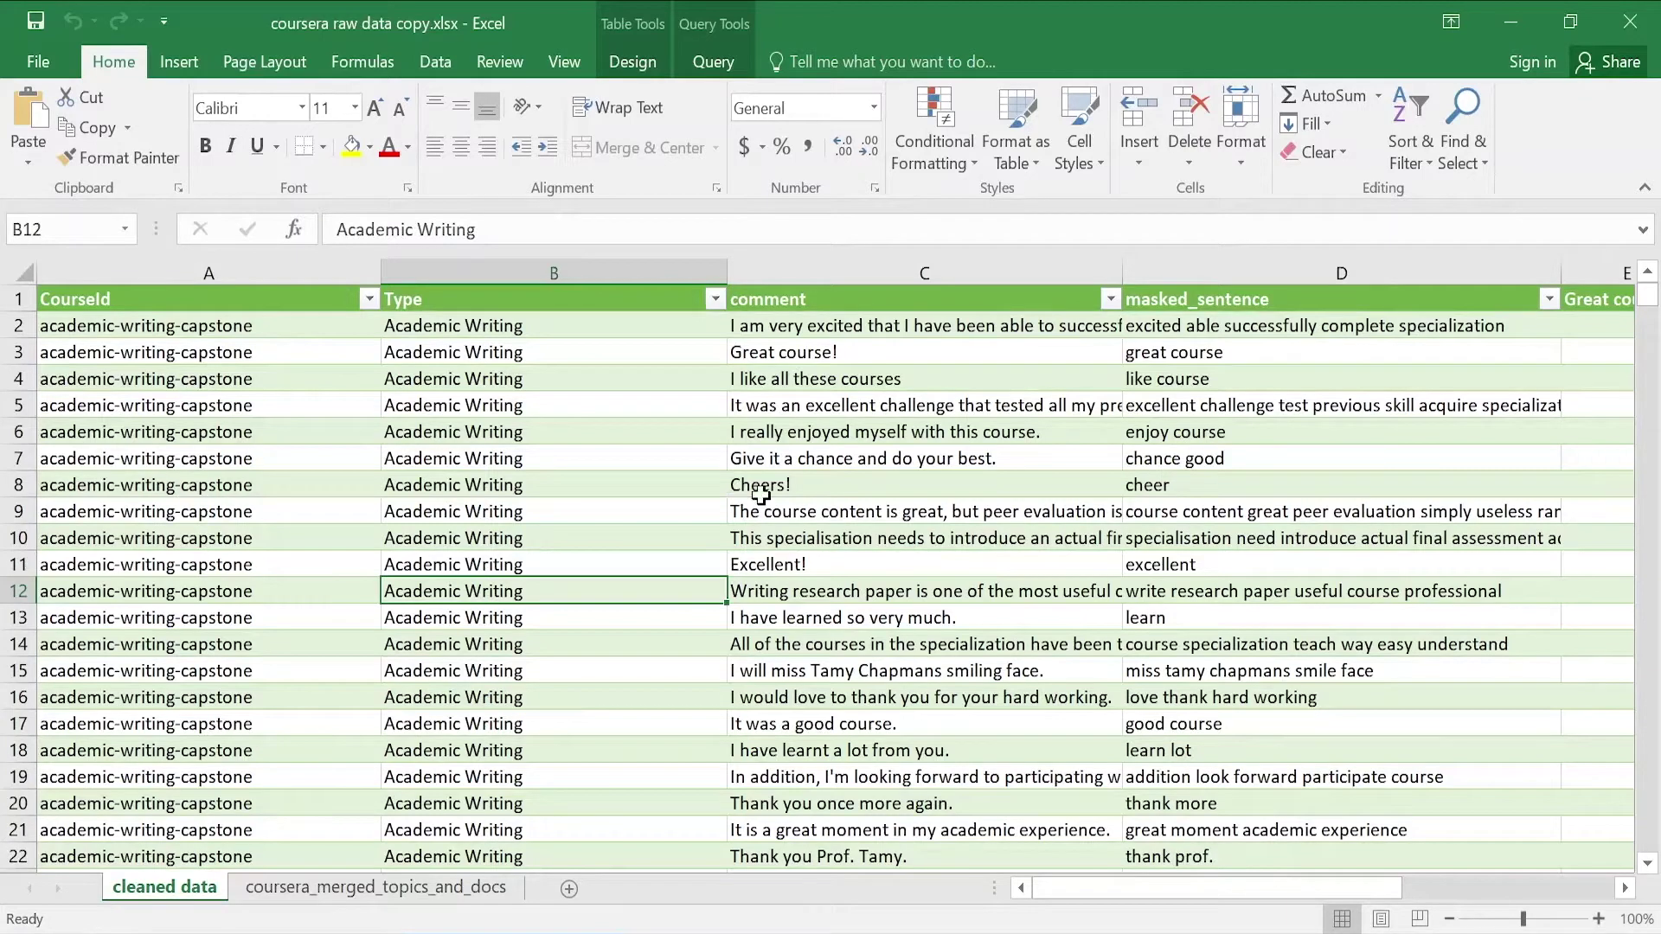
Inspect the row 4 comment and its topic values from Great course through Comments in Spanish
left_click(958, 369)
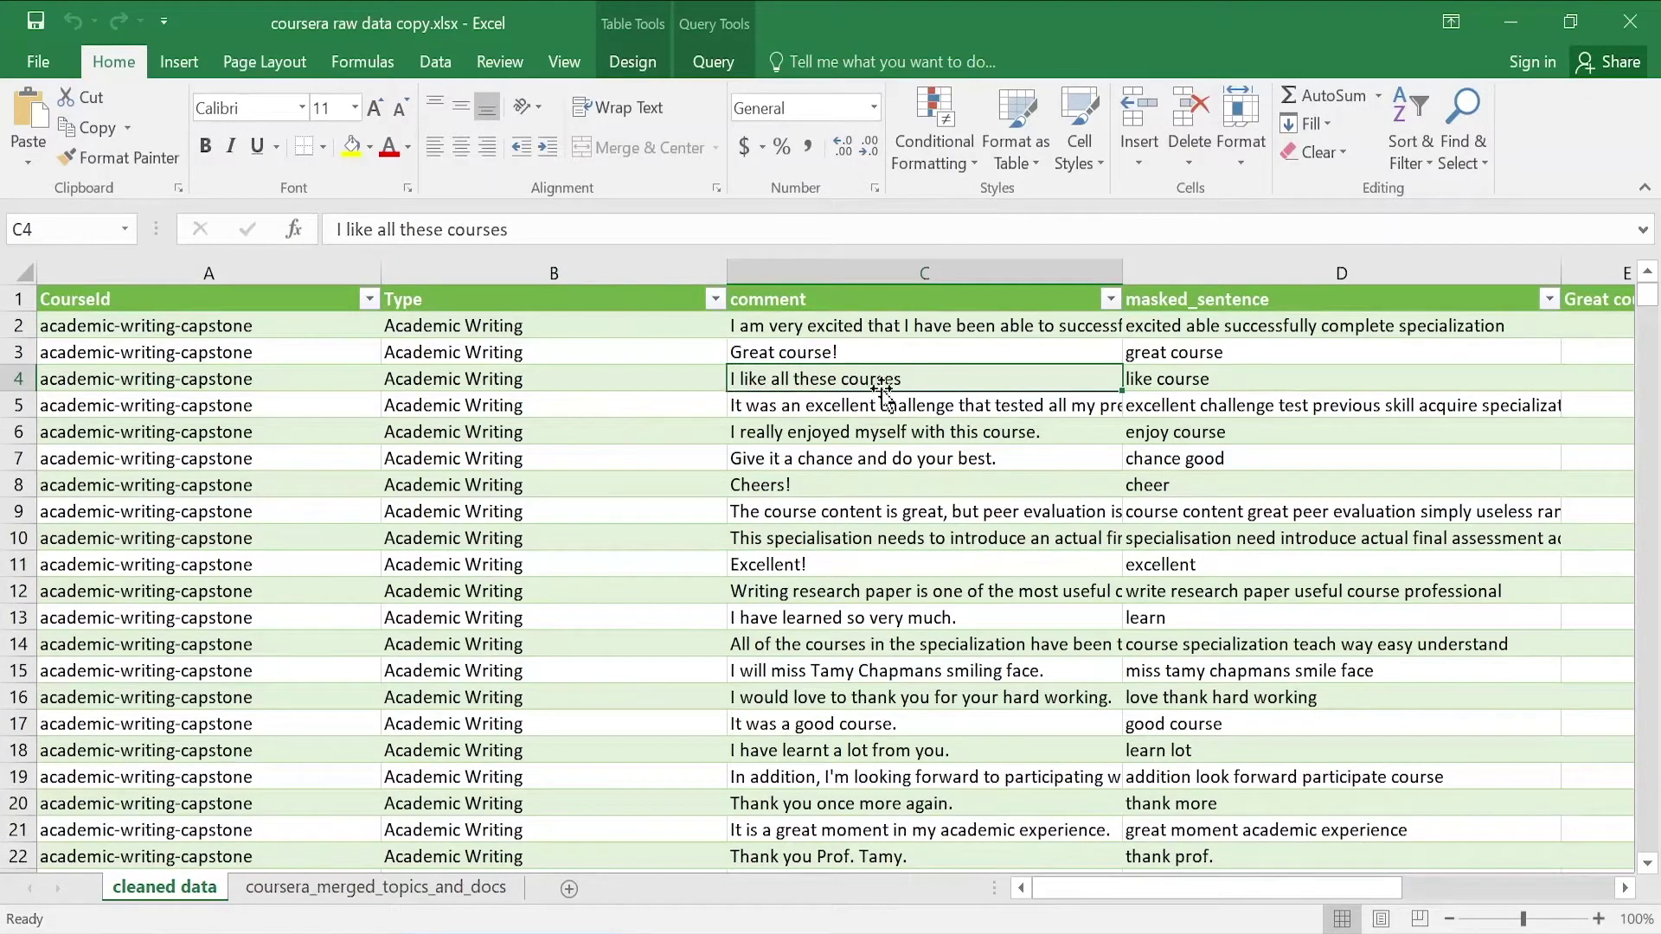
left_click_drag(1067, 897, 1175, 875)
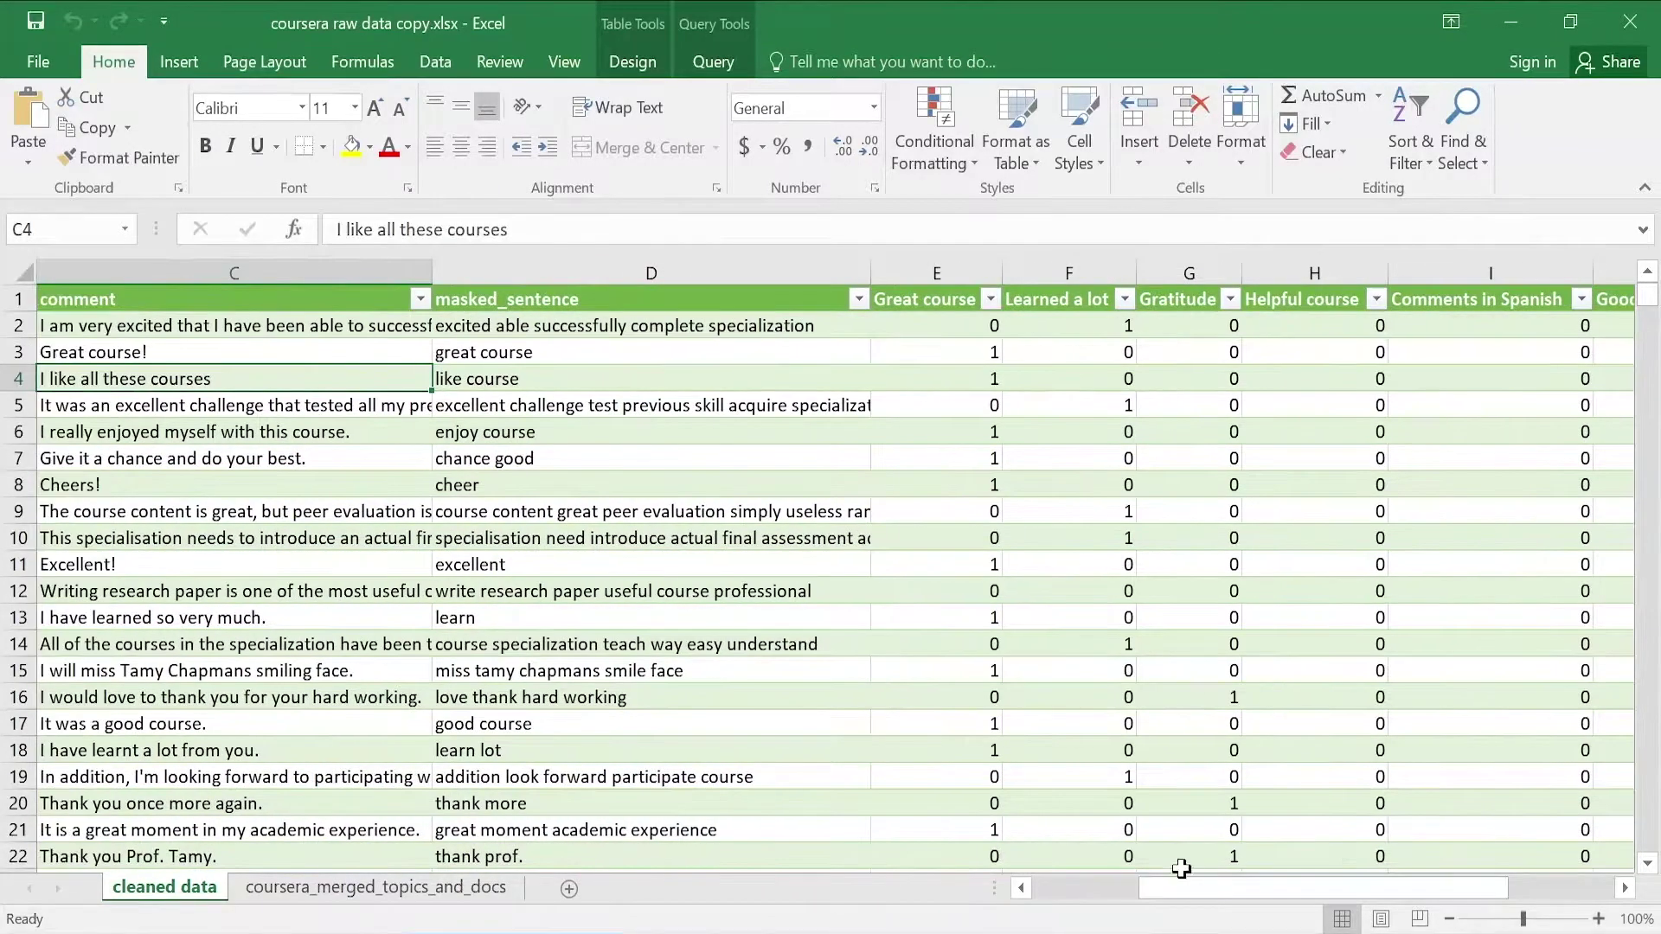
left_click(972, 378)
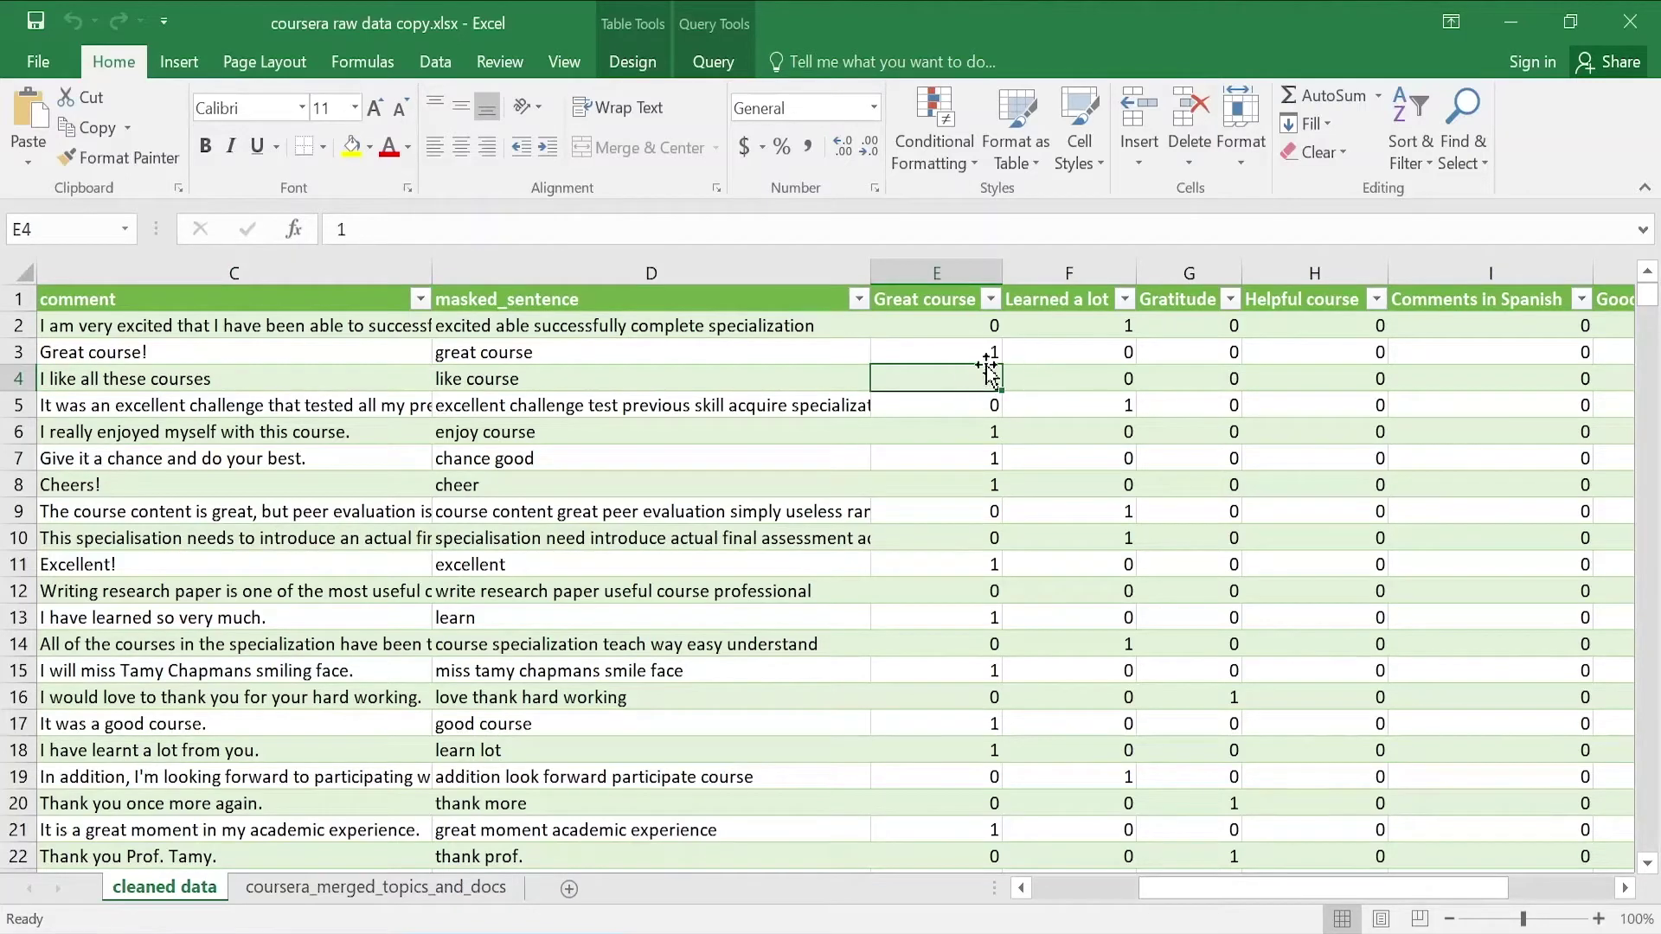
left_click(1077, 379)
left_click(1189, 378)
left_click(1272, 378)
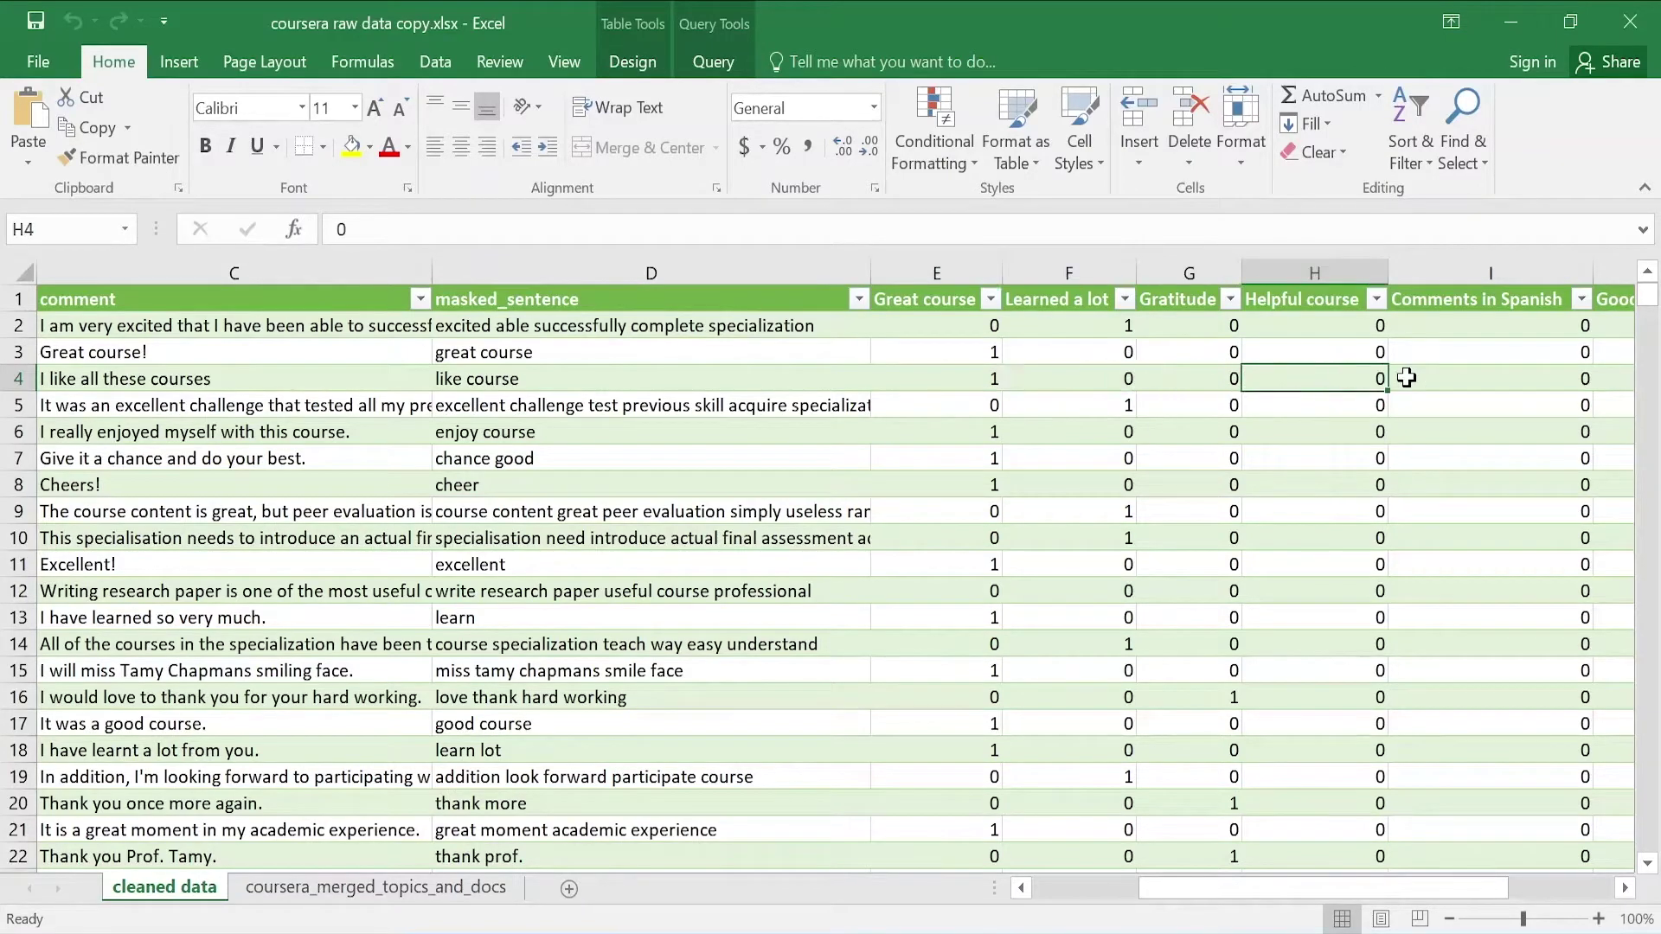
left_click(1429, 385)
left_click_drag(1183, 889, 1063, 908)
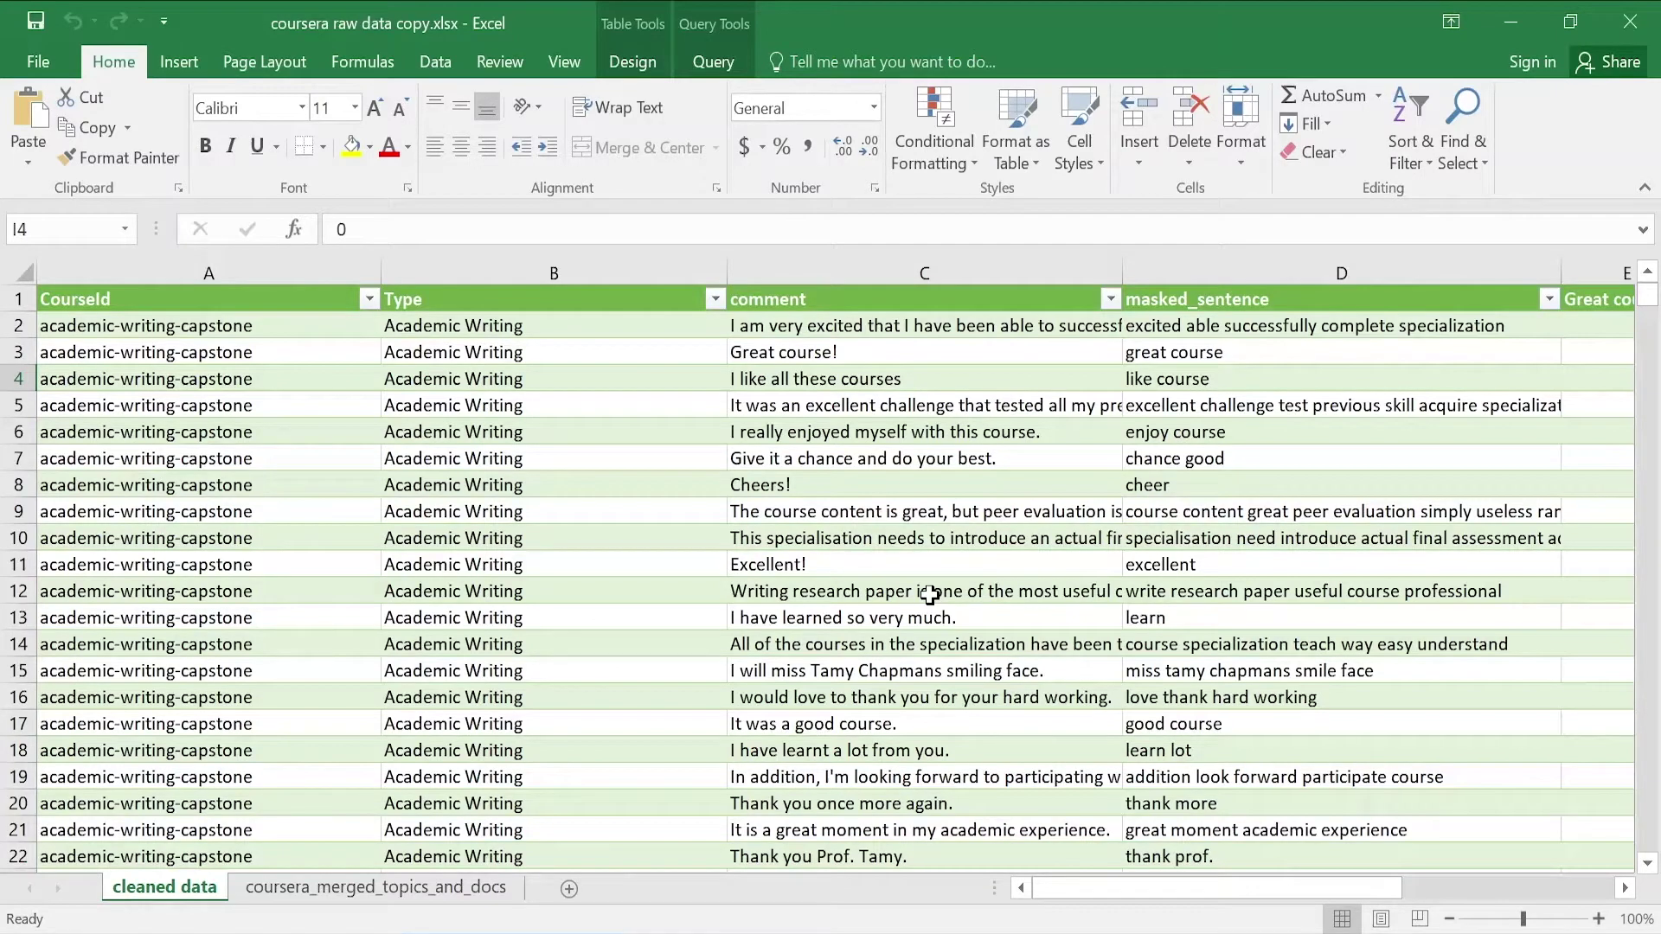
Review the topic column headers from Great course through Would recommend to others
left_click_drag(1147, 891, 1297, 894)
left_click(570, 301)
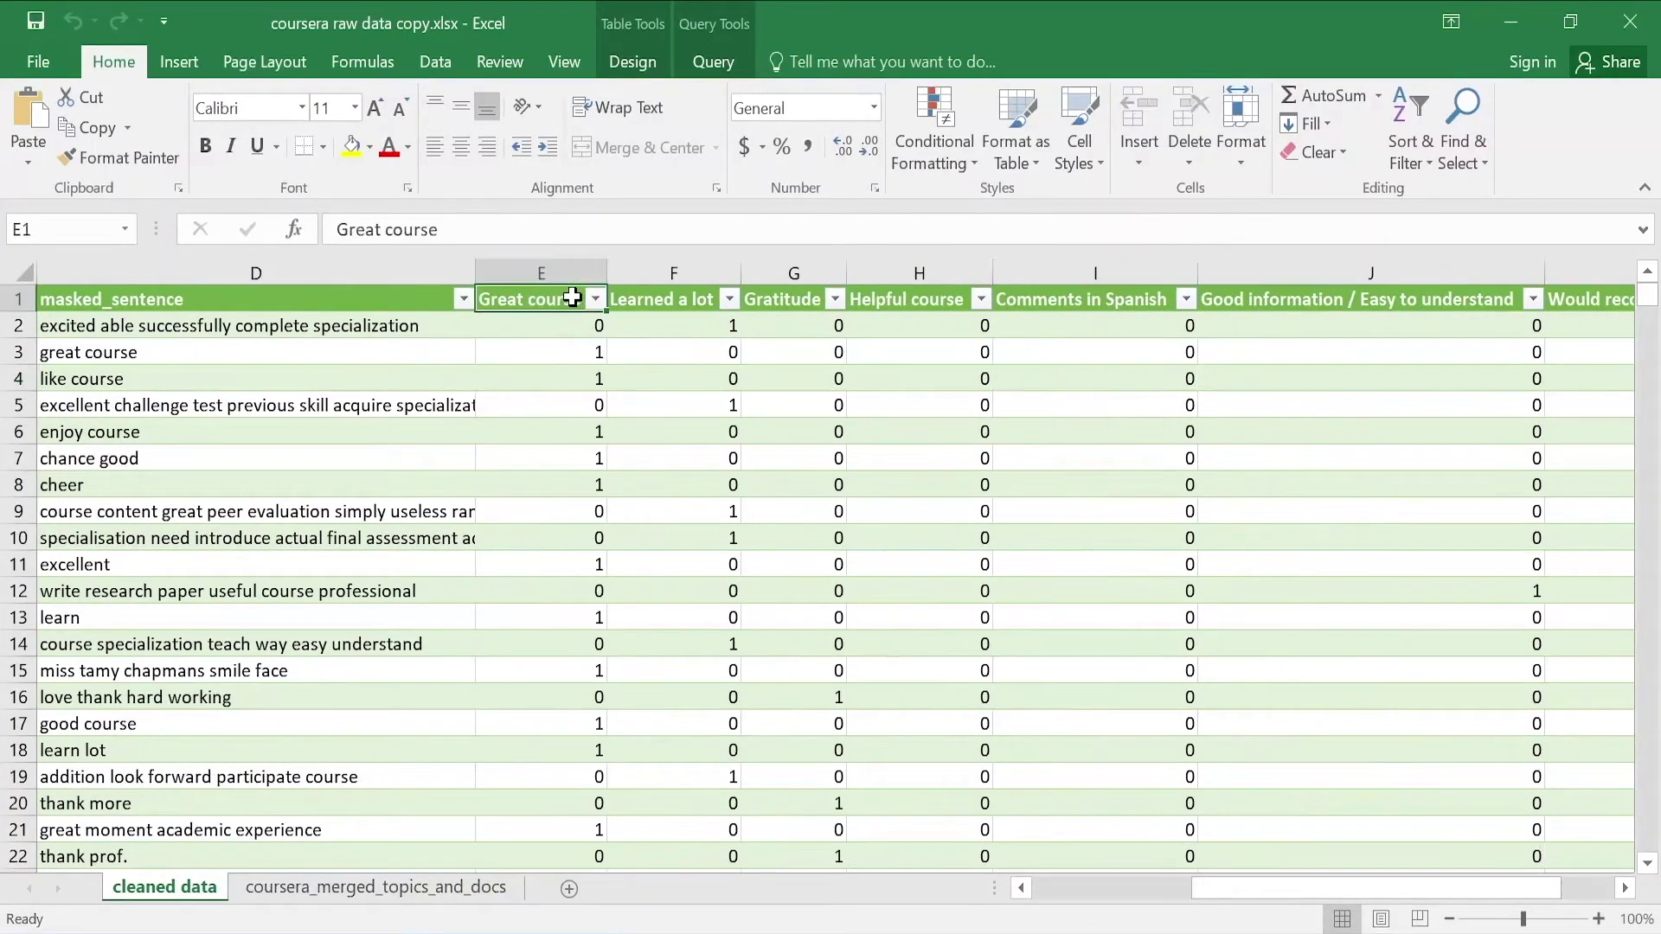
left_click(651, 299)
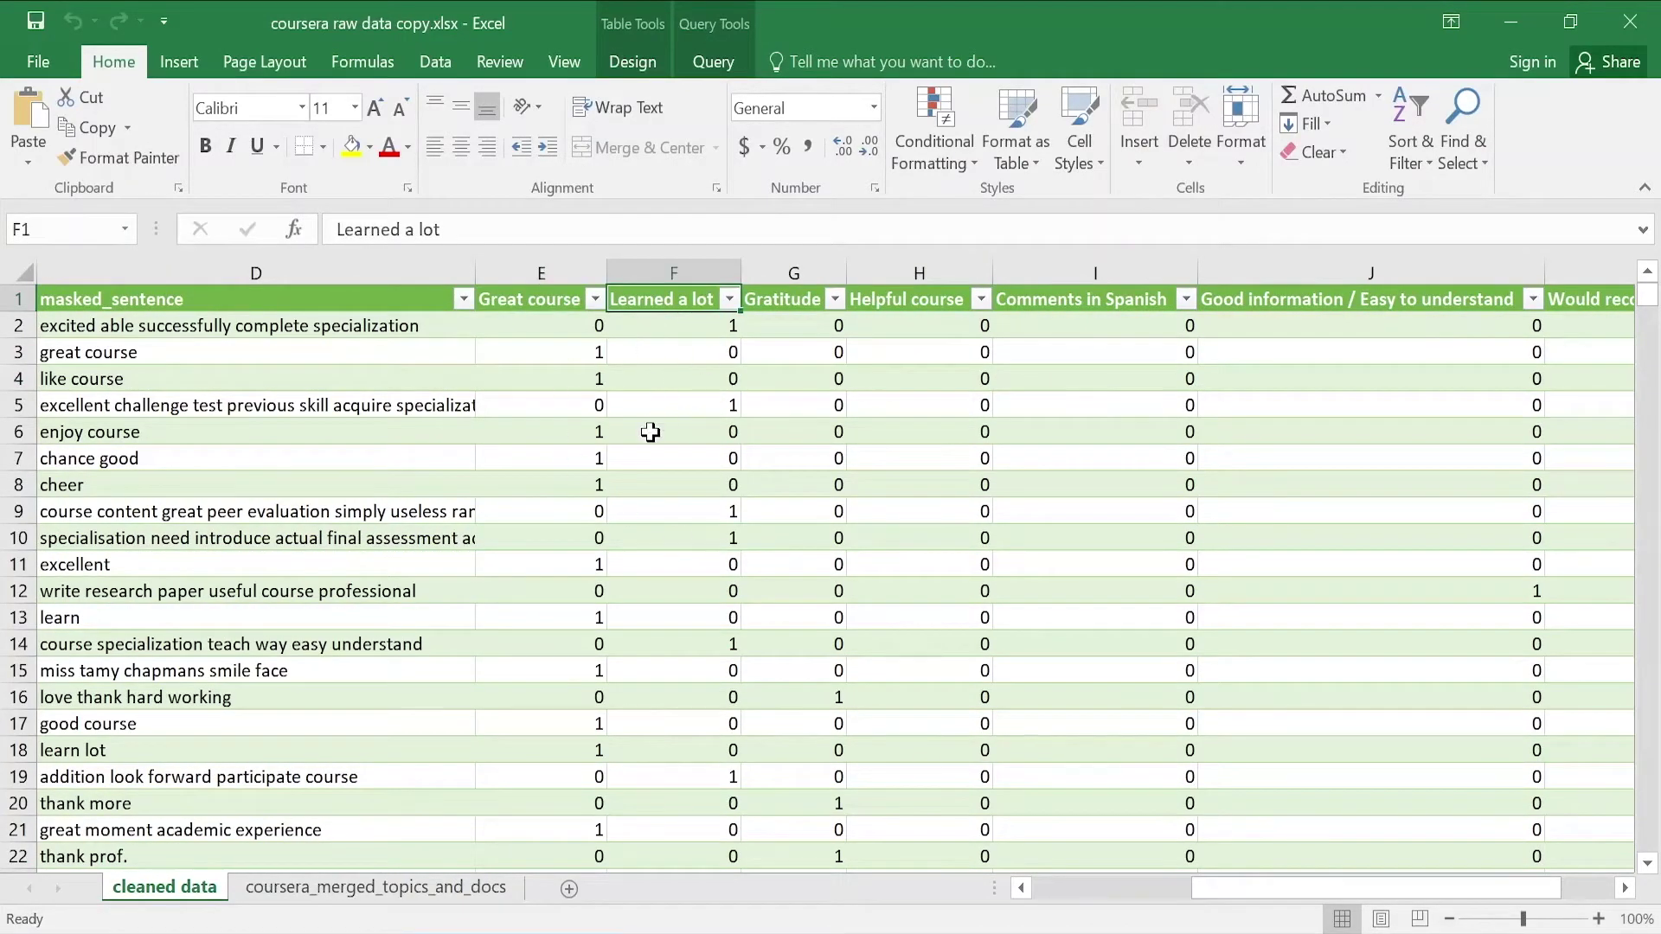
left_click(554, 302)
left_click(667, 299)
left_click(772, 305)
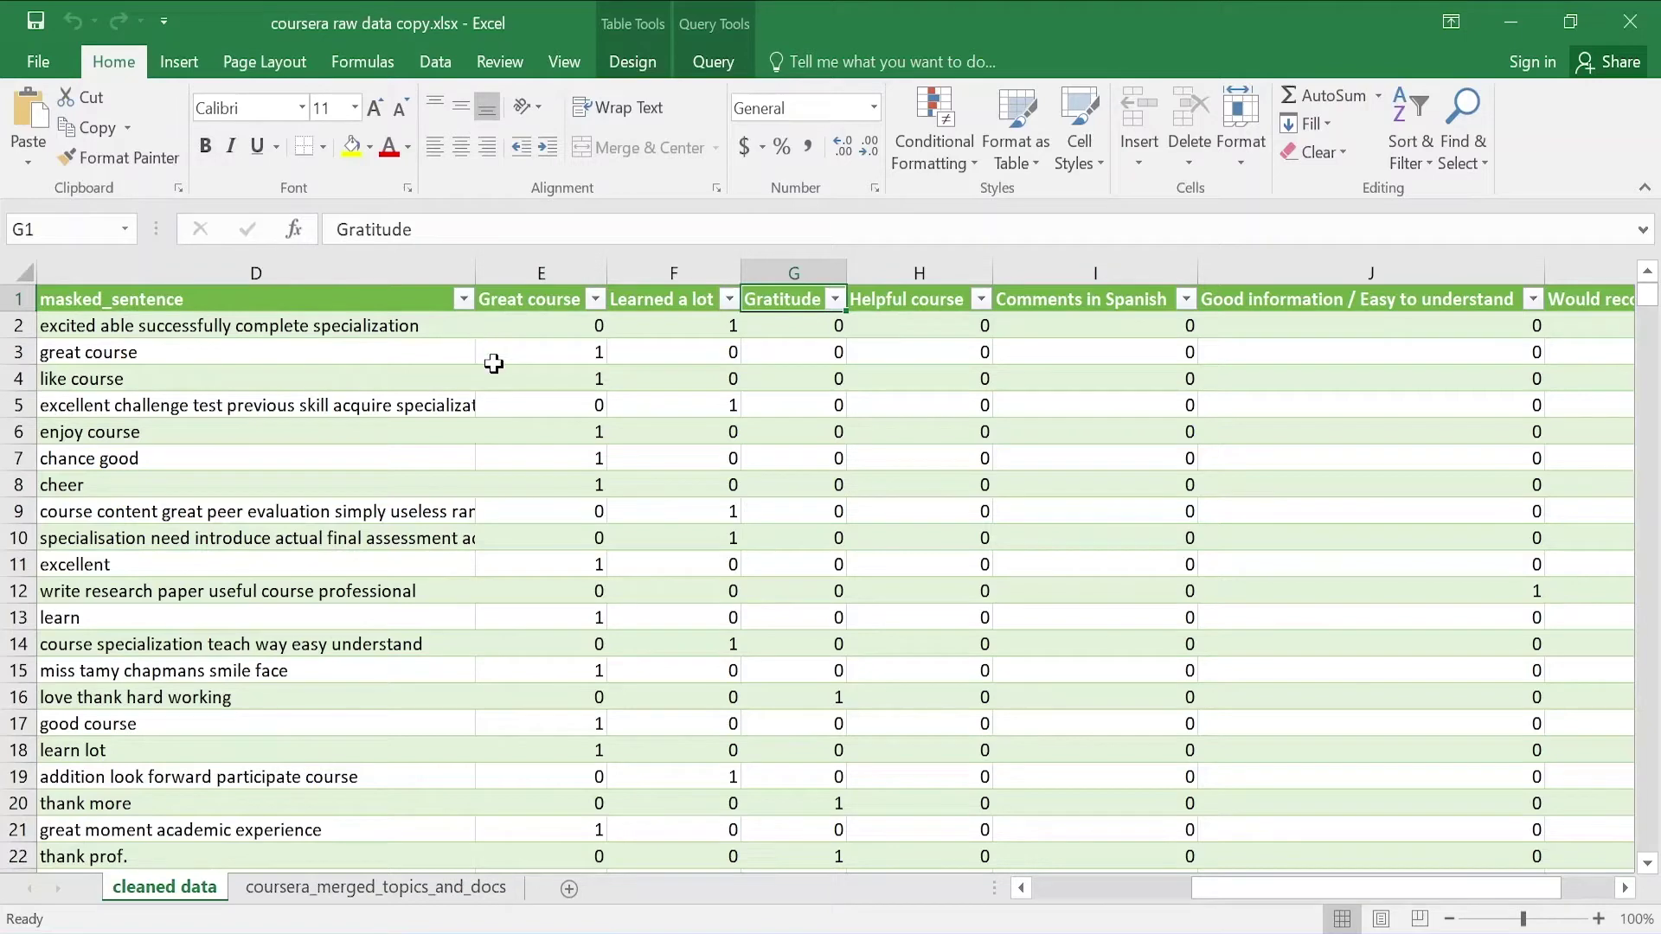
left_click(525, 300)
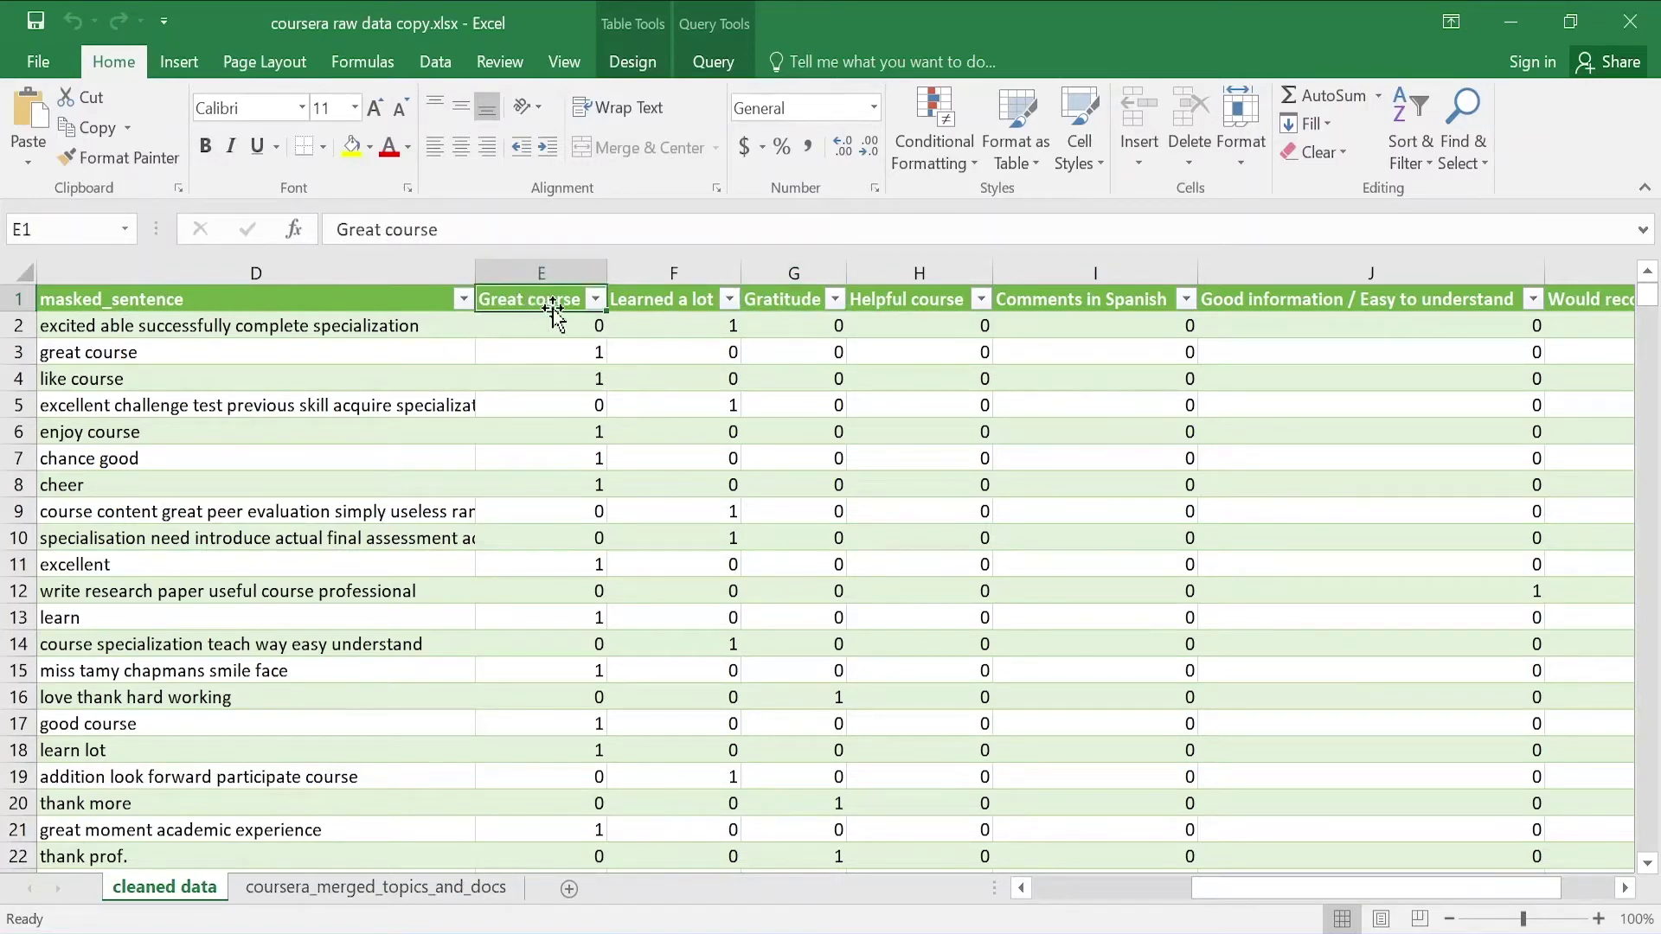
left_click(692, 301)
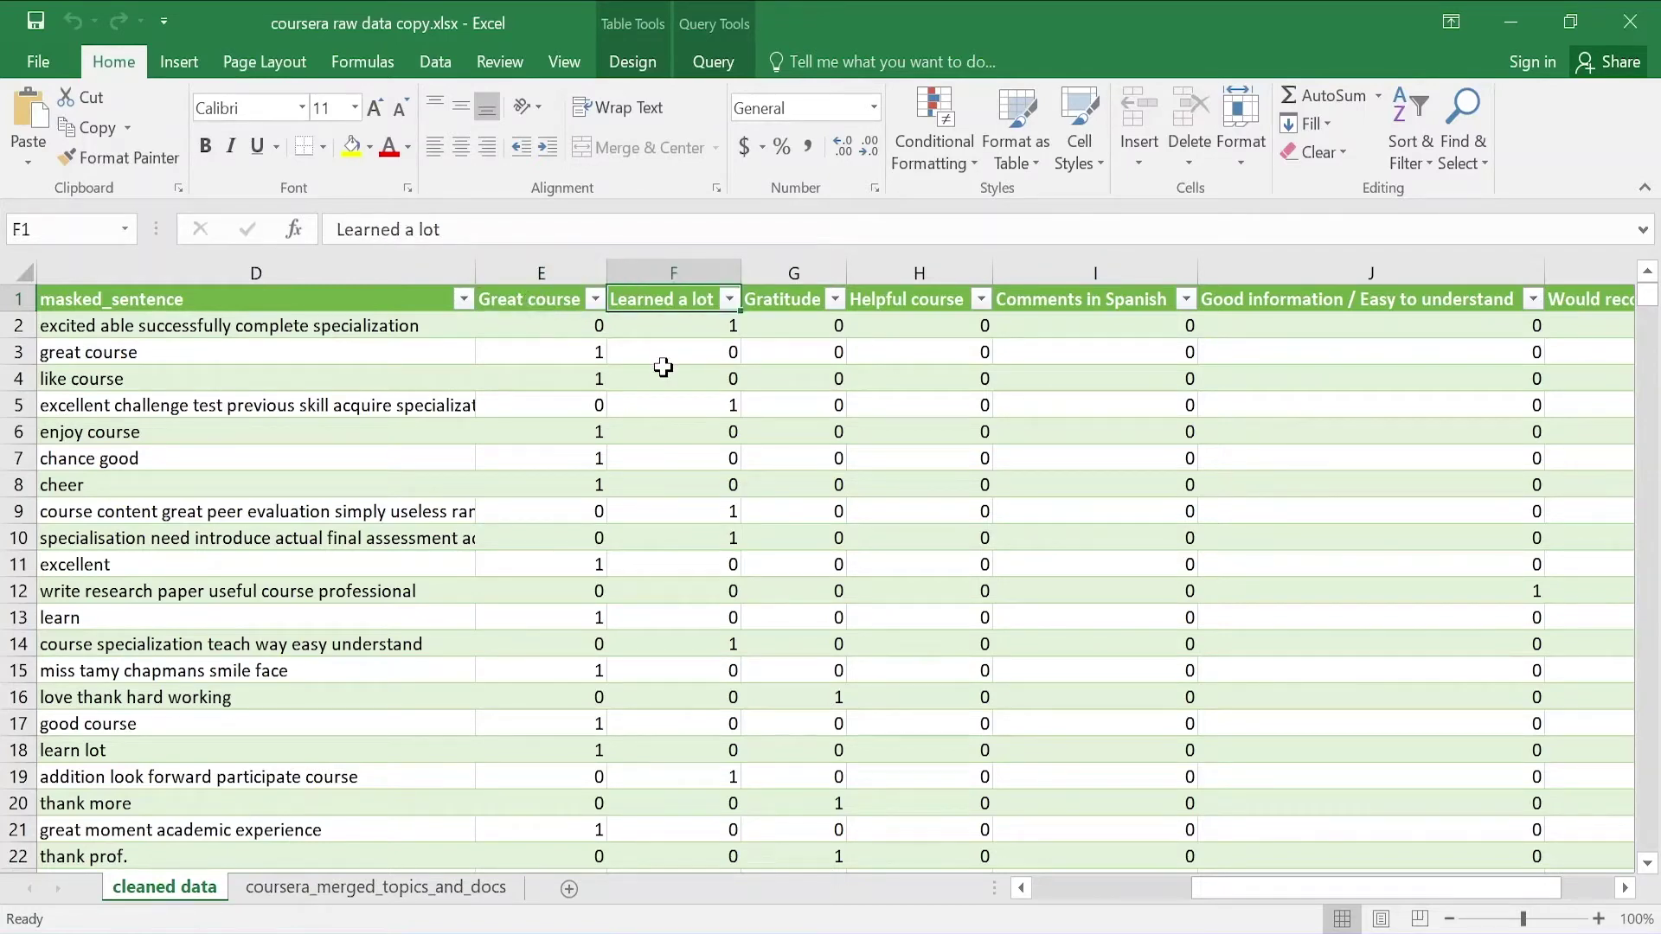
left_click(1035, 299)
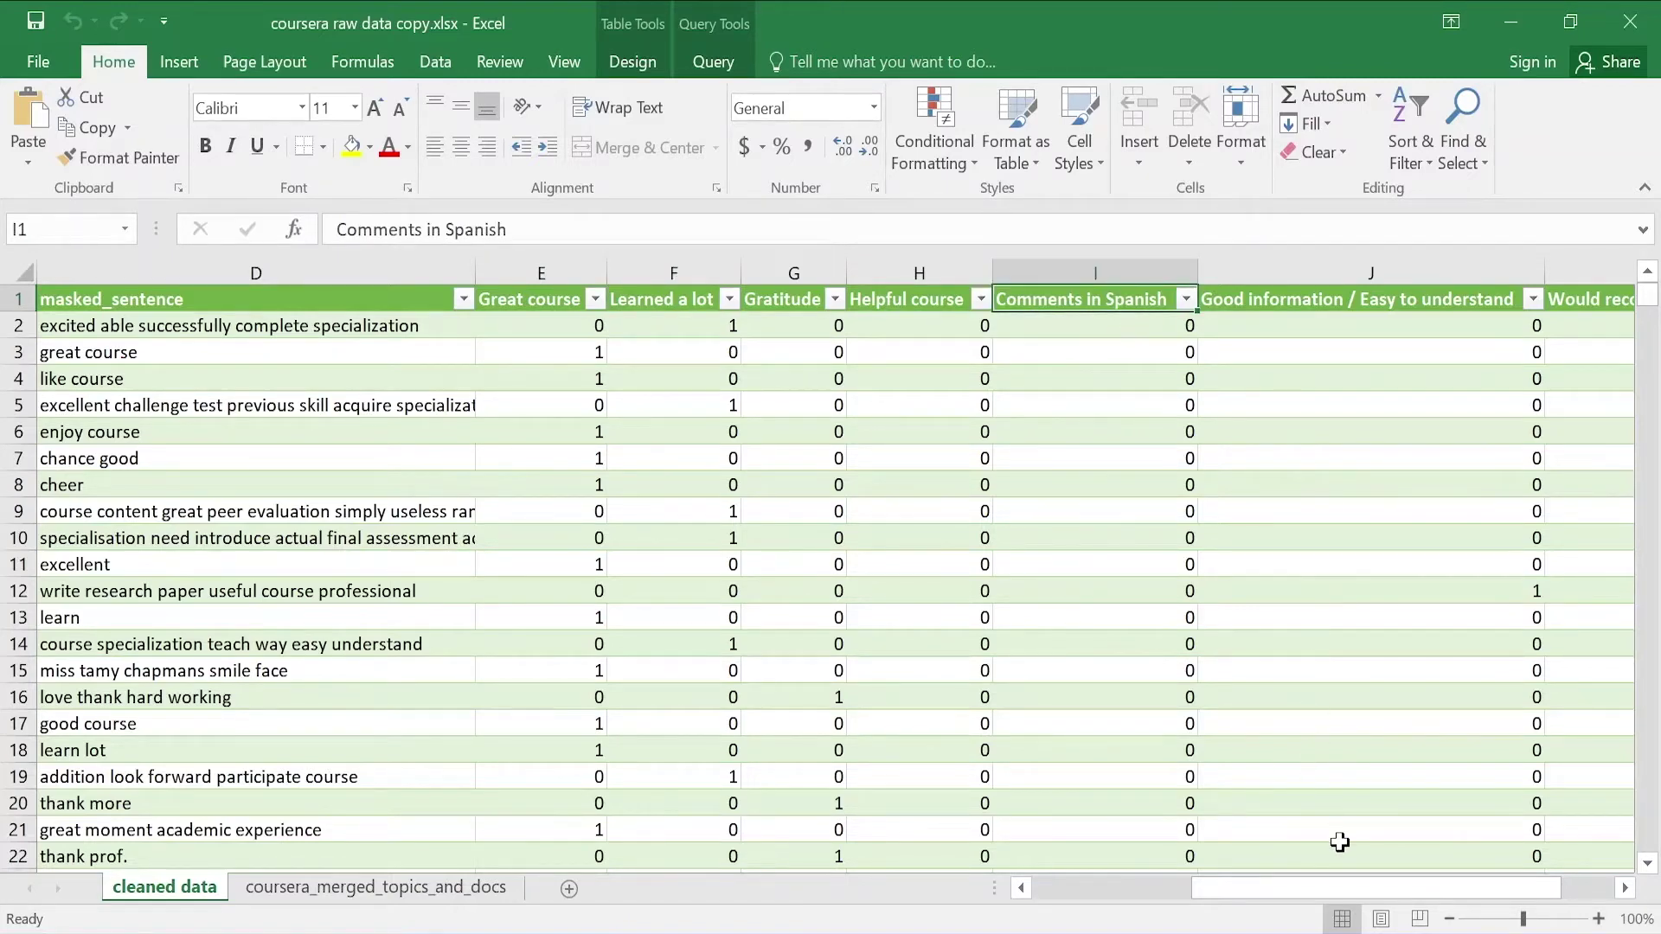
left_click_drag(1322, 890, 1362, 901)
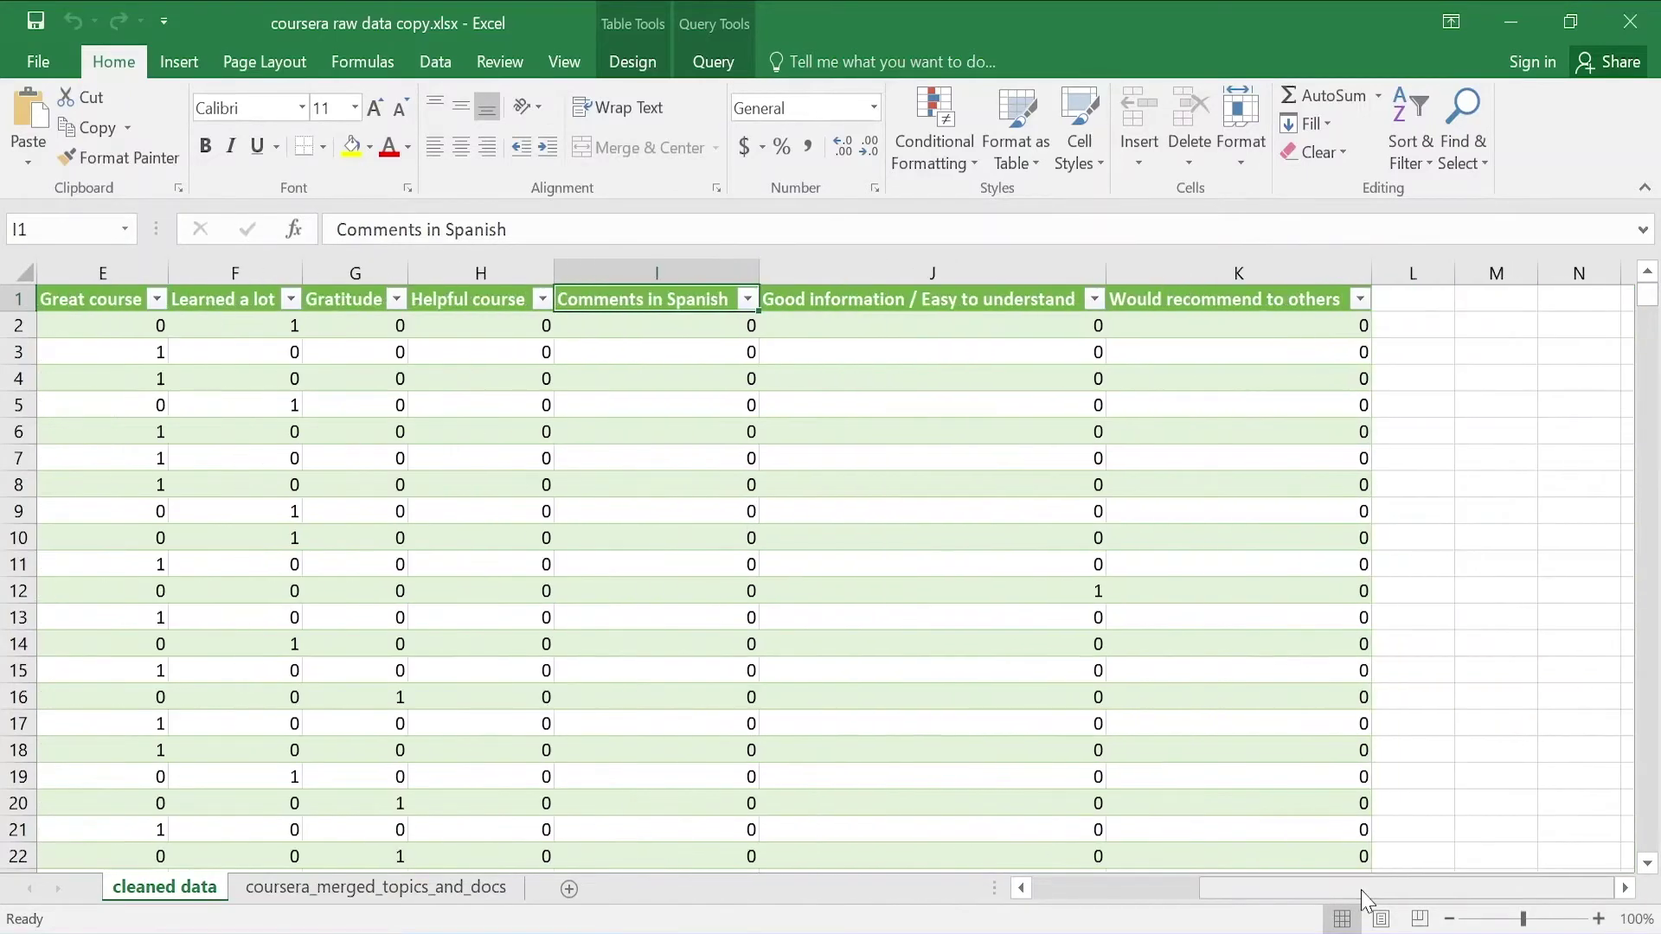
left_click(1280, 304)
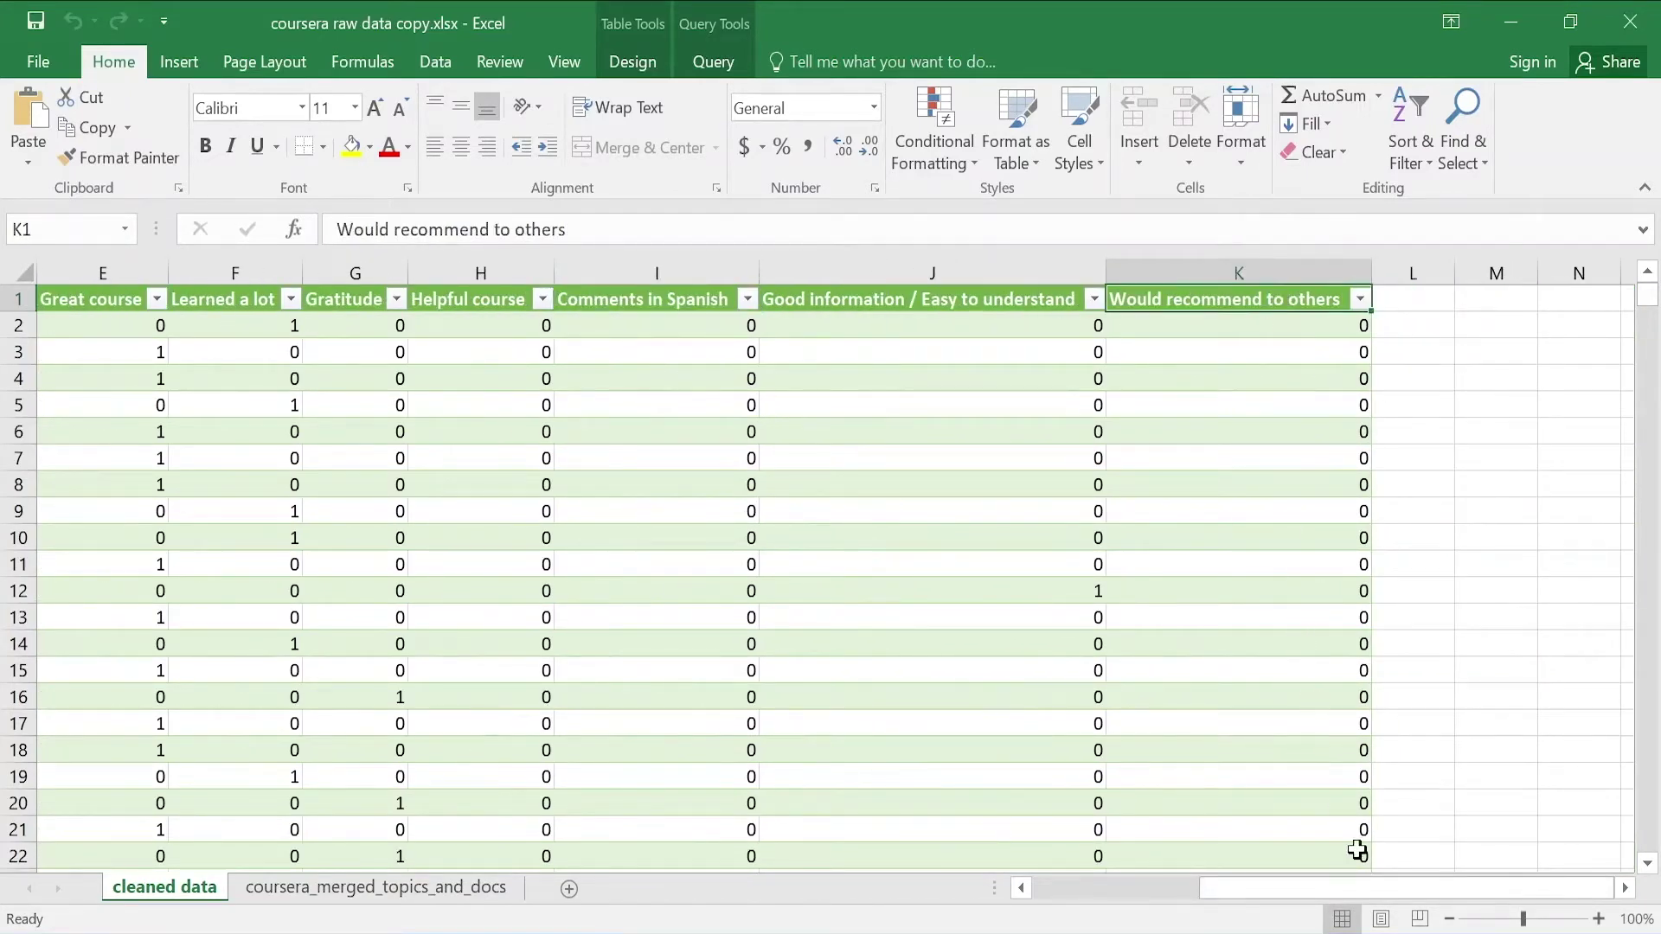
Select the topic values in E2:J20 to examine how the comments are coded, and return to the first columns
mouse_move(1363, 900)
left_mouse_down()
mouse_move(1313, 909)
mouse_move(1333, 896)
left_mouse_up()
left_click(524, 331)
left_click_drag(541, 355, 1472, 789)
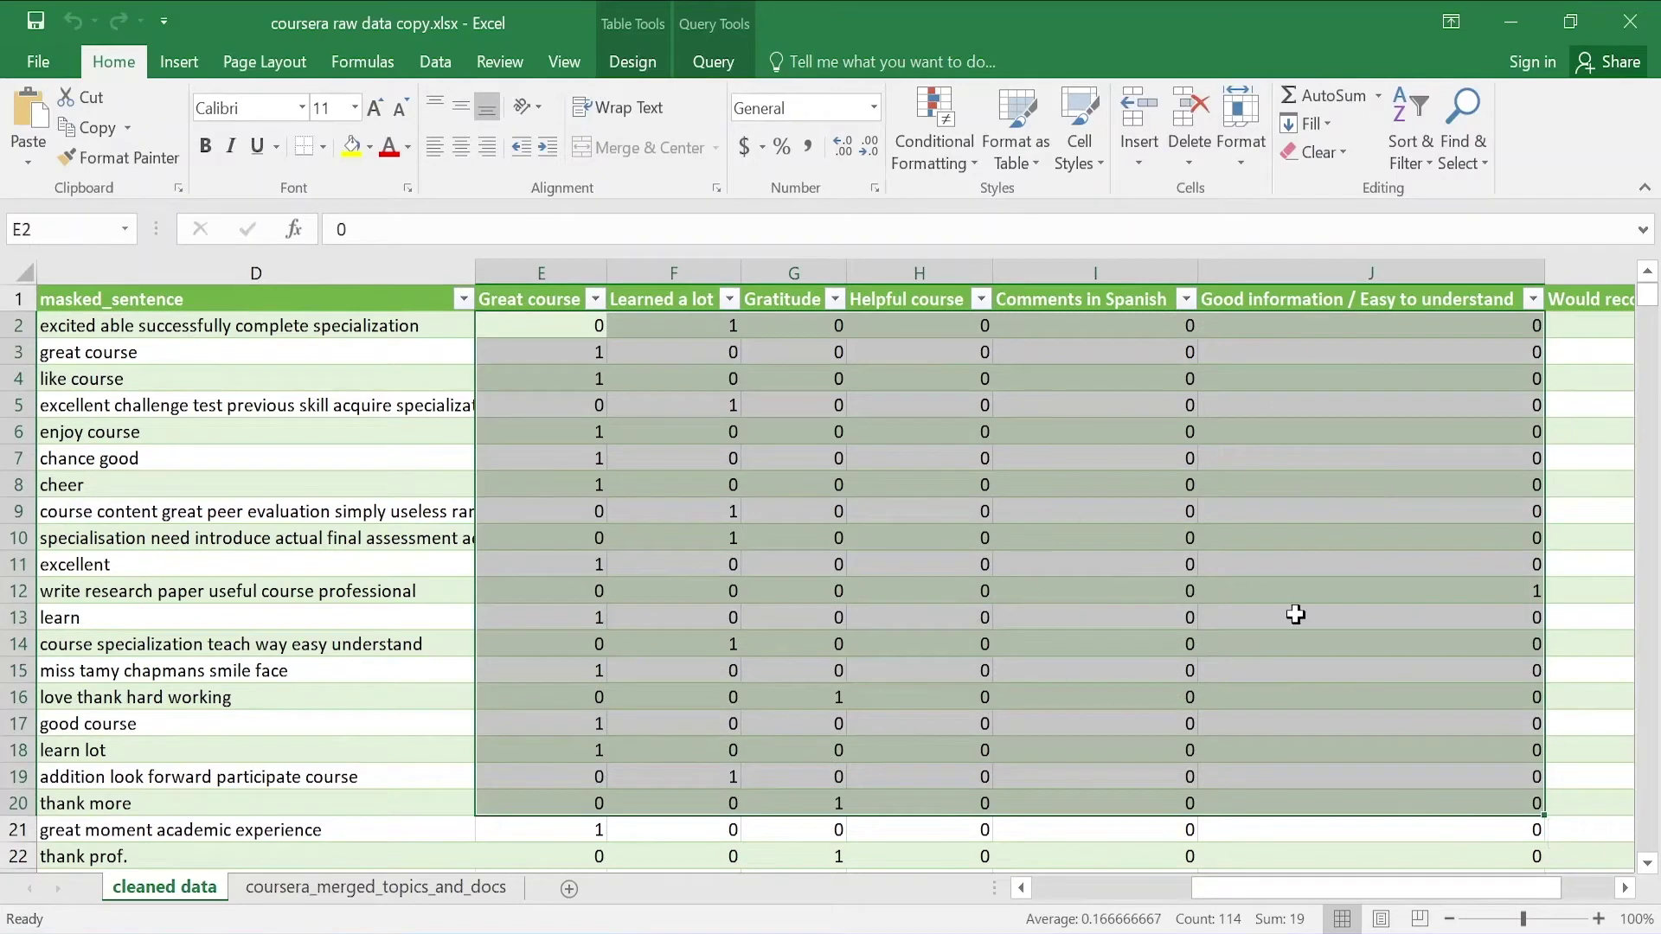
left_click_drag(1301, 898, 1122, 900)
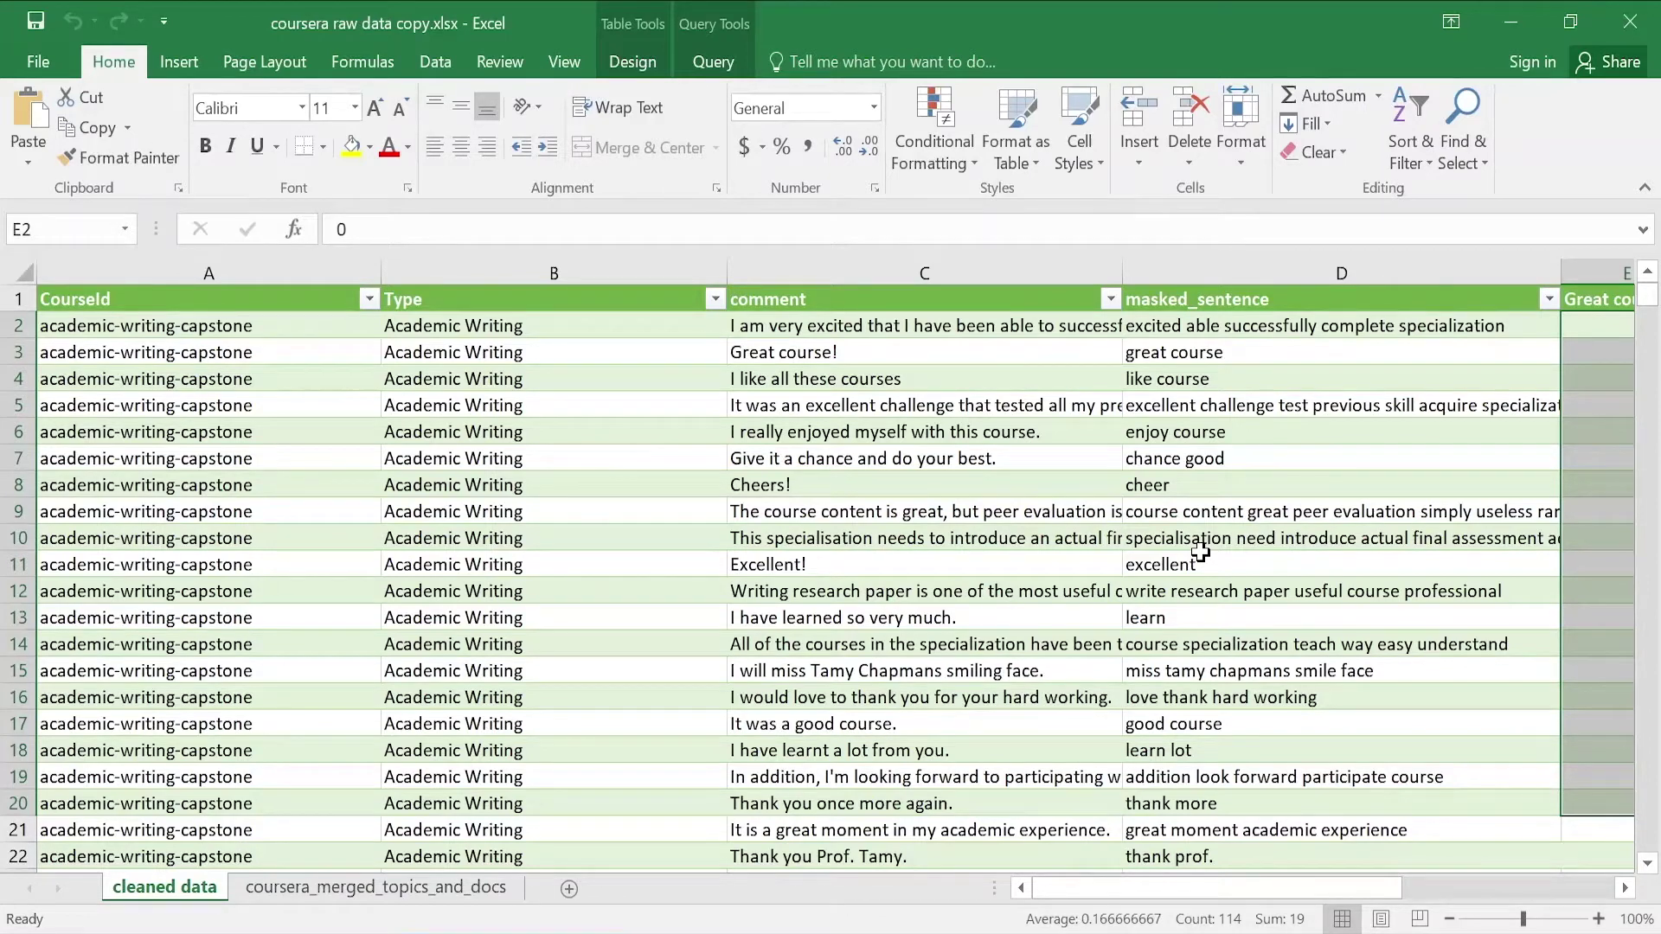
Inspect the Type and CourseId entries, and look through the course names in the CourseId filter list without changing the selection
left_click(699, 352)
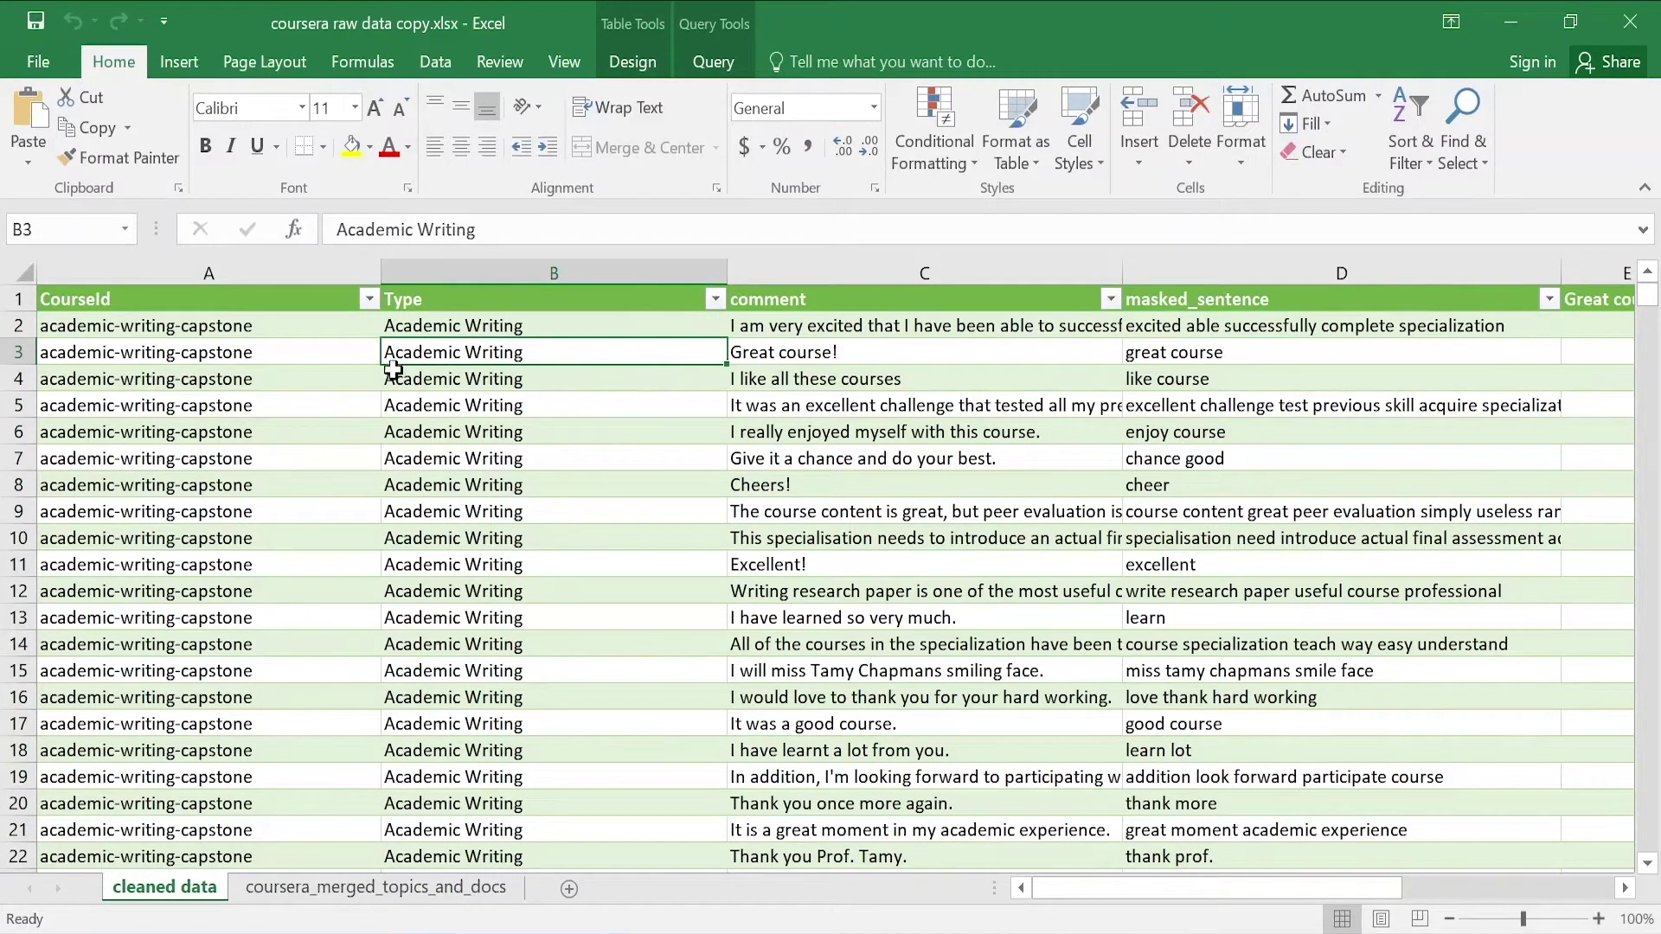
left_click(277, 390)
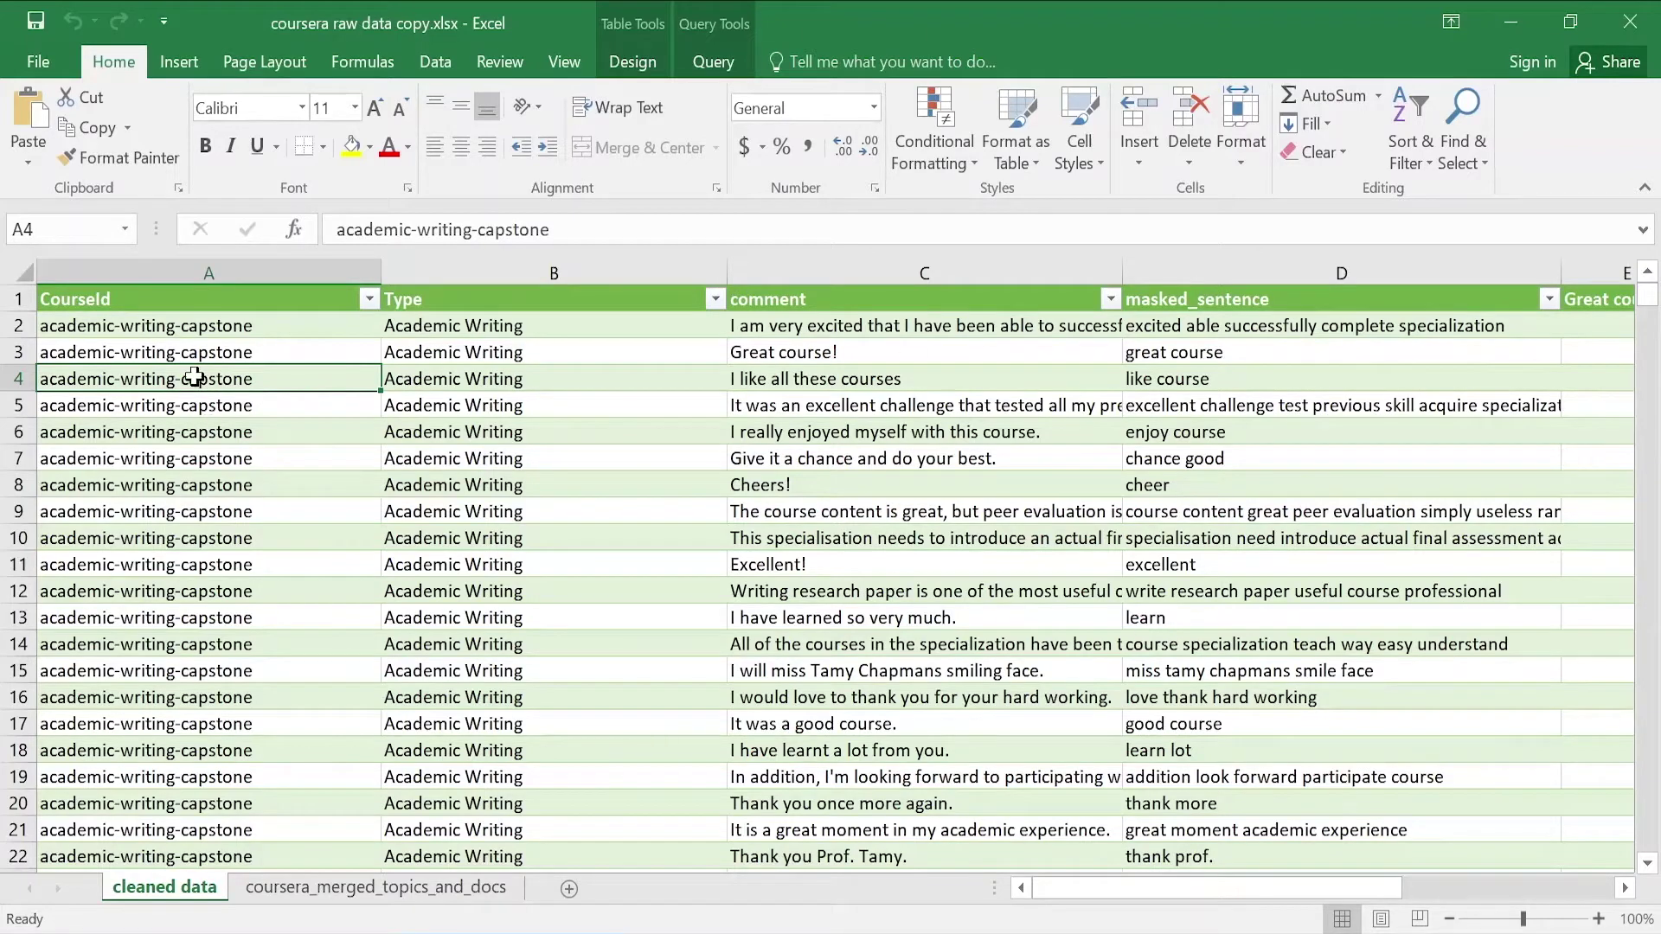
left_click(368, 298)
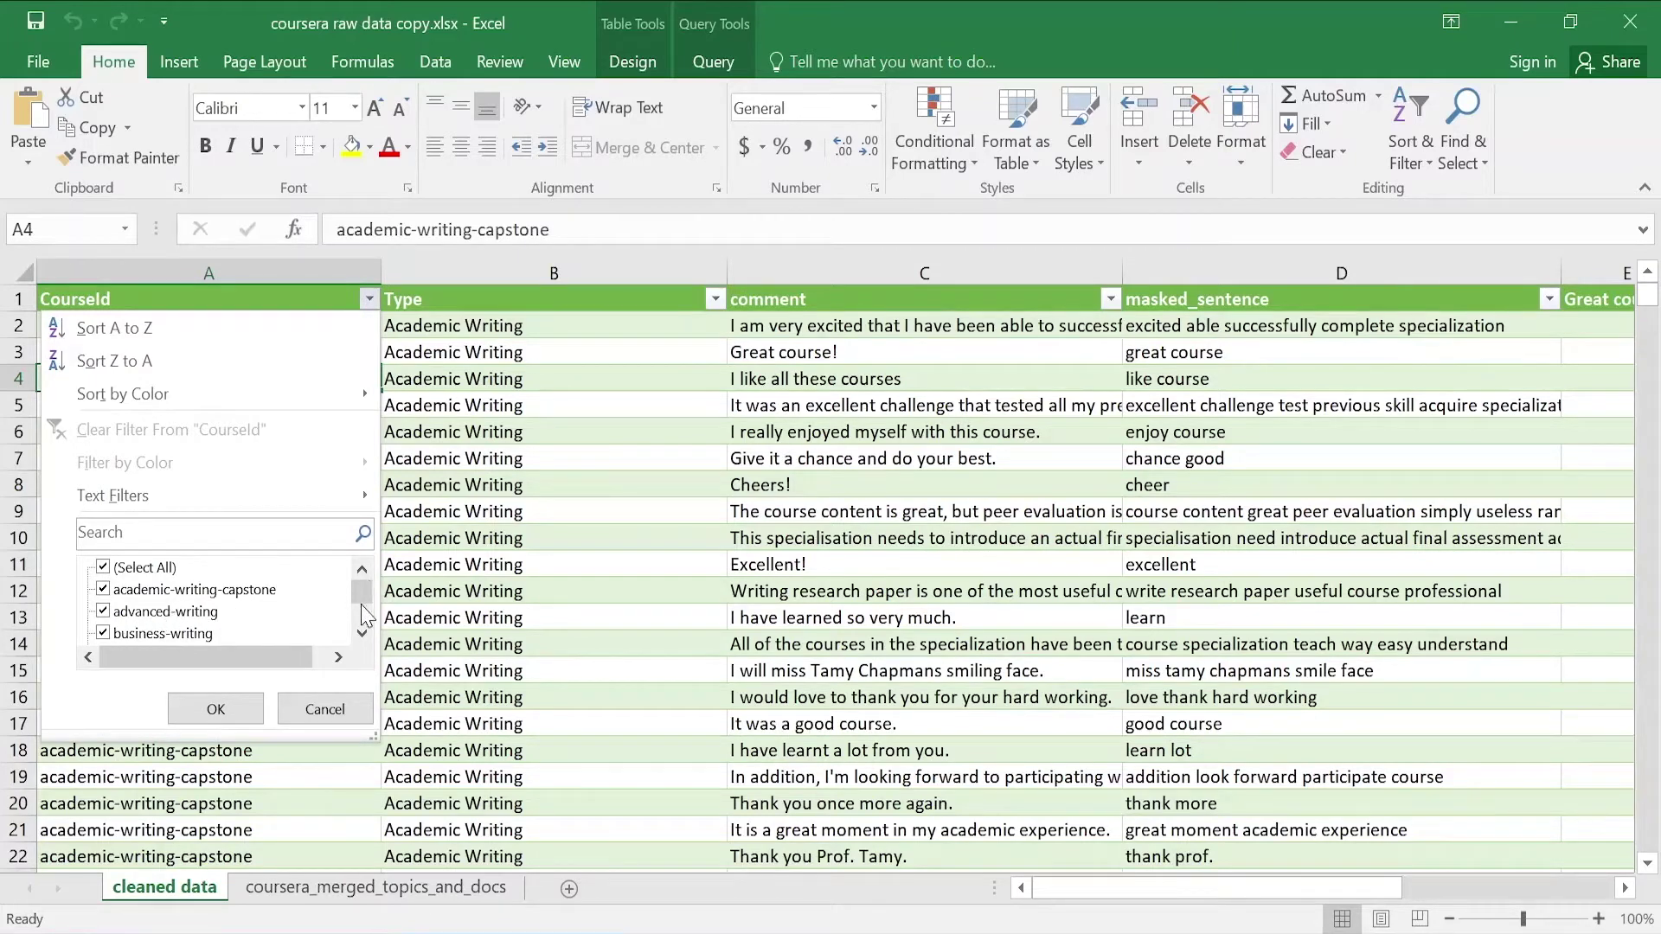
scroll(363, 616, "down", 4)
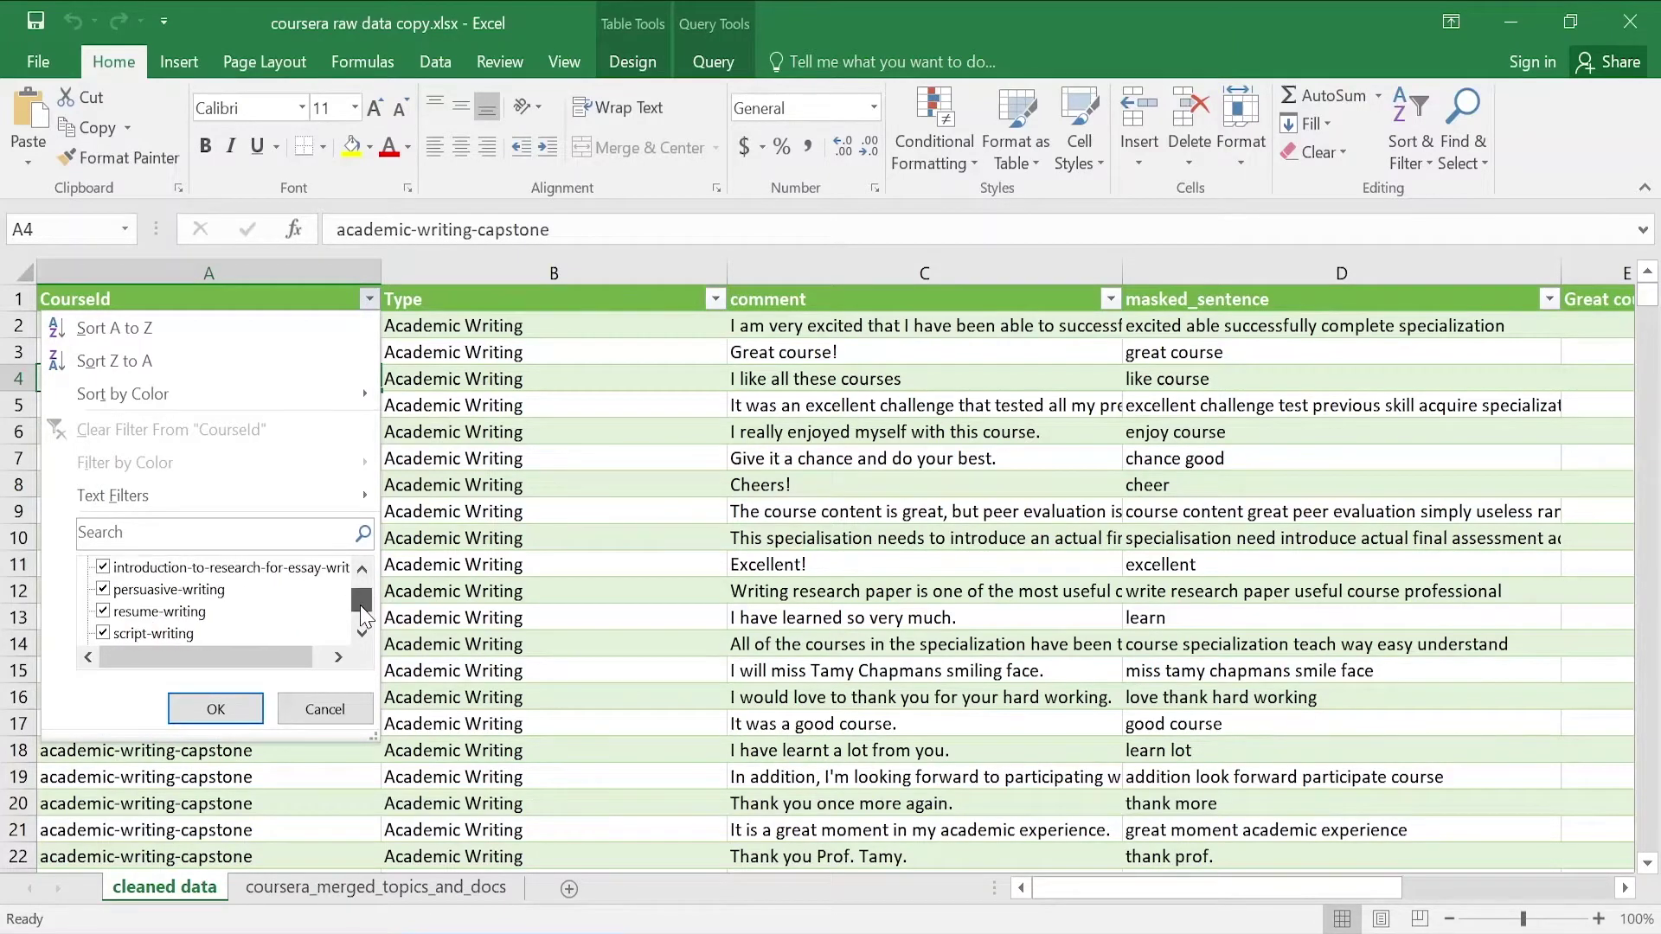
scroll(368, 614, "down", 2)
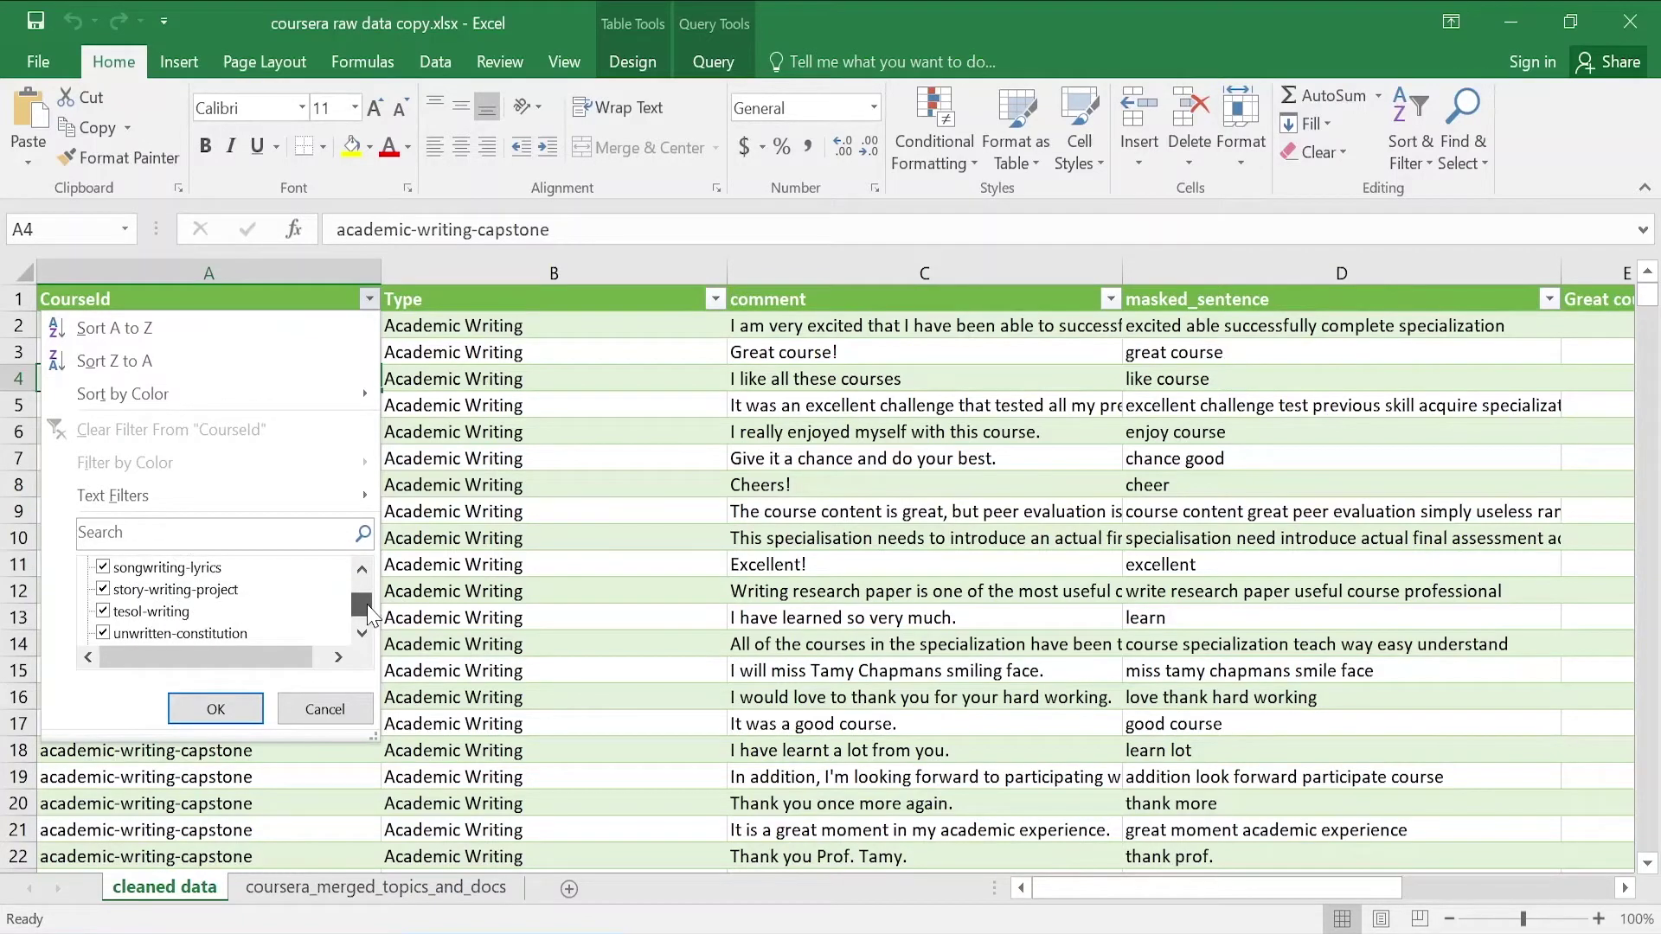
scroll(367, 614, "down", 4)
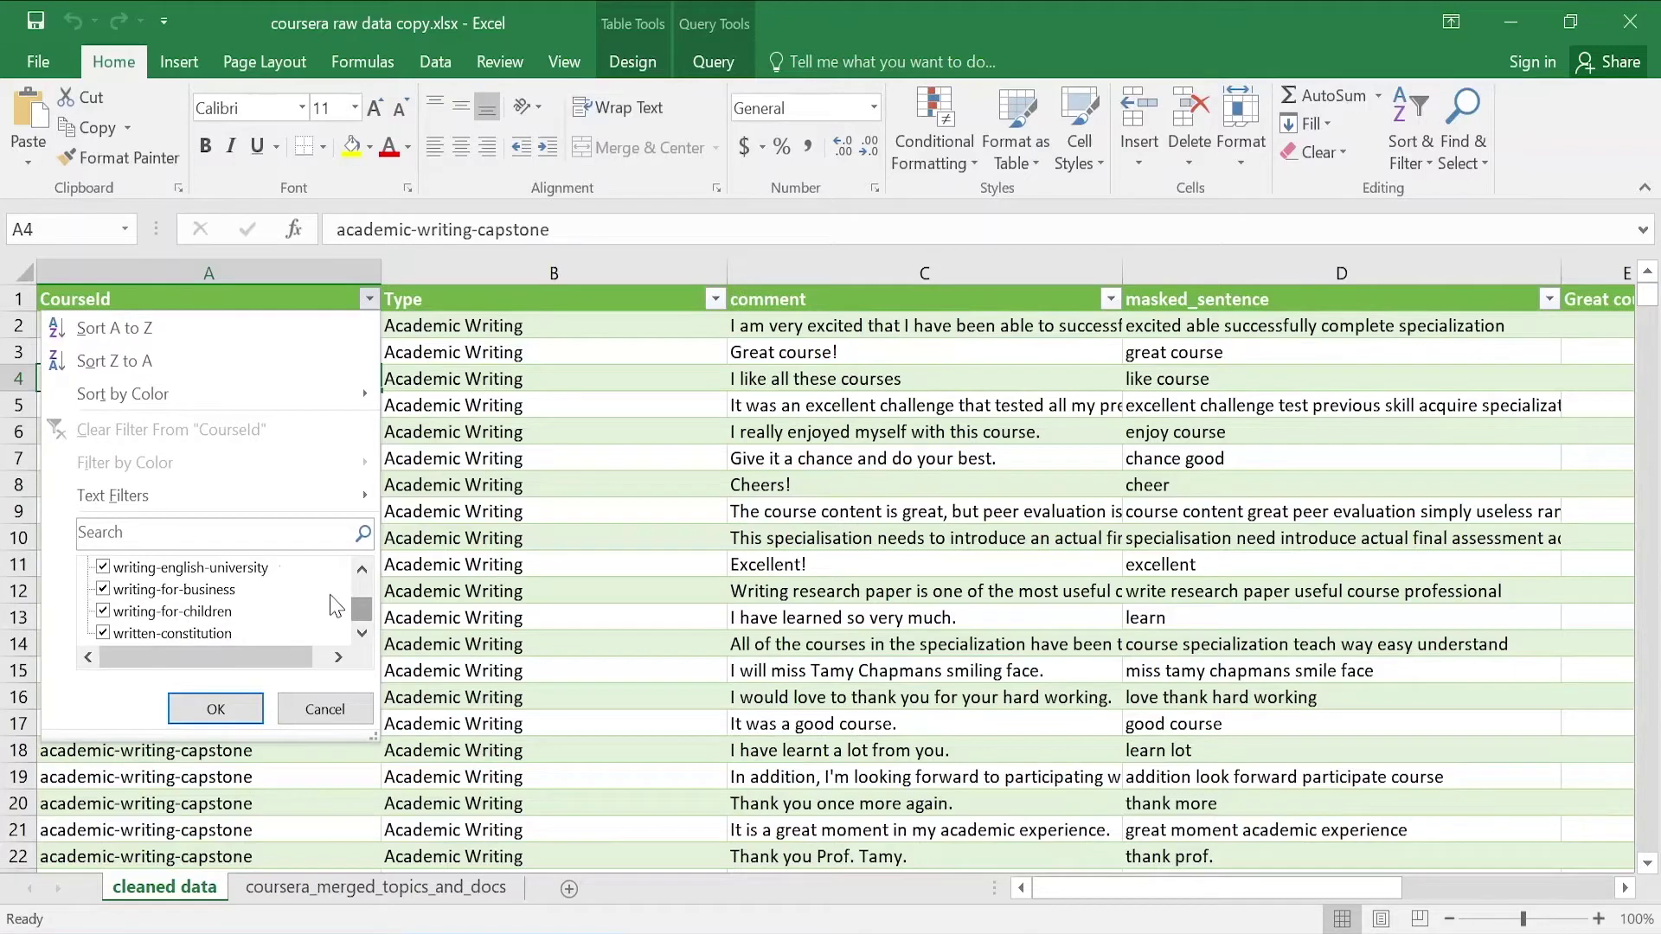
scroll(361, 616, "up", 2)
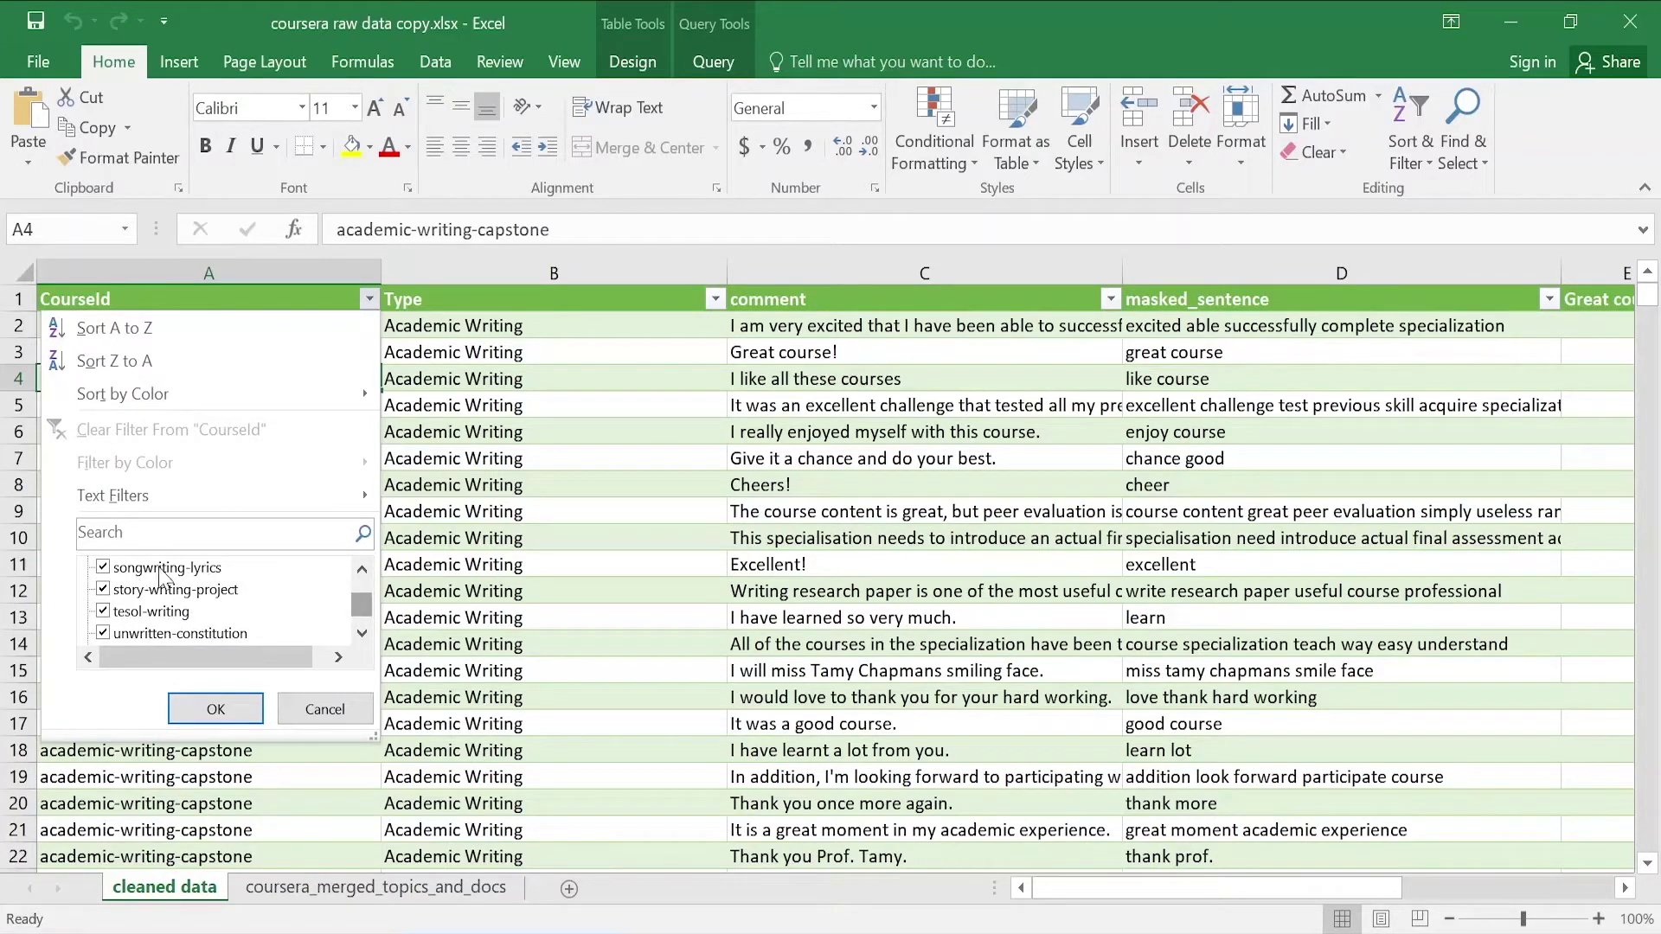
left_click(216, 708)
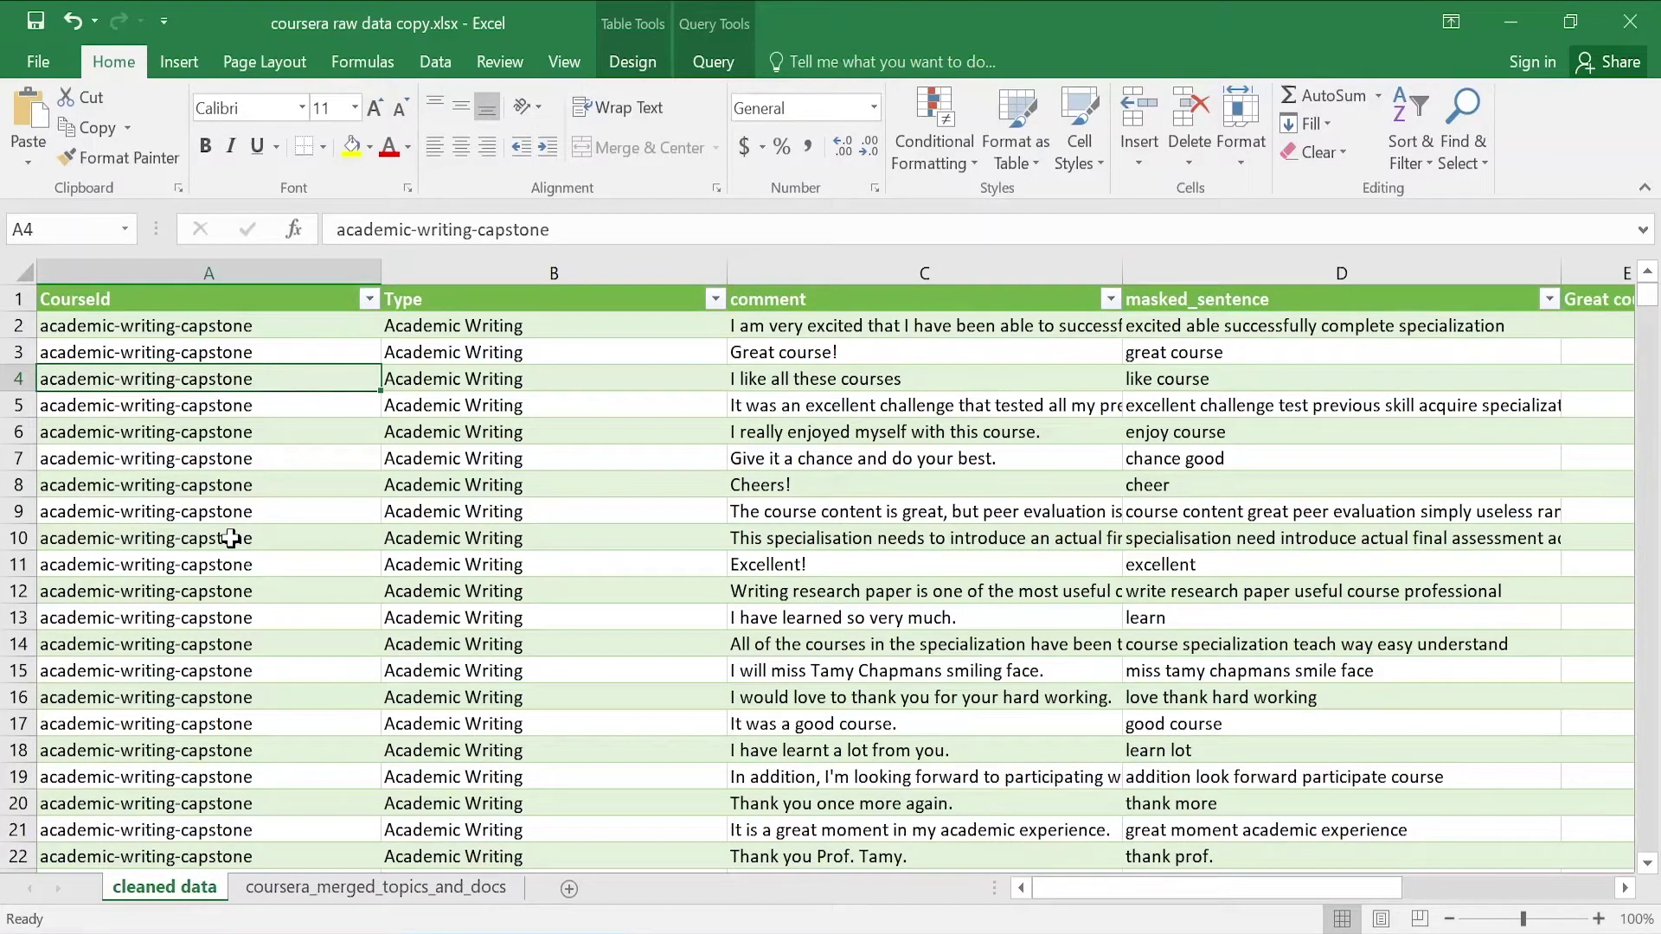
View the writing categories in the Type column's filter list and close it without filtering
left_click(717, 299)
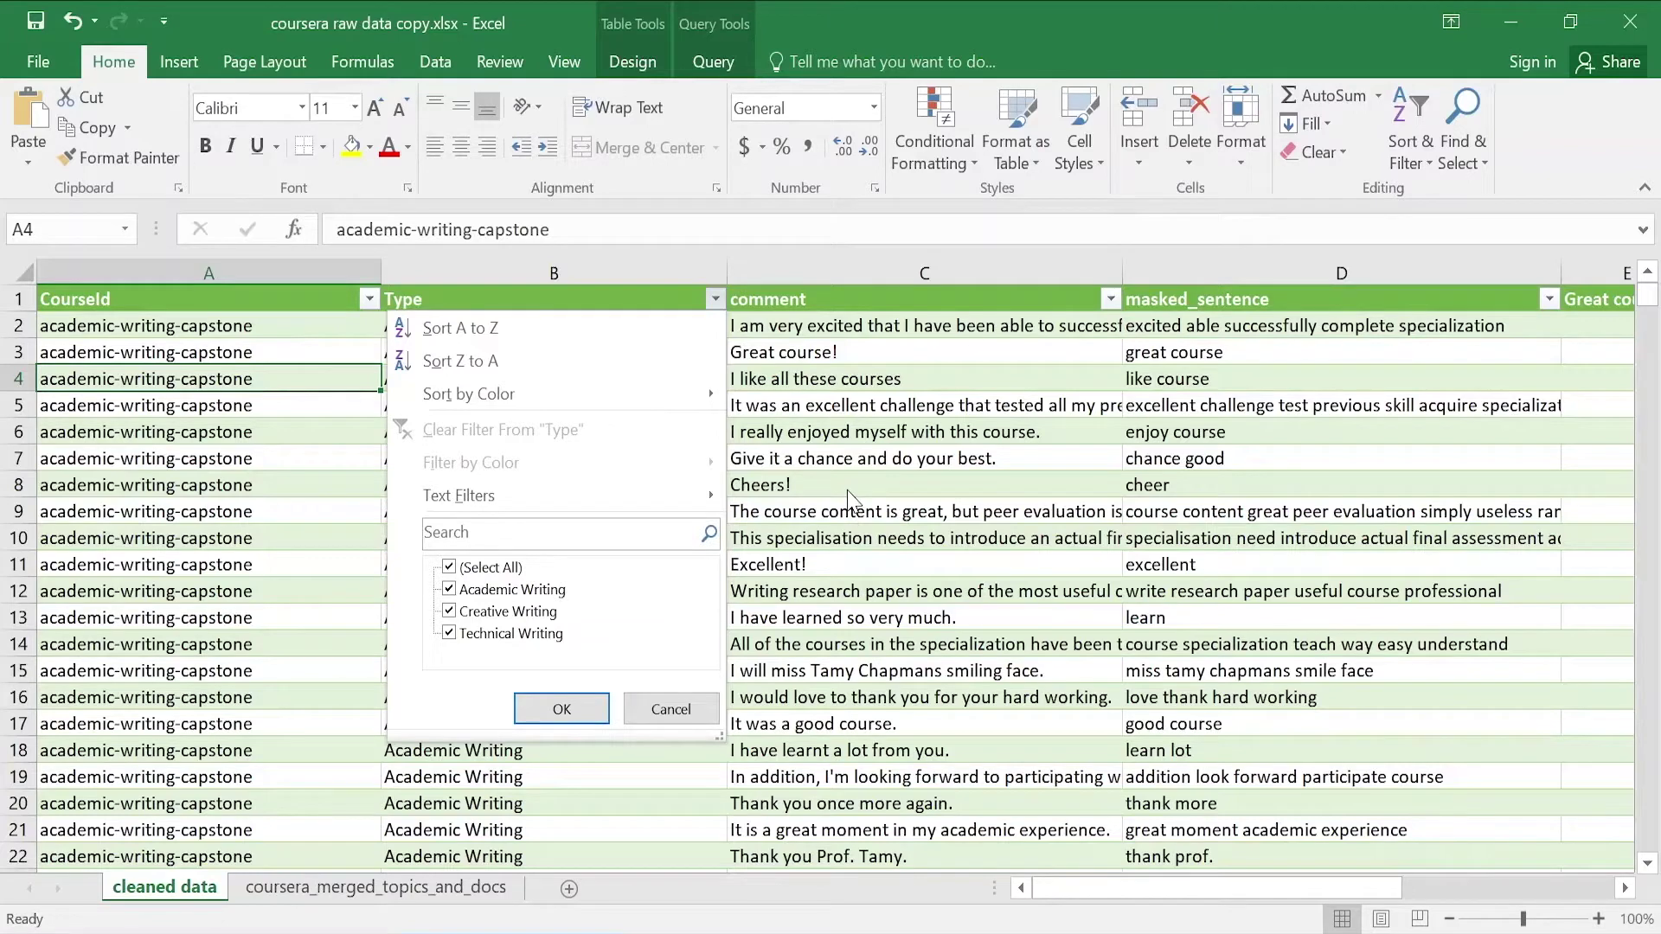
left_click(833, 514)
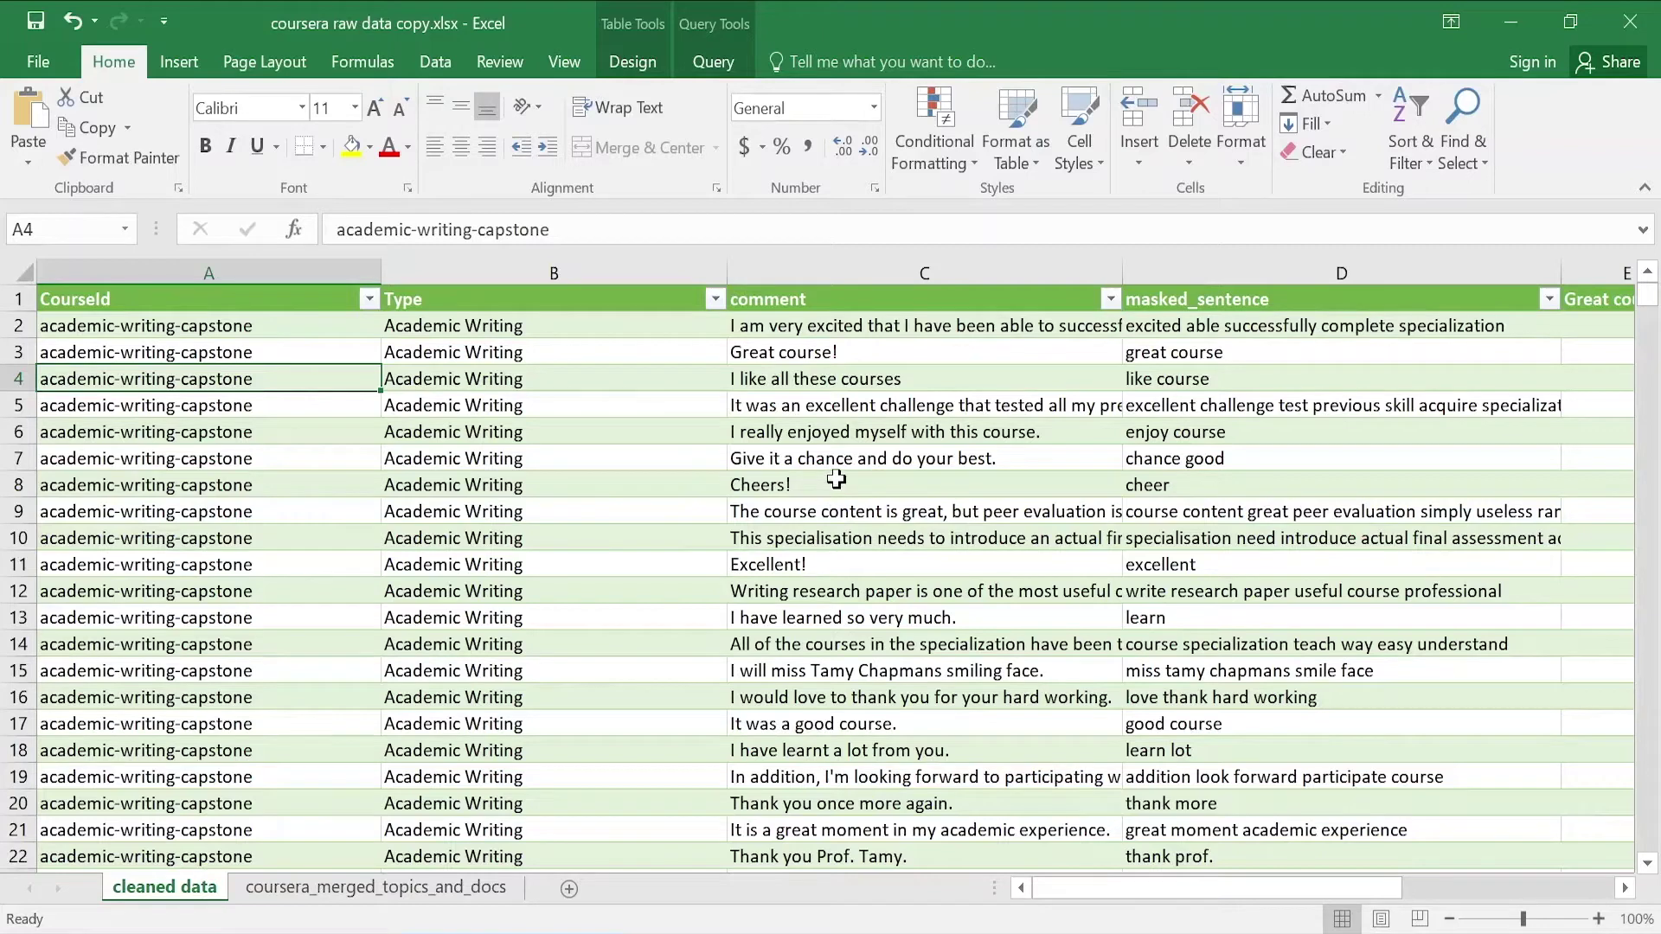
left_click(835, 483)
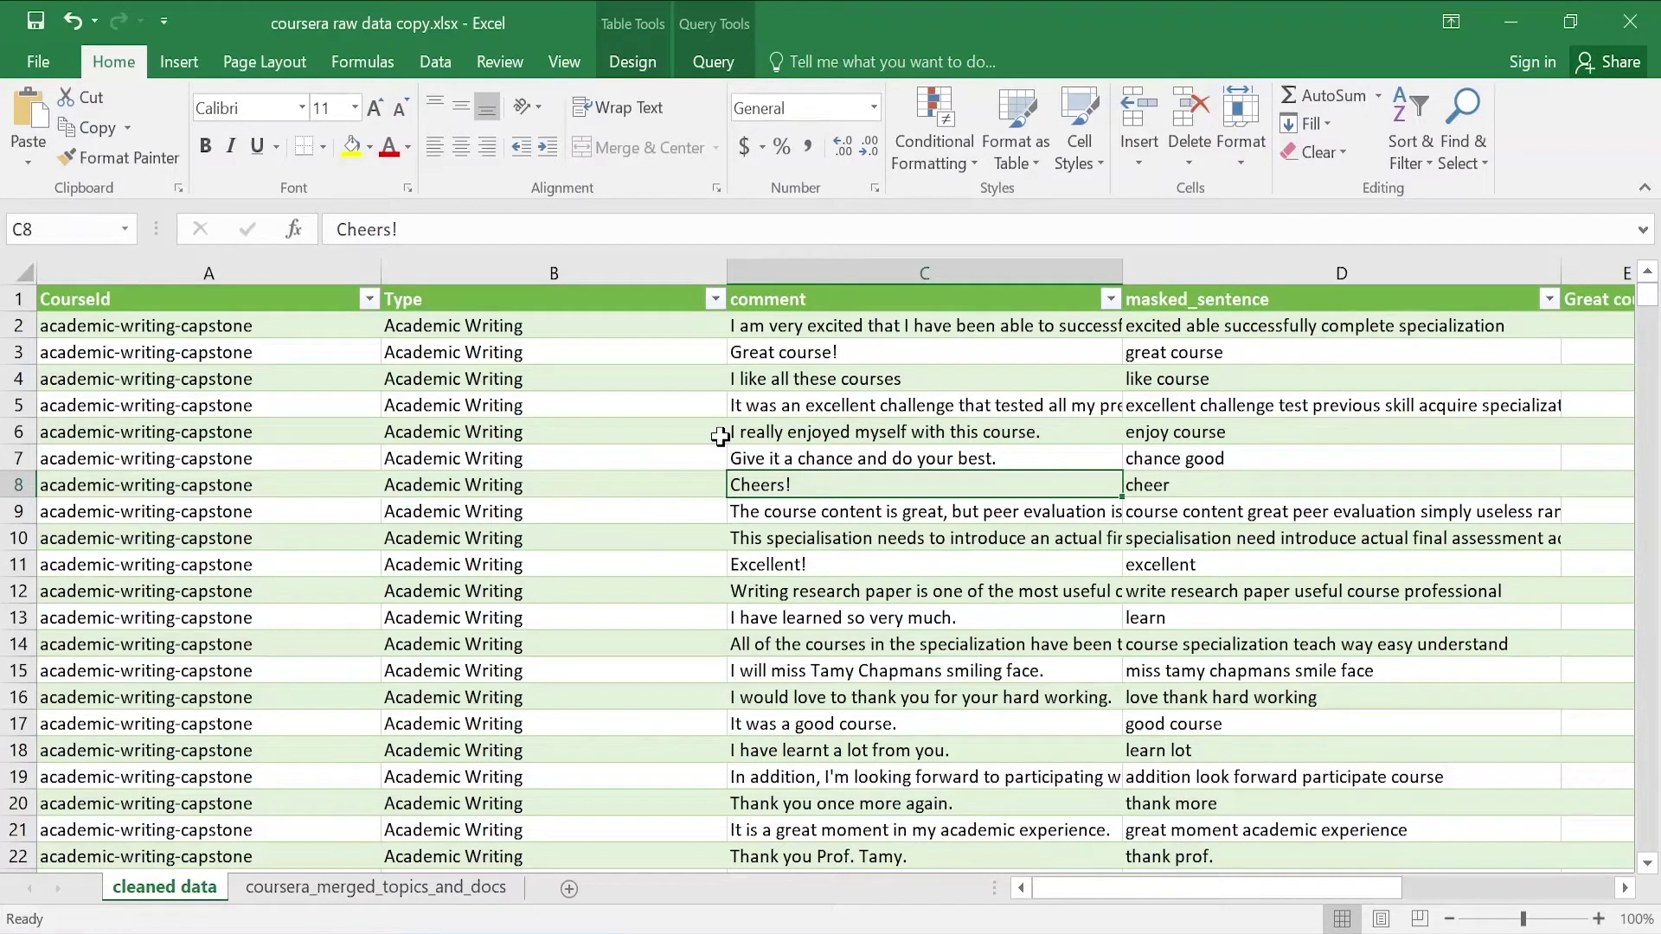
Look through the CourseId filter list again down to its last courses, keeping all courses selected
left_click(167, 432)
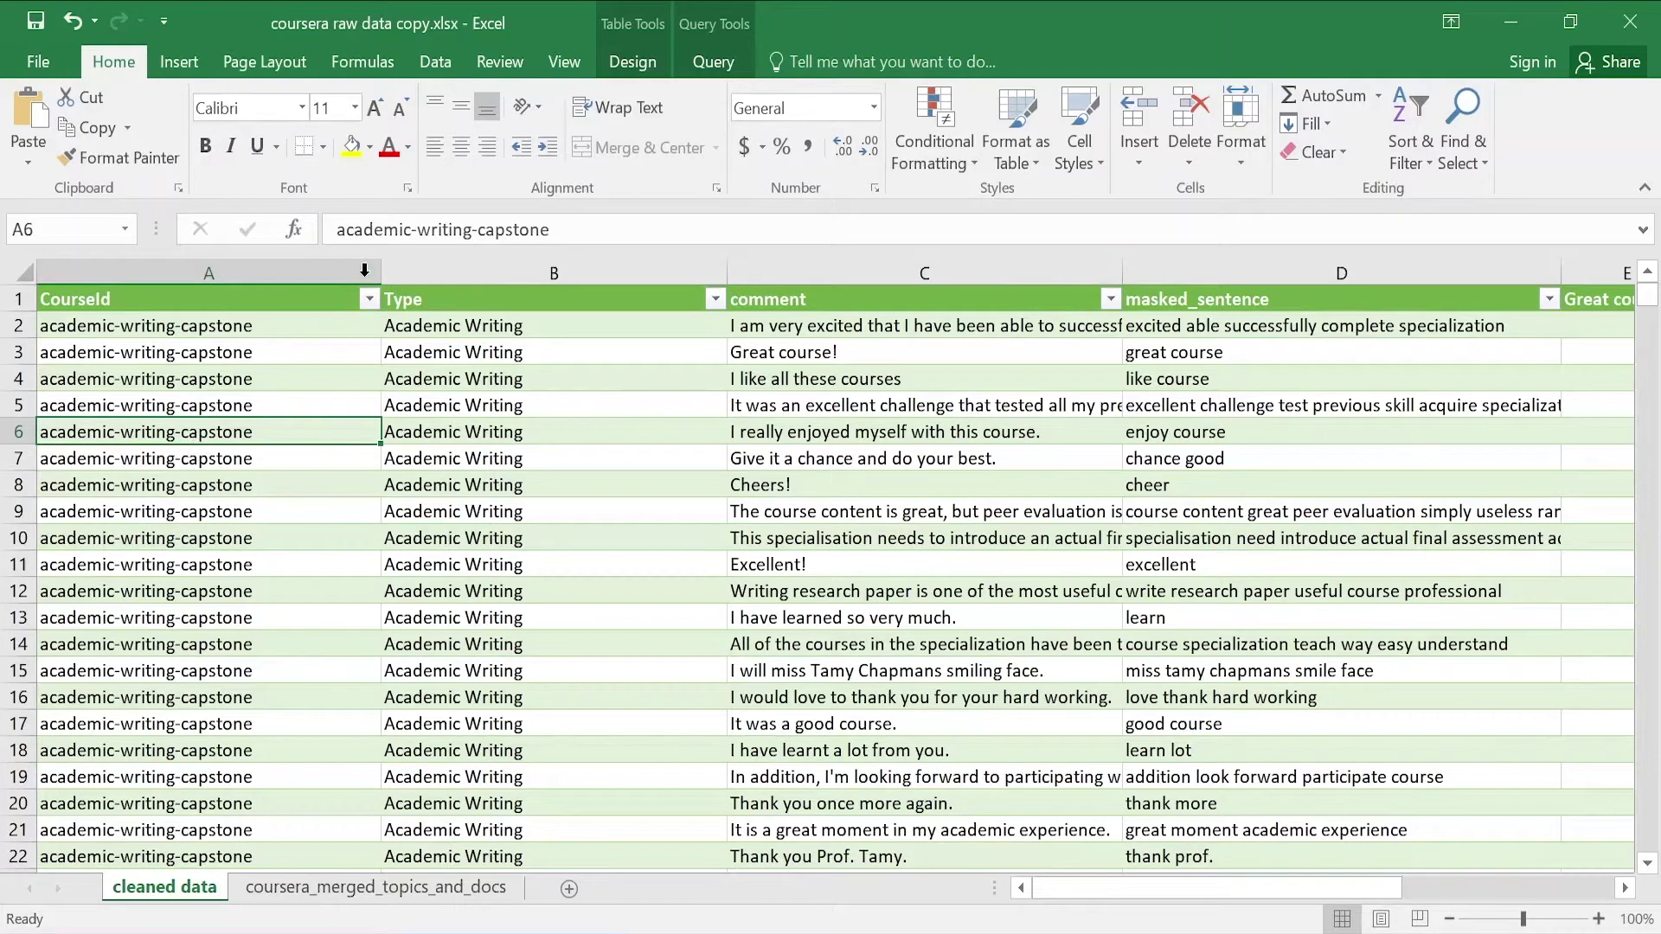
left_click(368, 299)
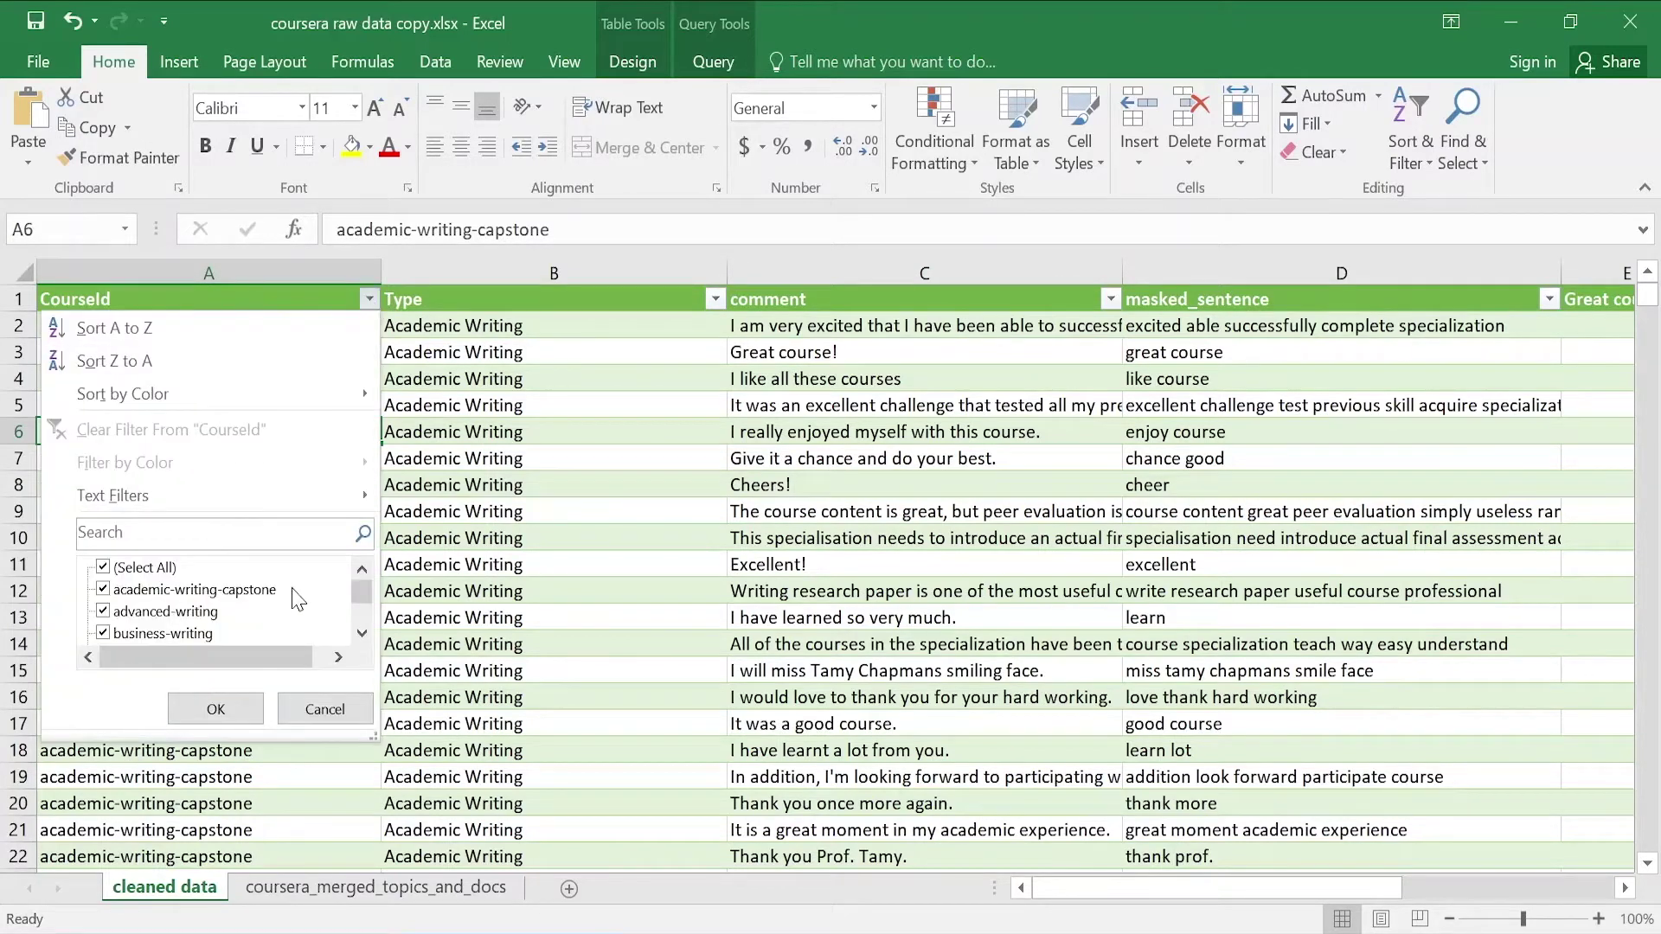
scroll(362, 597, "down", 1)
scroll(361, 597, "down", 2)
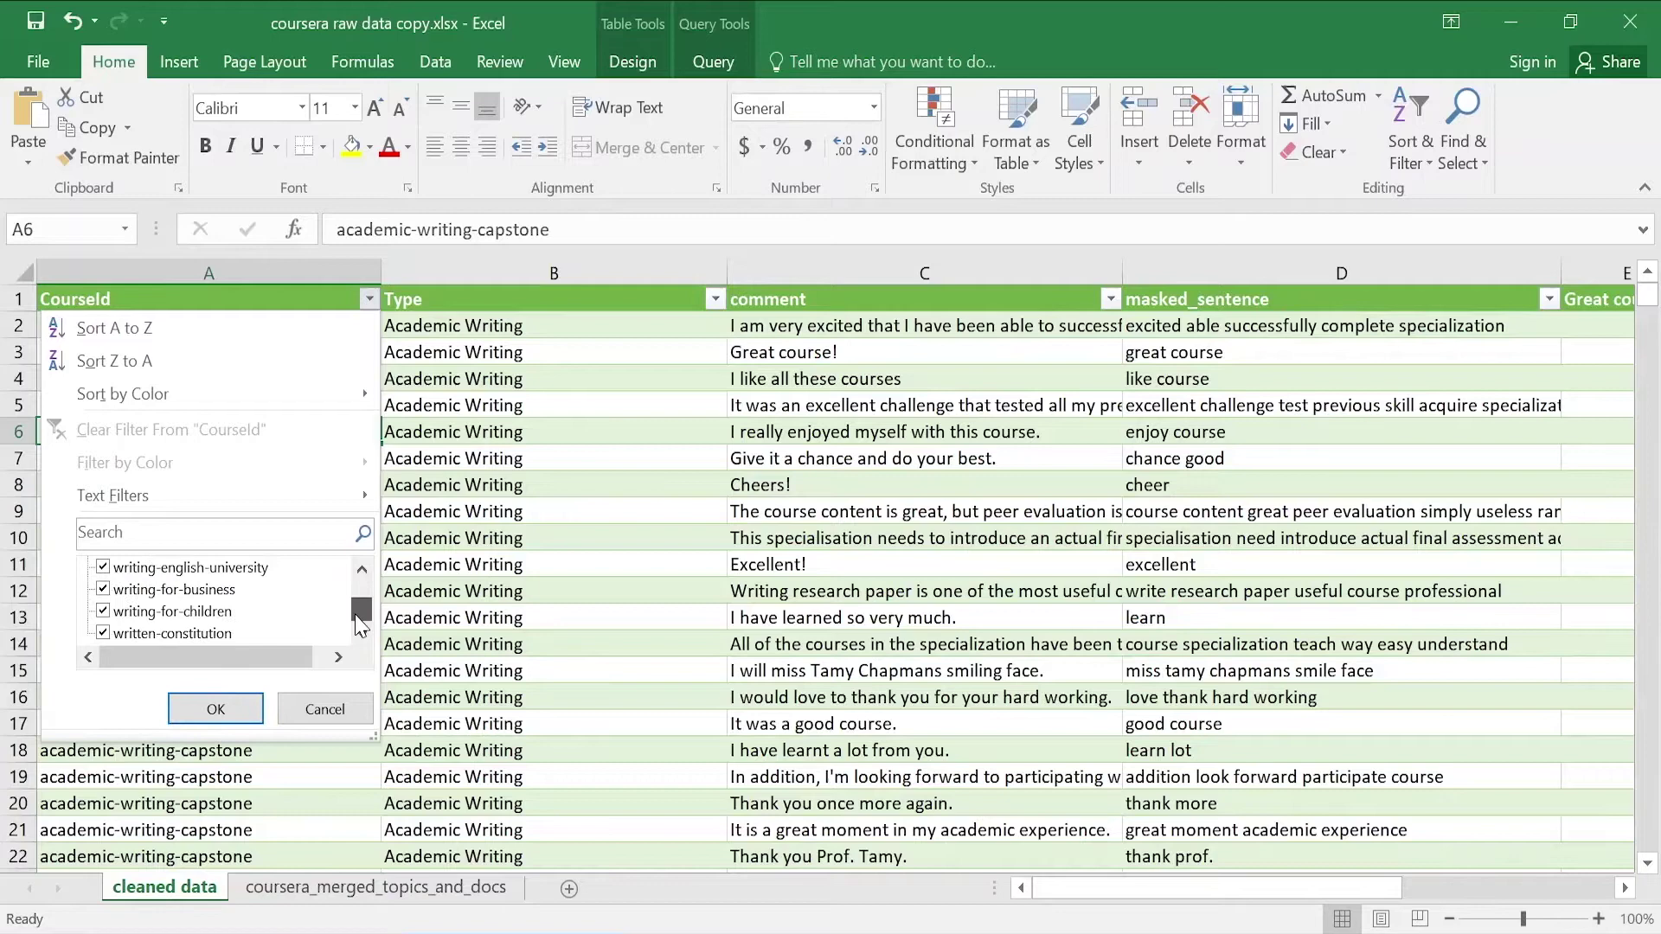
left_click(216, 709)
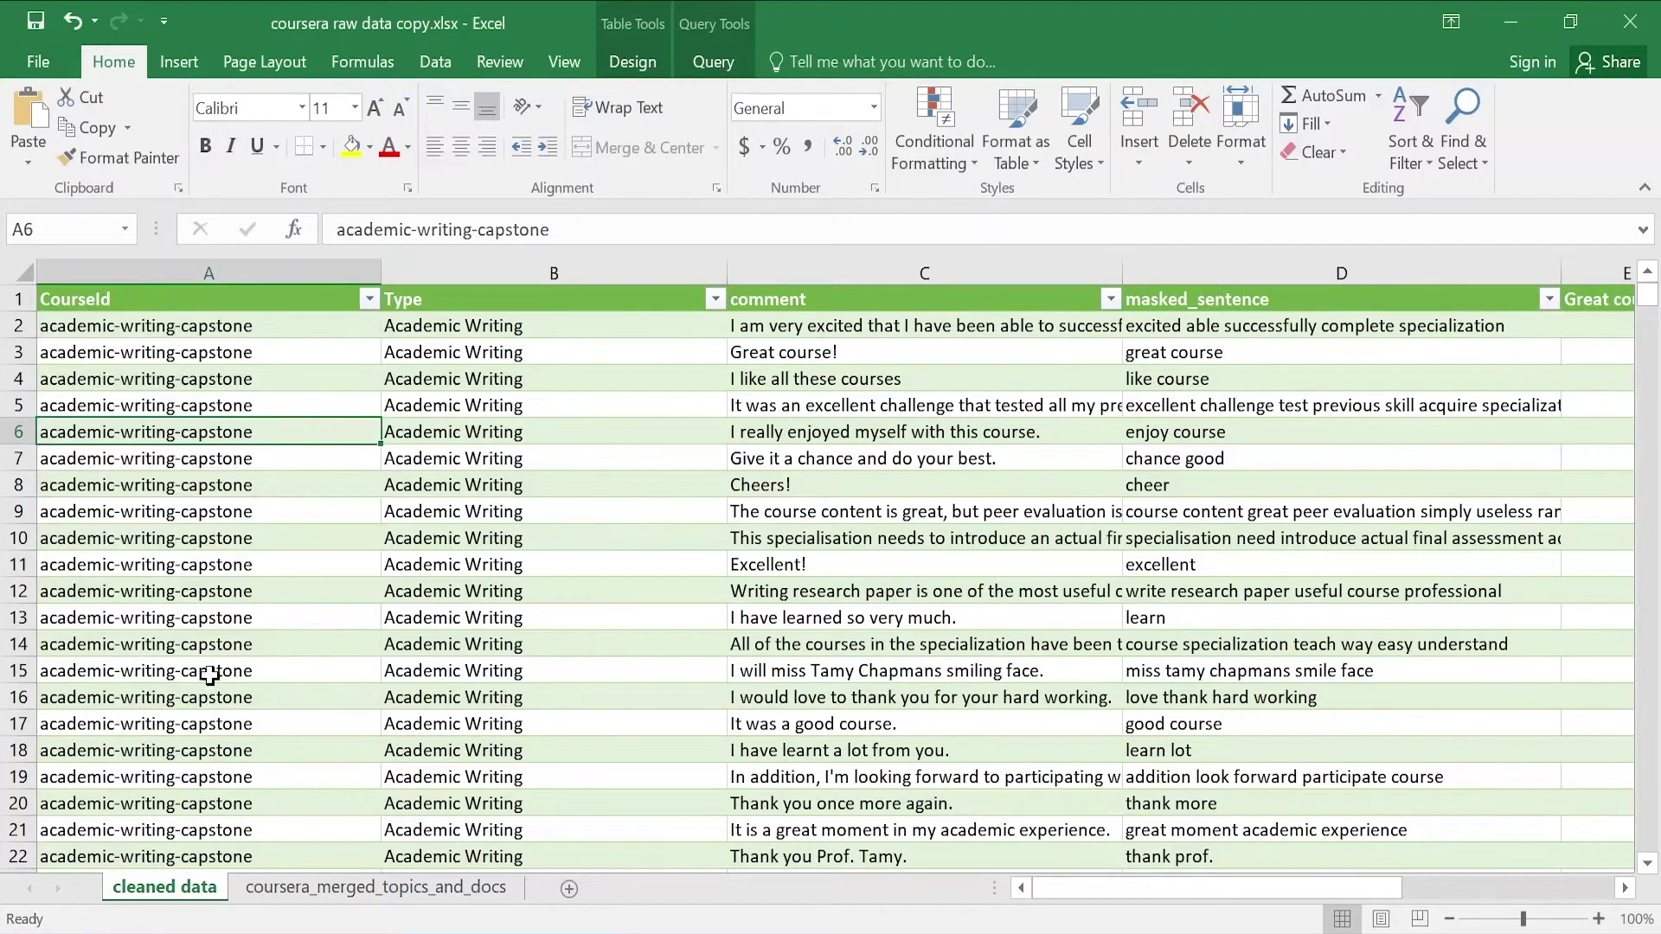
Inspect row 6's Type, comment and masked_sentence entries, and select the topic values in E2:K11
left_click(513, 432)
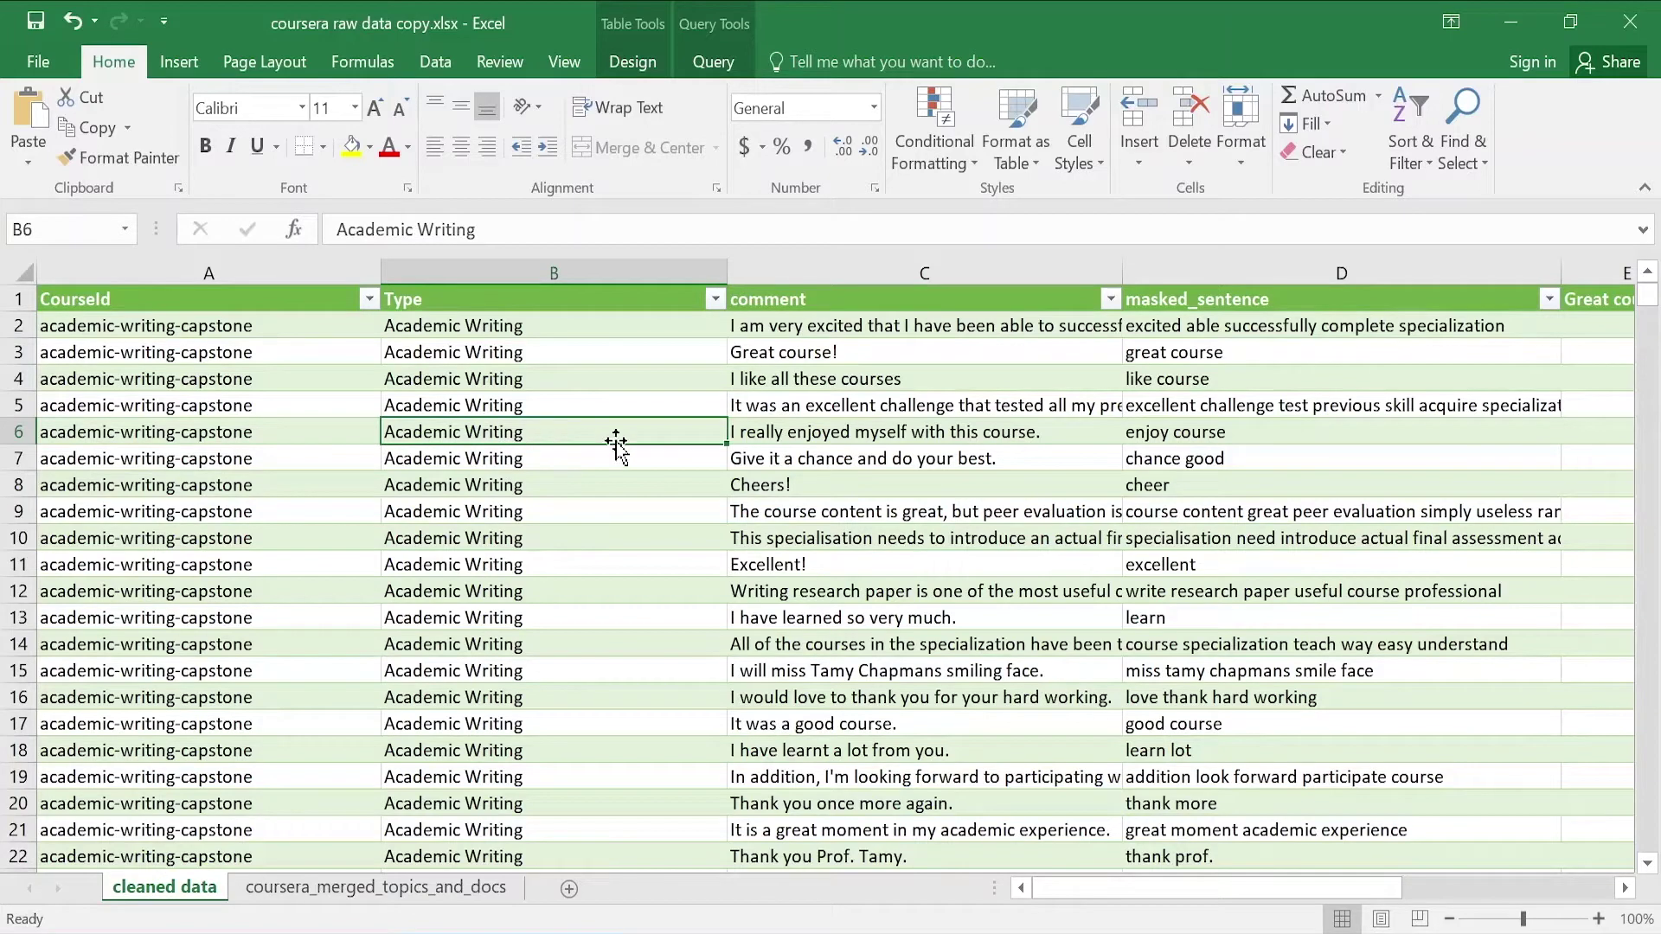
left_click(805, 430)
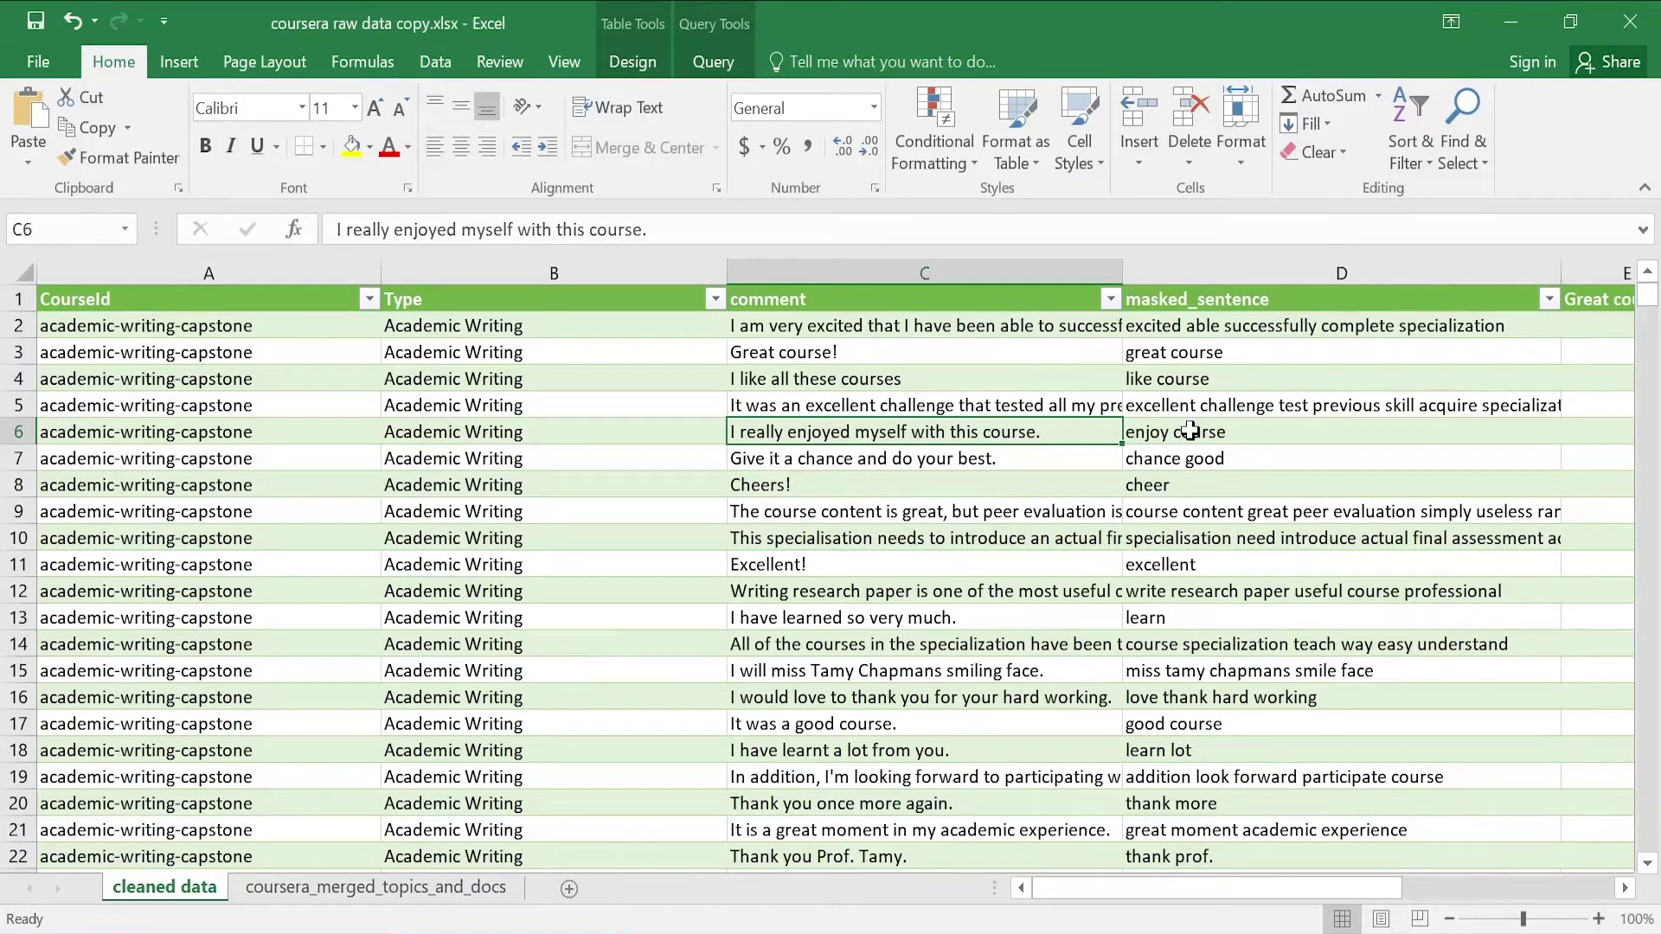
left_click(1259, 439)
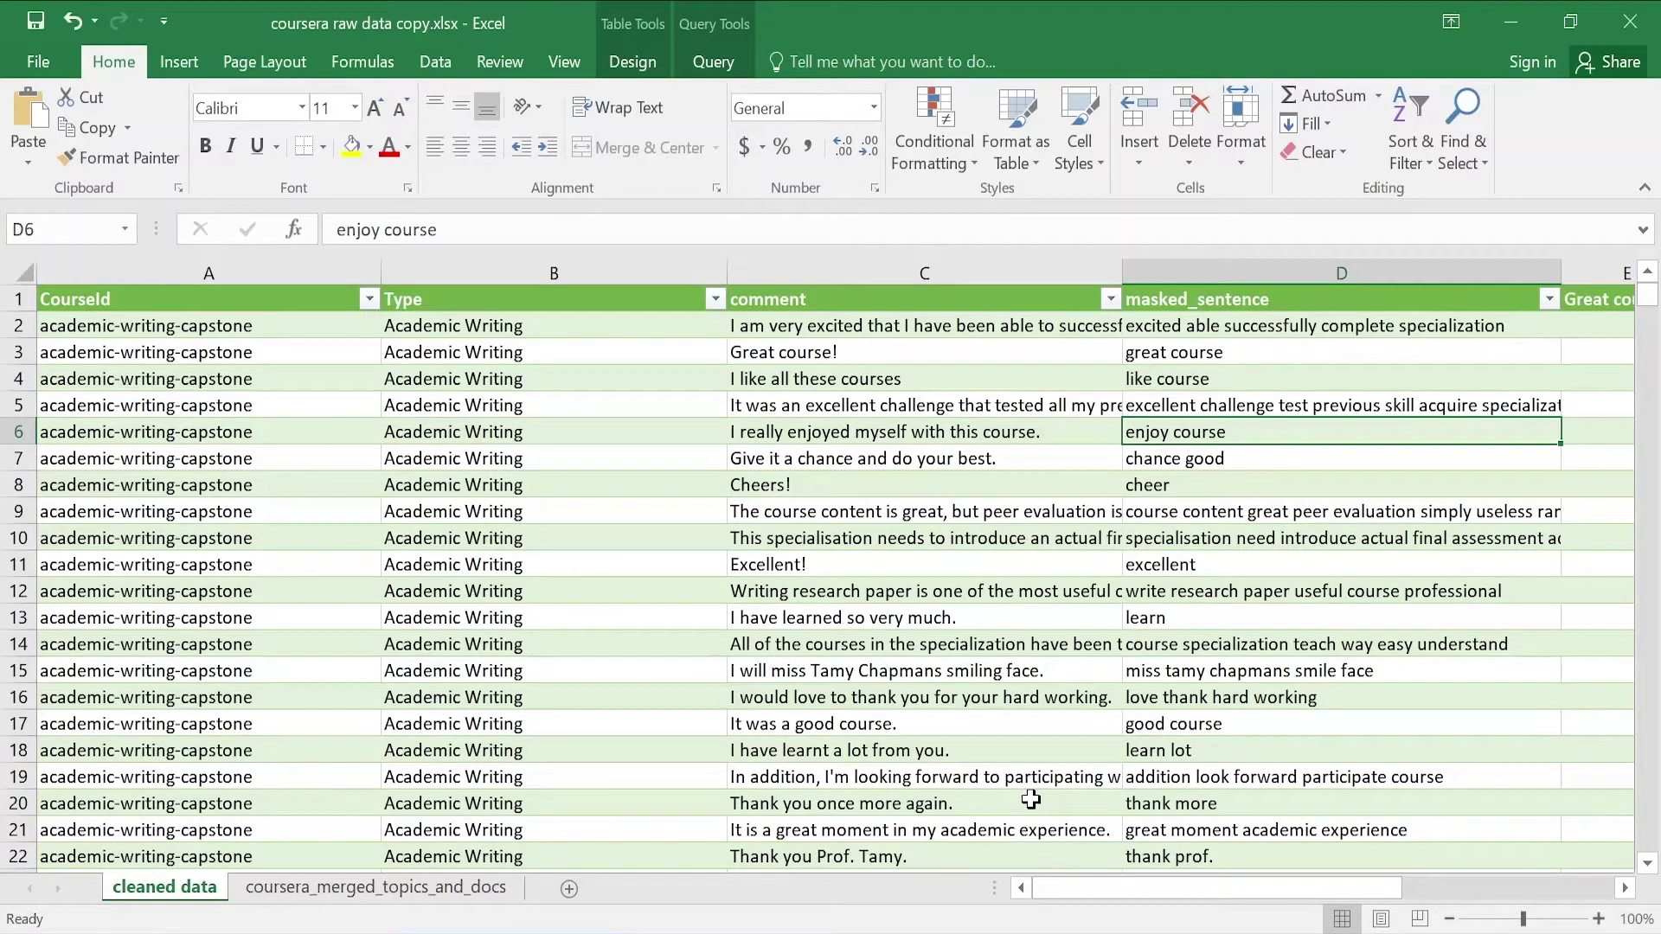
left_click_drag(1067, 890, 1234, 869)
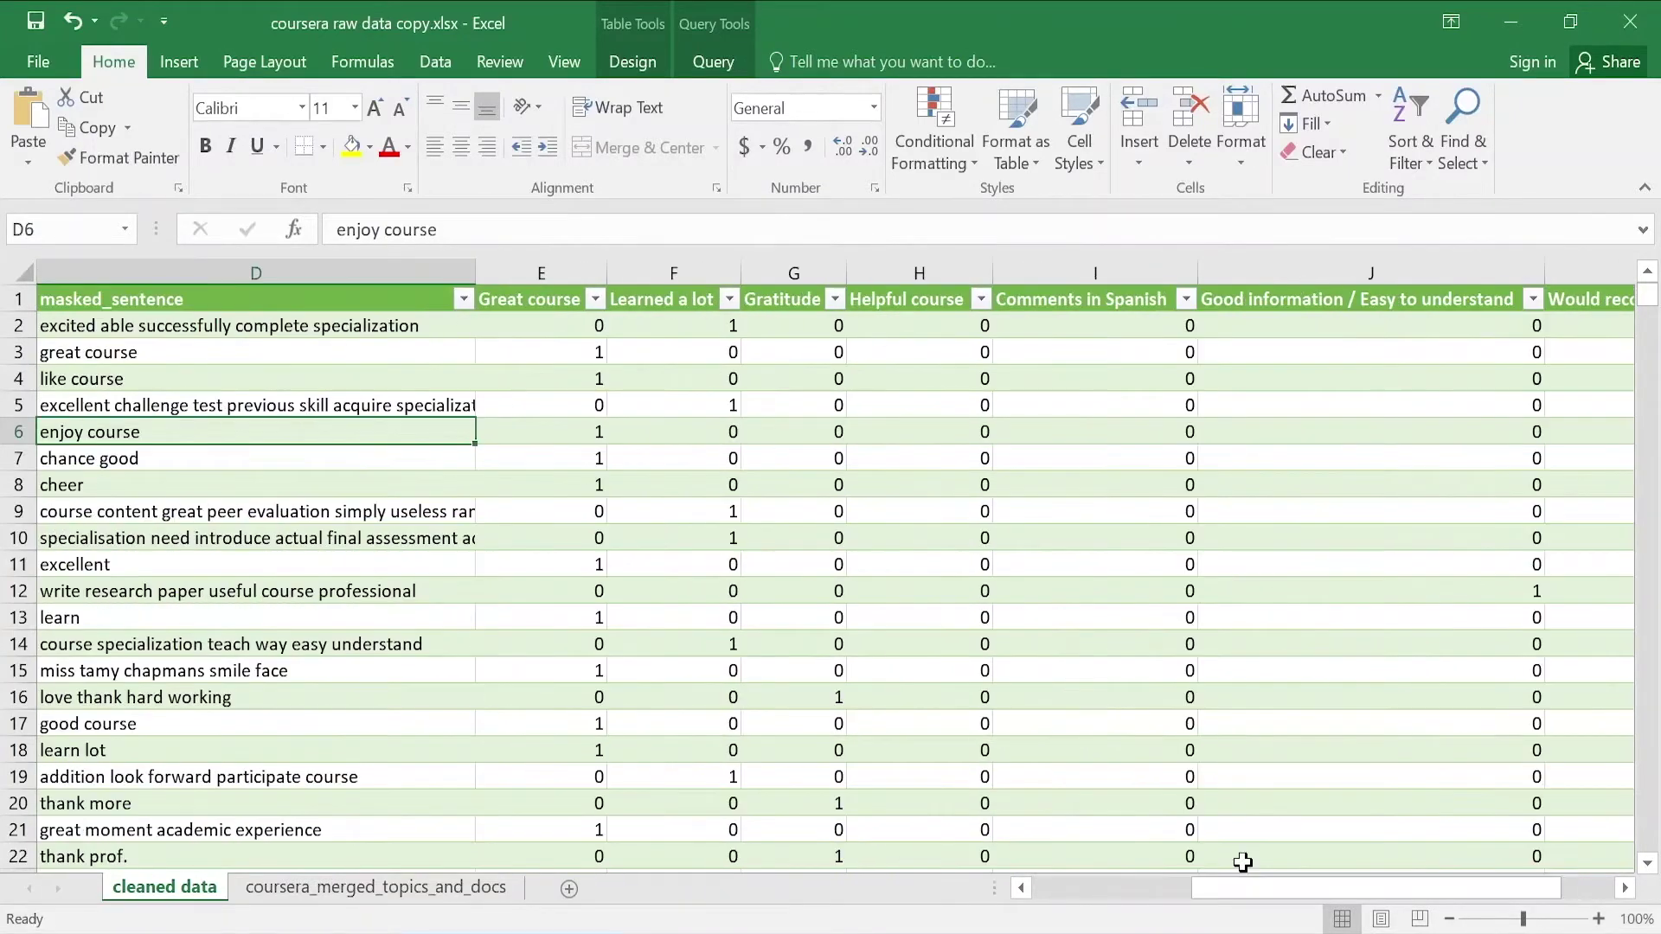
left_click_drag(541, 325, 1567, 564)
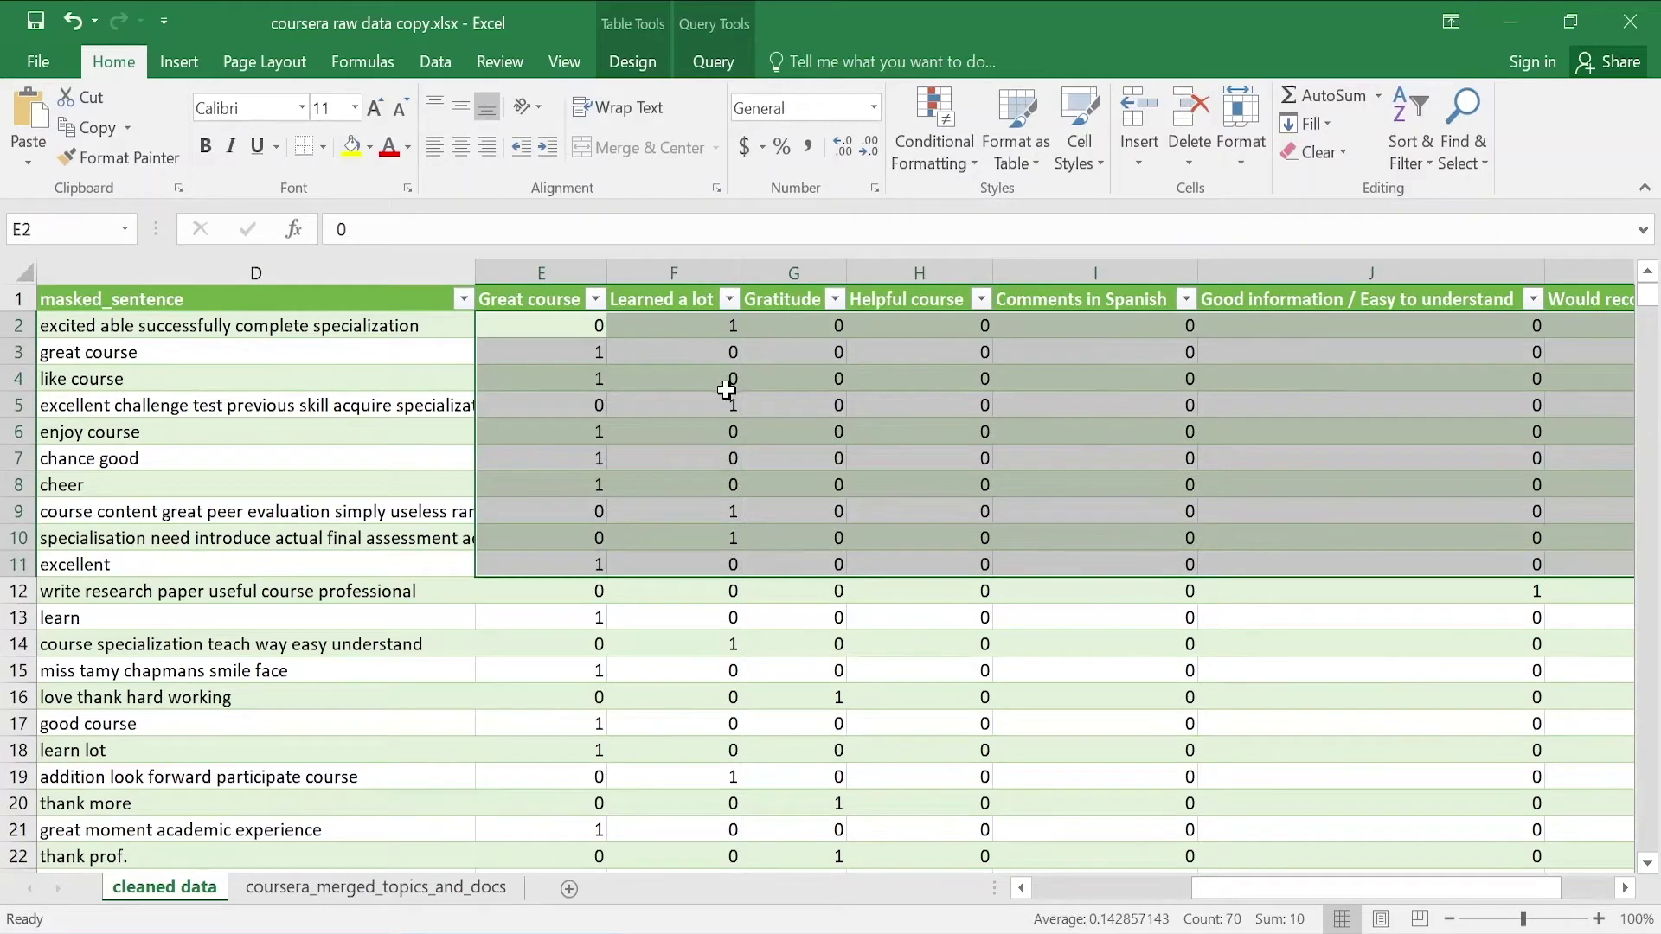
Inspect row 3's Great course and Learned a lot values along with its CourseId entry
left_click(584, 351)
left_click(639, 350)
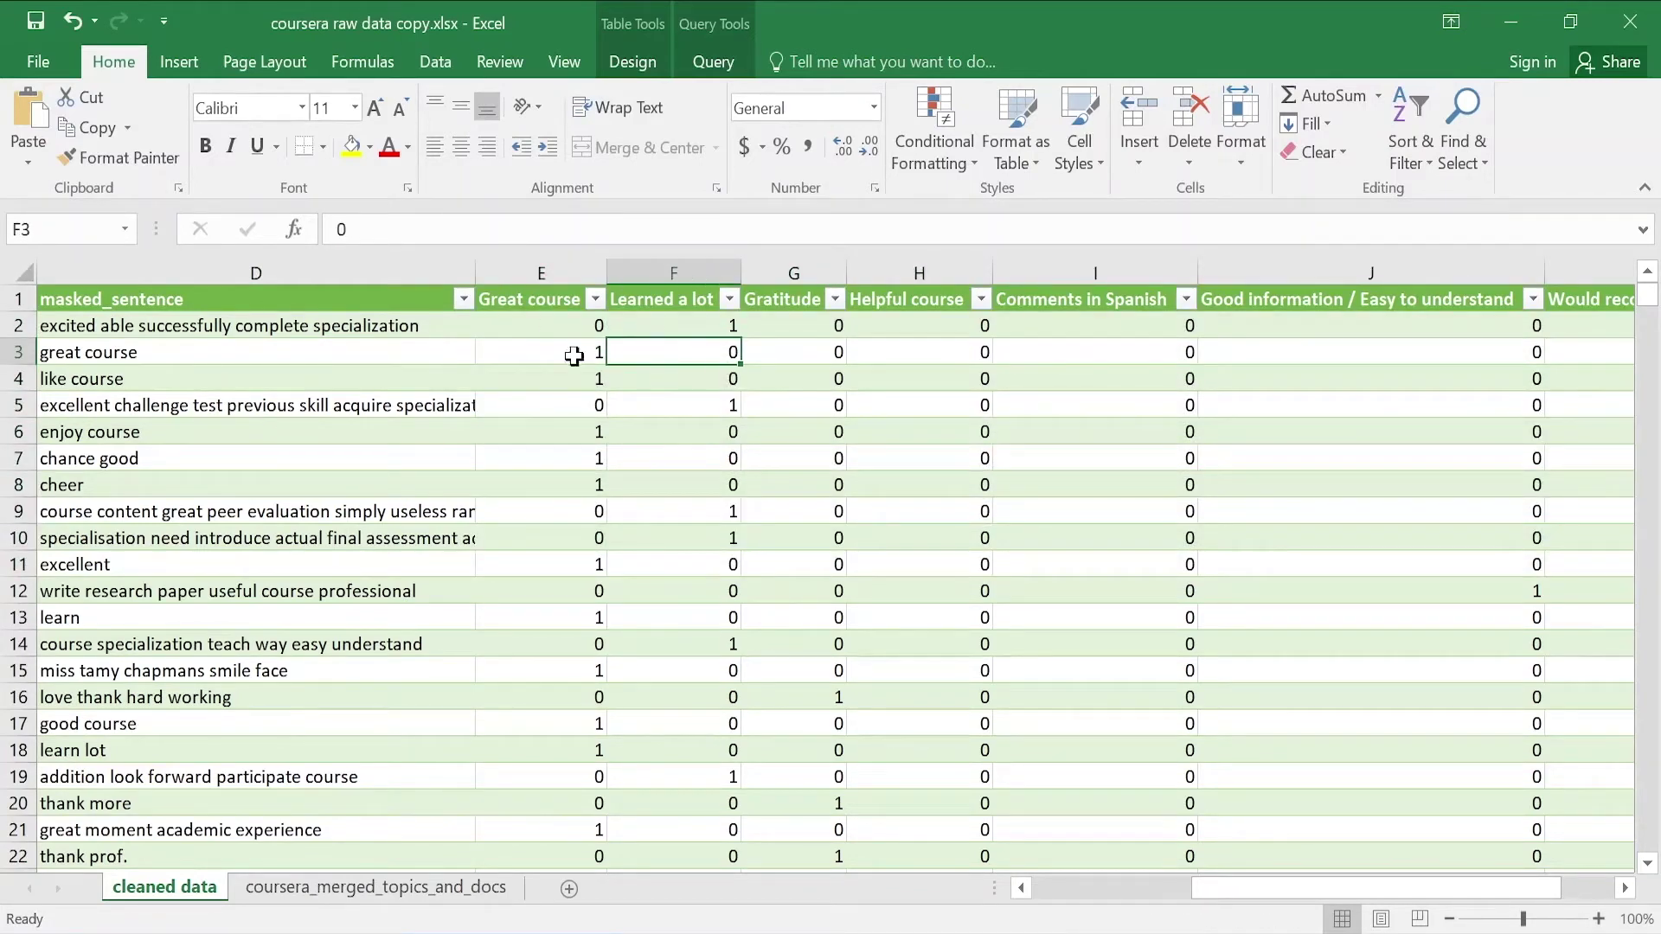
left_click_drag(1231, 875, 1070, 922)
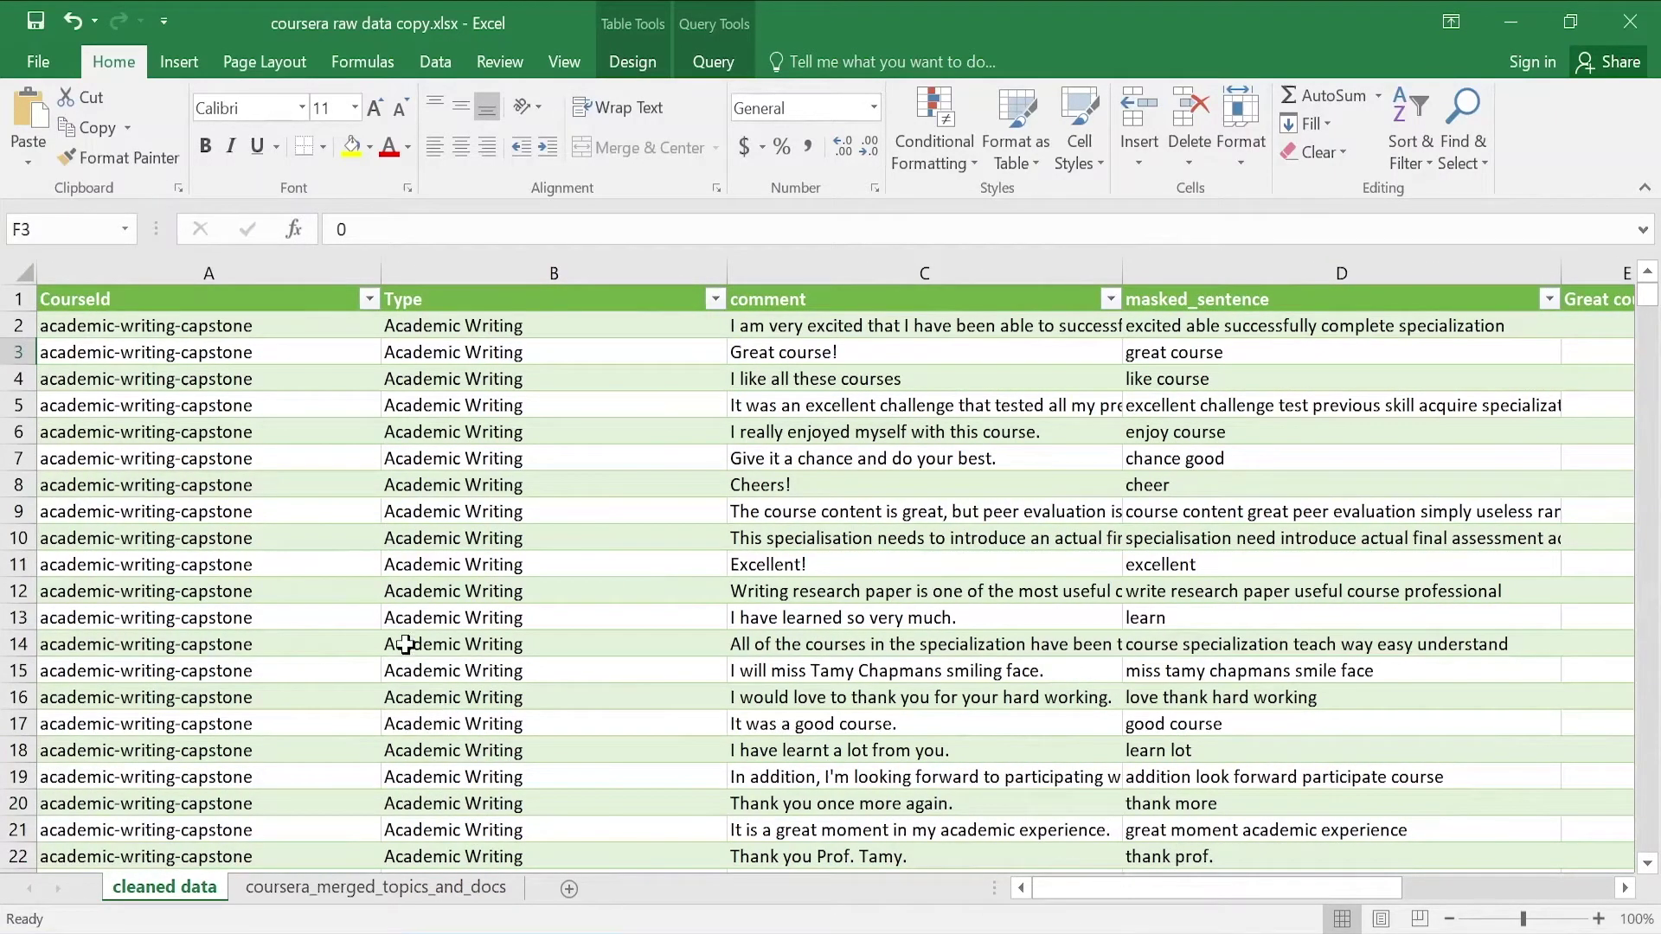
left_click(124, 346)
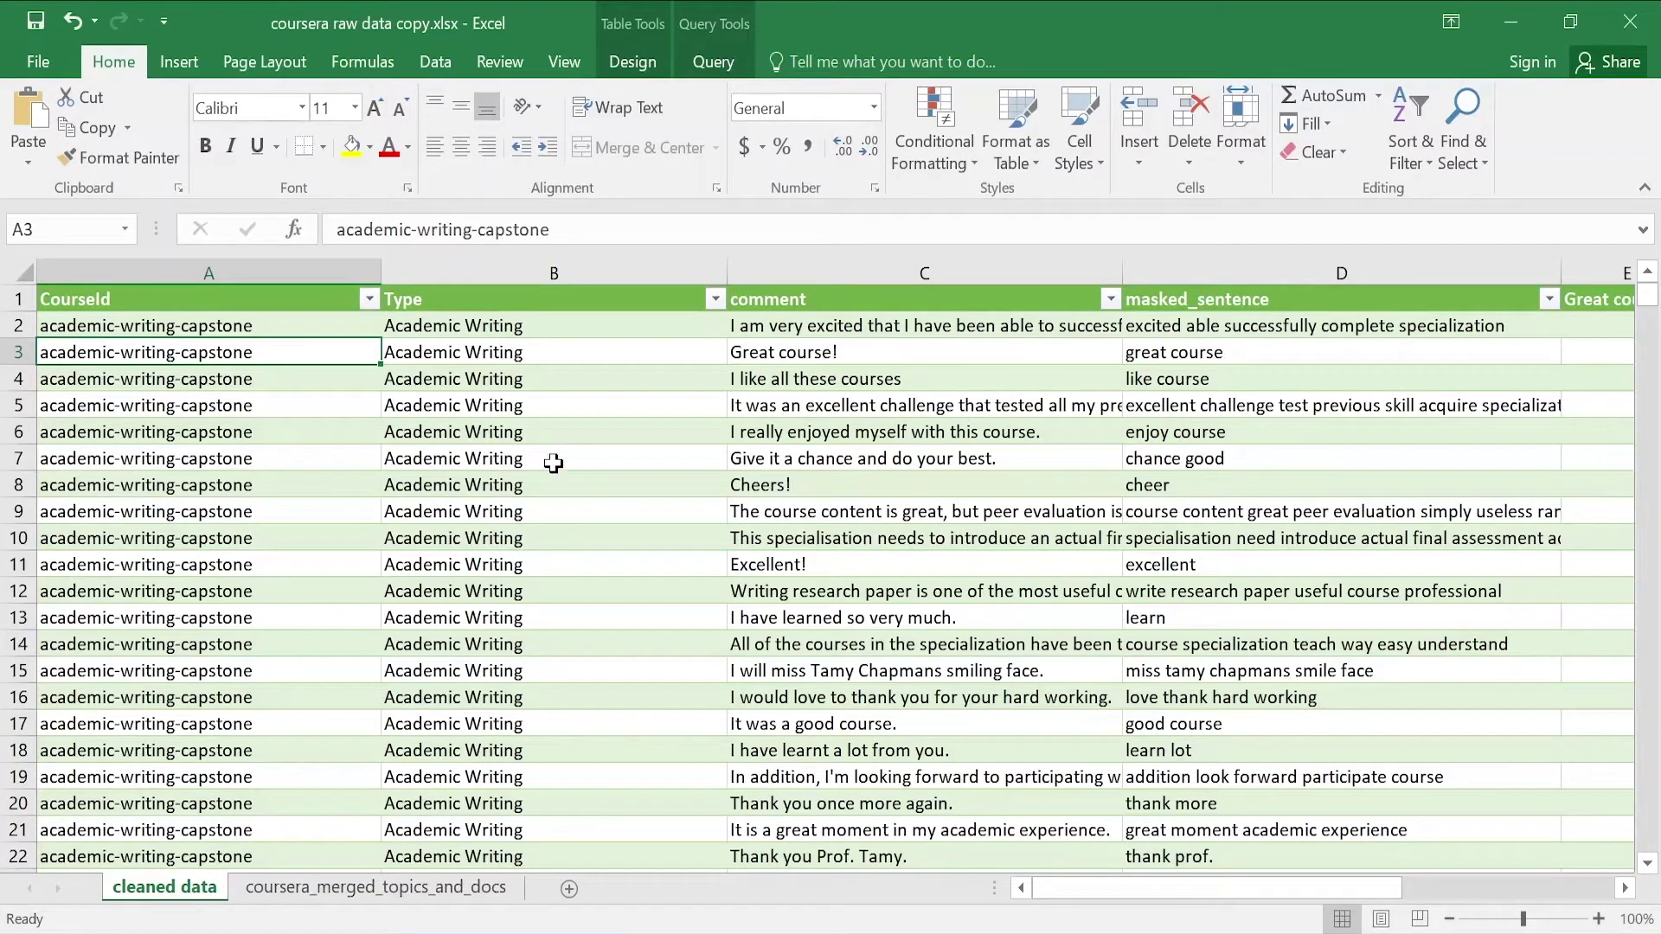
Select the whole cleaned data table and create a PivotTable from Table1_2 on a new worksheet
left_click_drag(164, 327, 1470, 725)
left_click(179, 61)
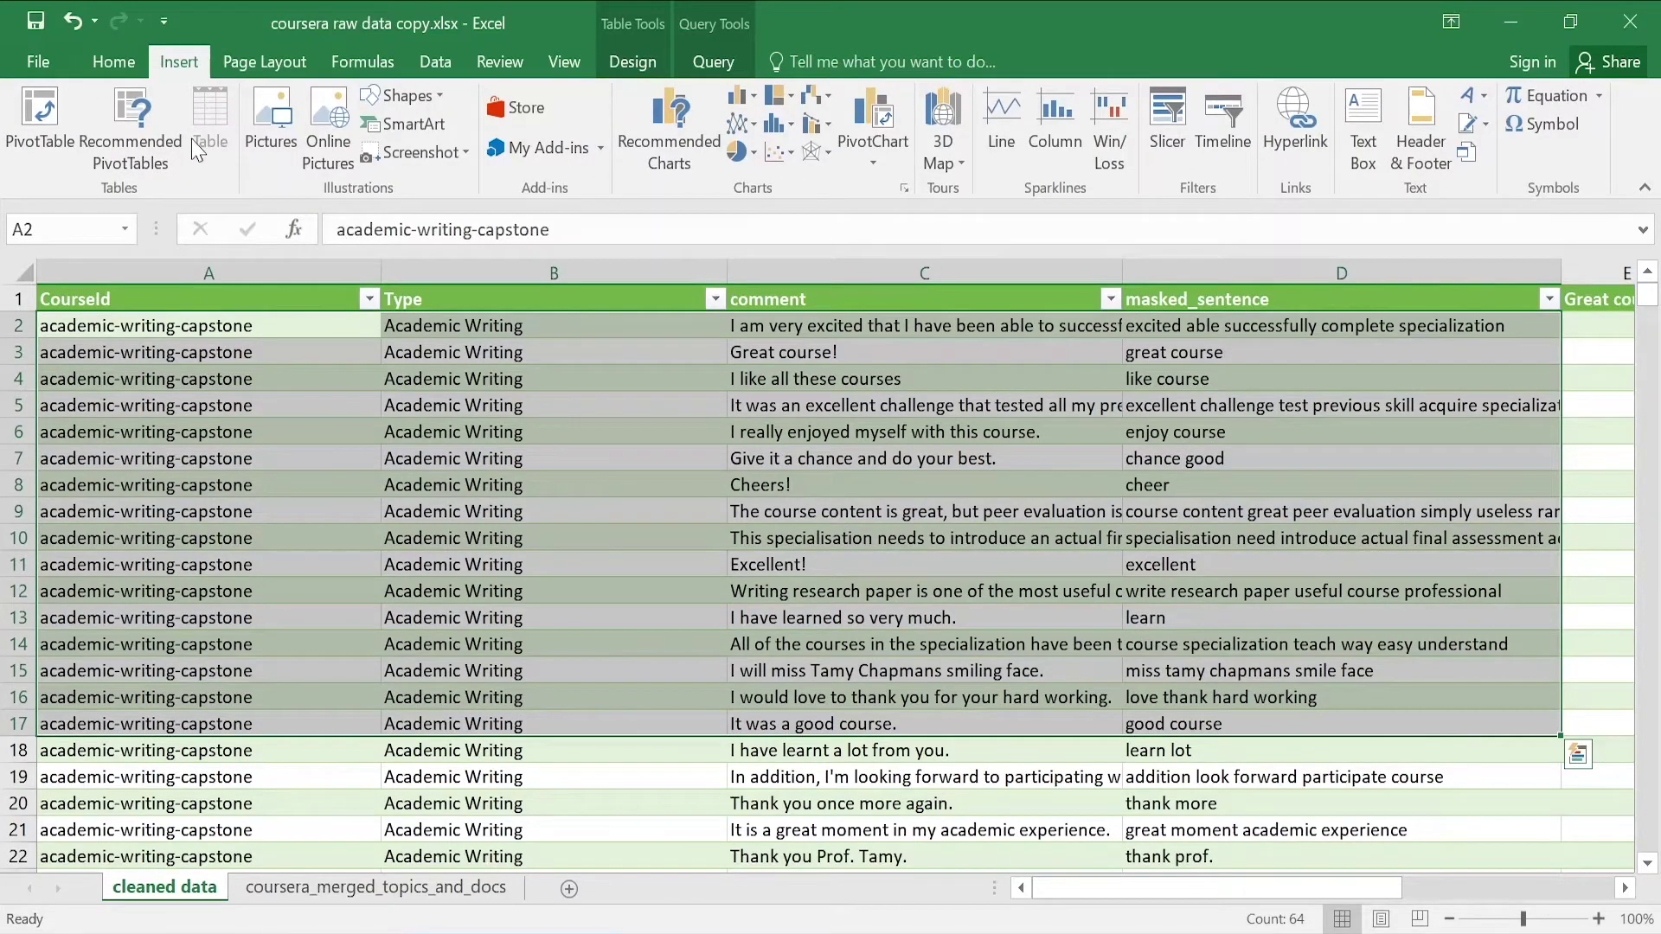
left_click(182, 449)
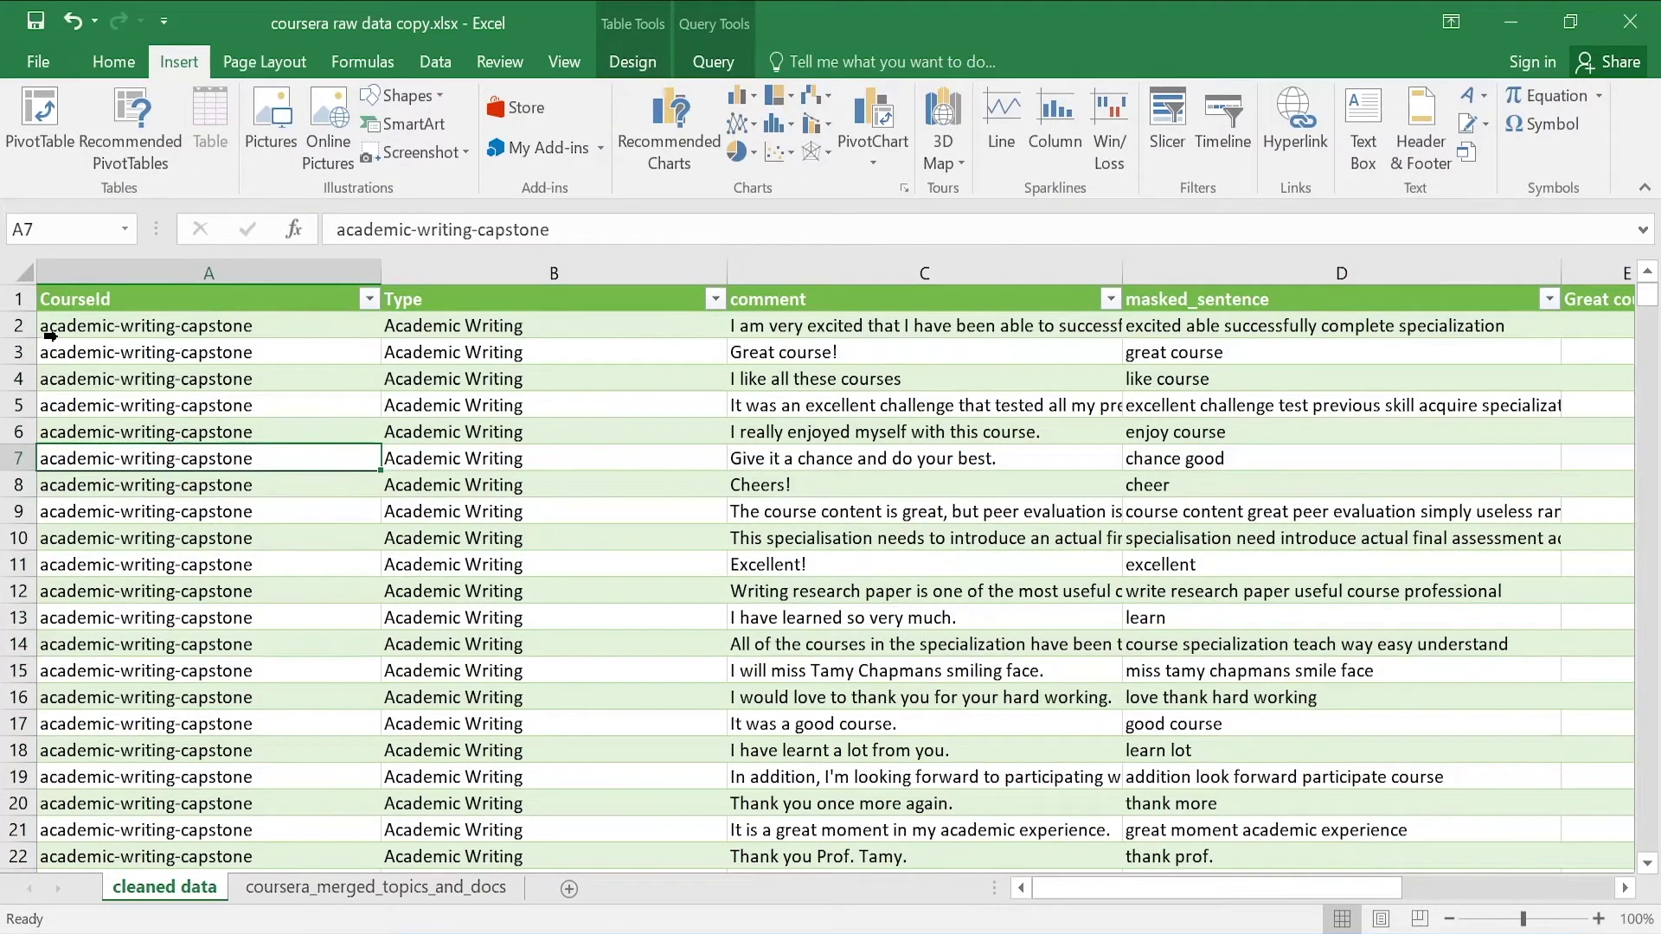
left_click(37, 290)
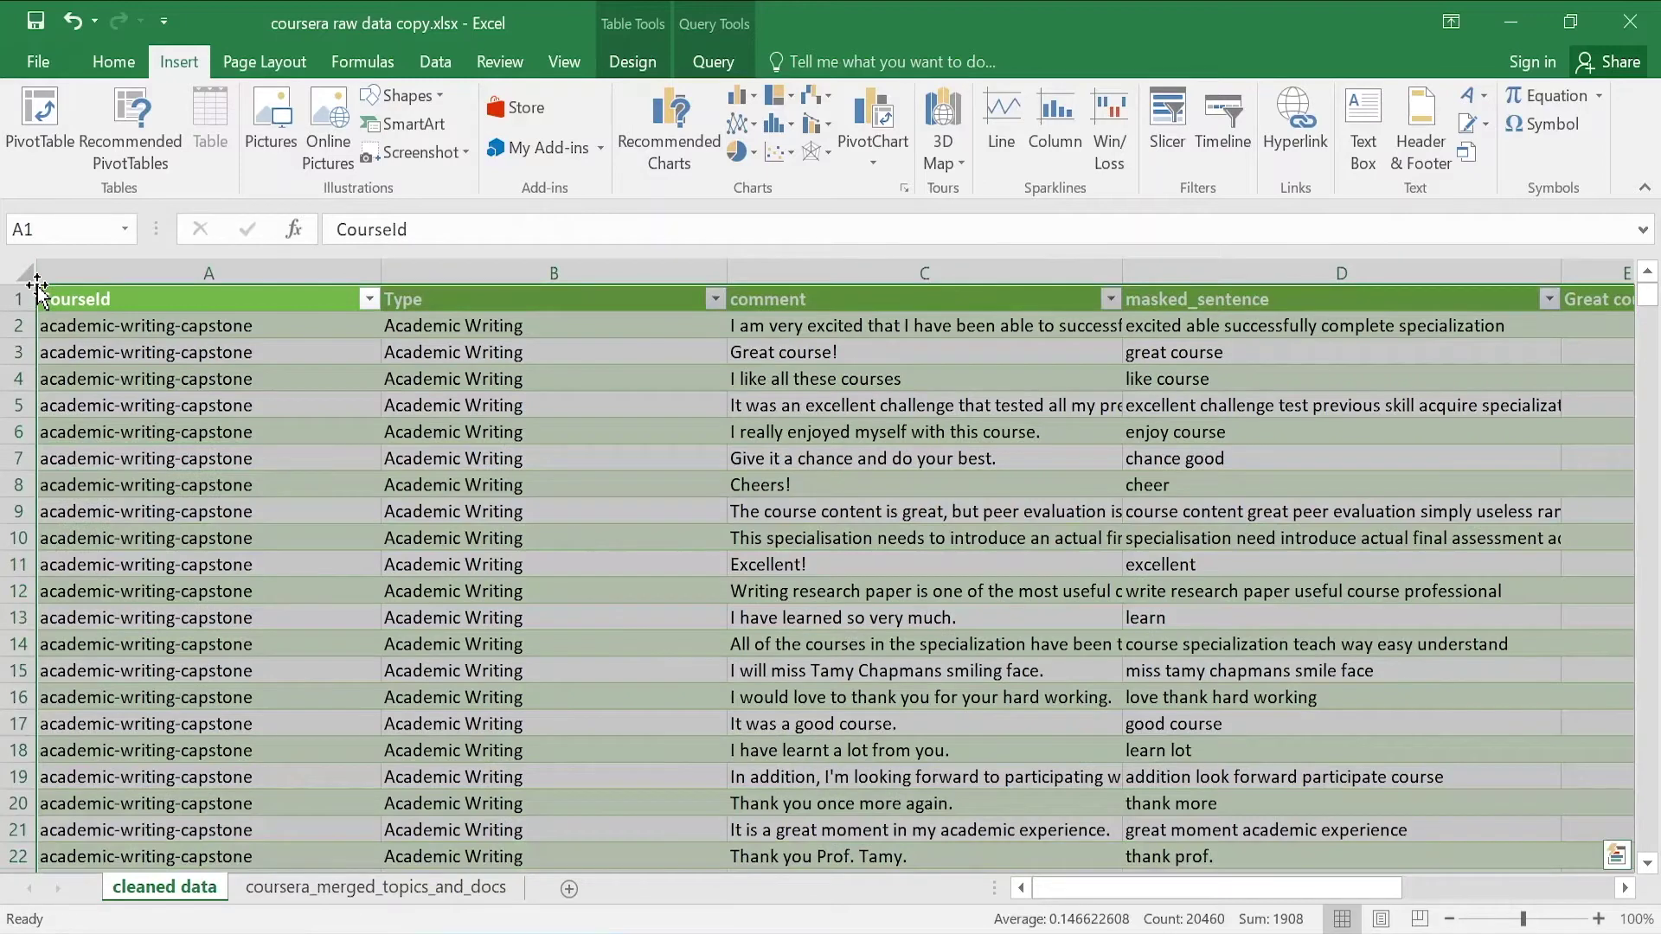
left_click_drag(1049, 898, 1004, 904)
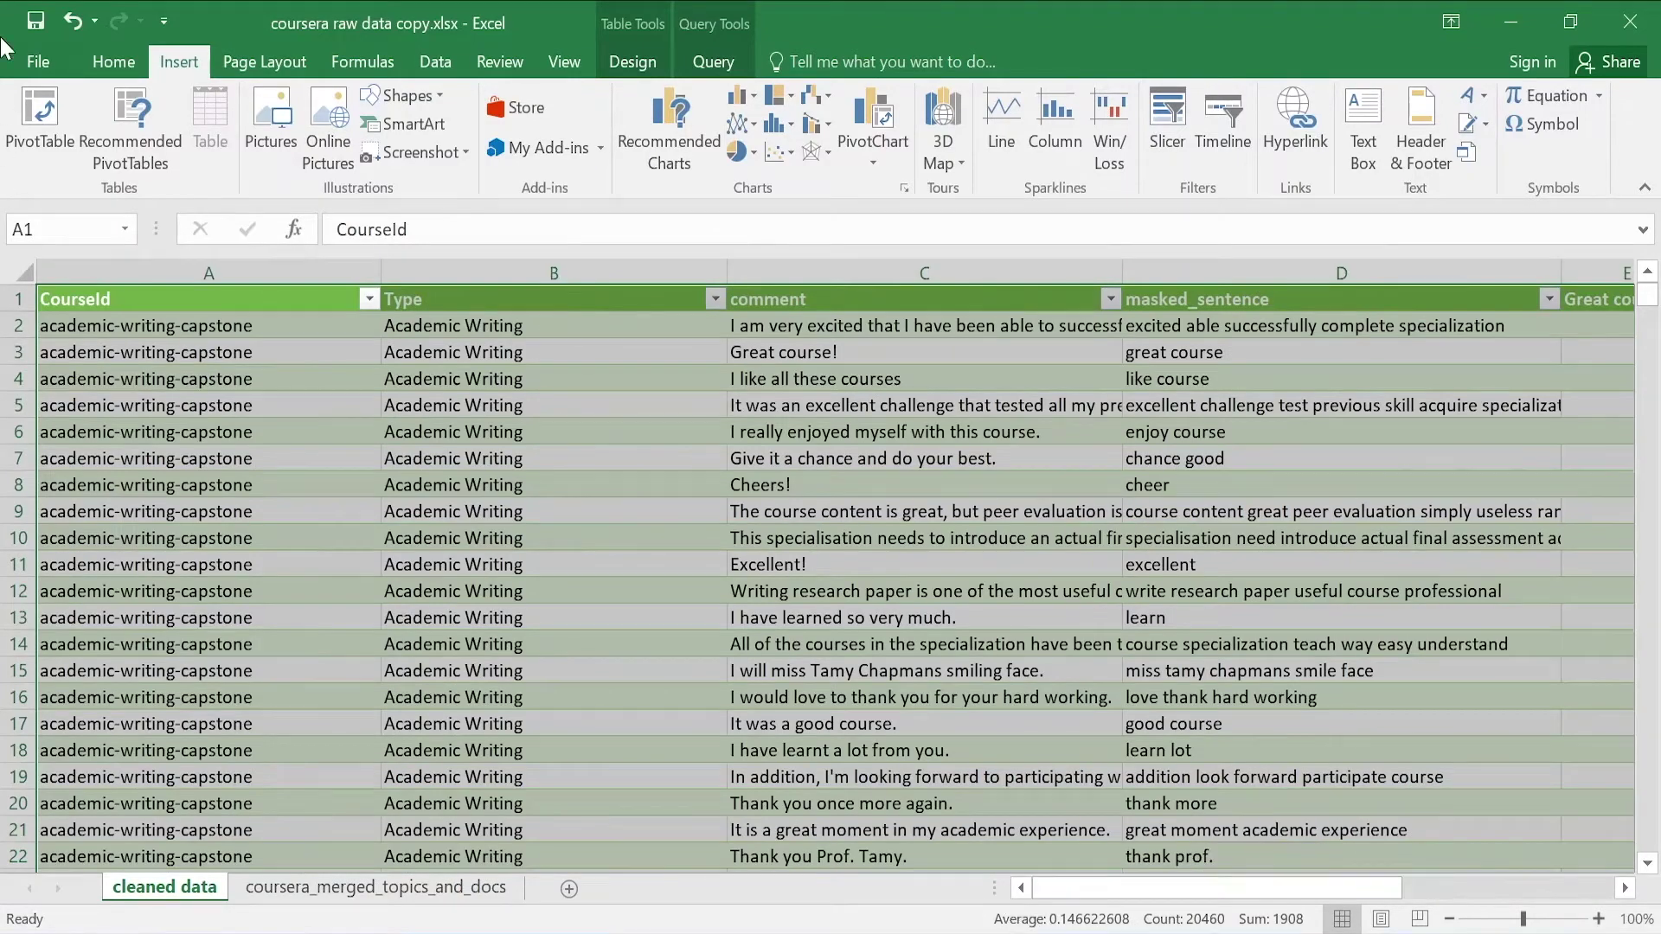
left_click(48, 123)
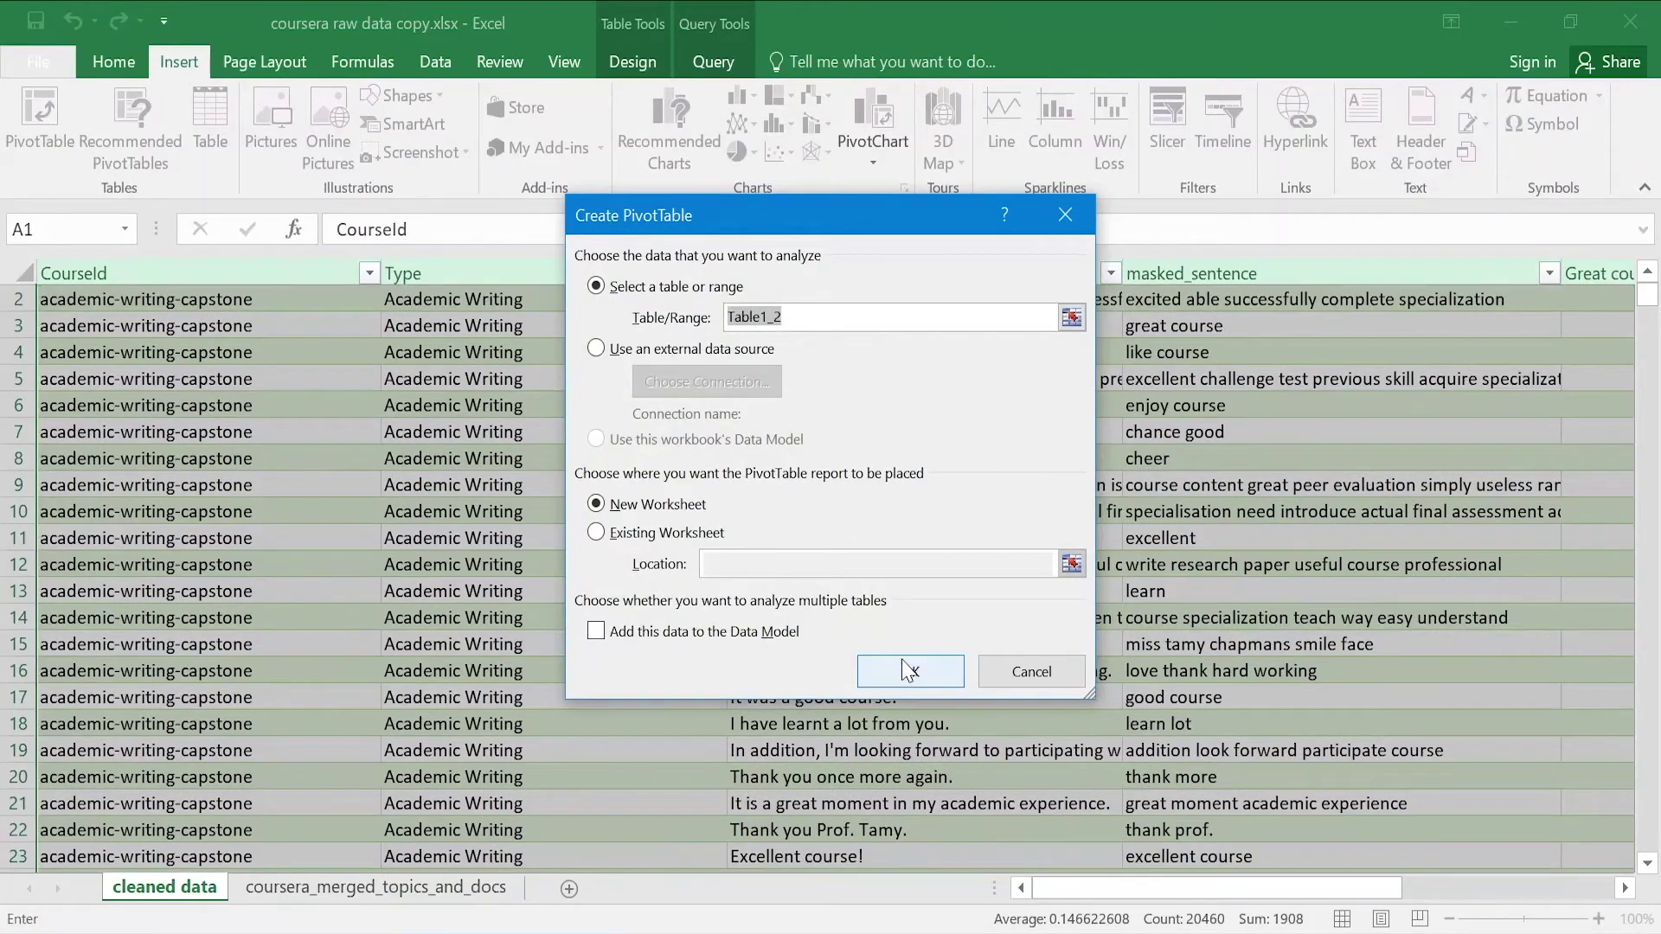
left_click(908, 668)
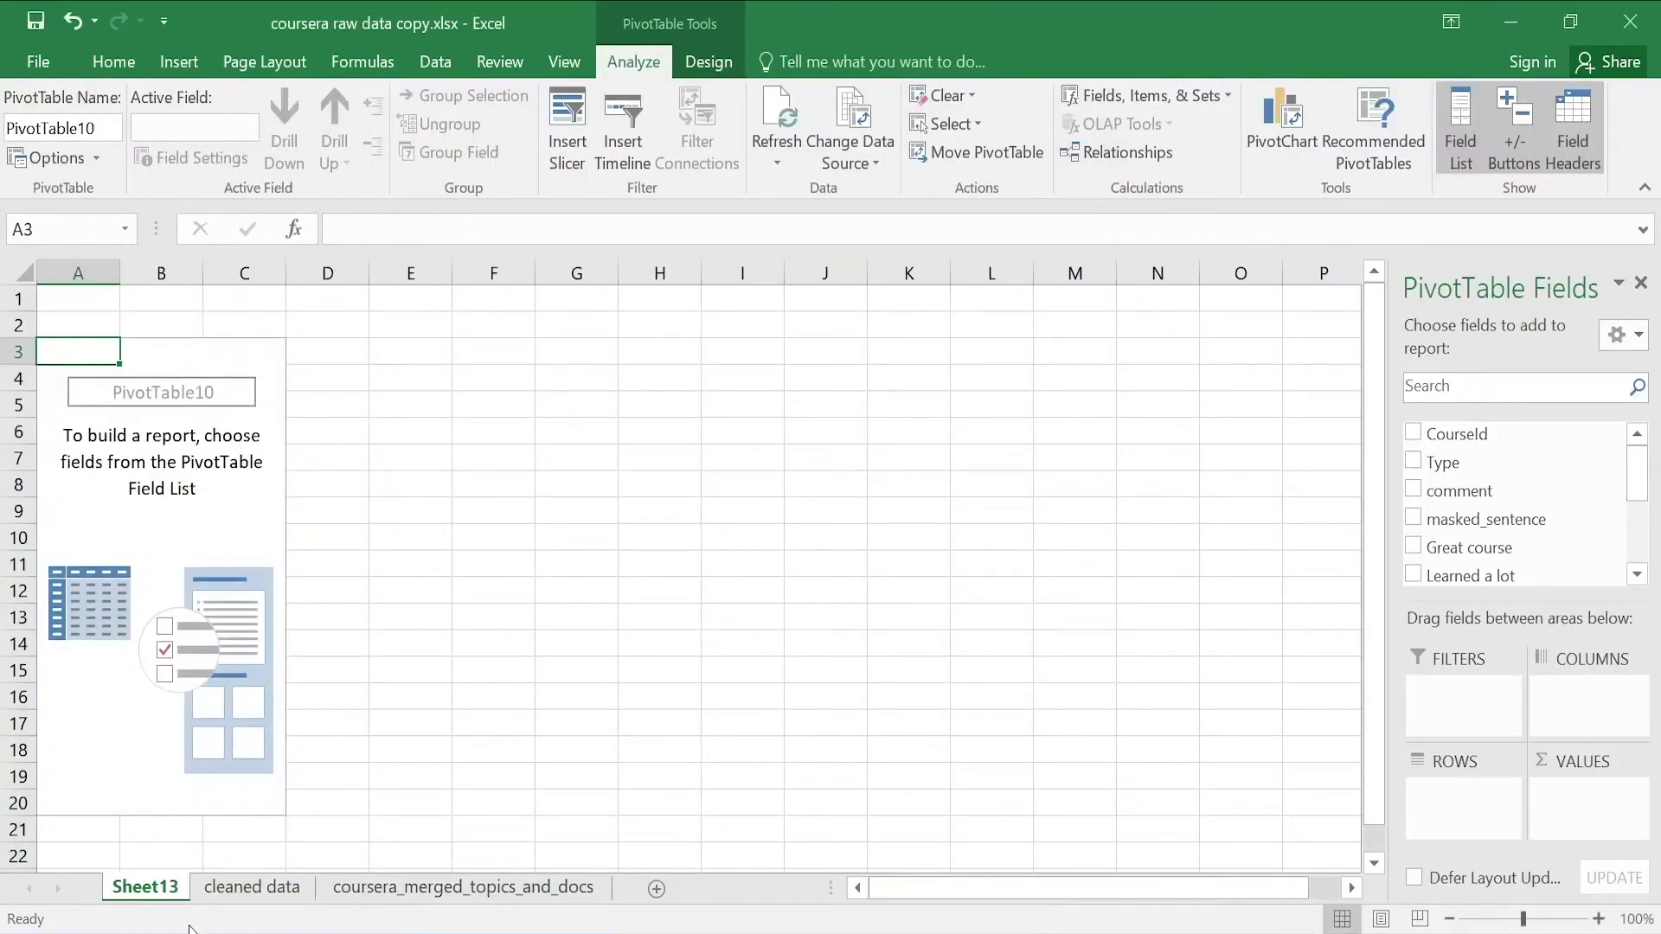
Rename the new PivotTable worksheet as "piviot table 1"
right_click(167, 905)
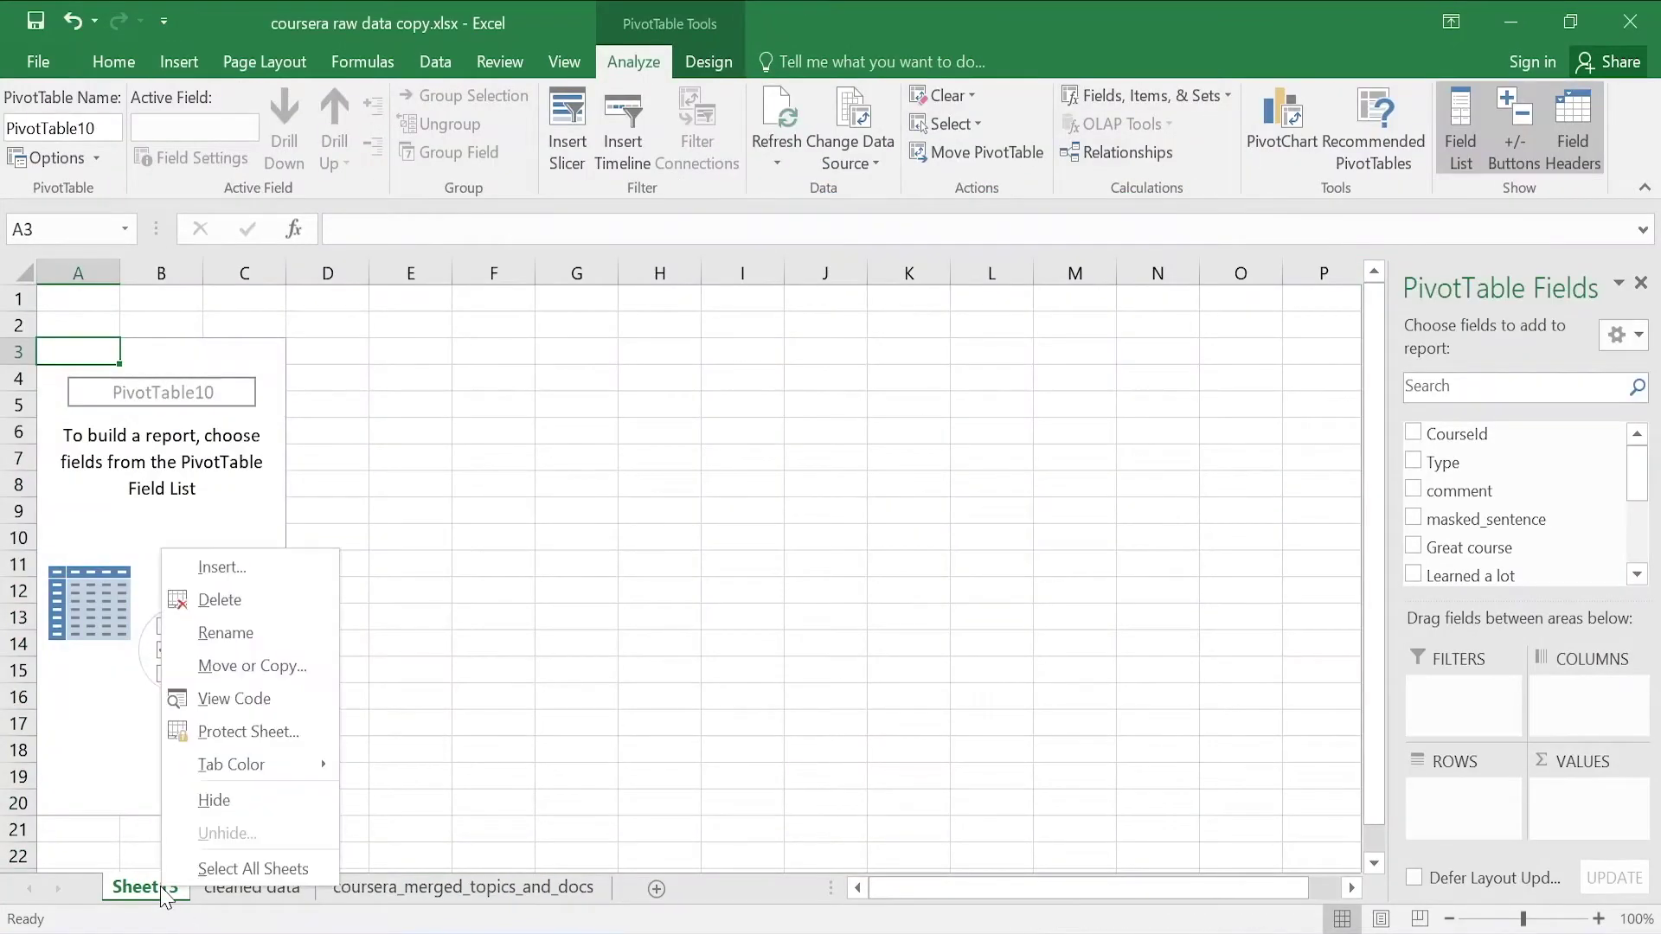
left_click(260, 630)
type("piviot t")
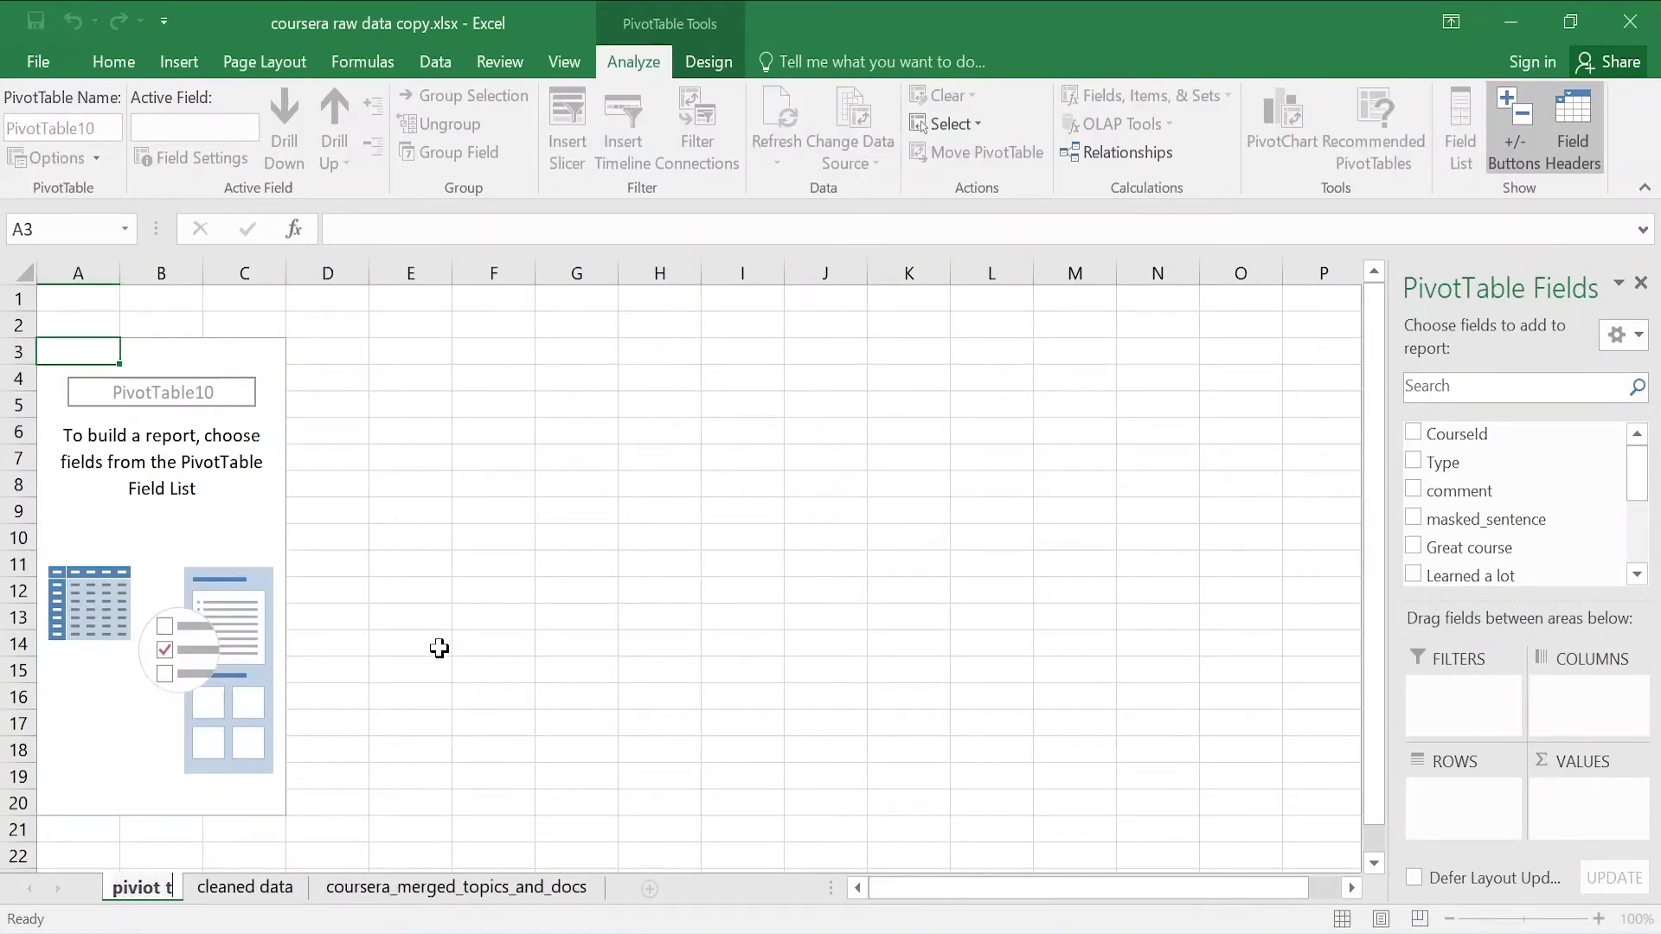
type("able 1")
key("Return")
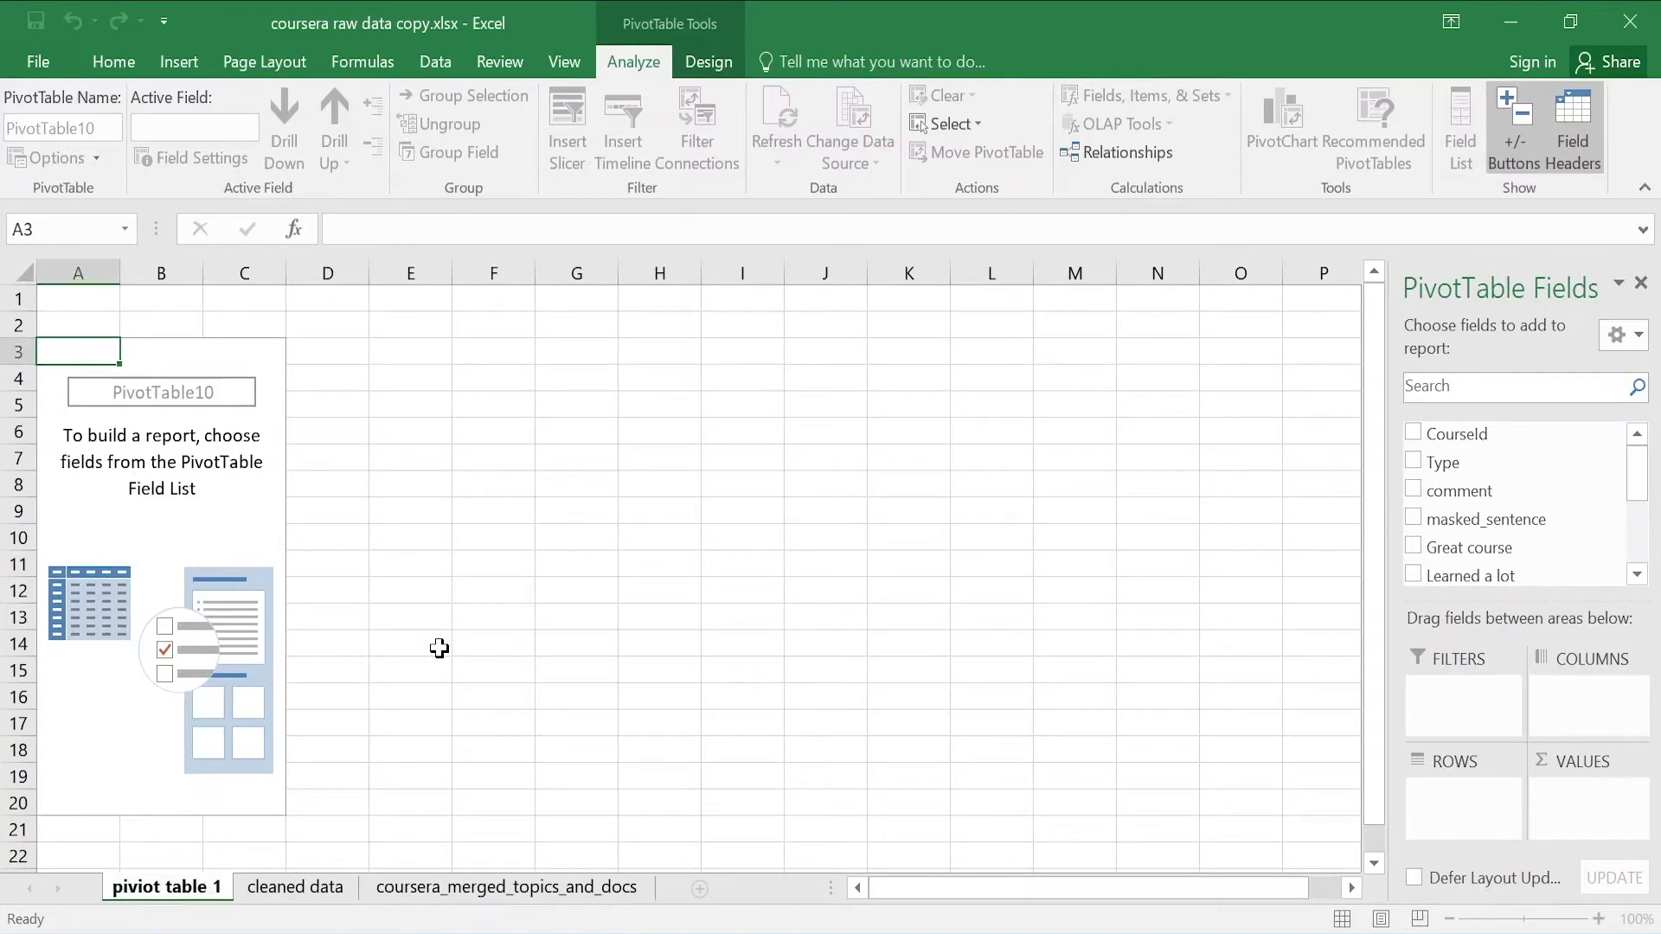
Use Type as the PivotTable's rows and add Great course, Learned a lot and Gratitude as summed values
left_click(144, 492)
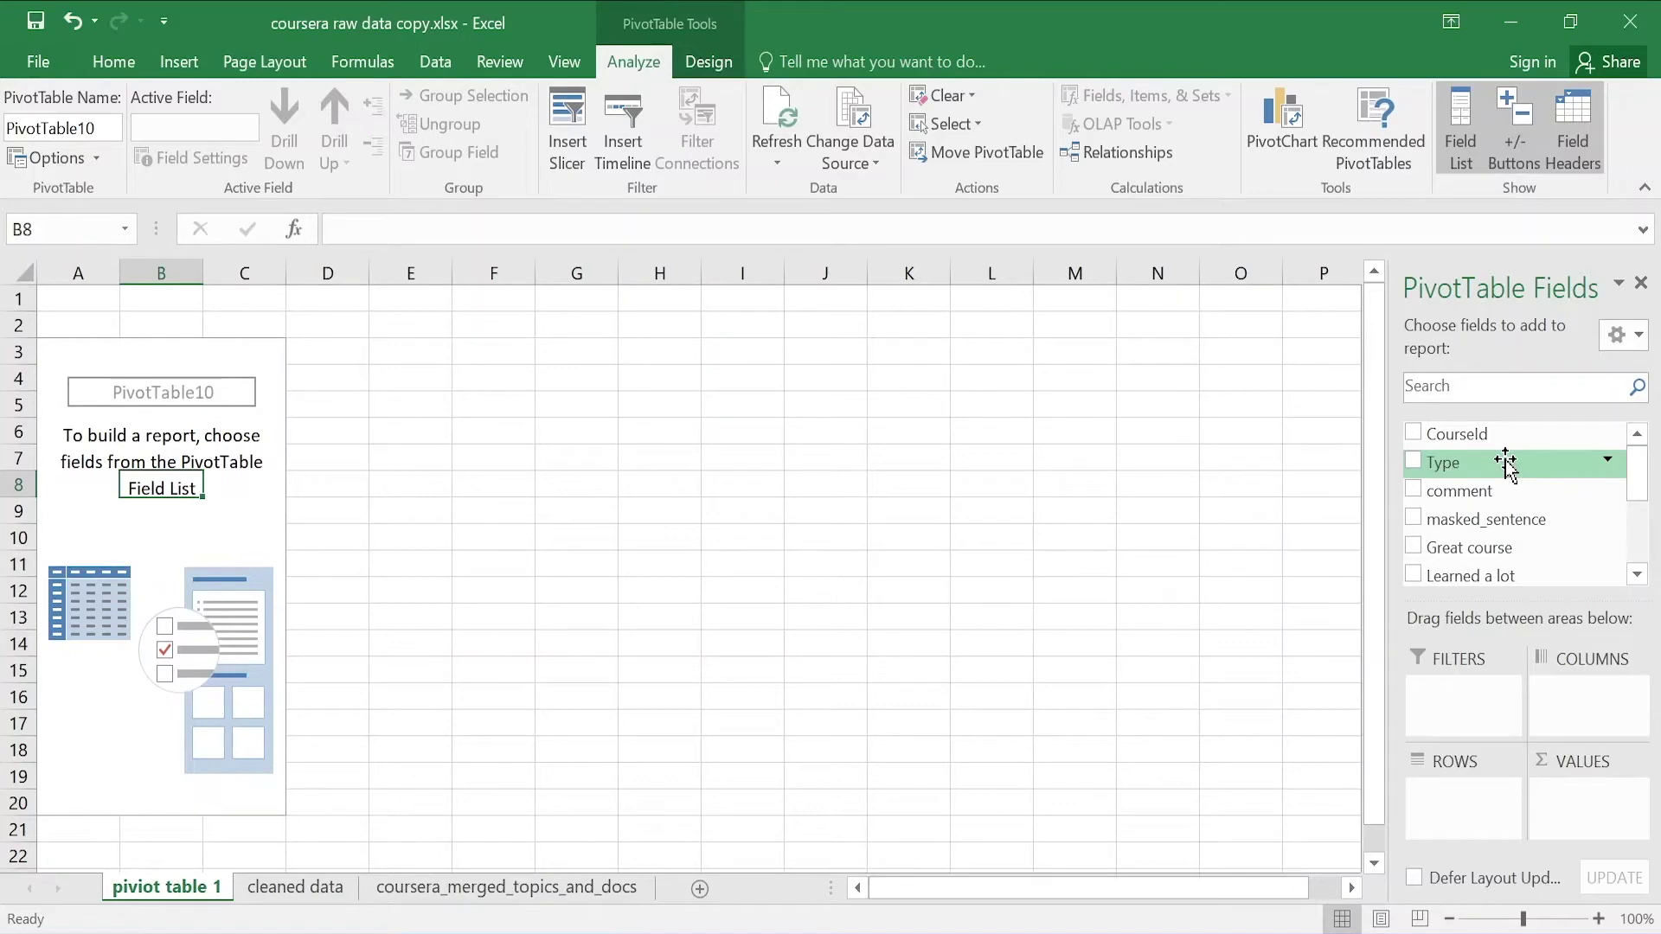
left_click_drag(1505, 464, 1467, 815)
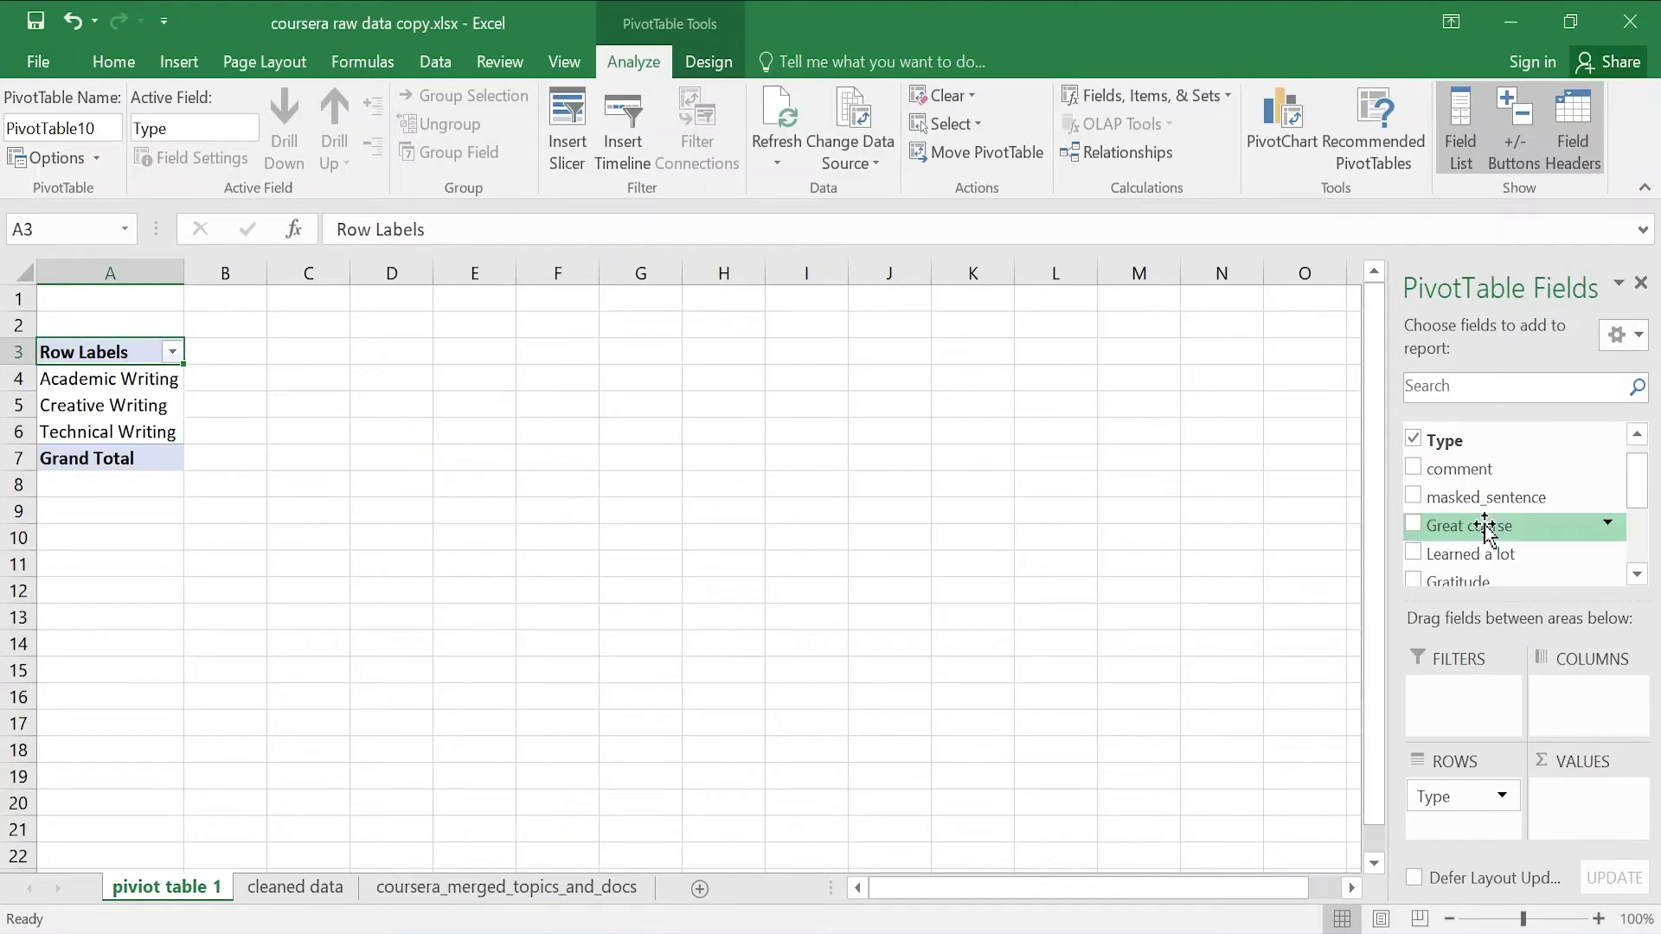
left_click_drag(1486, 525, 1562, 796)
left_click_drag(1527, 558, 1509, 829)
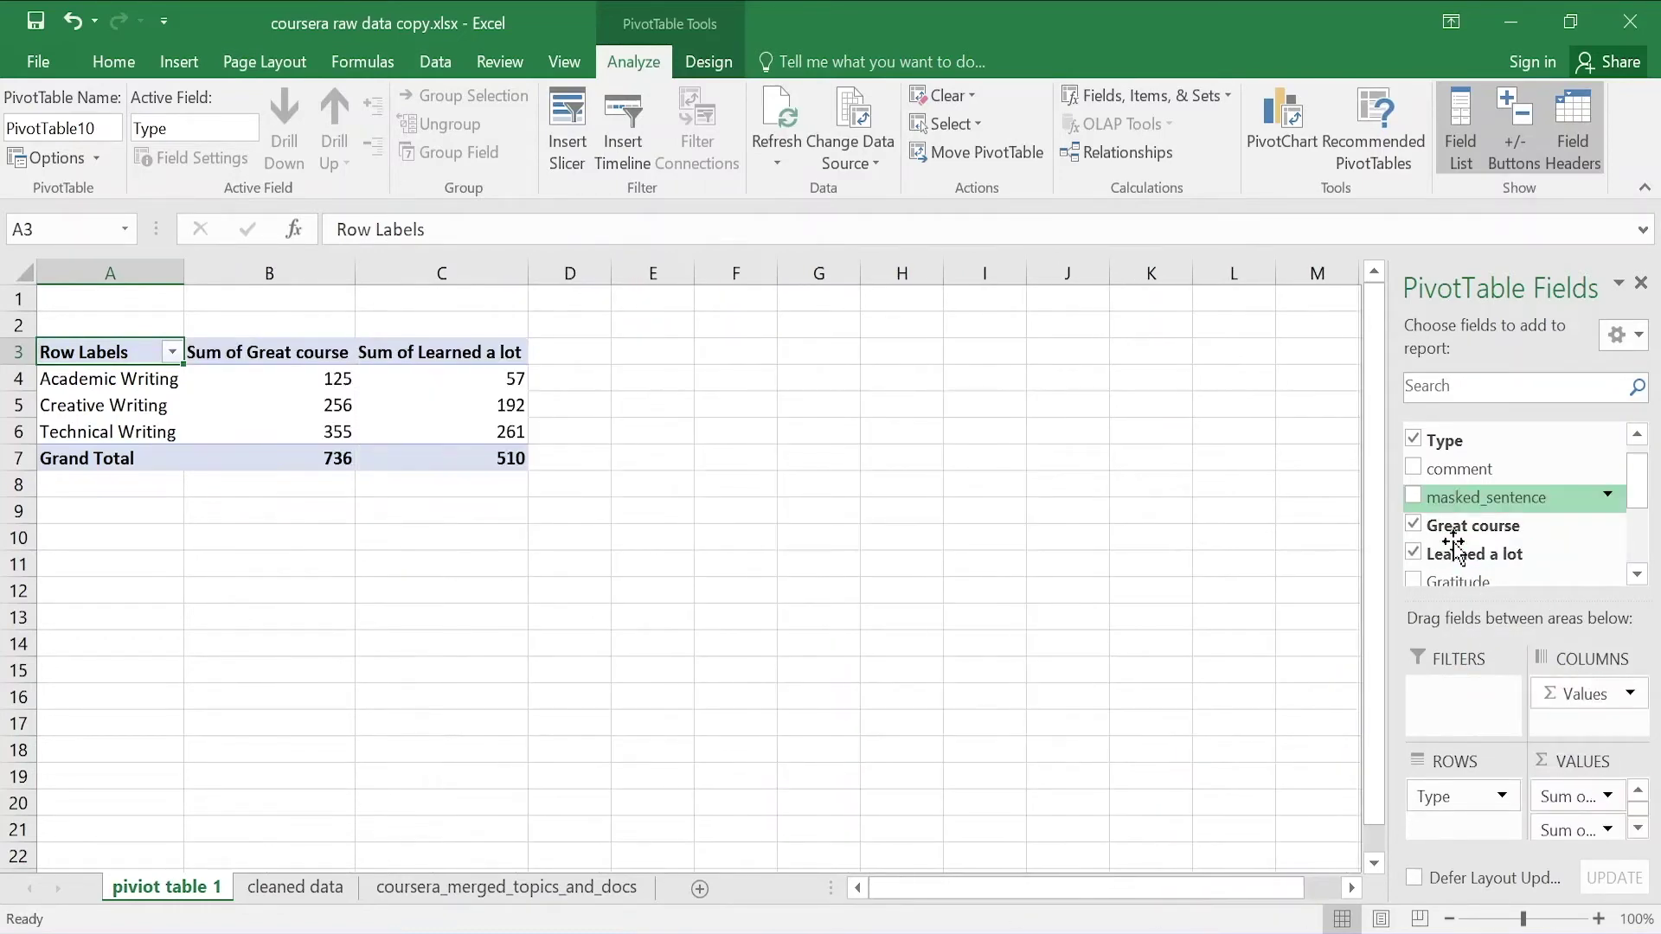
left_click_drag(1475, 579, 1571, 829)
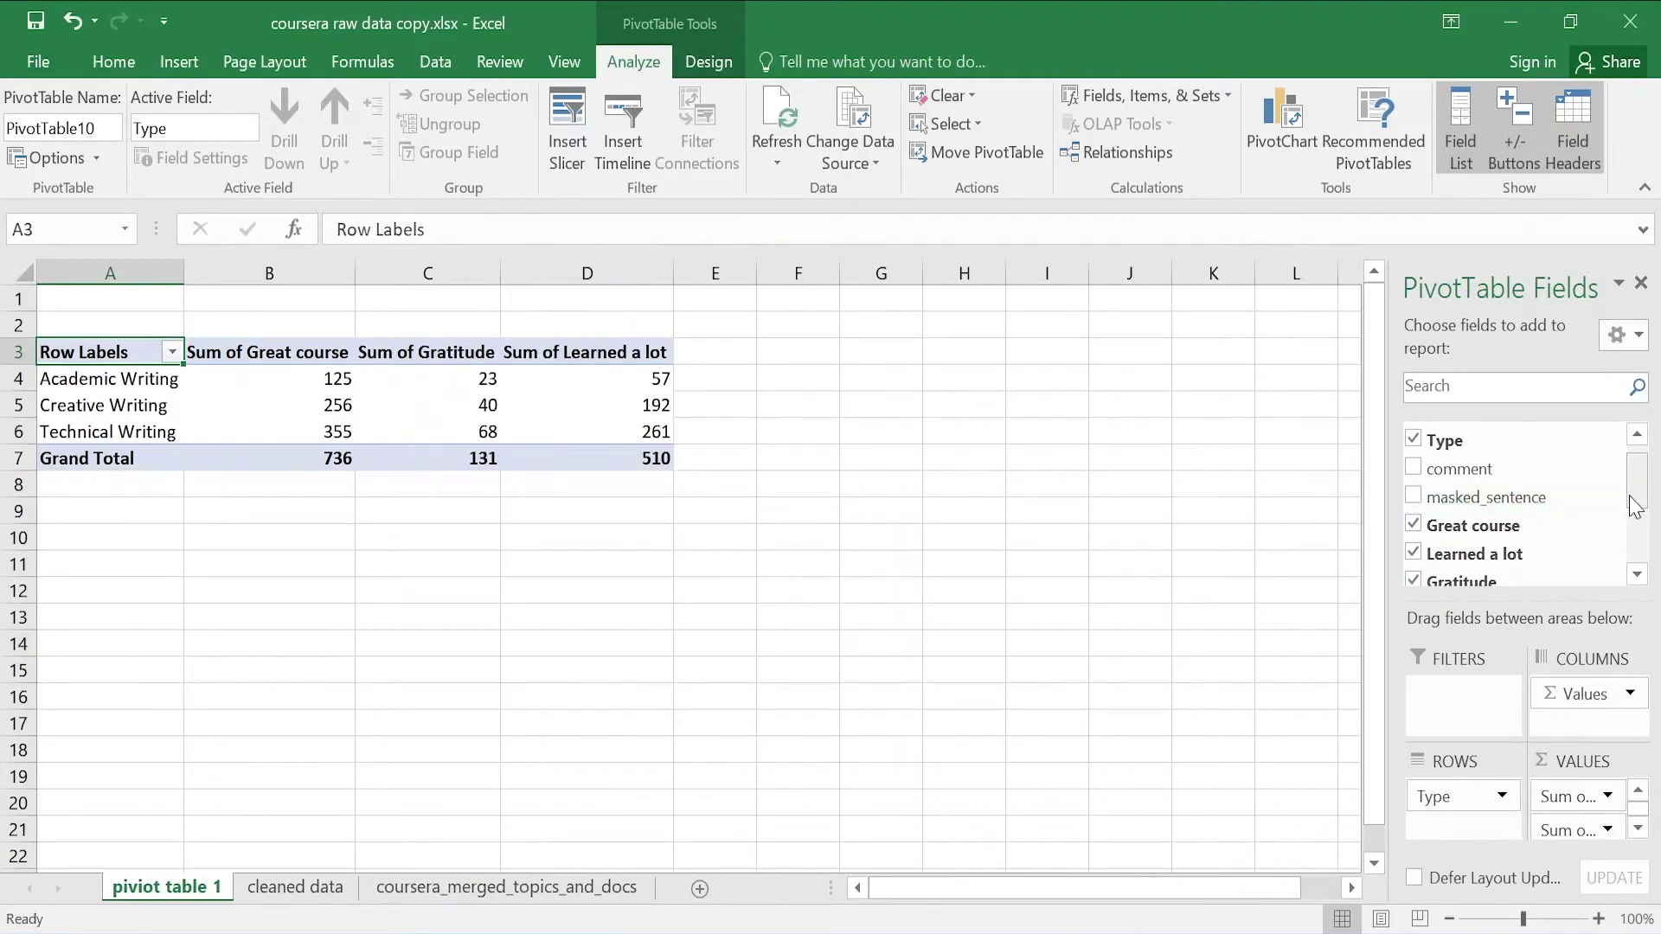
Add Helpful course, Comments in Spanish, Good information / Easy to understand and Would recommend to others to the PivotTable's values
scroll(1623, 510, "down", 3)
left_click_drag(1572, 459, 1565, 797)
left_click_drag(1462, 484, 1548, 835)
left_click_drag(1488, 511, 1557, 794)
left_click_drag(1531, 537, 1583, 801)
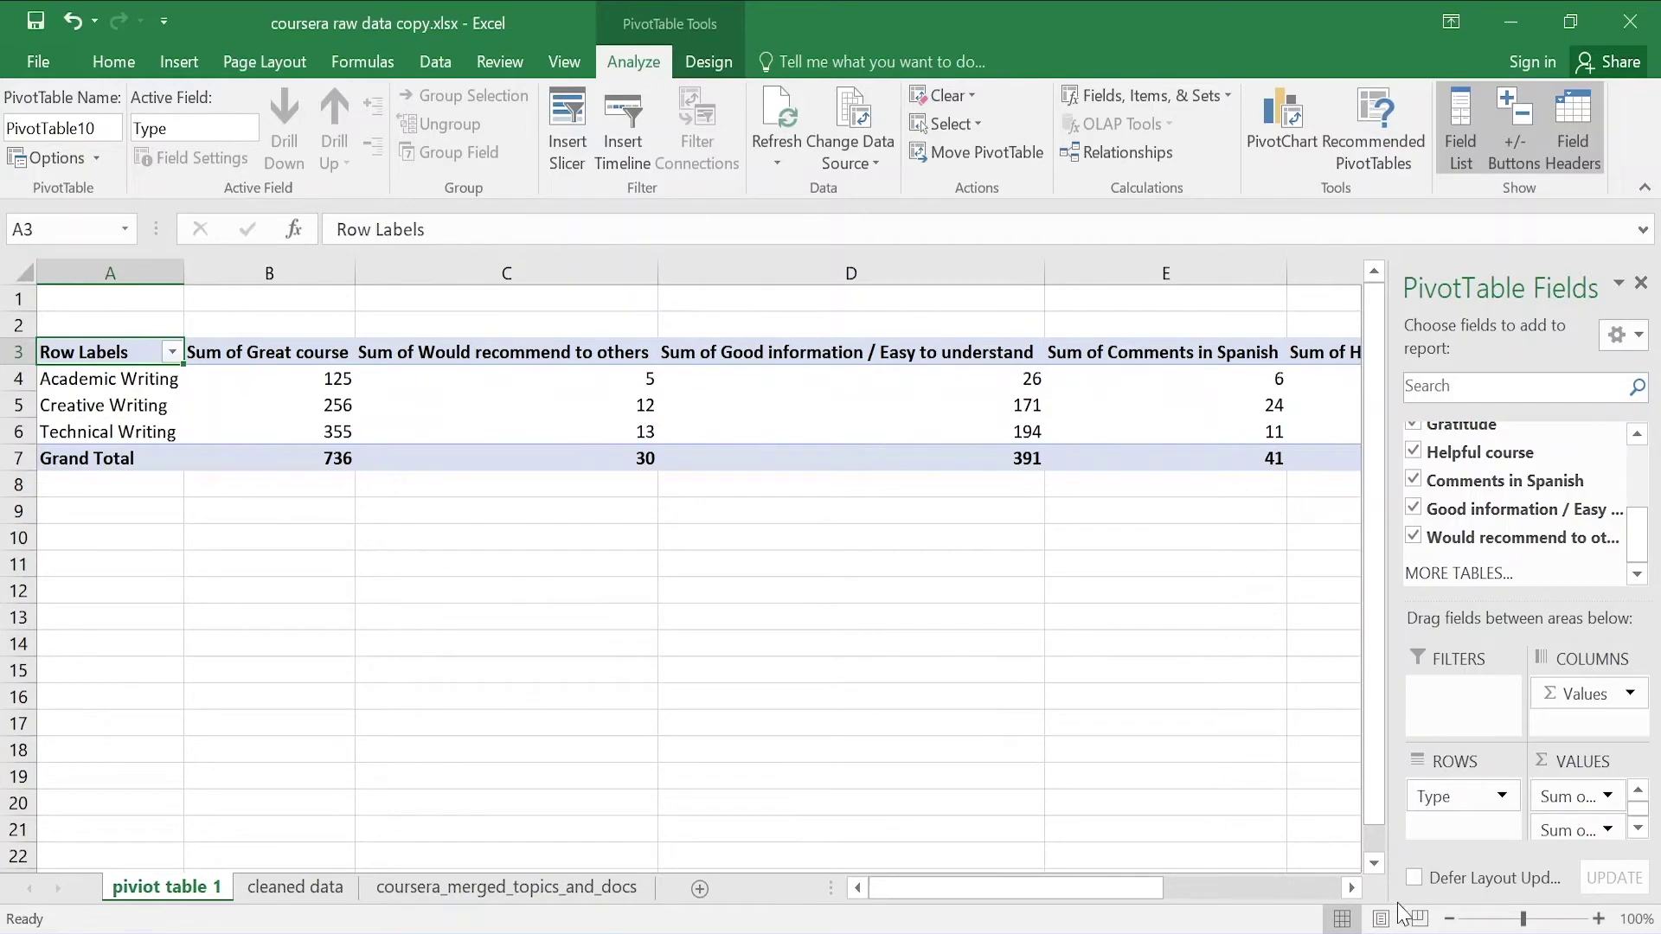
Set the sheet zoom to 80% and hide the PivotTable field list
left_click(1449, 919)
left_click(1449, 919)
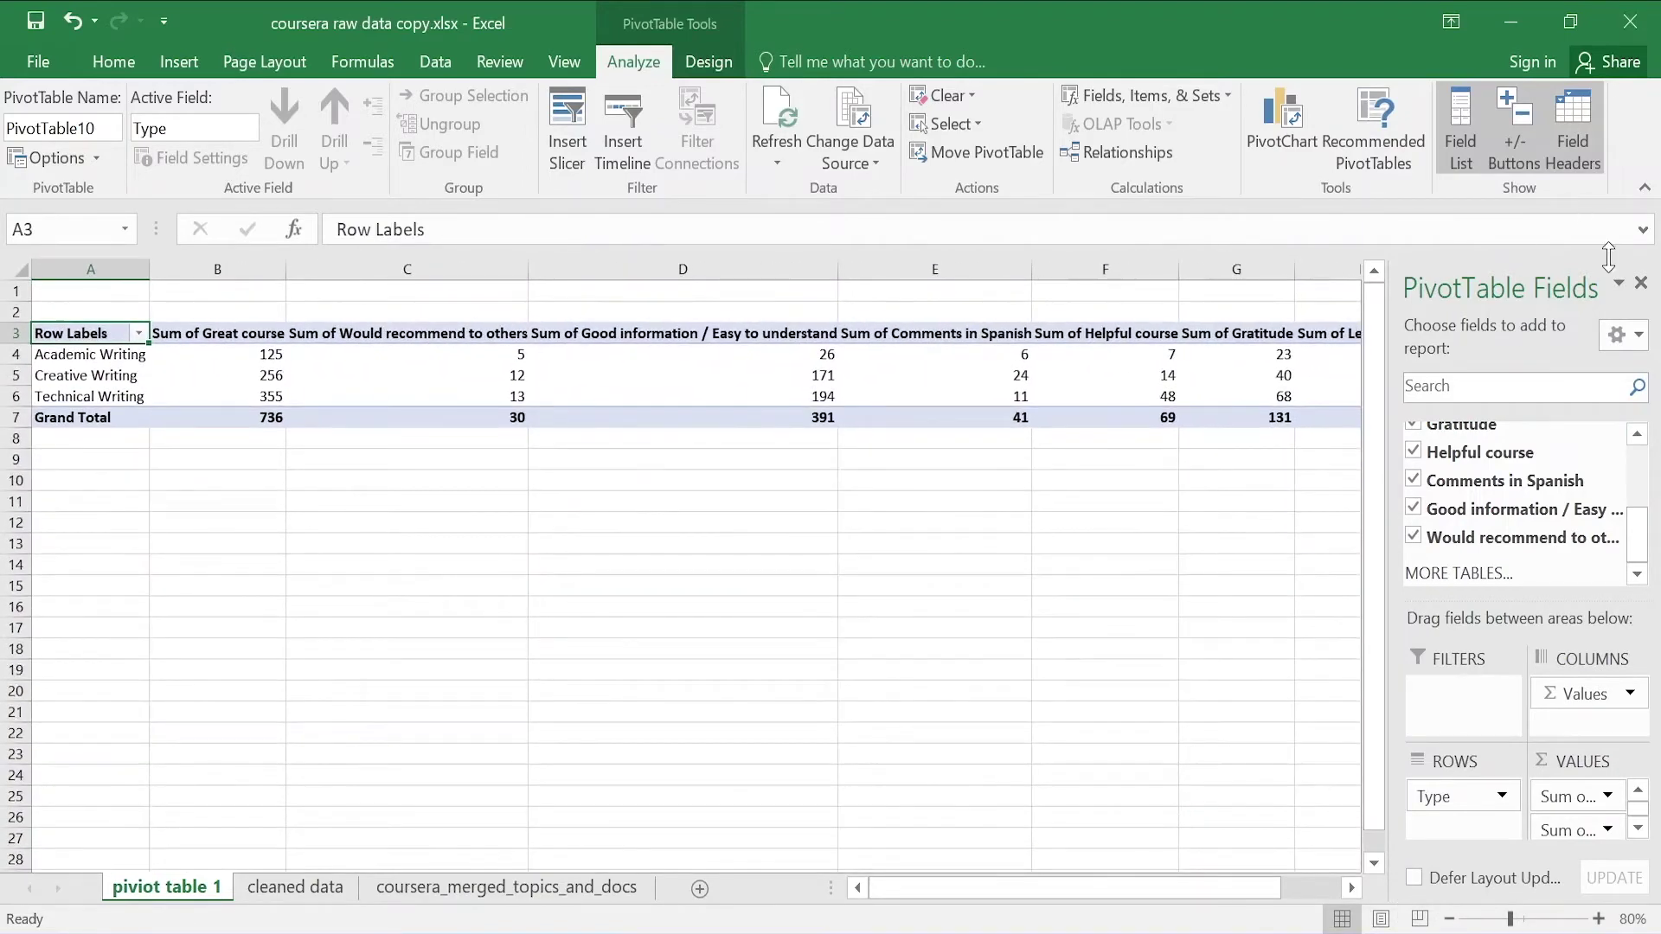
left_click(1641, 284)
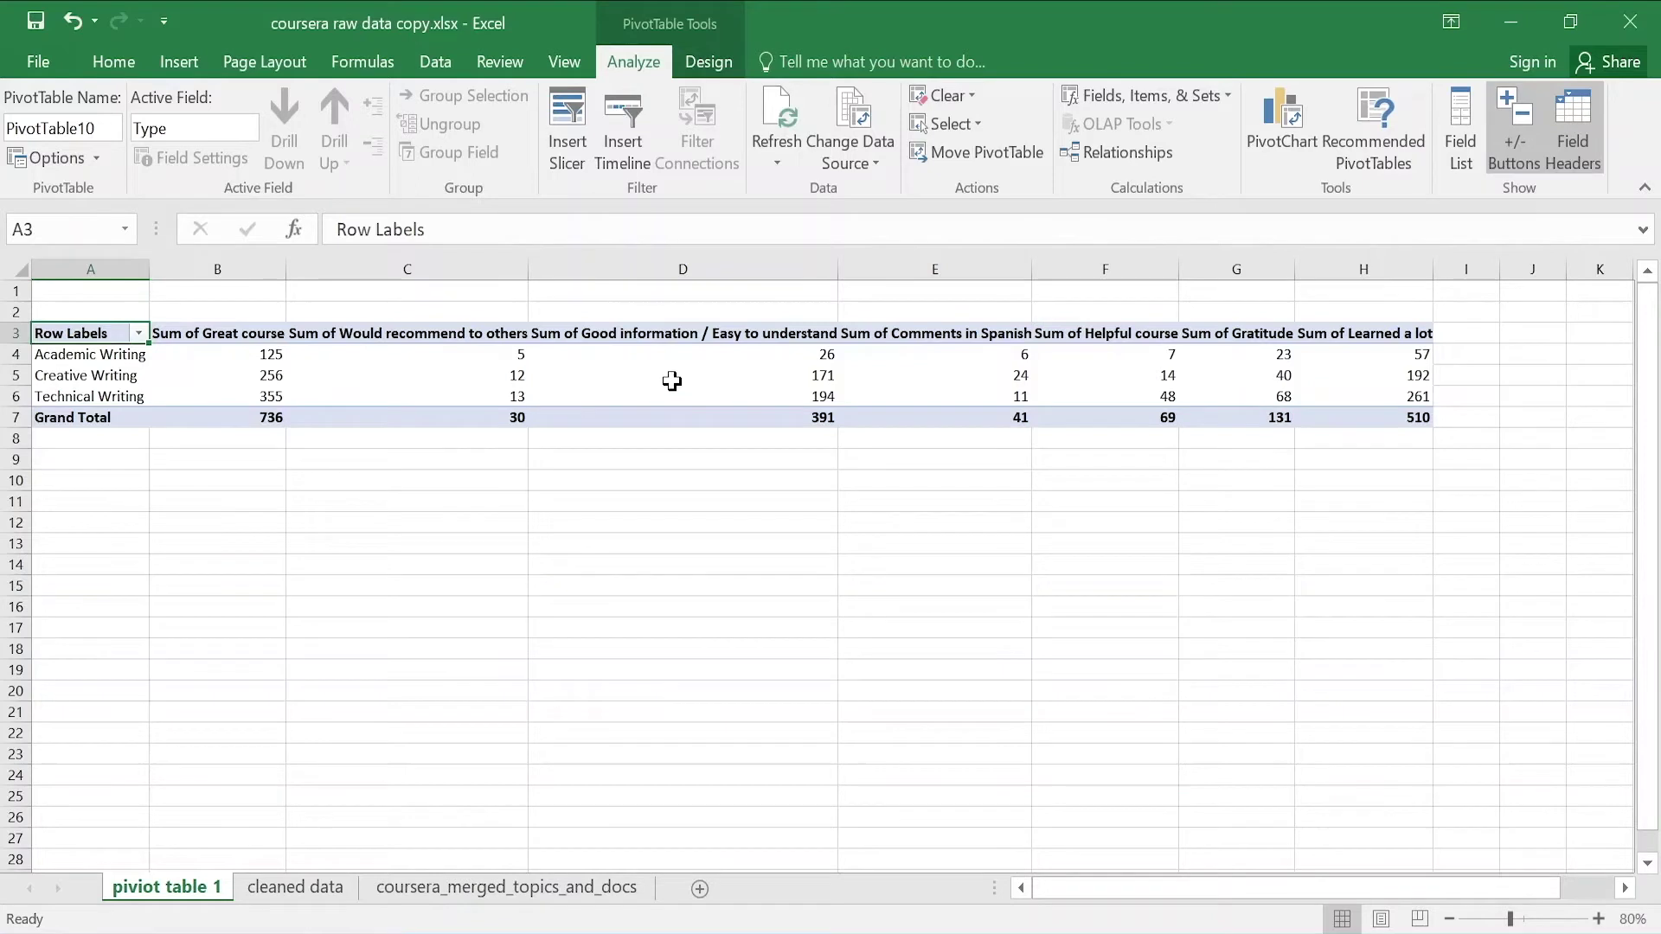
Sort the PivotTable's topic sums in B4:H6 from largest to smallest
left_click_drag(243, 355, 1352, 388)
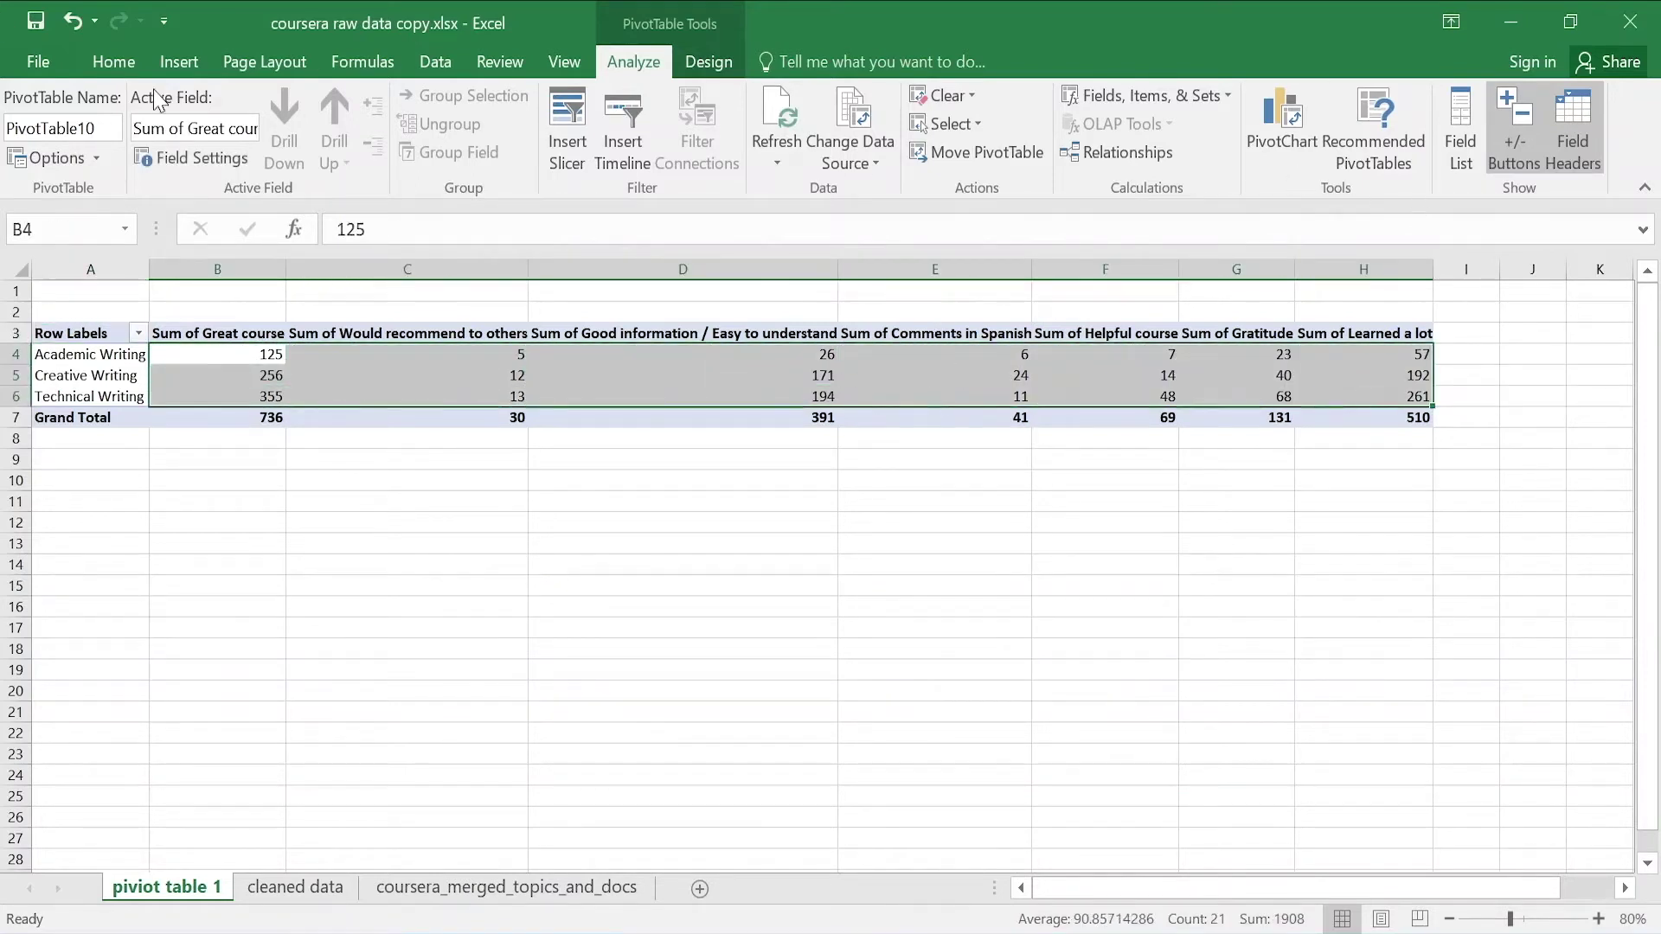
left_click(113, 61)
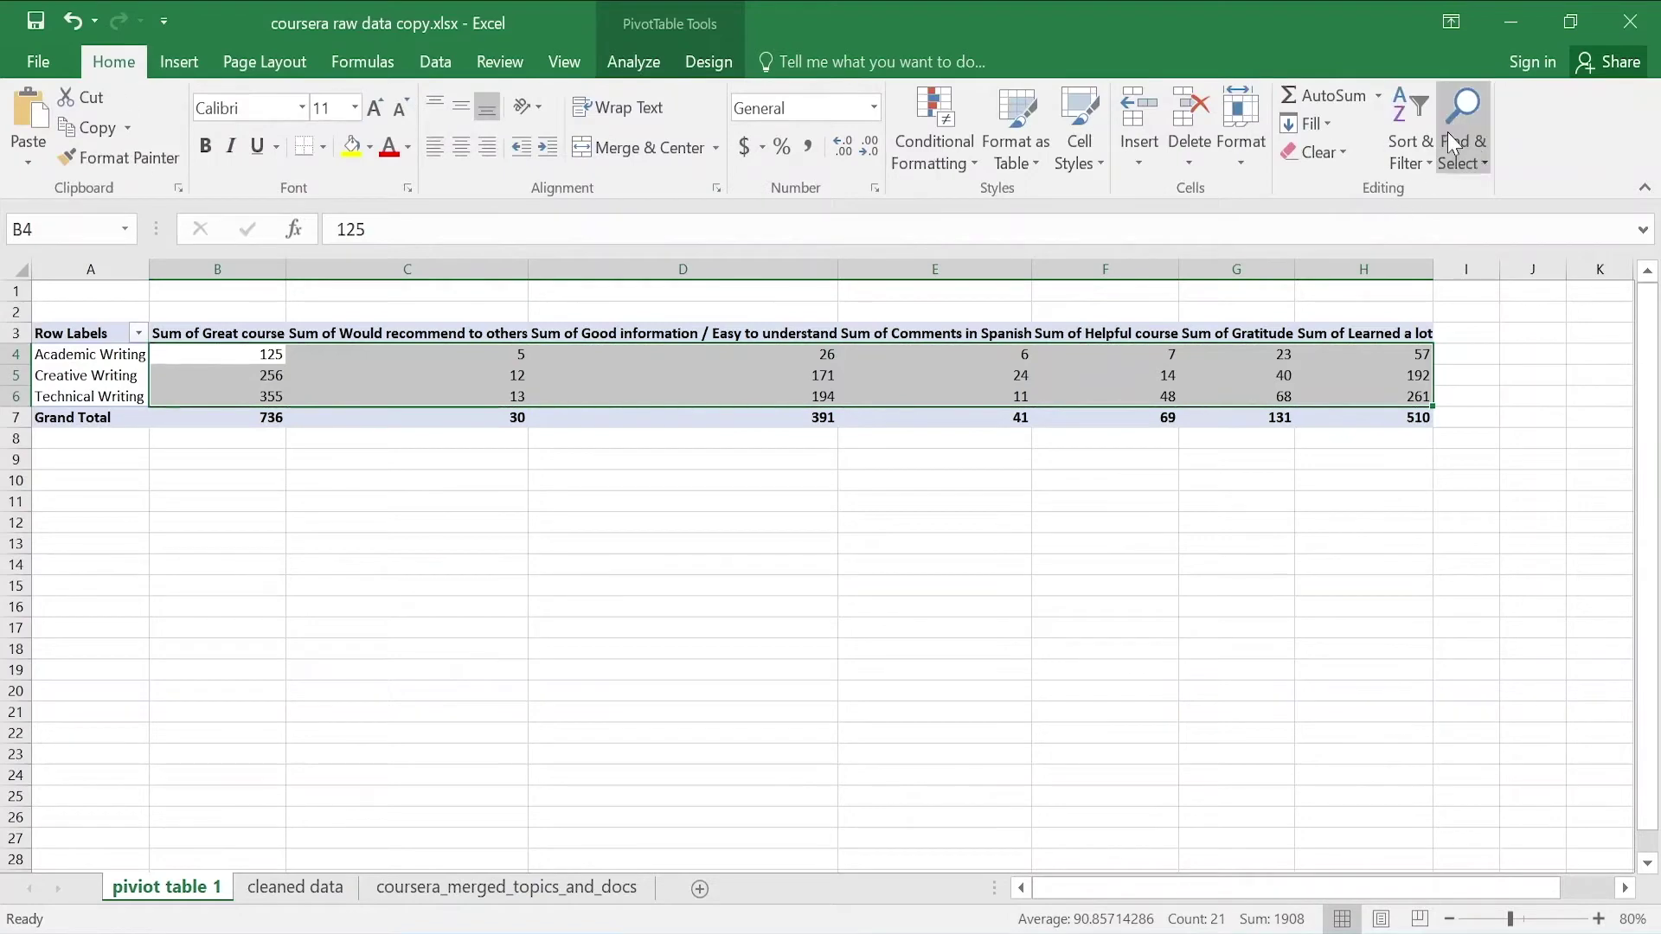
left_click(1389, 143)
left_click(1505, 224)
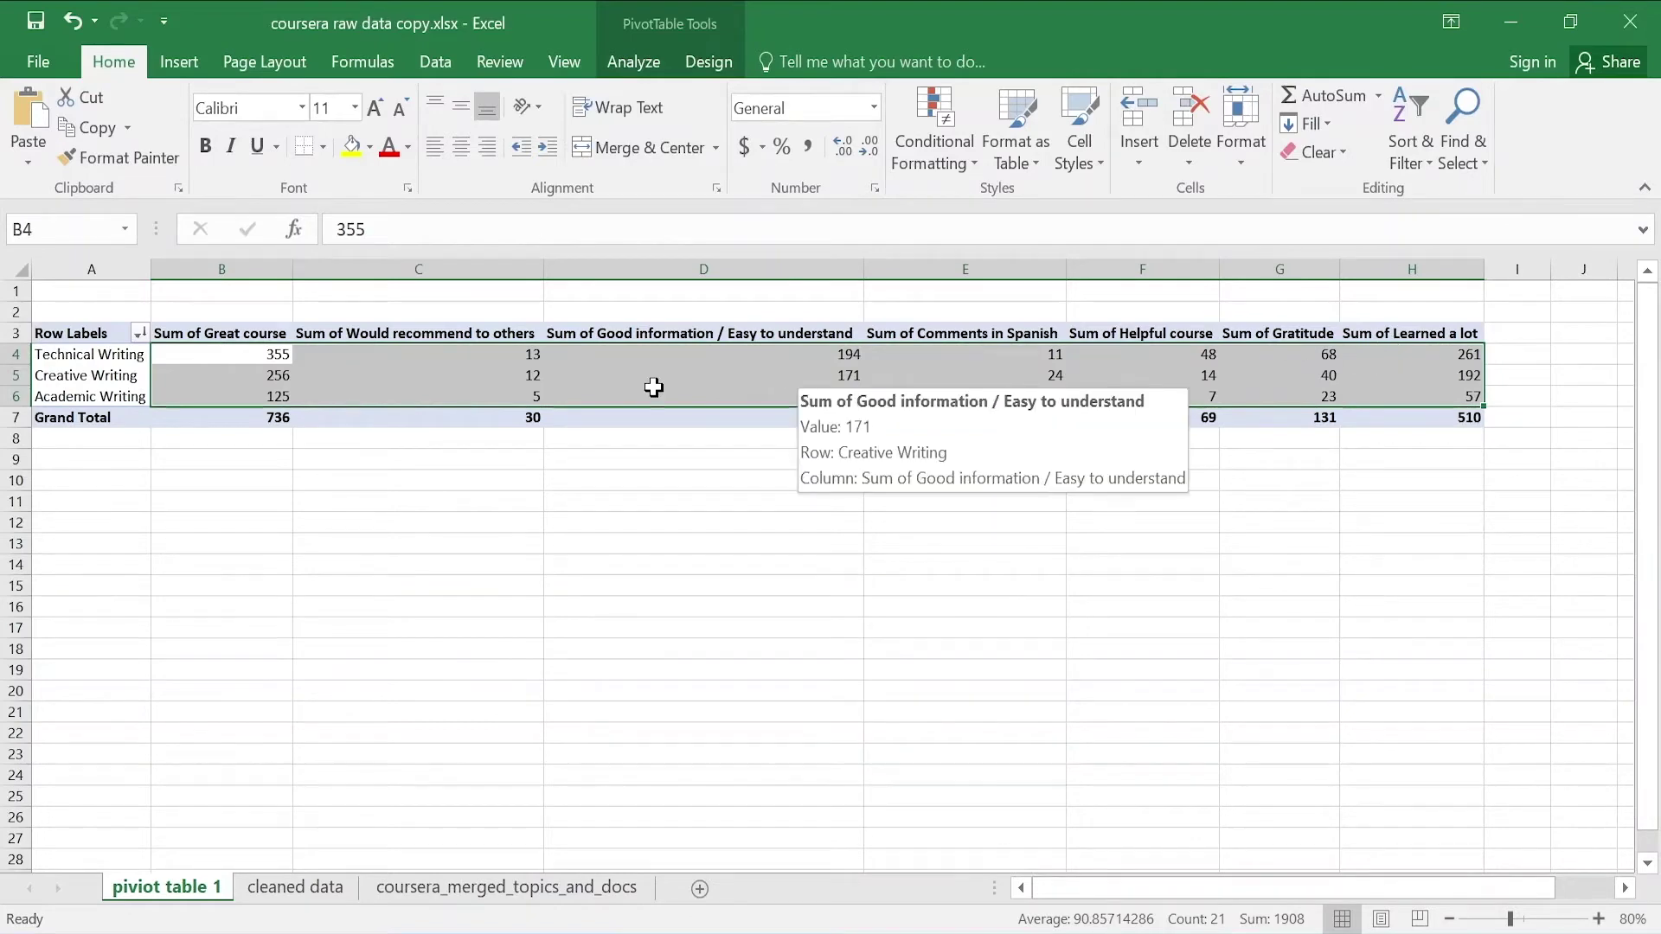
left_click(416, 518)
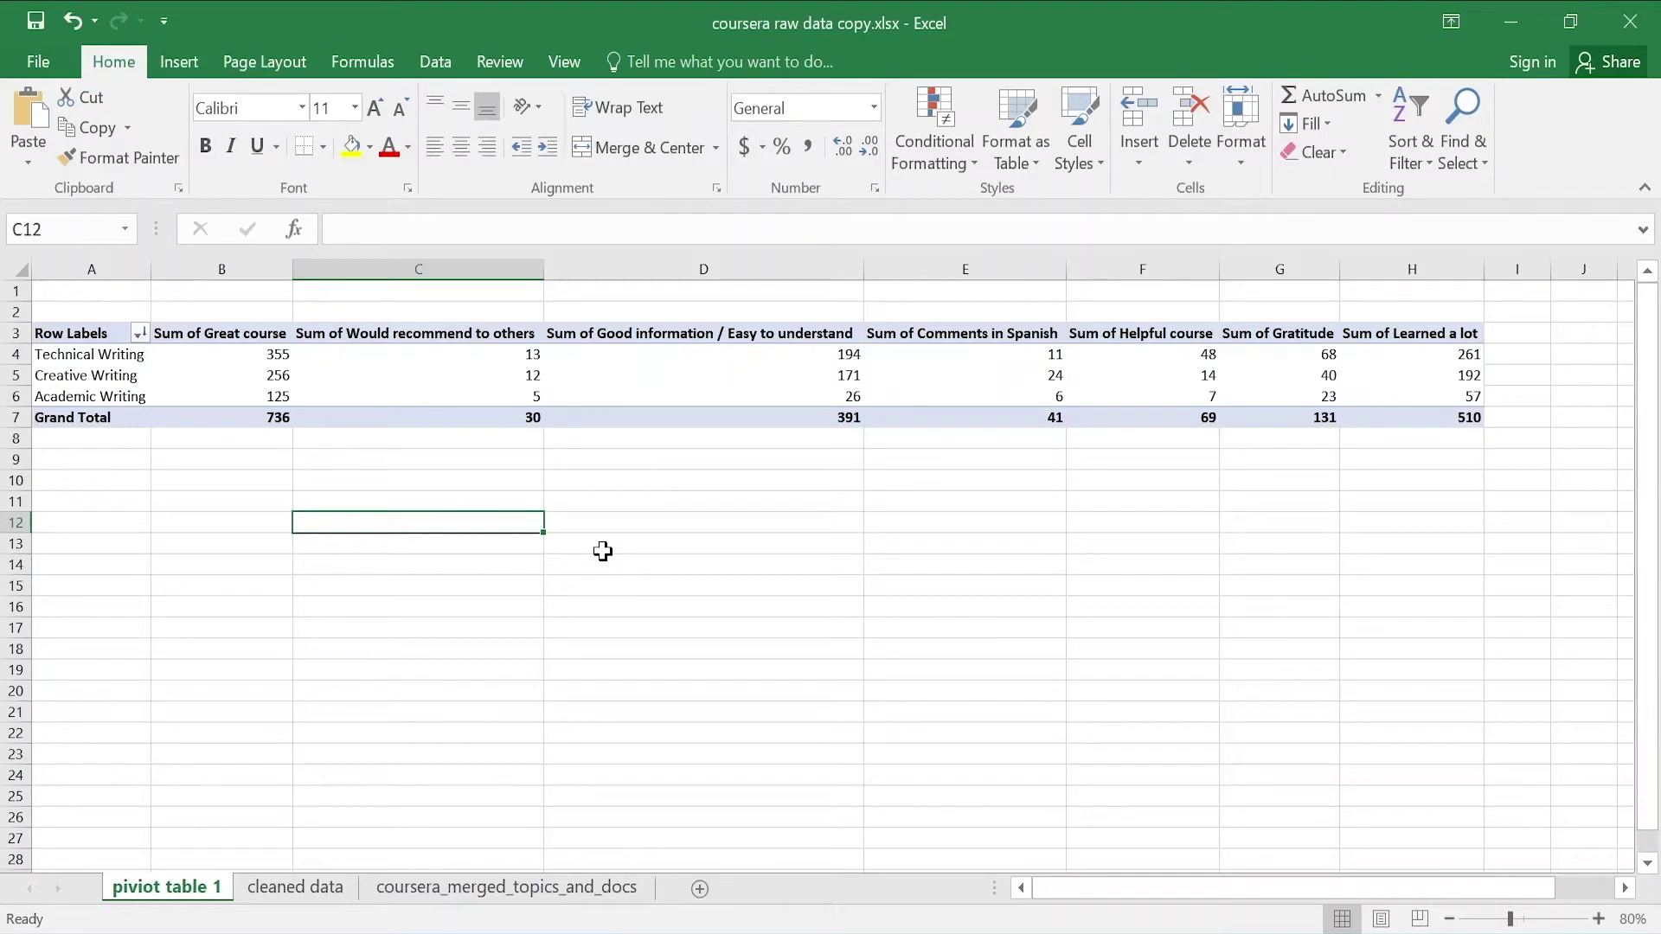
Select the whole PivotTable in A3:H7 and insert a 2-D clustered column chart from it
left_click_drag(183, 357, 1412, 413)
left_click_drag(114, 331, 1429, 424)
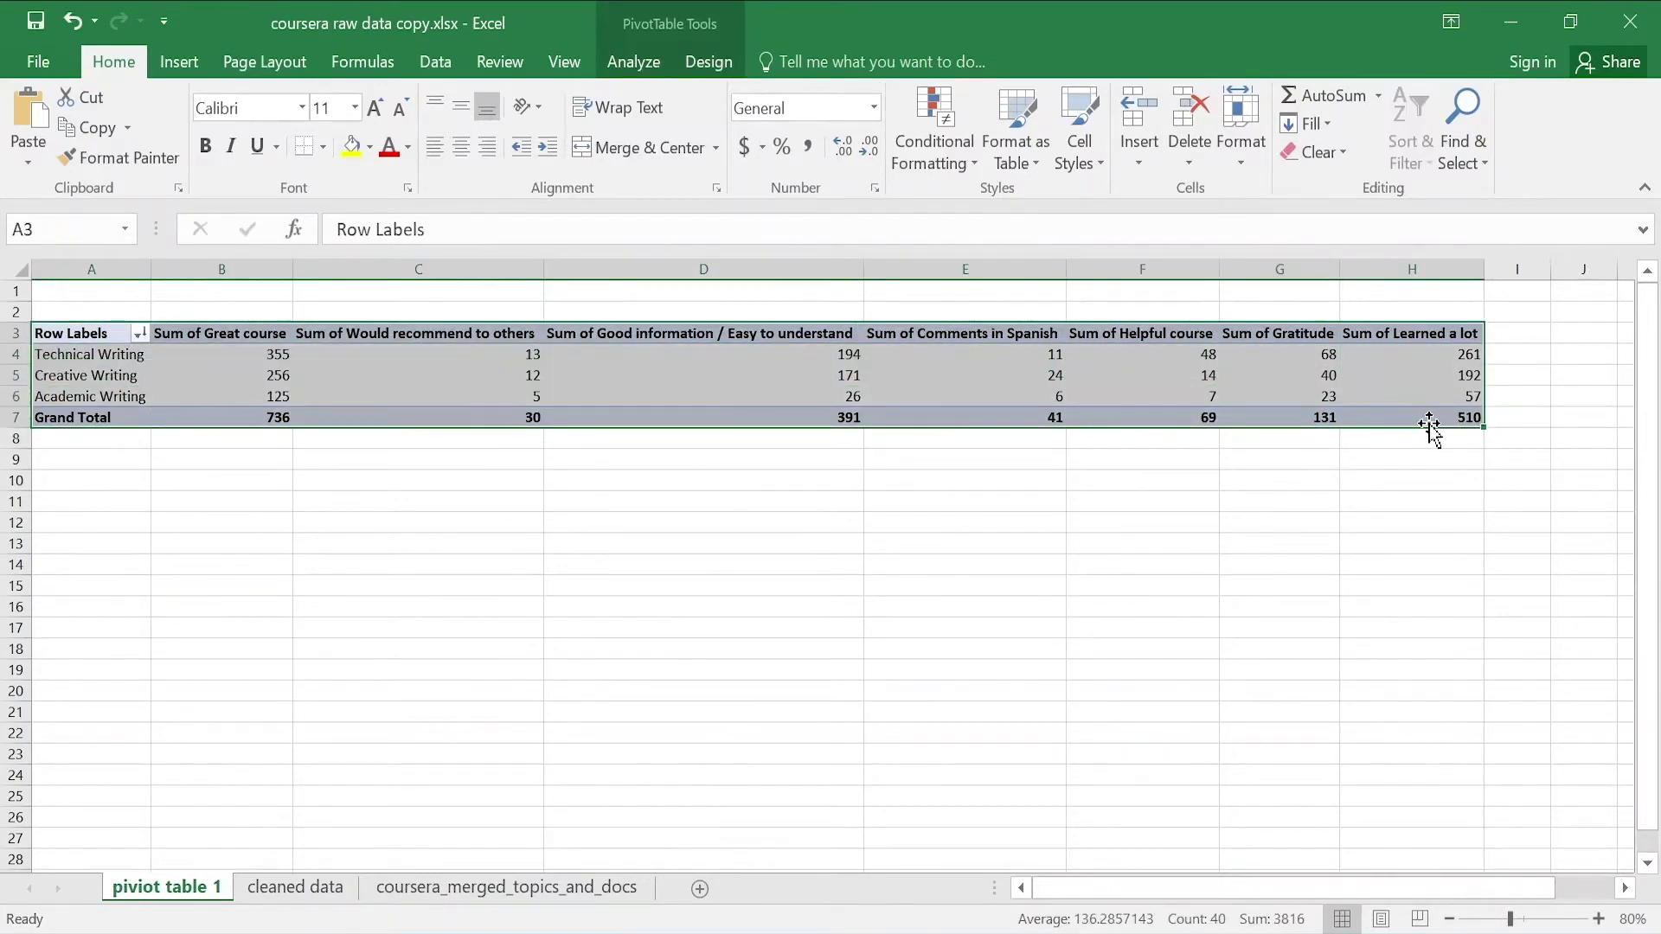
left_click(179, 61)
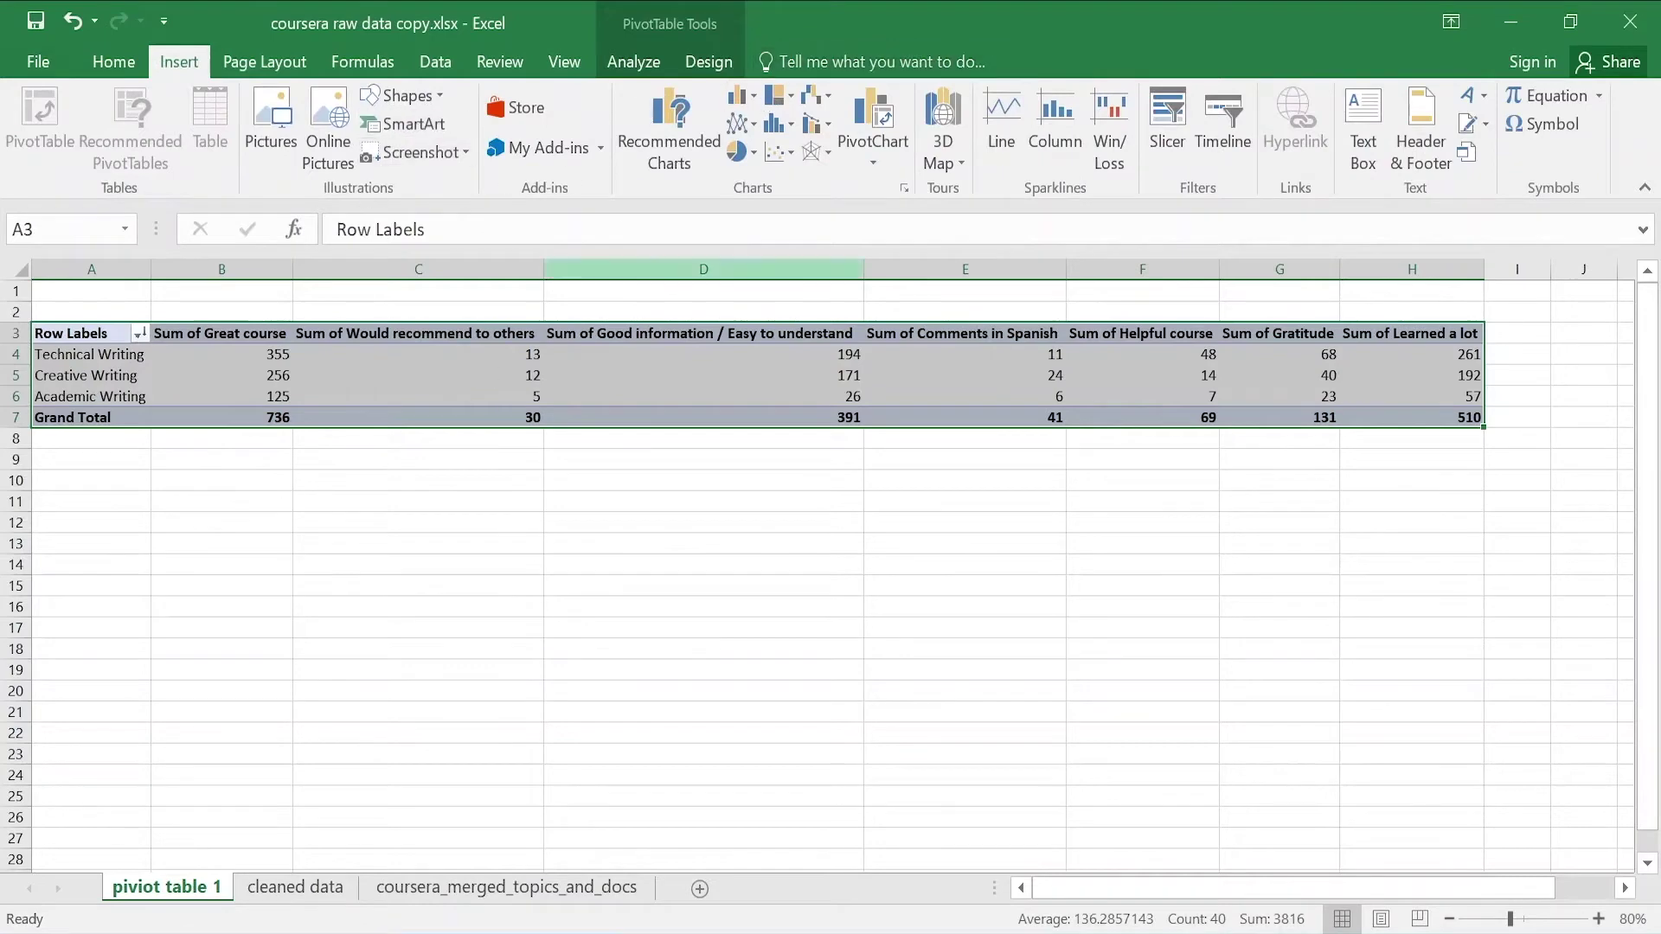
left_click(736, 92)
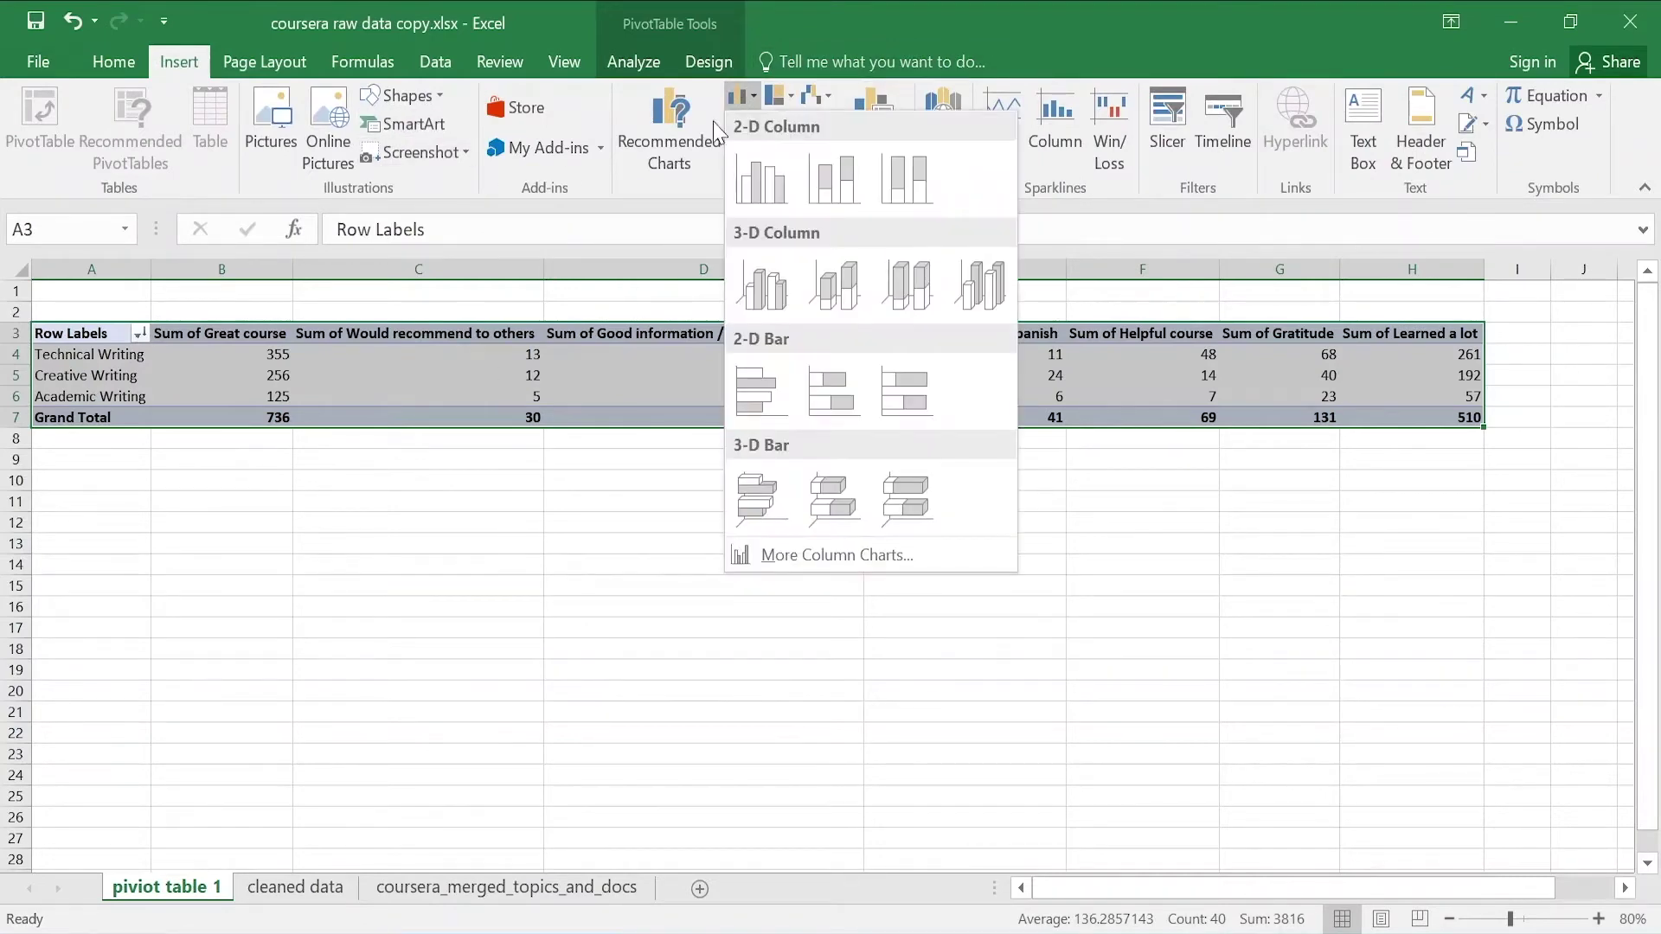
left_click(737, 170)
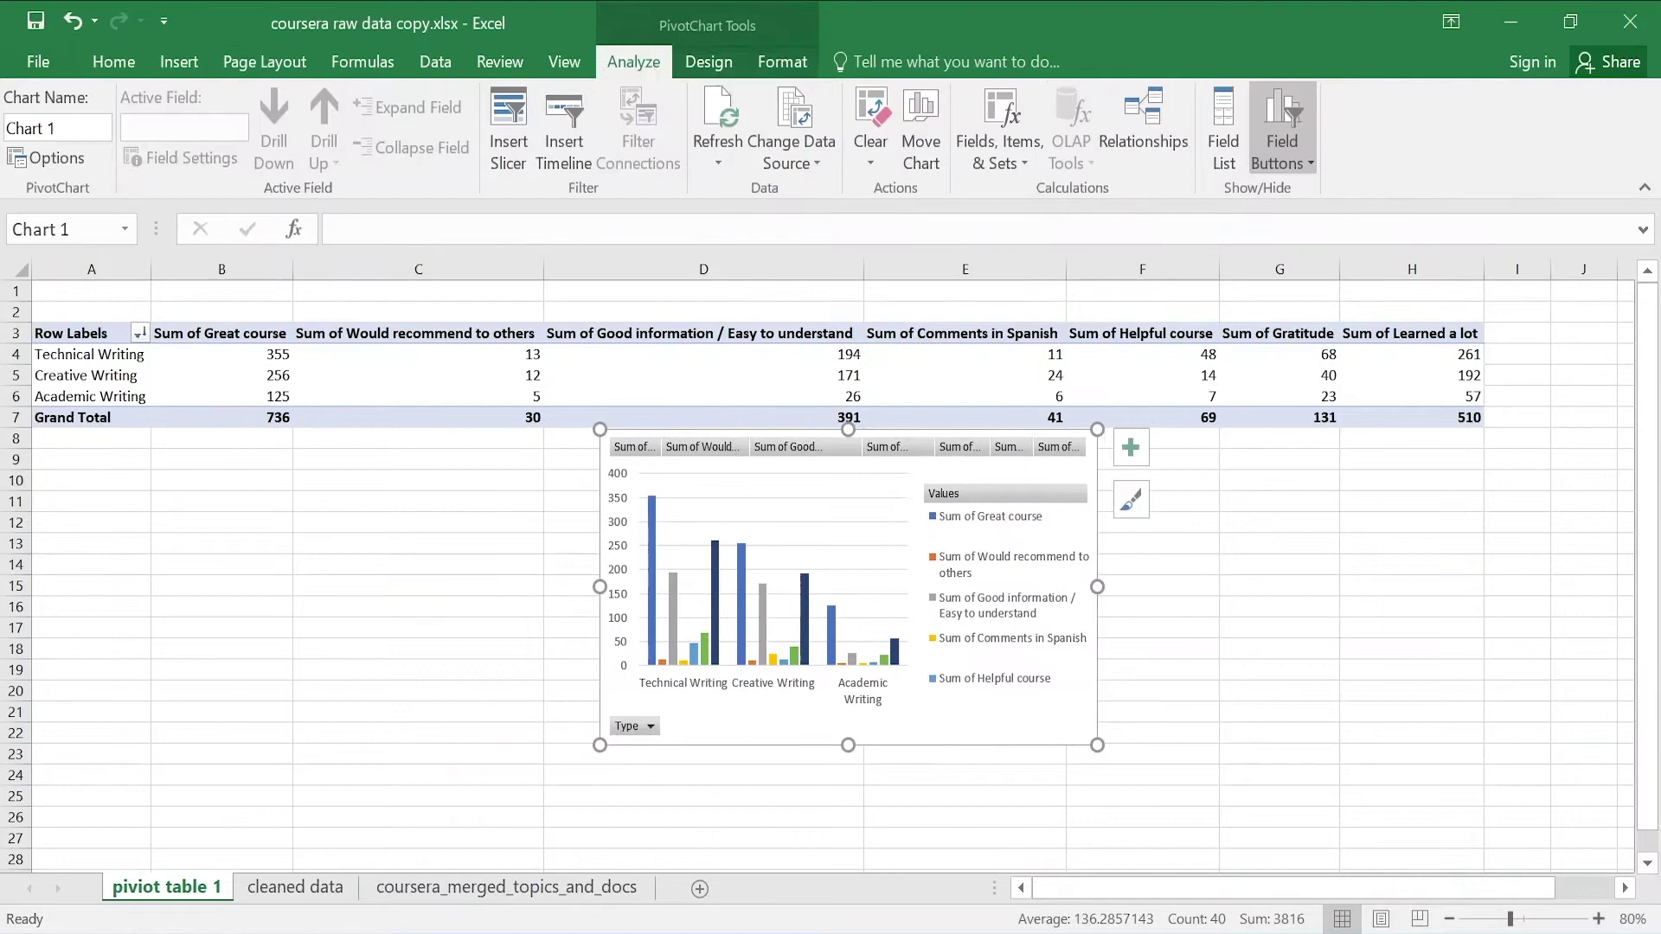
Widen the column chart in both directions and move it slightly below the PivotTable
left_click(616, 606)
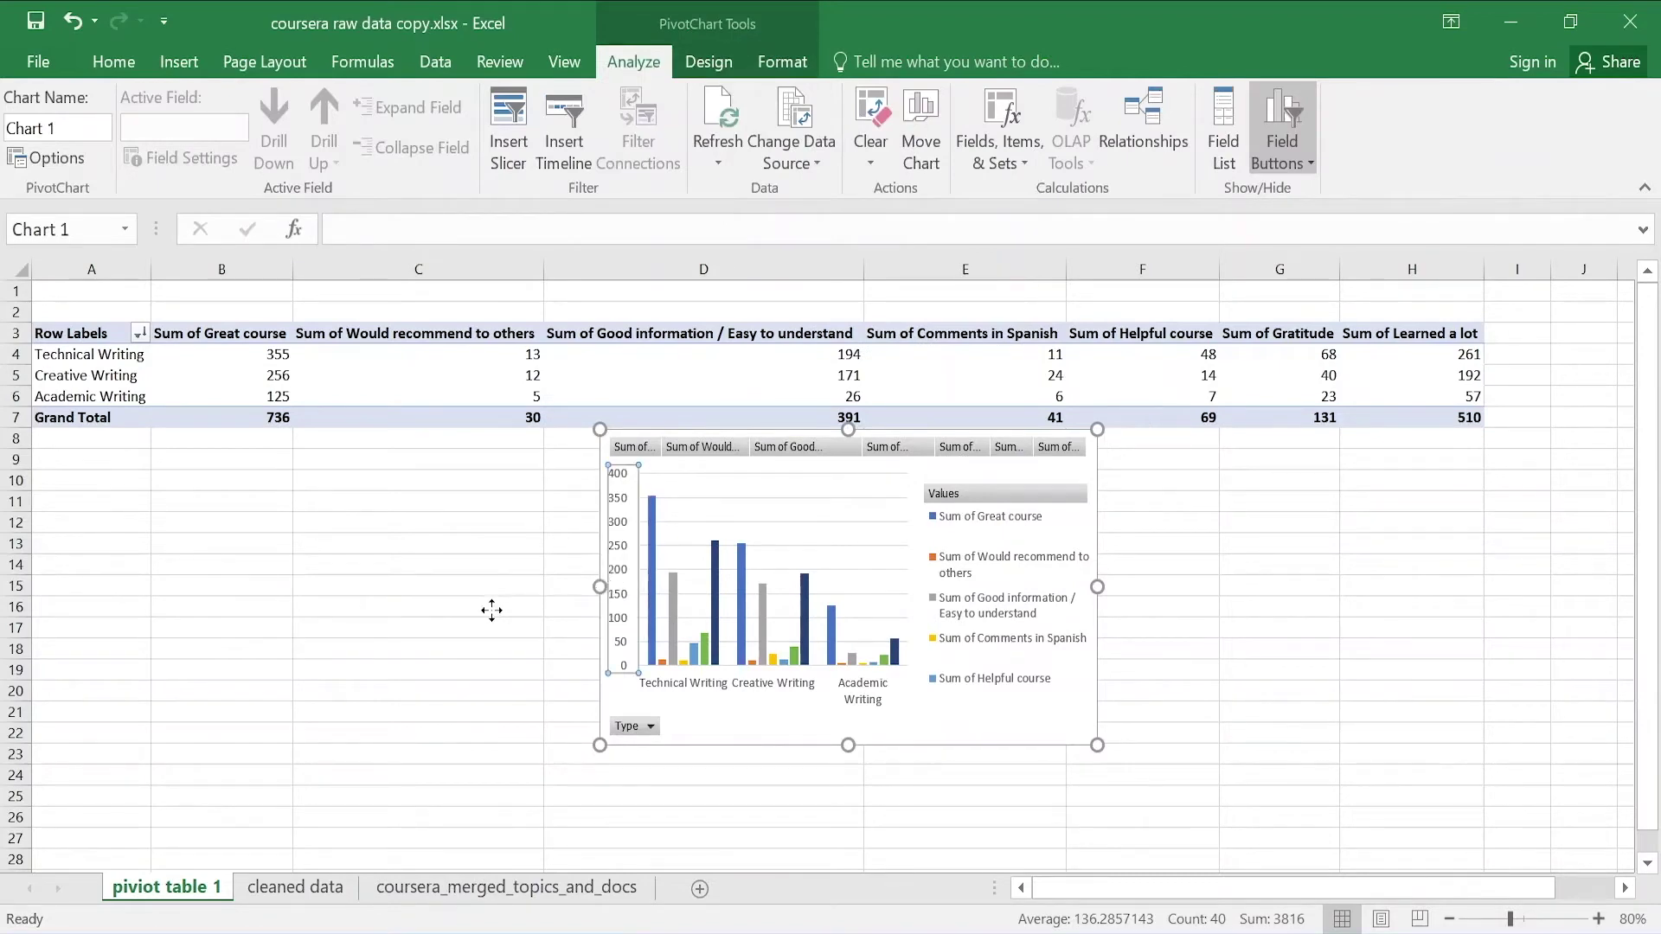
left_click_drag(600, 586, 455, 600)
left_click_drag(1100, 587, 1209, 587)
left_click_drag(1053, 721, 1030, 757)
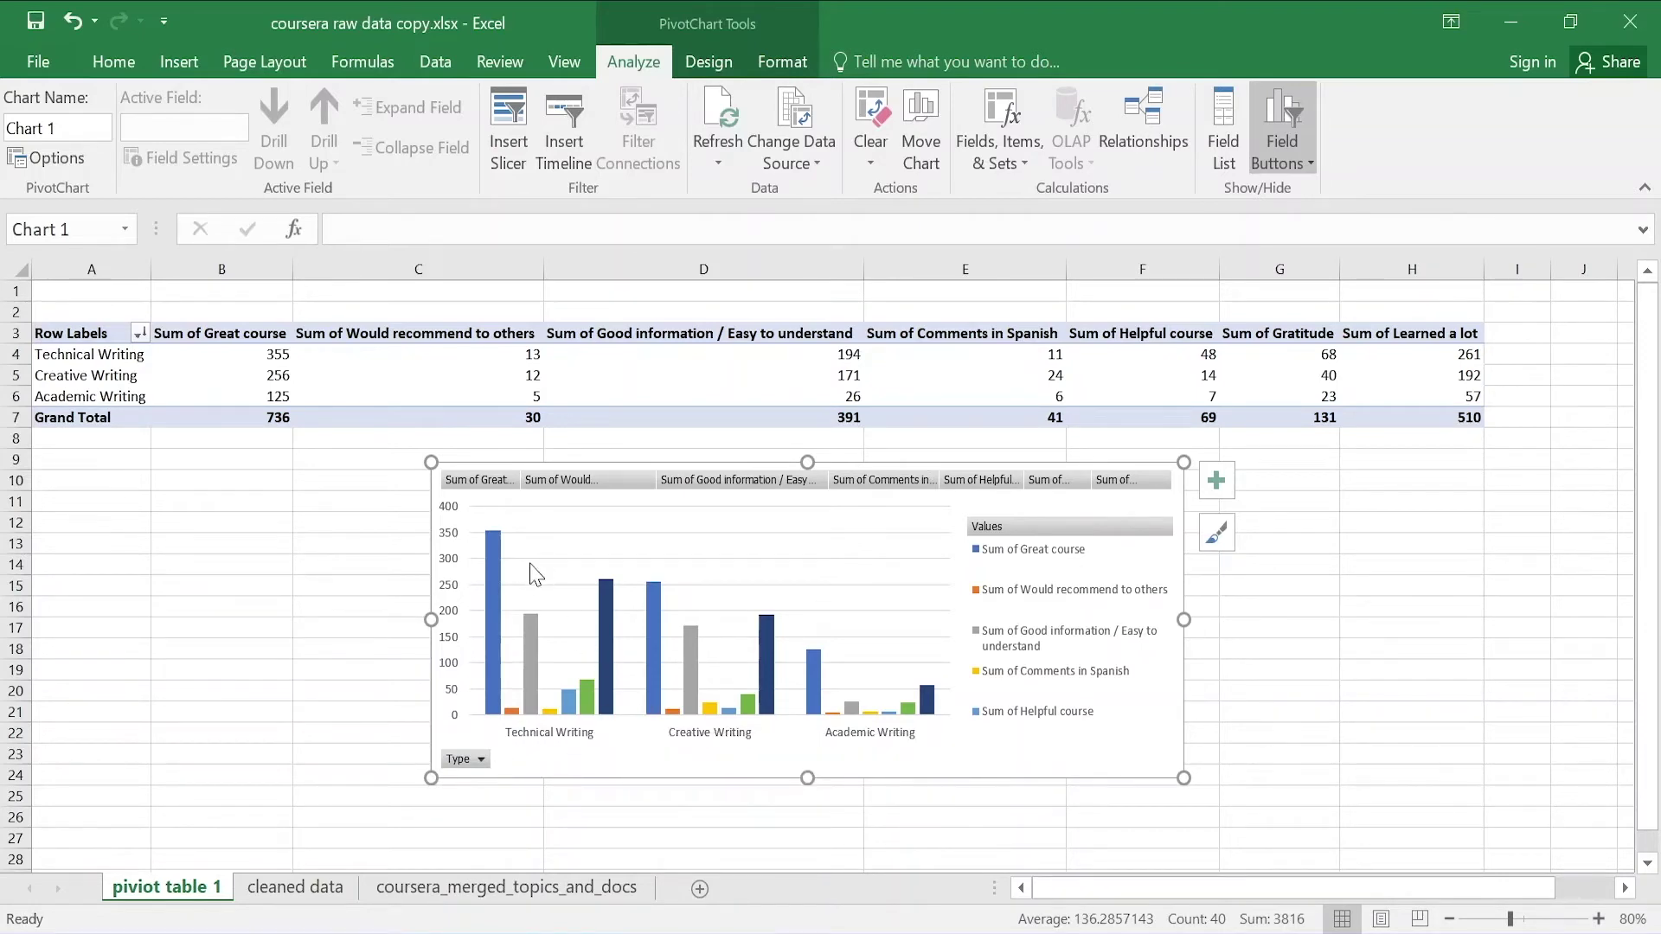
Examine the chart's topic columns for Technical Writing and Academic Writing, including Great course and Learned a lot
mouse_move(496, 568)
mouse_move(607, 630)
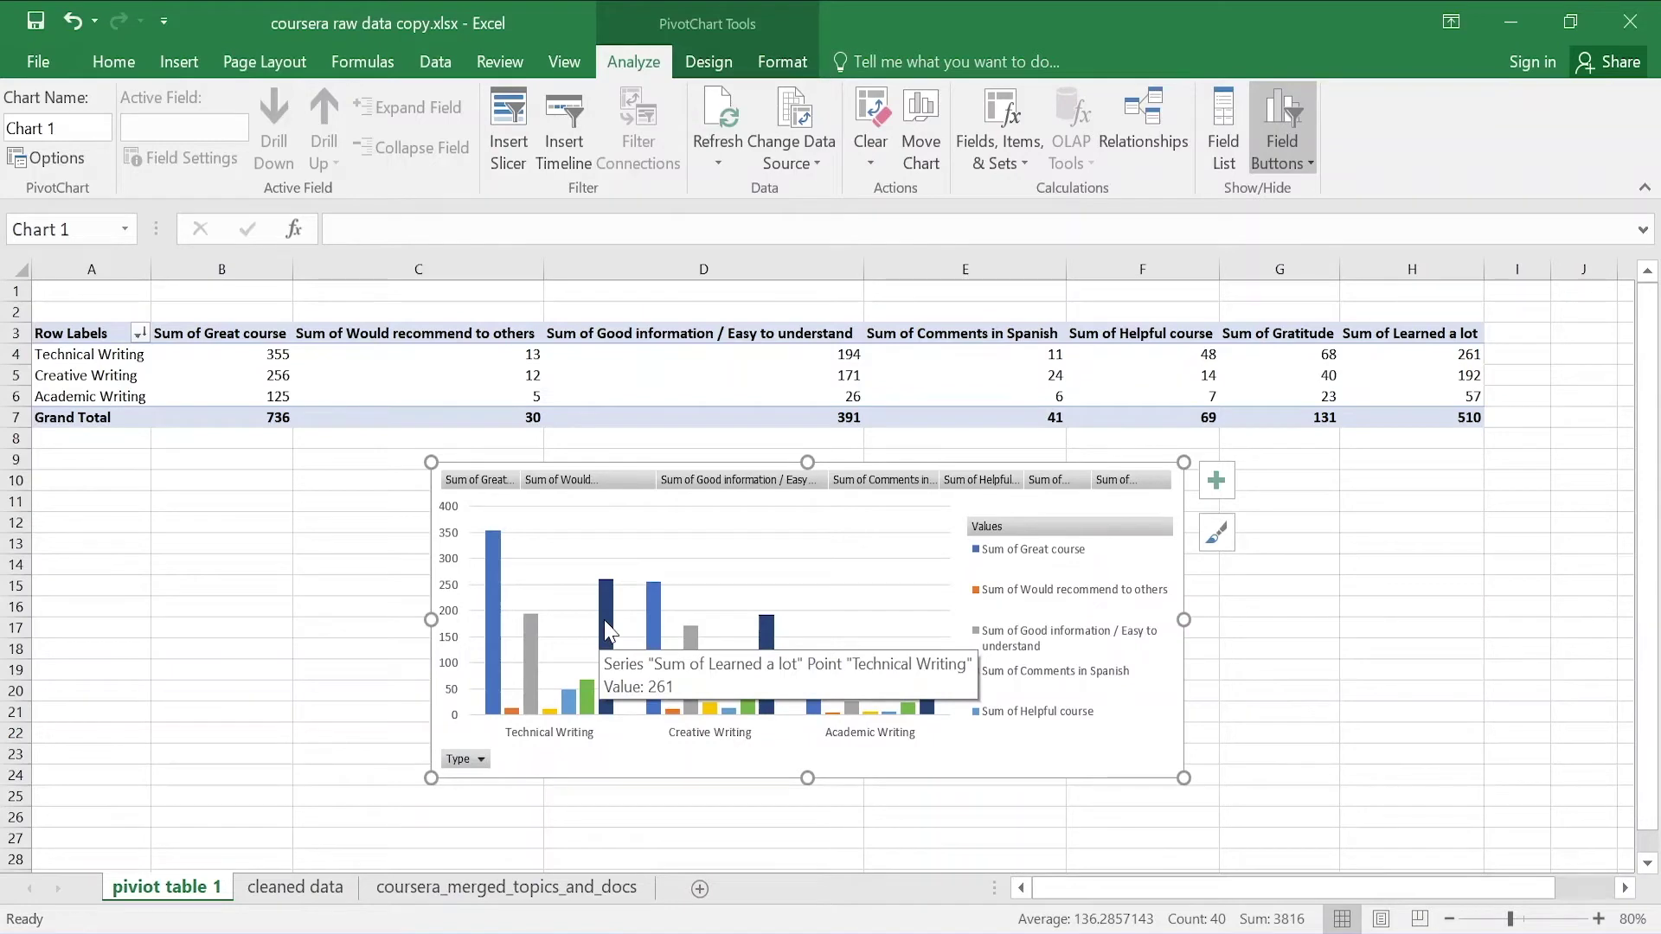
mouse_move(528, 649)
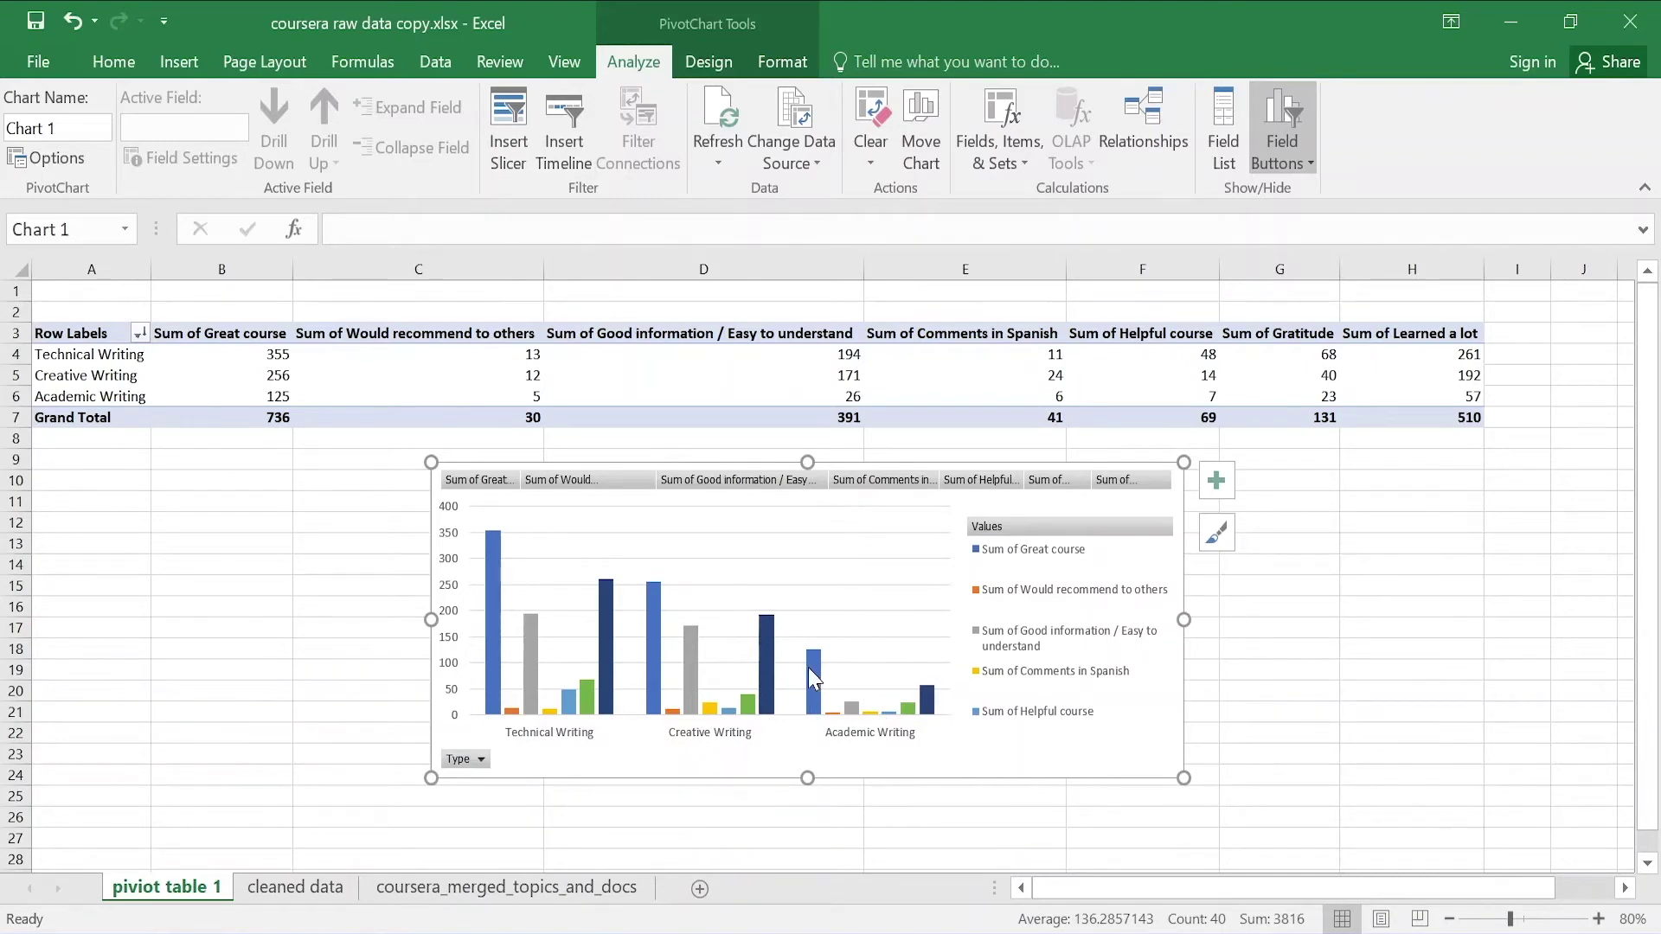
mouse_move(809, 673)
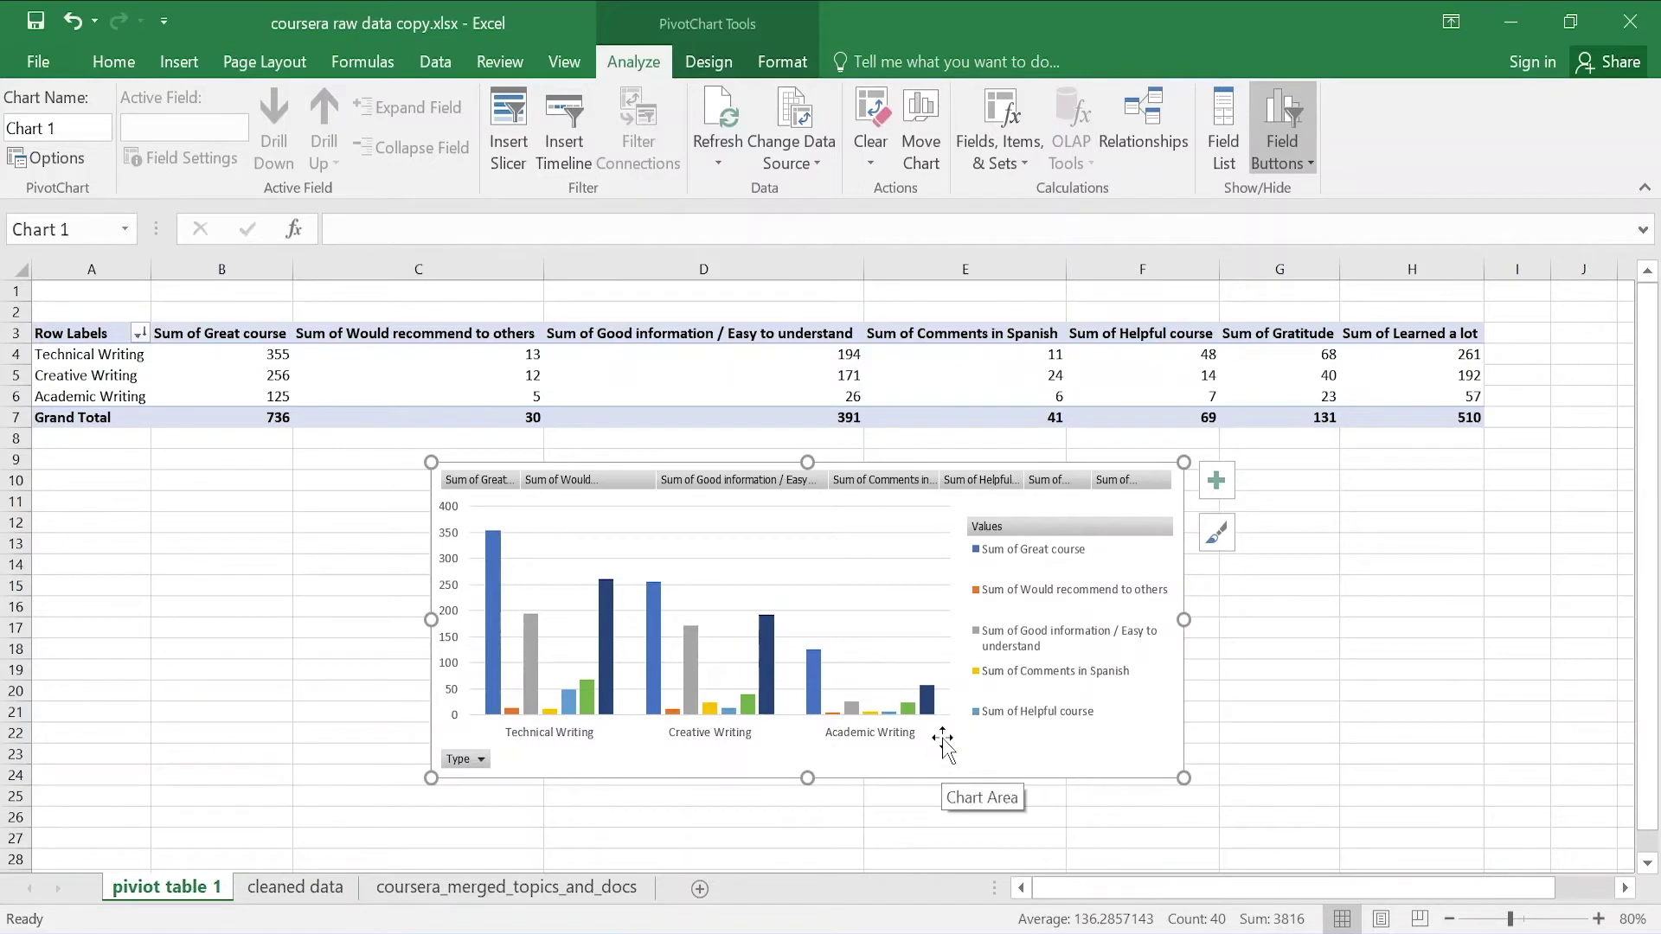
mouse_move(933, 711)
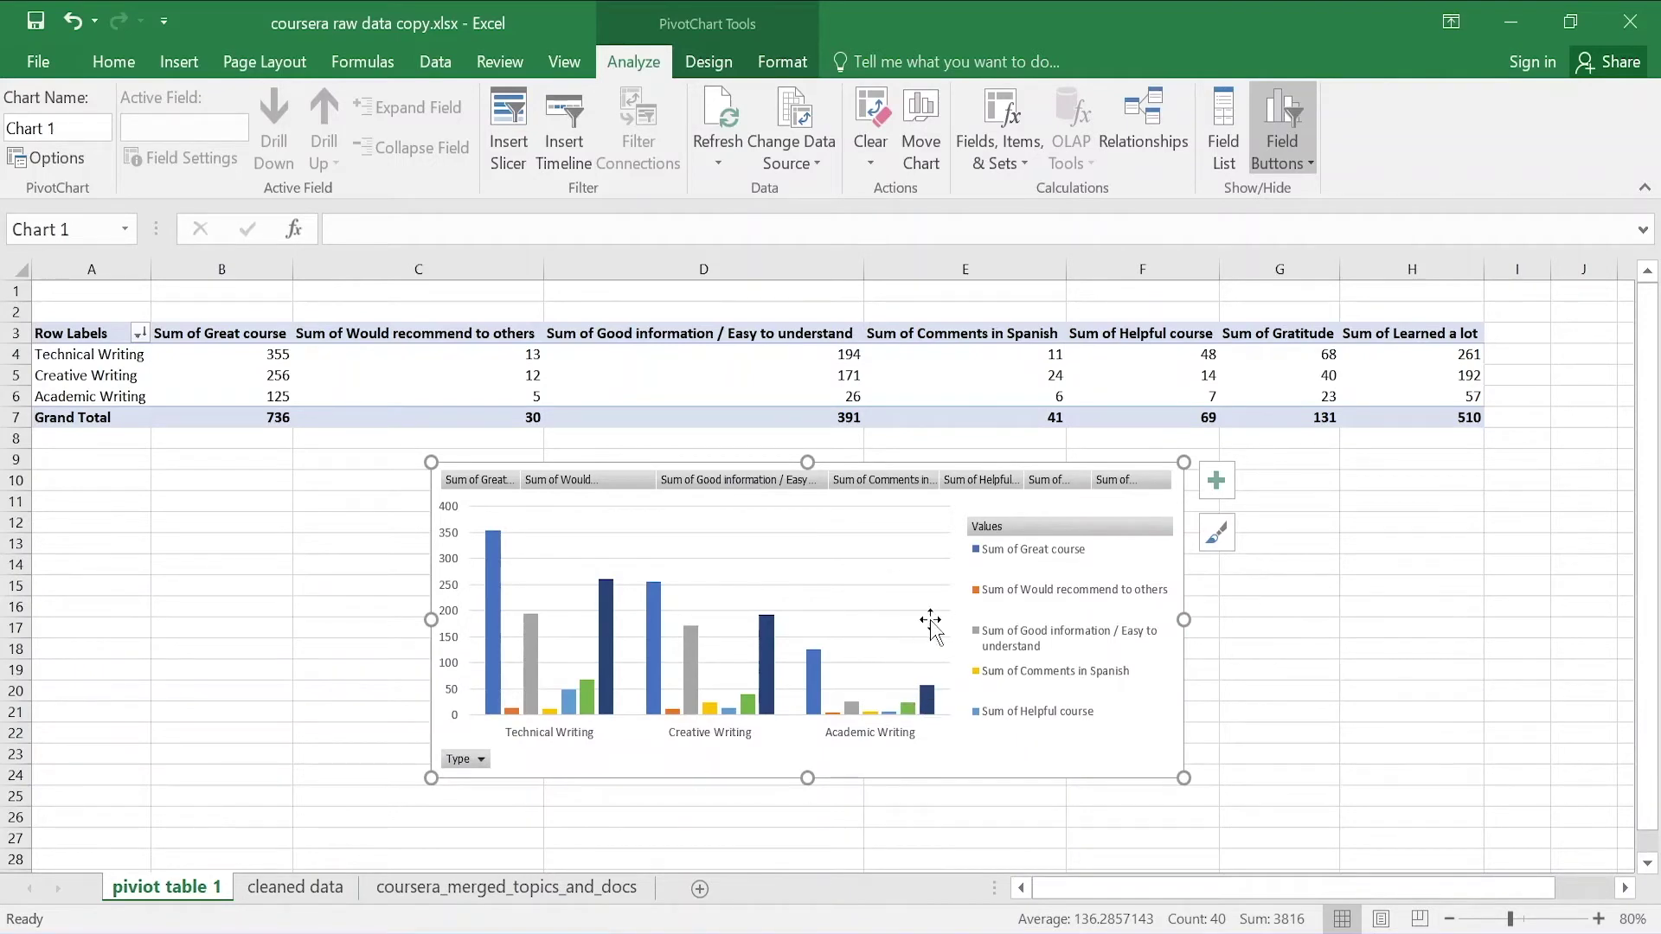
Filter the PivotTable's row labels to show only Academic Writing in the table and chart
left_click(141, 333)
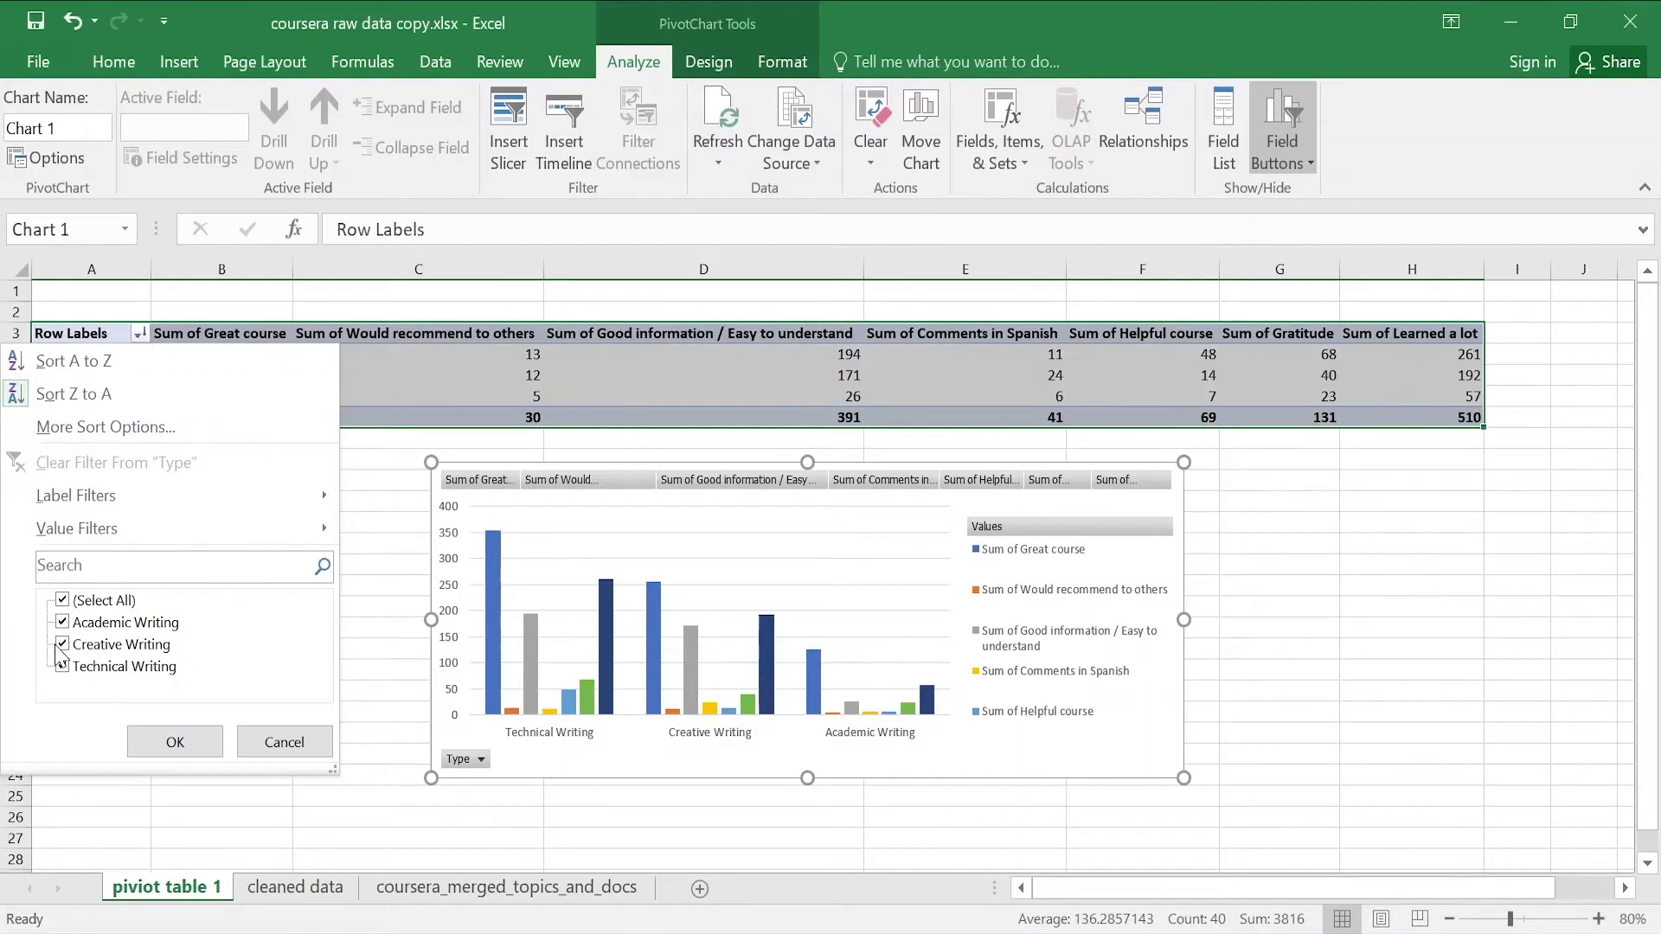
left_click(63, 646)
left_click(62, 667)
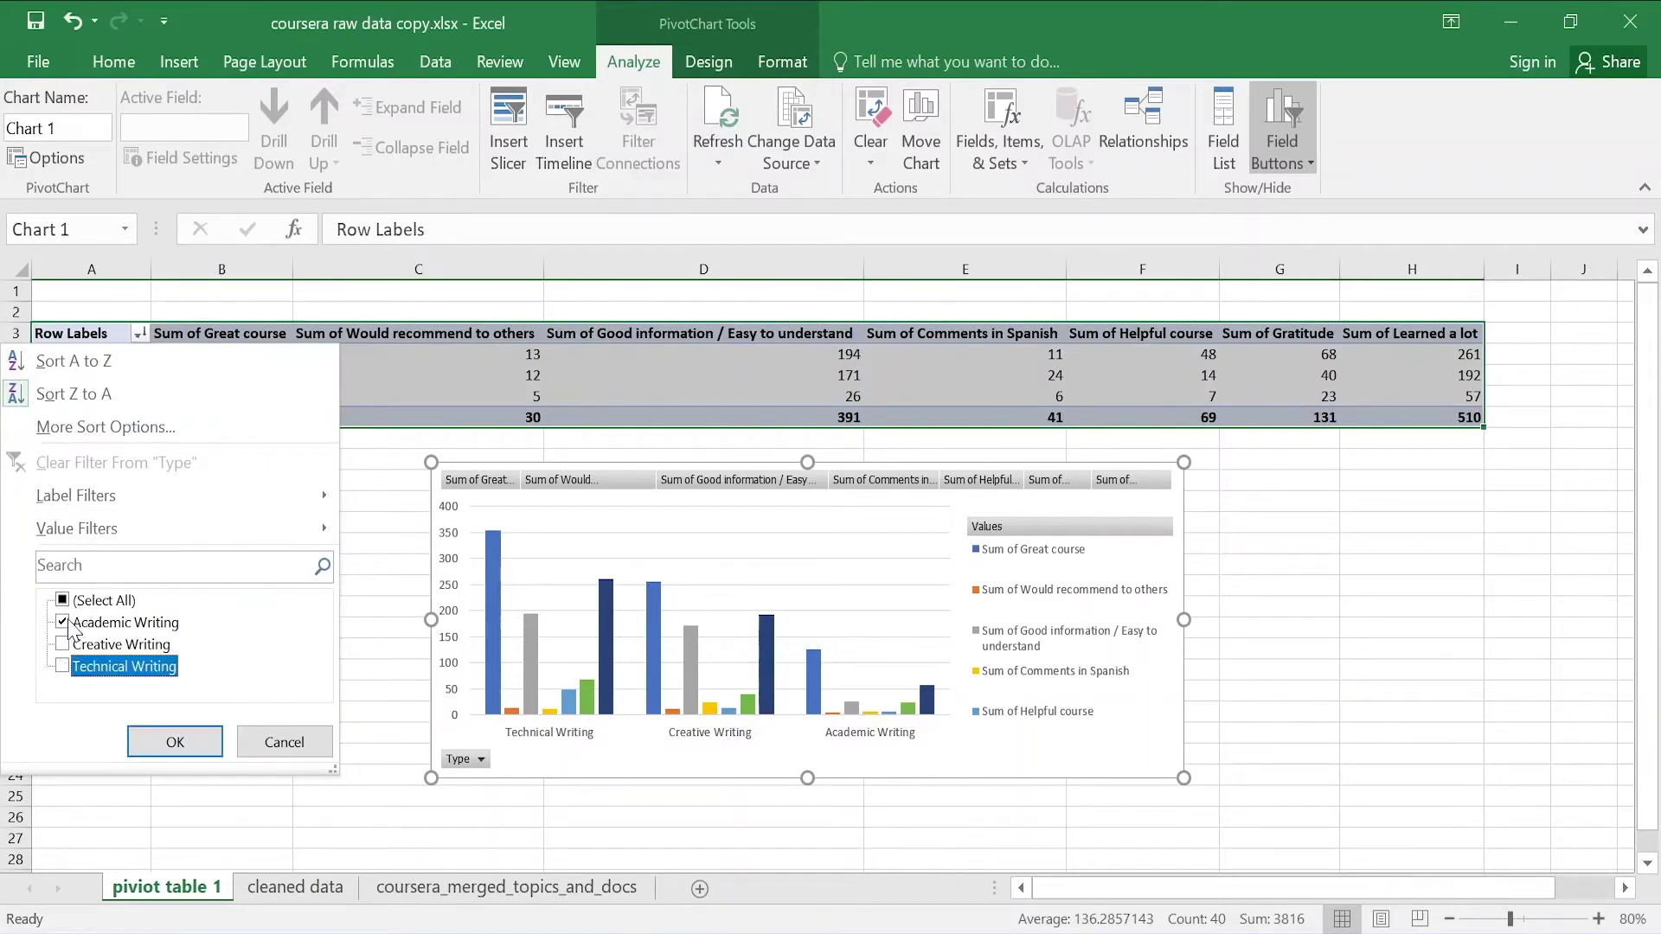
left_click(164, 741)
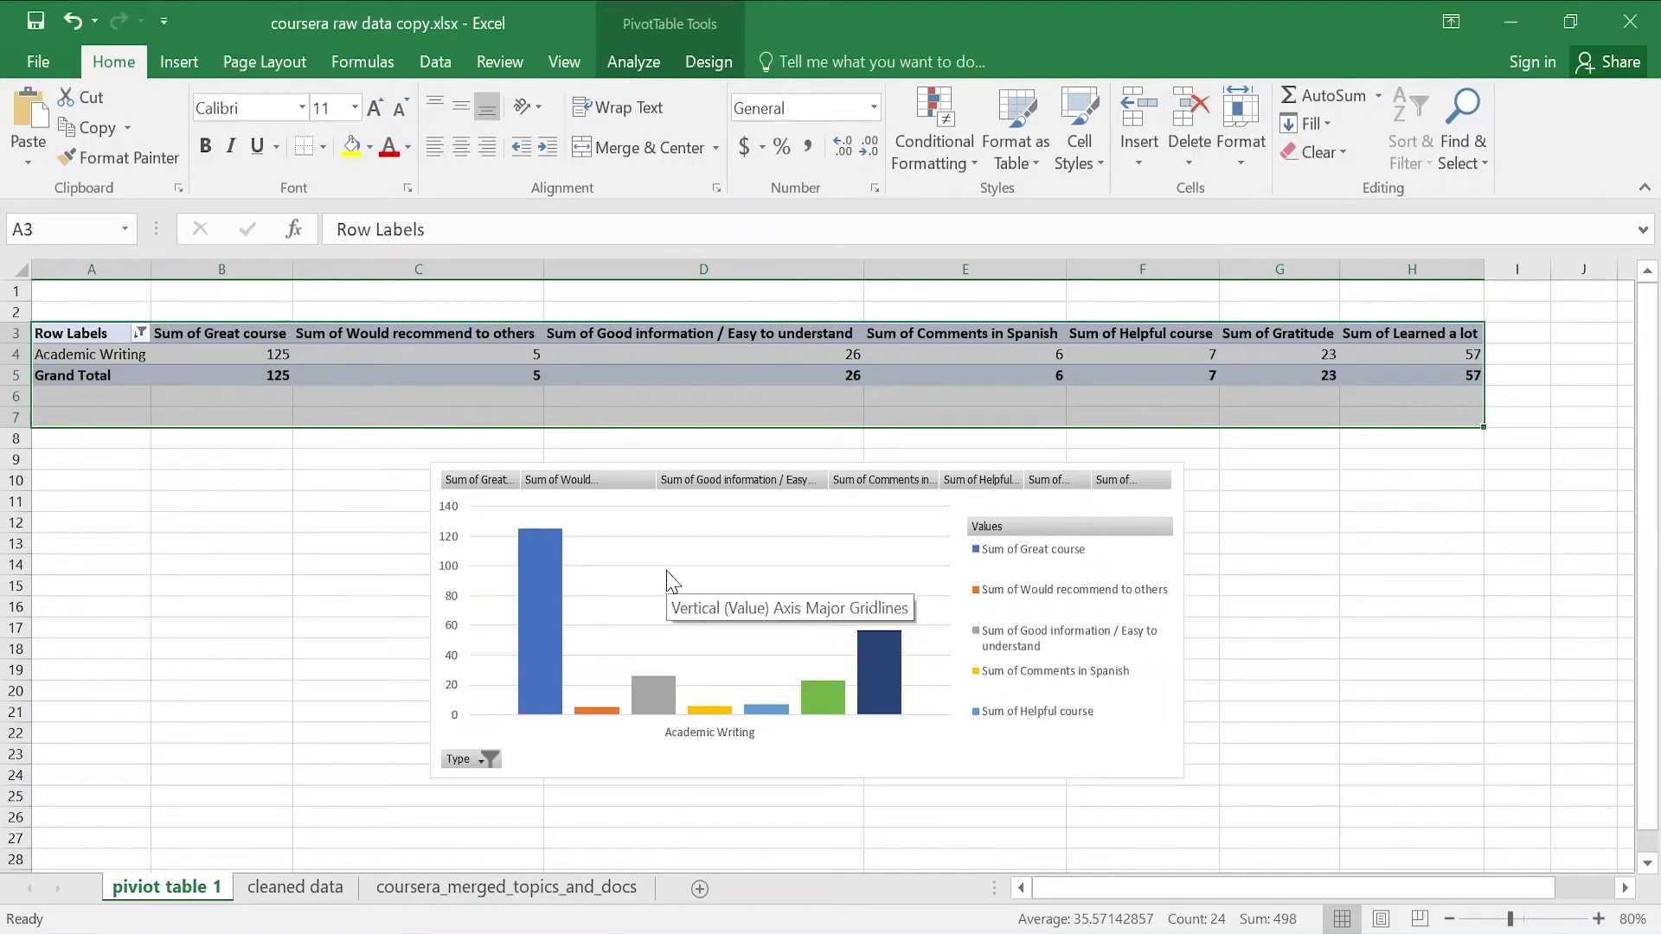
mouse_move(669, 707)
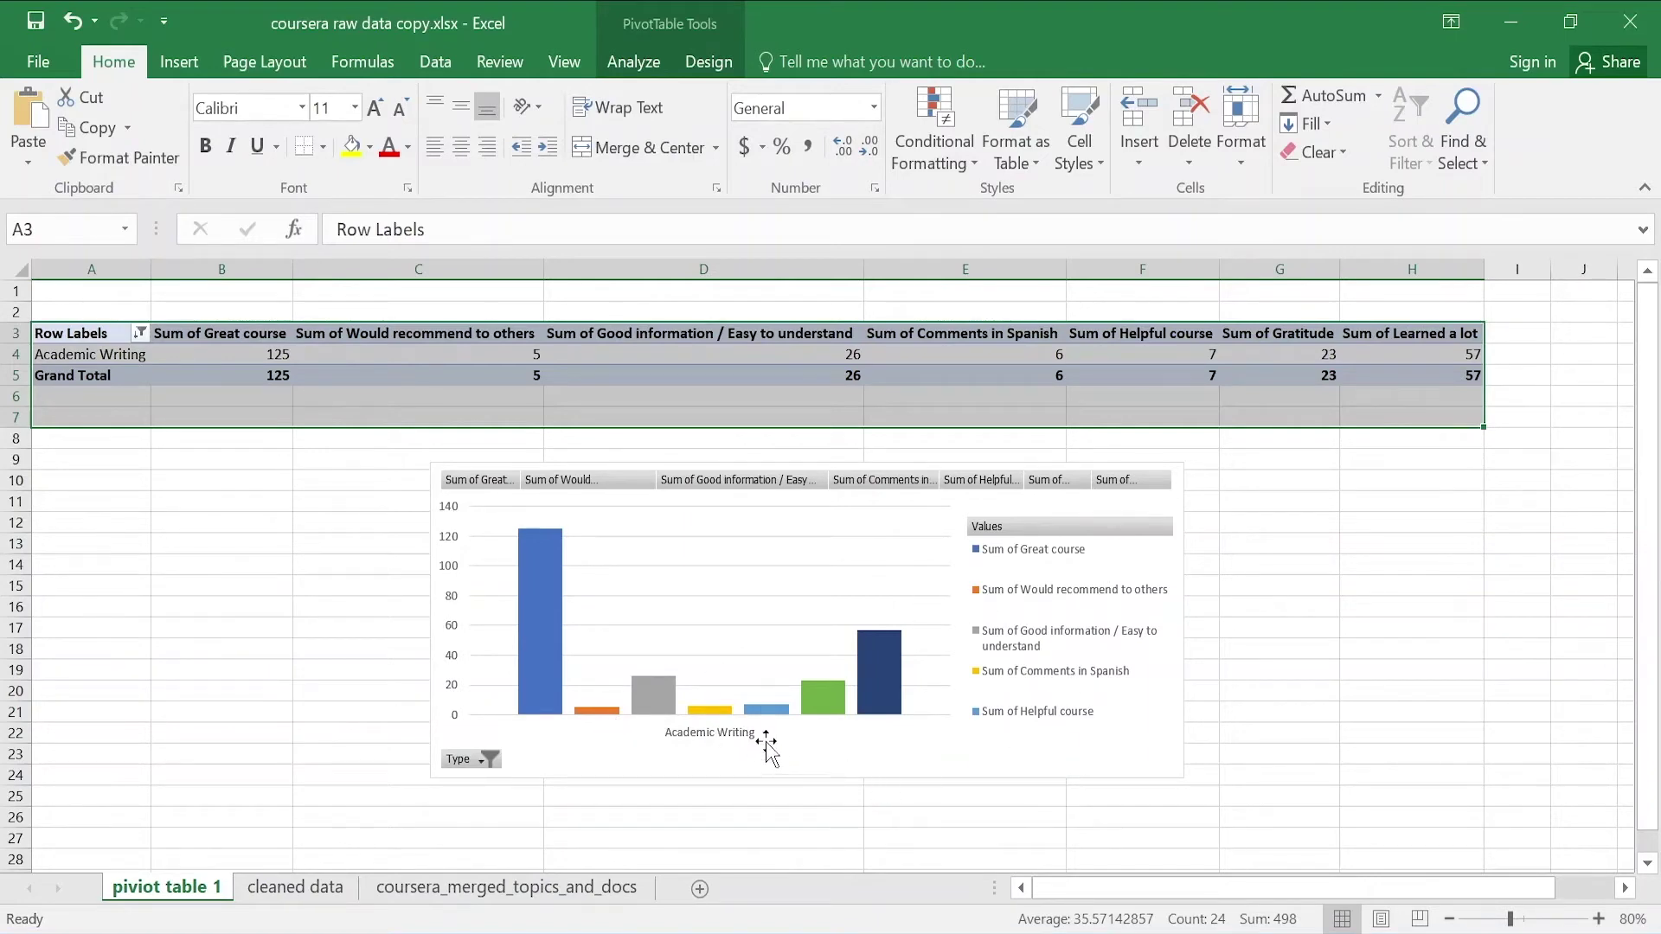
Add data labels to the columns of the pivot chart
left_click(808, 759)
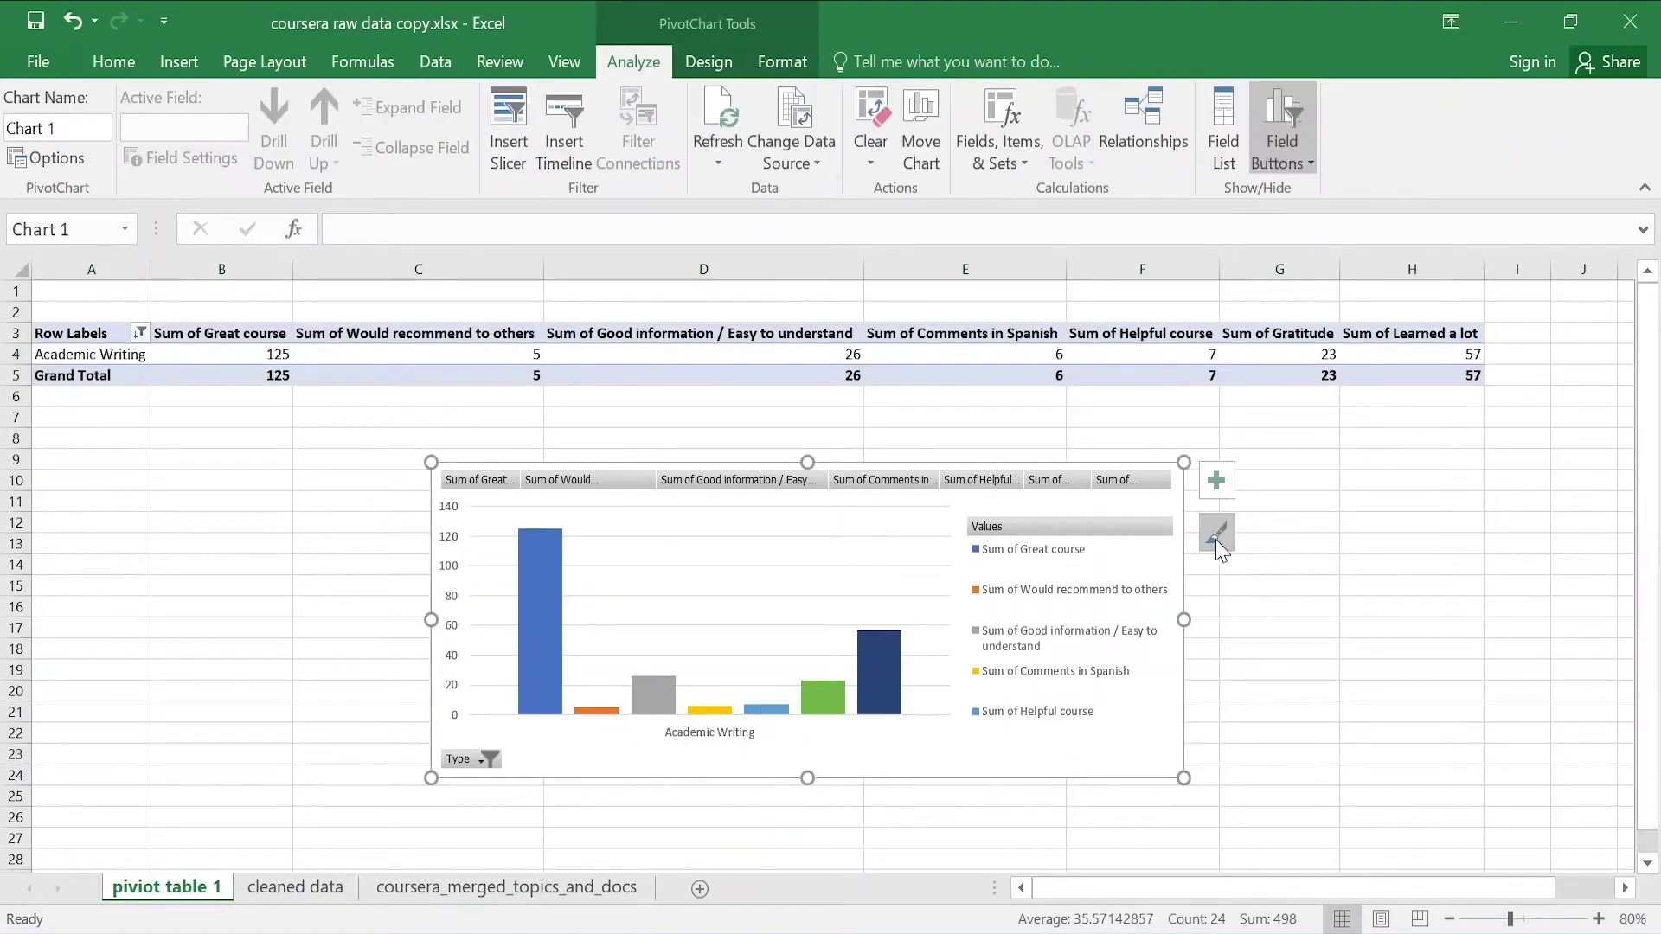
left_click(1216, 480)
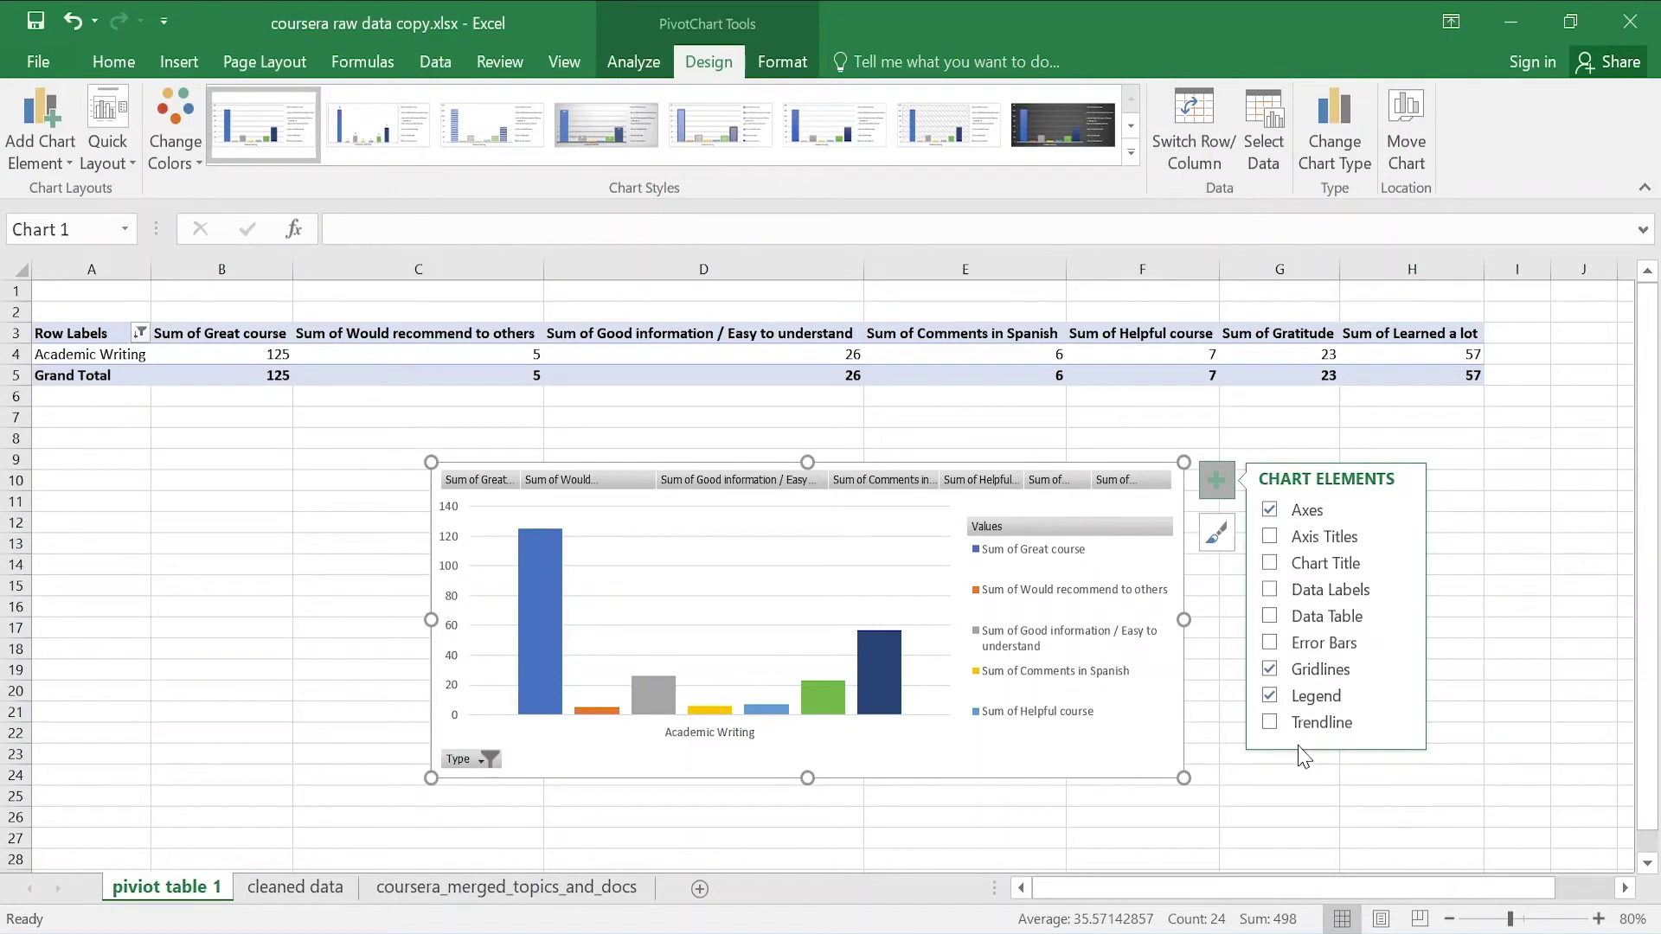
left_click(1215, 490)
left_click(1228, 477)
left_click(1270, 592)
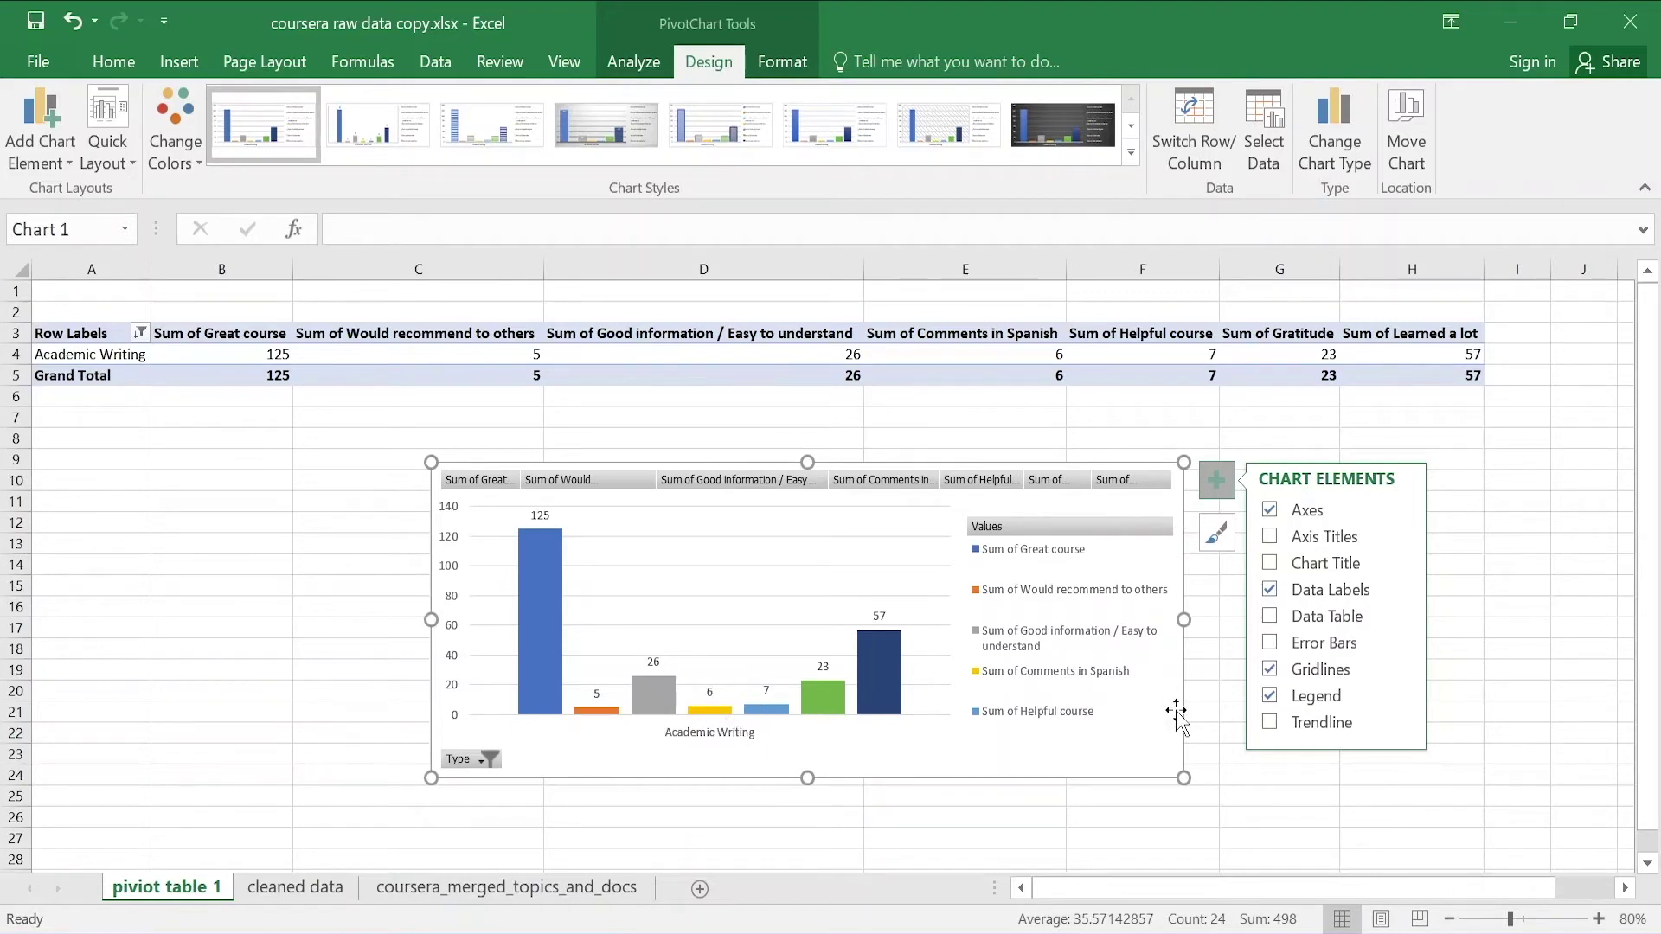
left_click(1216, 480)
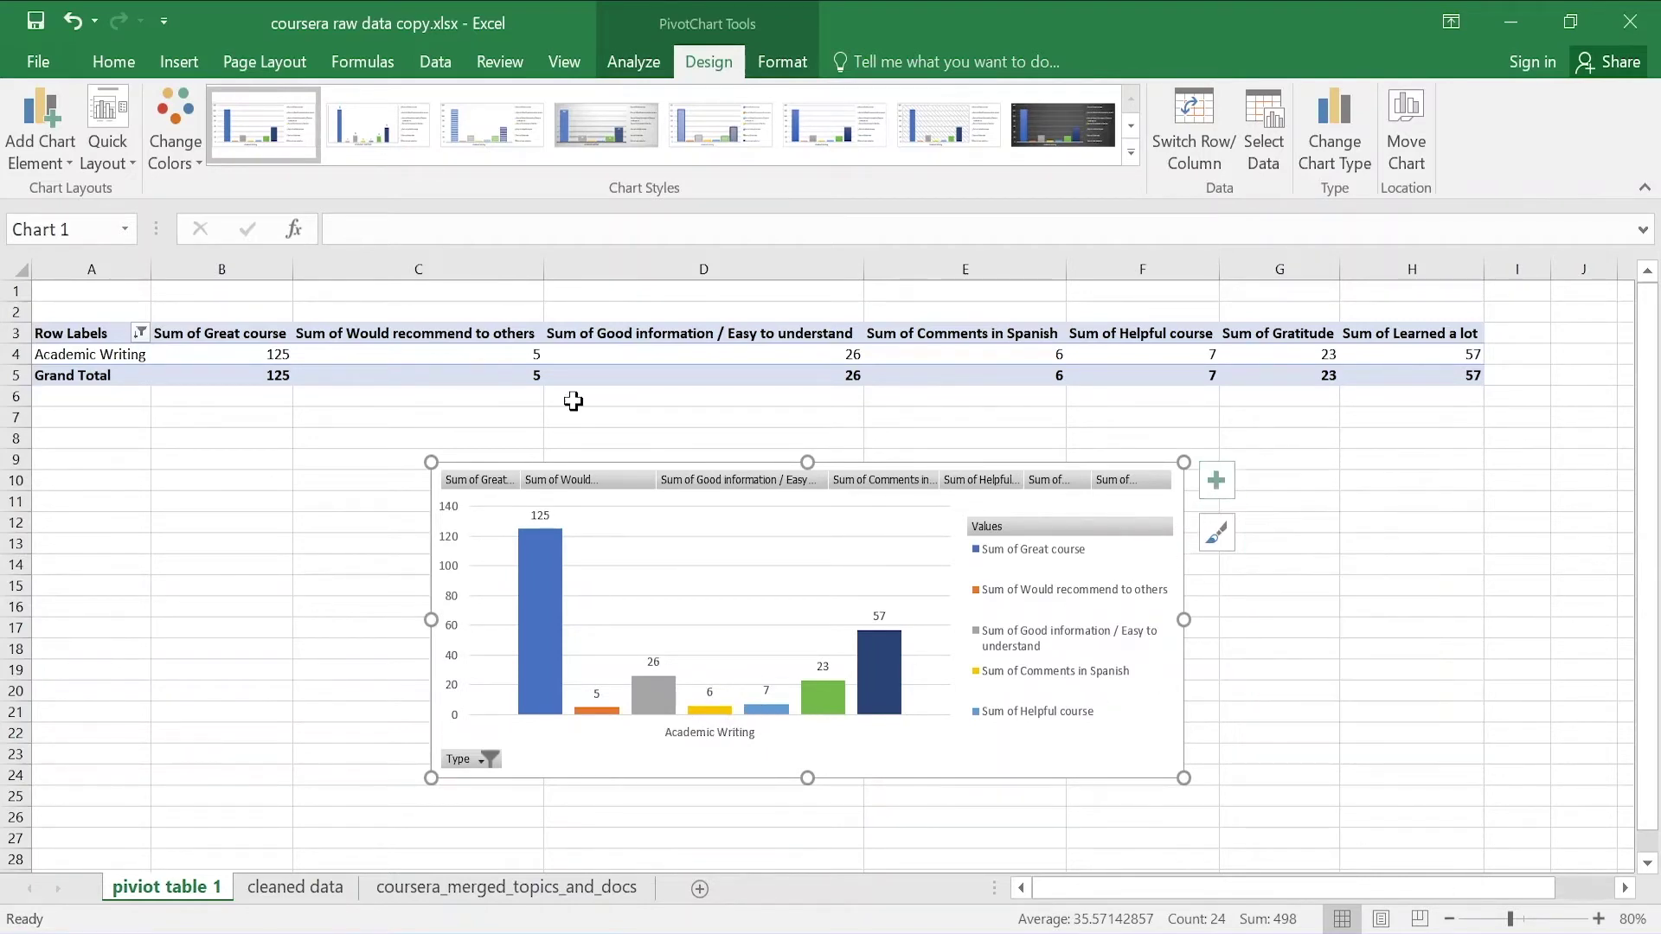
Reselect all course types in the PivotTable's row label filter and deselect the table
left_click(140, 334)
left_click(63, 599)
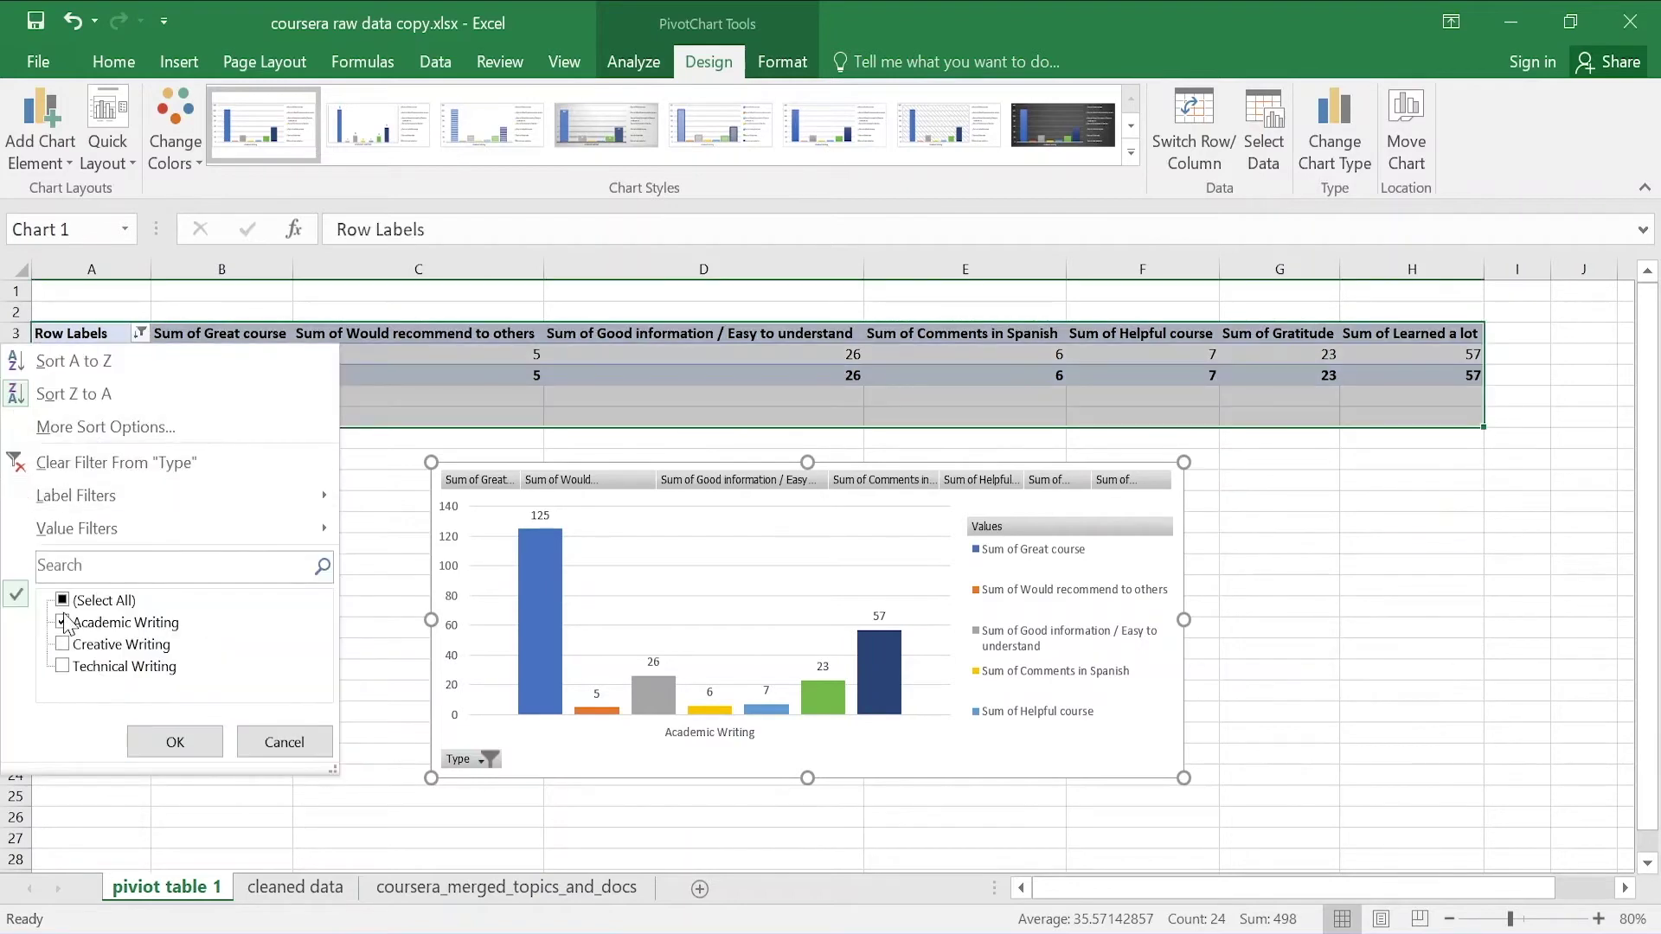
left_click(172, 744)
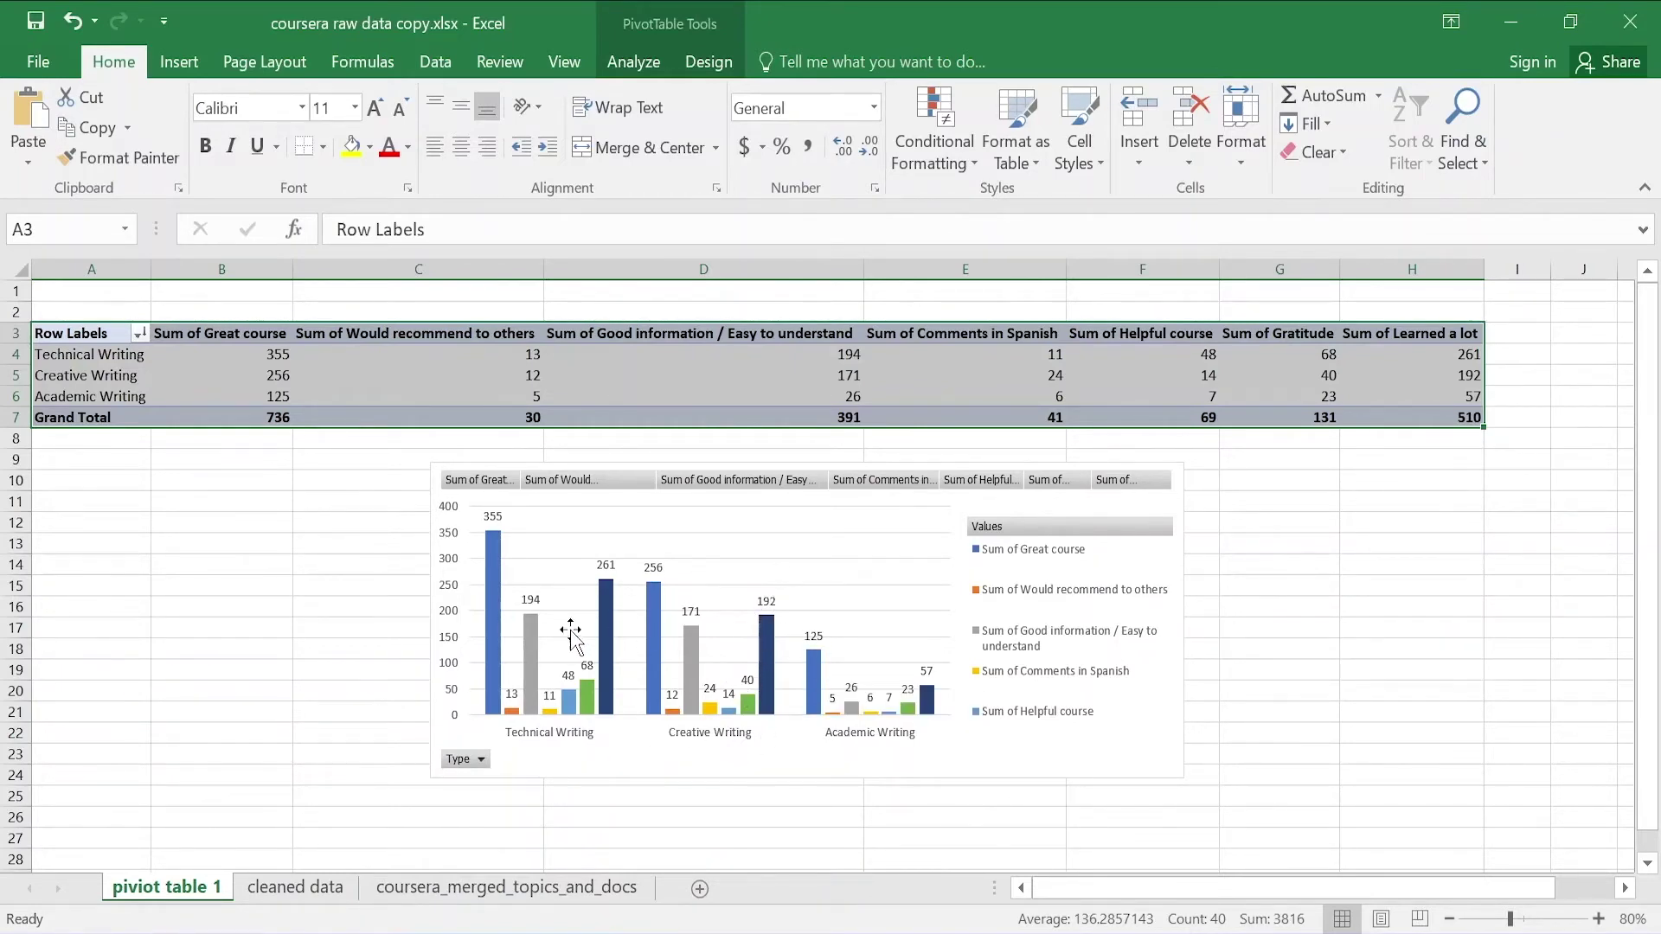
mouse_move(611, 639)
left_click(265, 668)
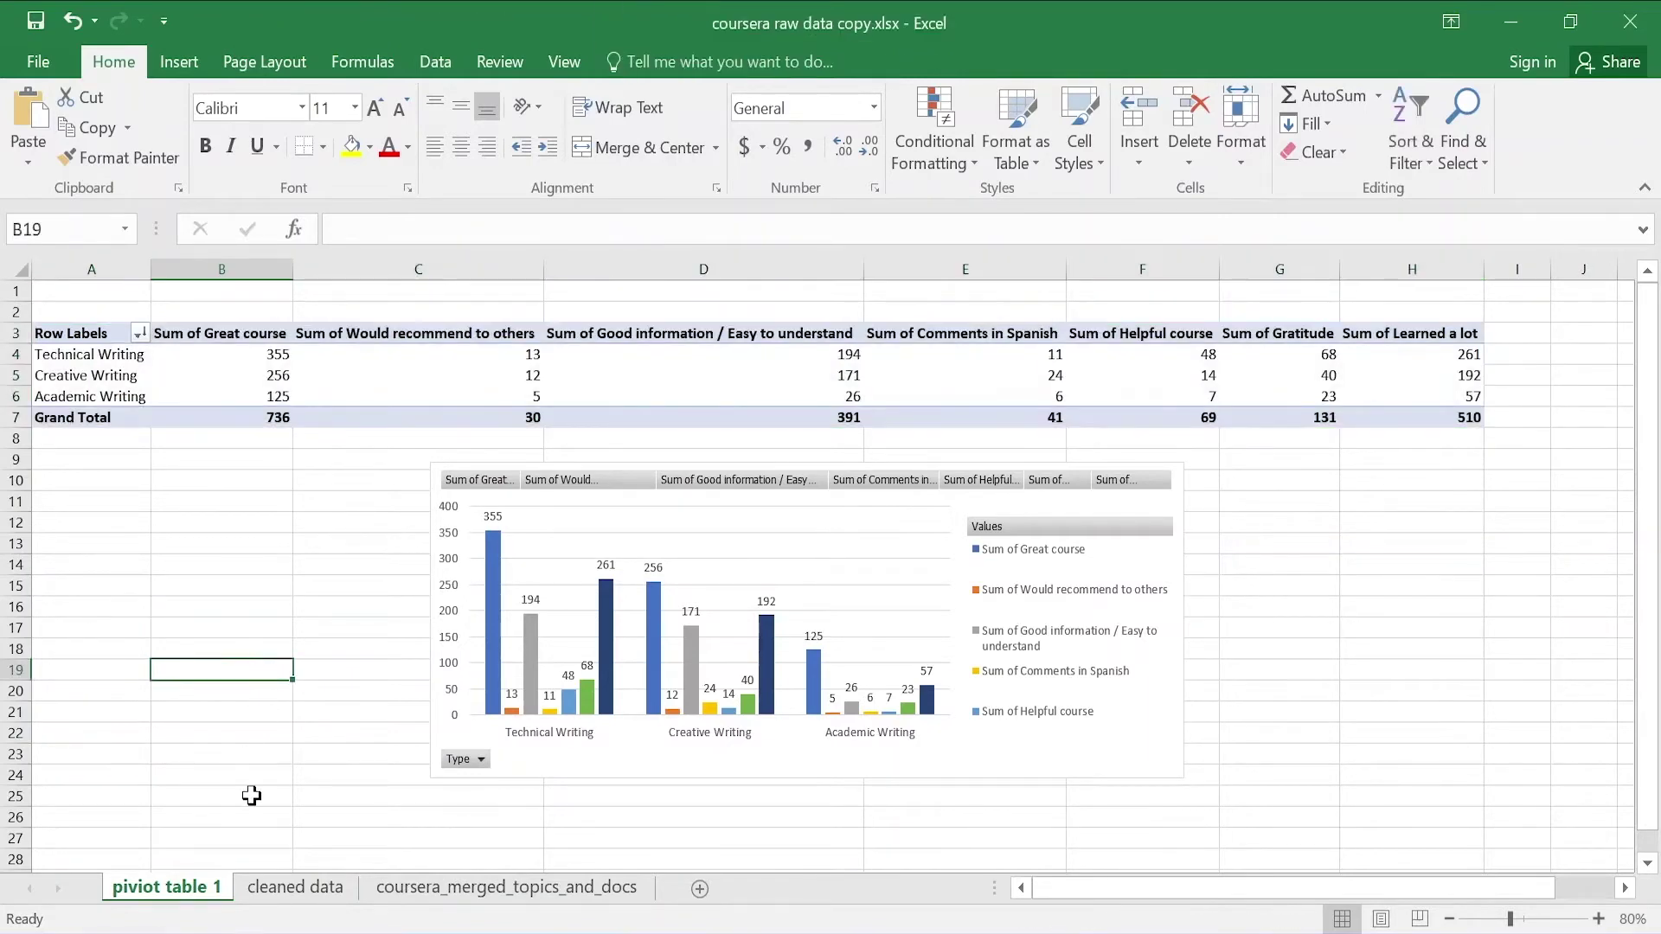
Select the whole table on the cleaned data sheet and load it into the Power Query Editor as a query from table
left_click(306, 889)
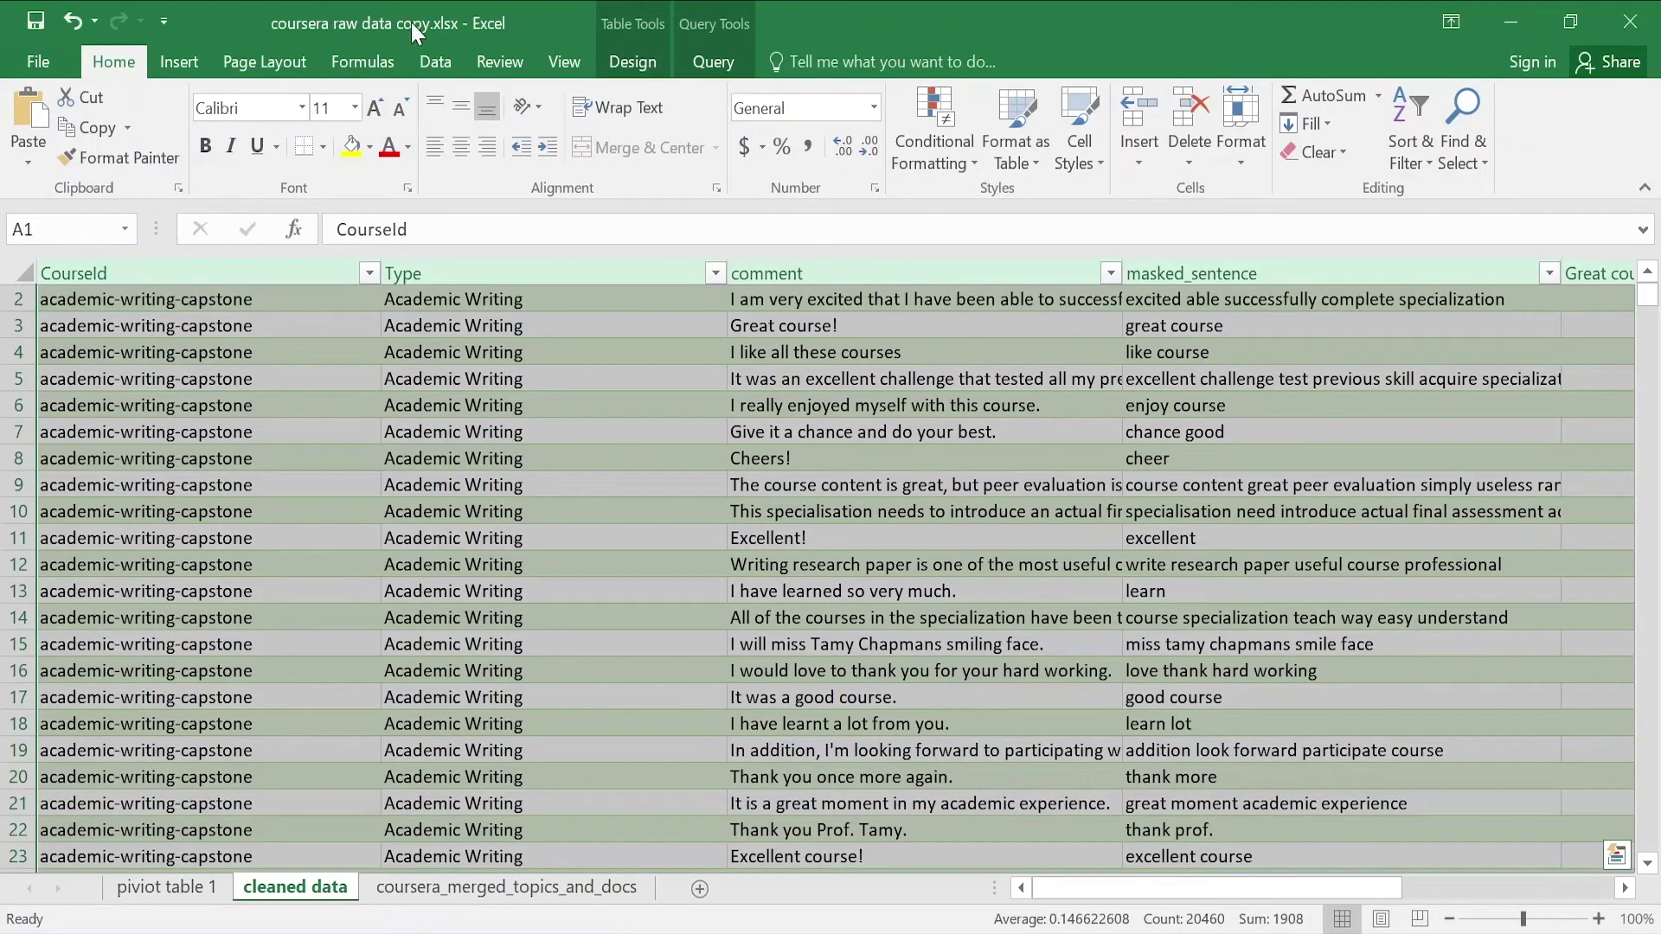
left_click(435, 62)
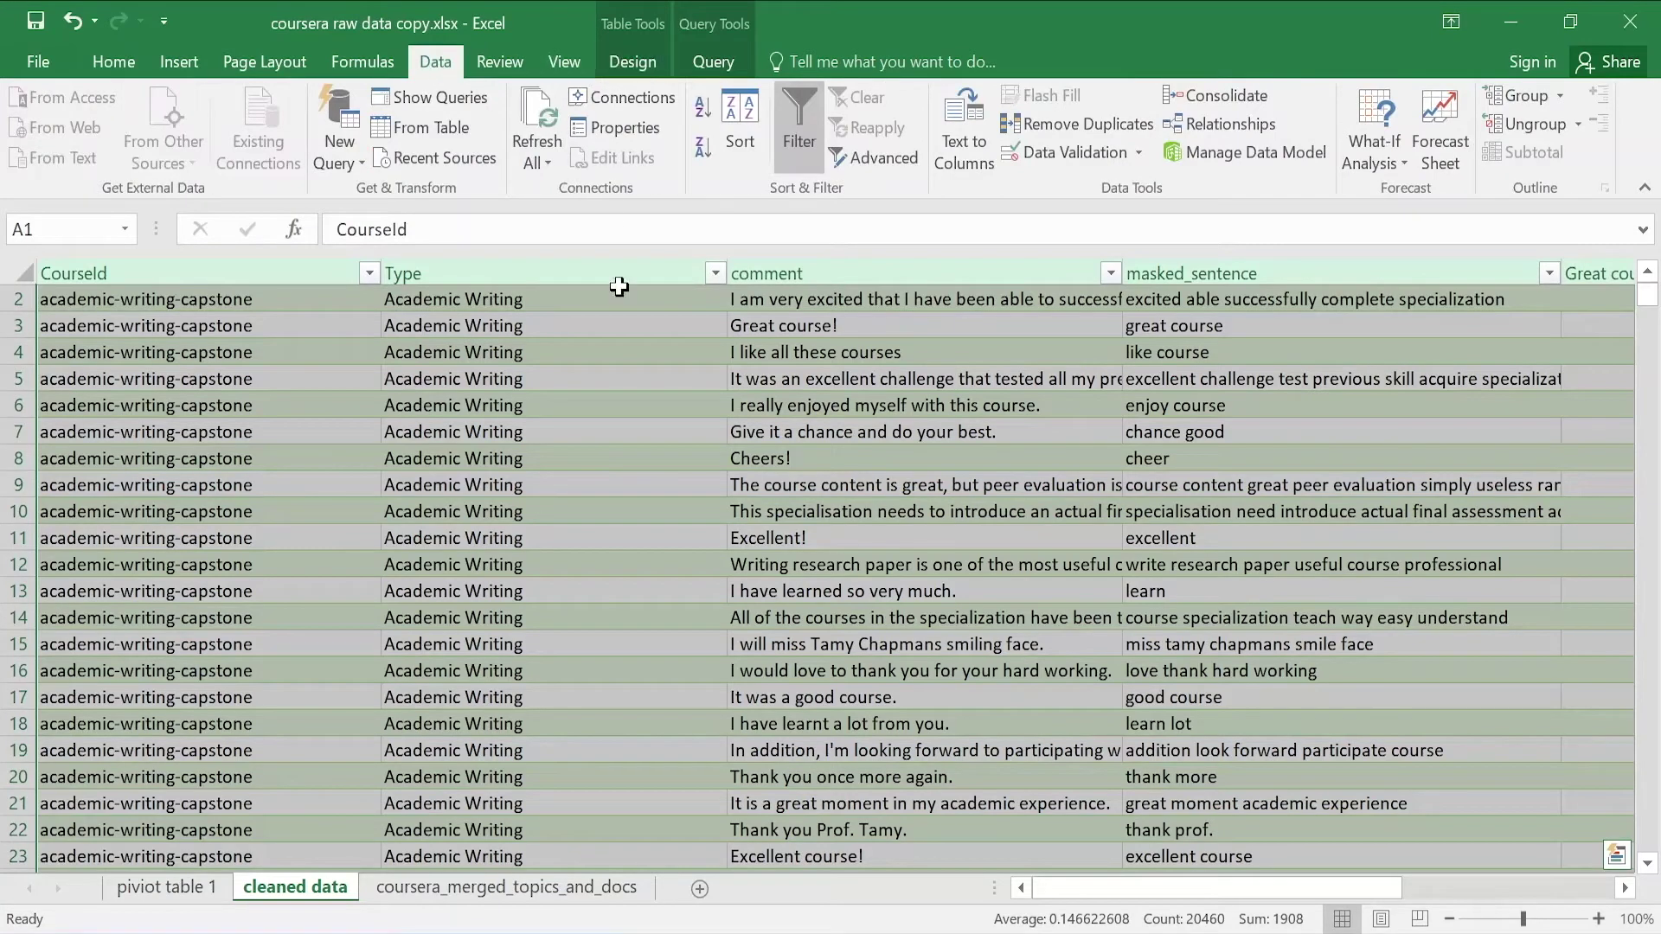
left_click(653, 469)
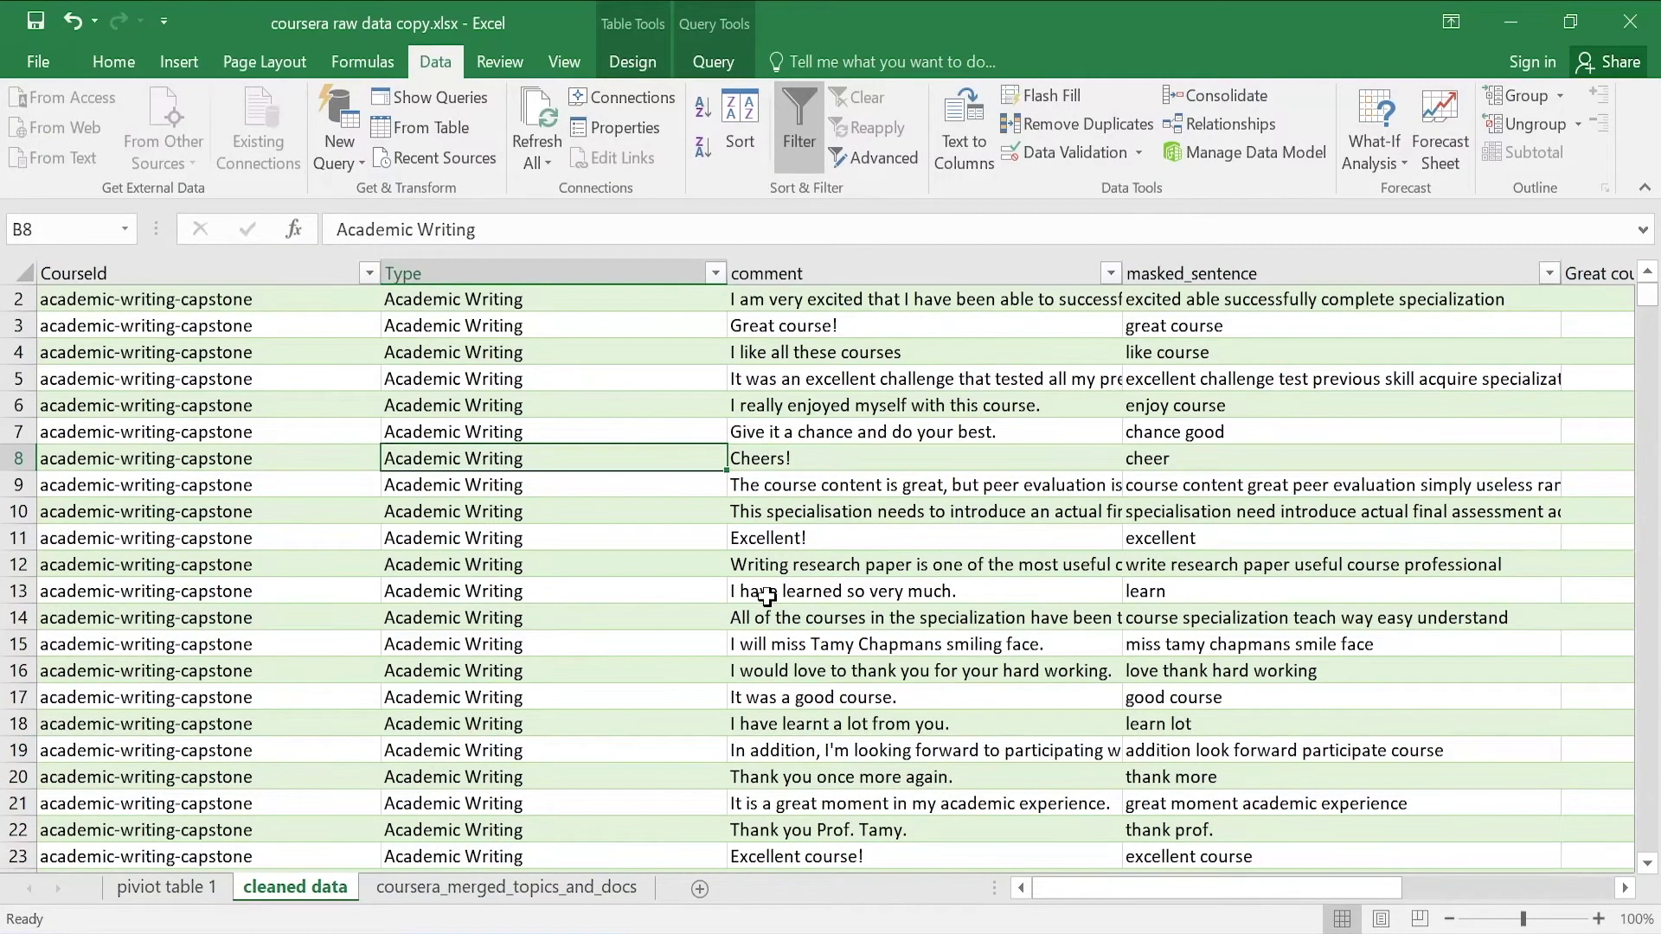
scroll(1093, 525, "down", 1)
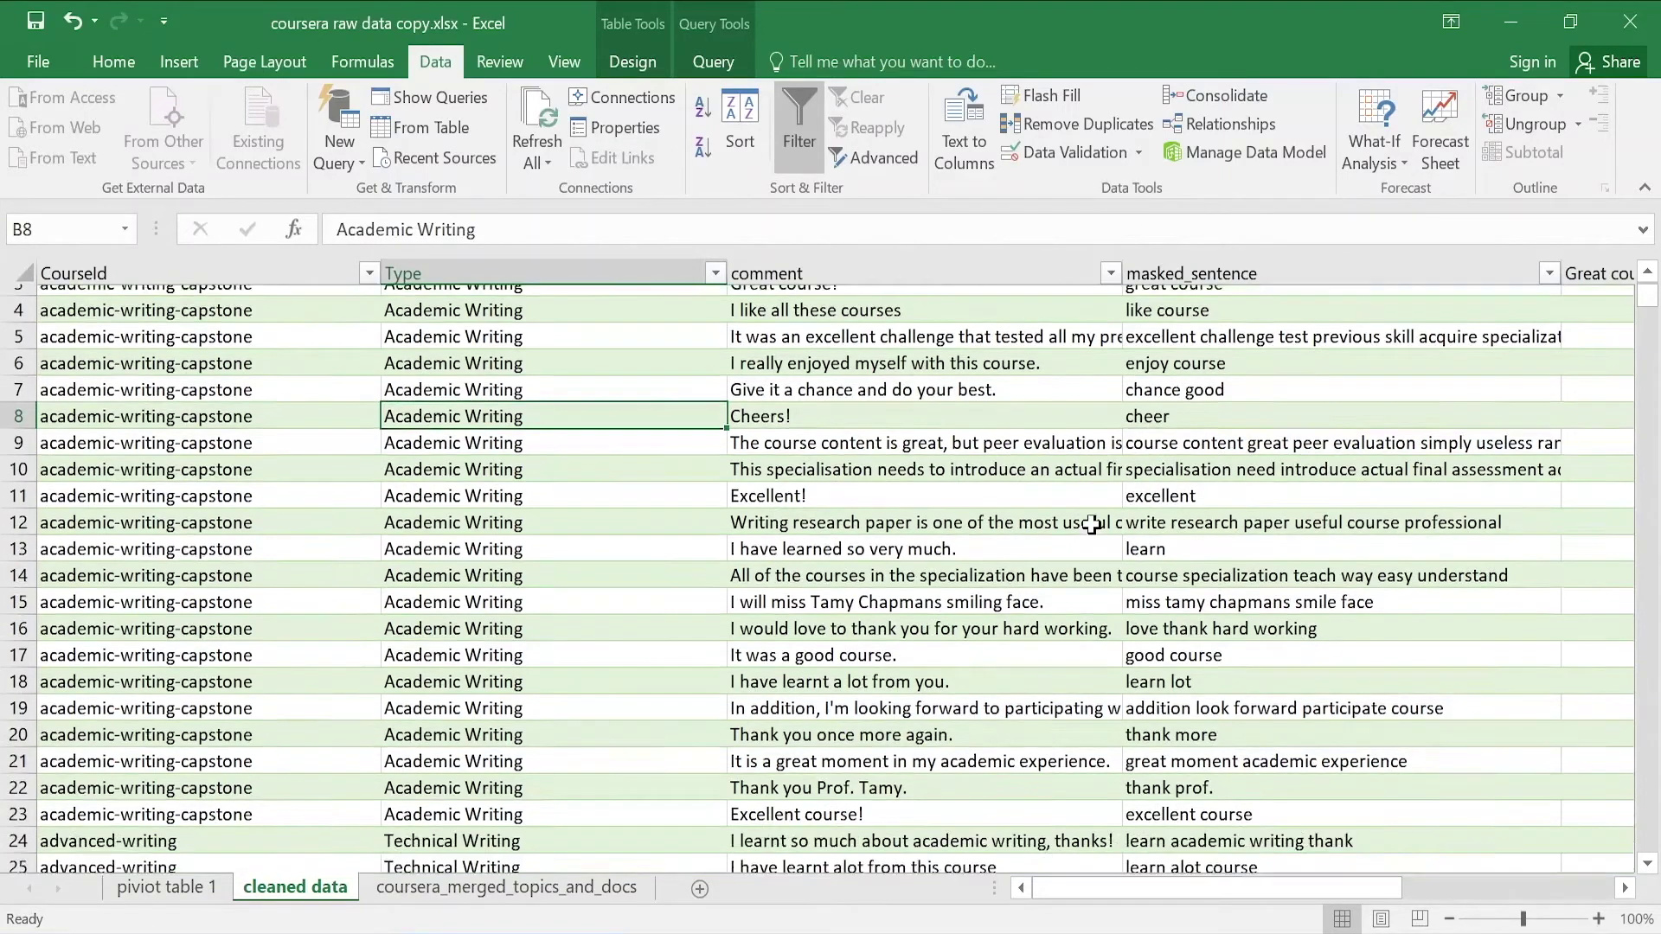
scroll(1648, 271, "up", 2)
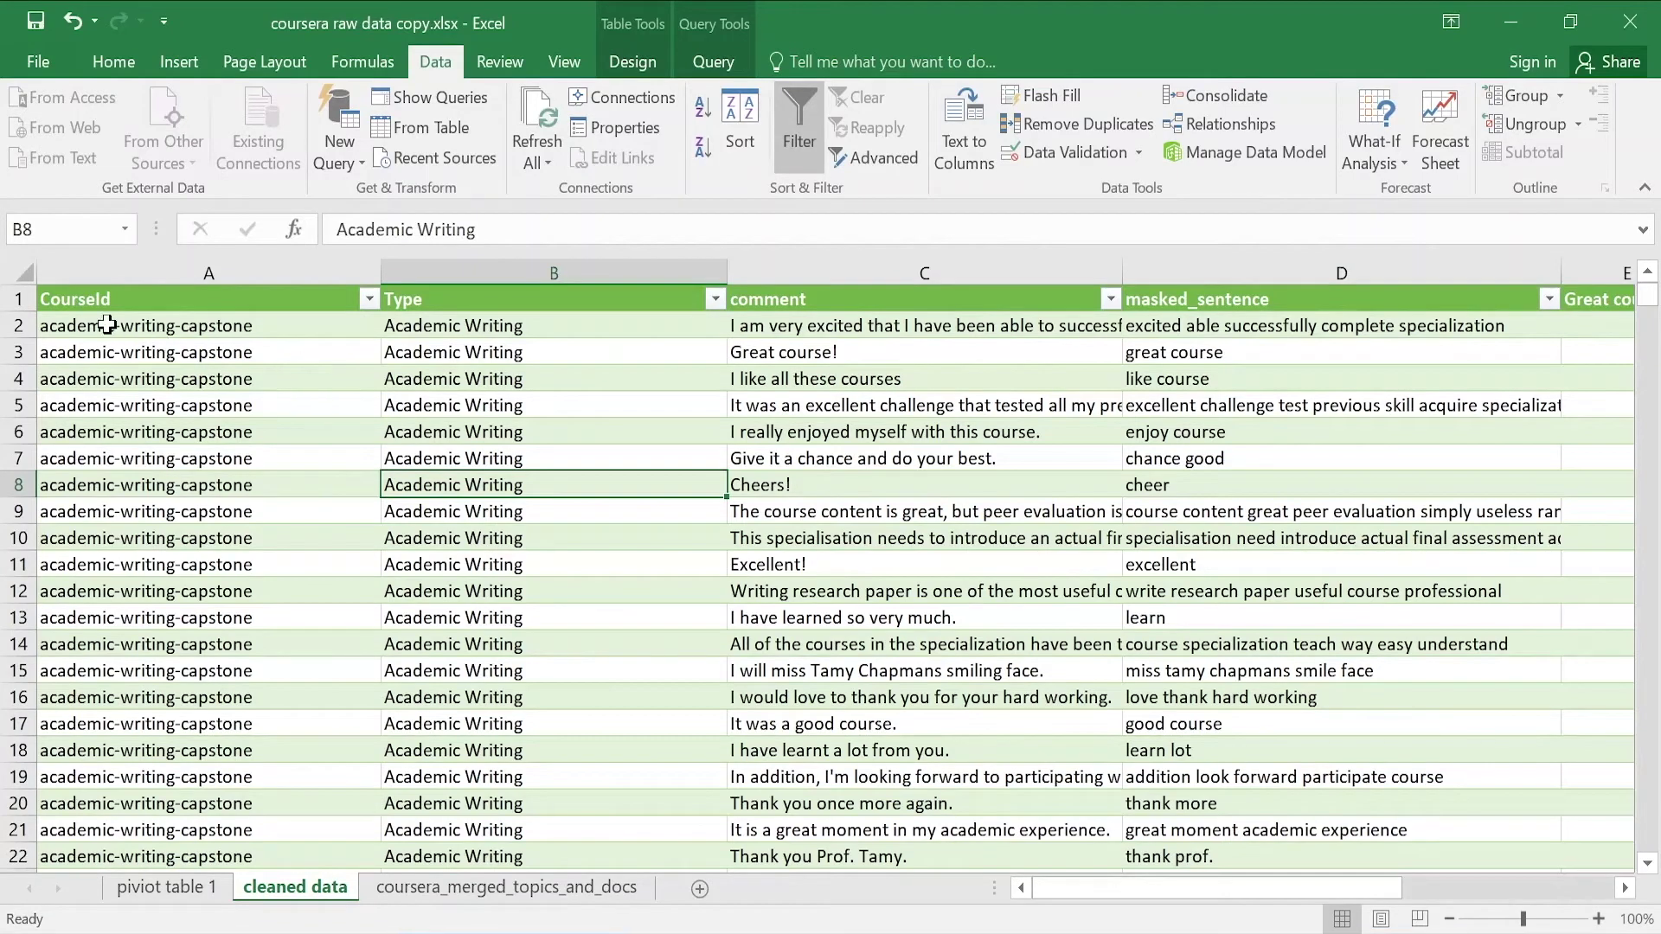
left_click(28, 279)
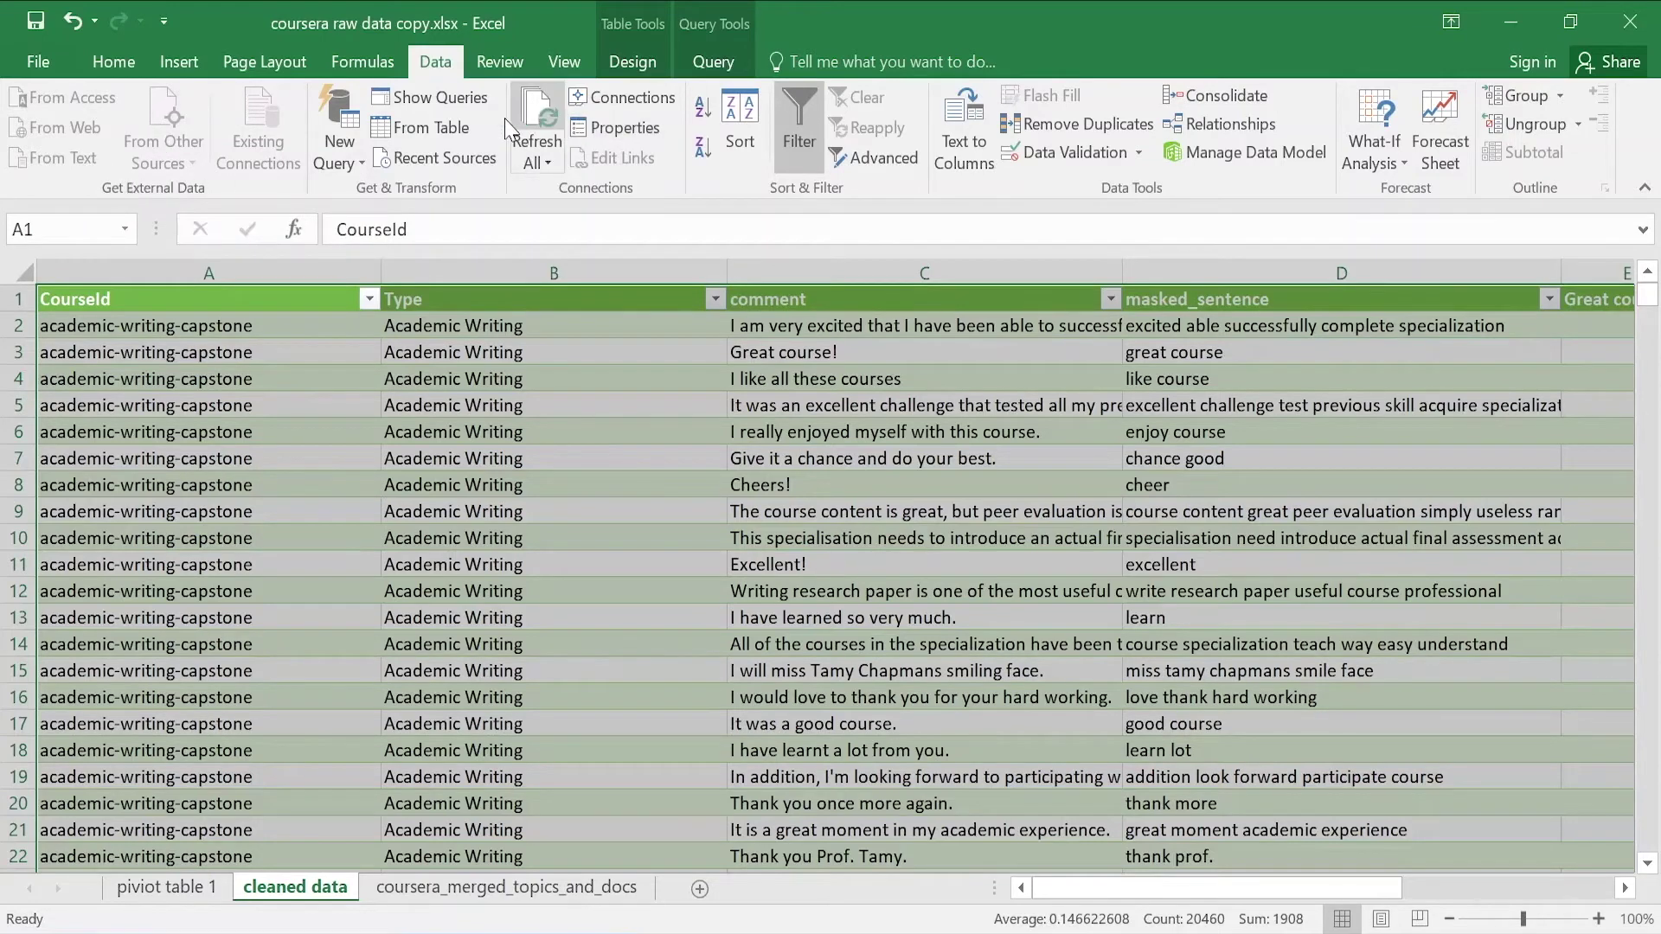
left_click(445, 137)
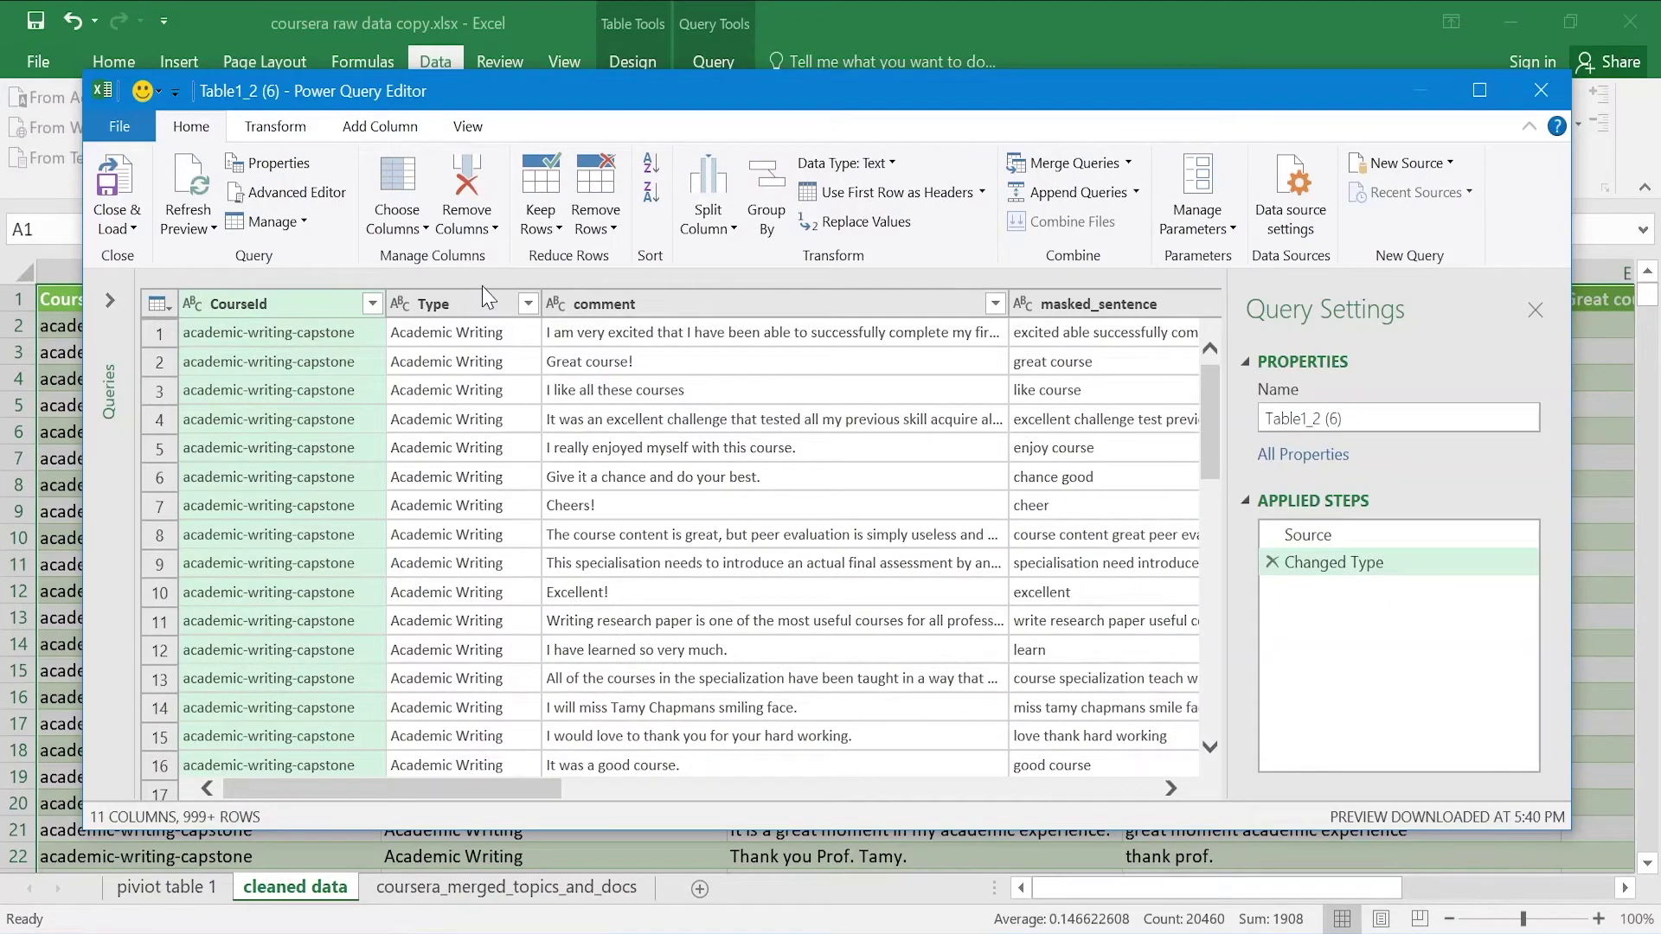
Select the seven topic columns from Great course through Would recommend to others and unpivot them into attribute and value rows
left_click(712, 304)
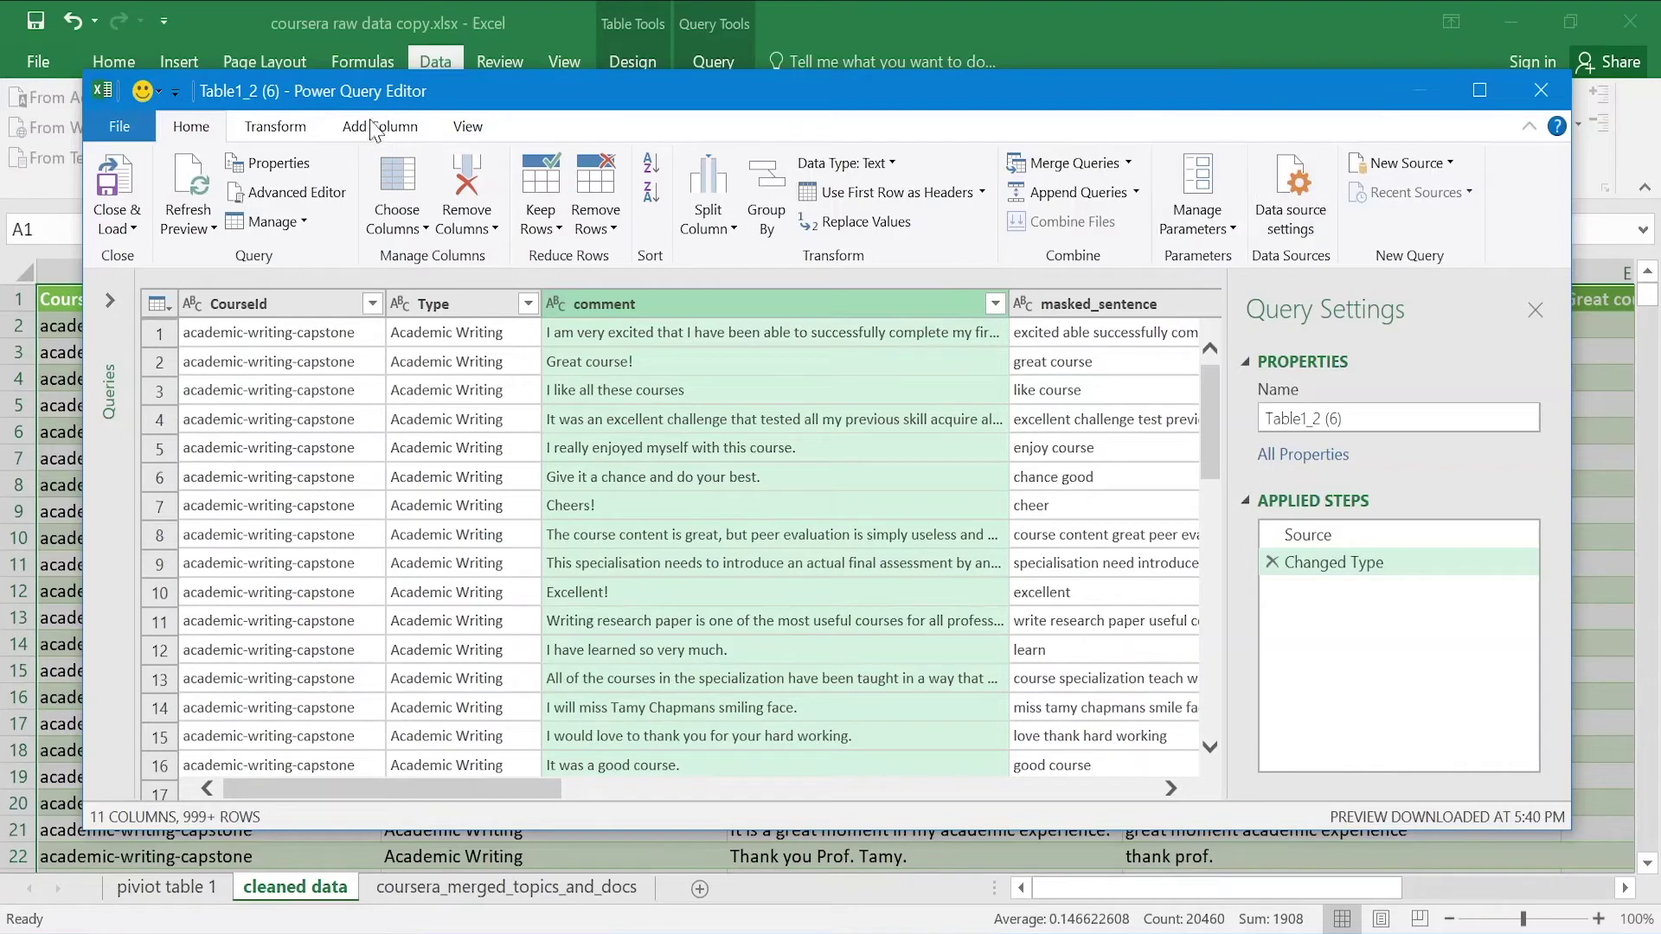
left_click(267, 136)
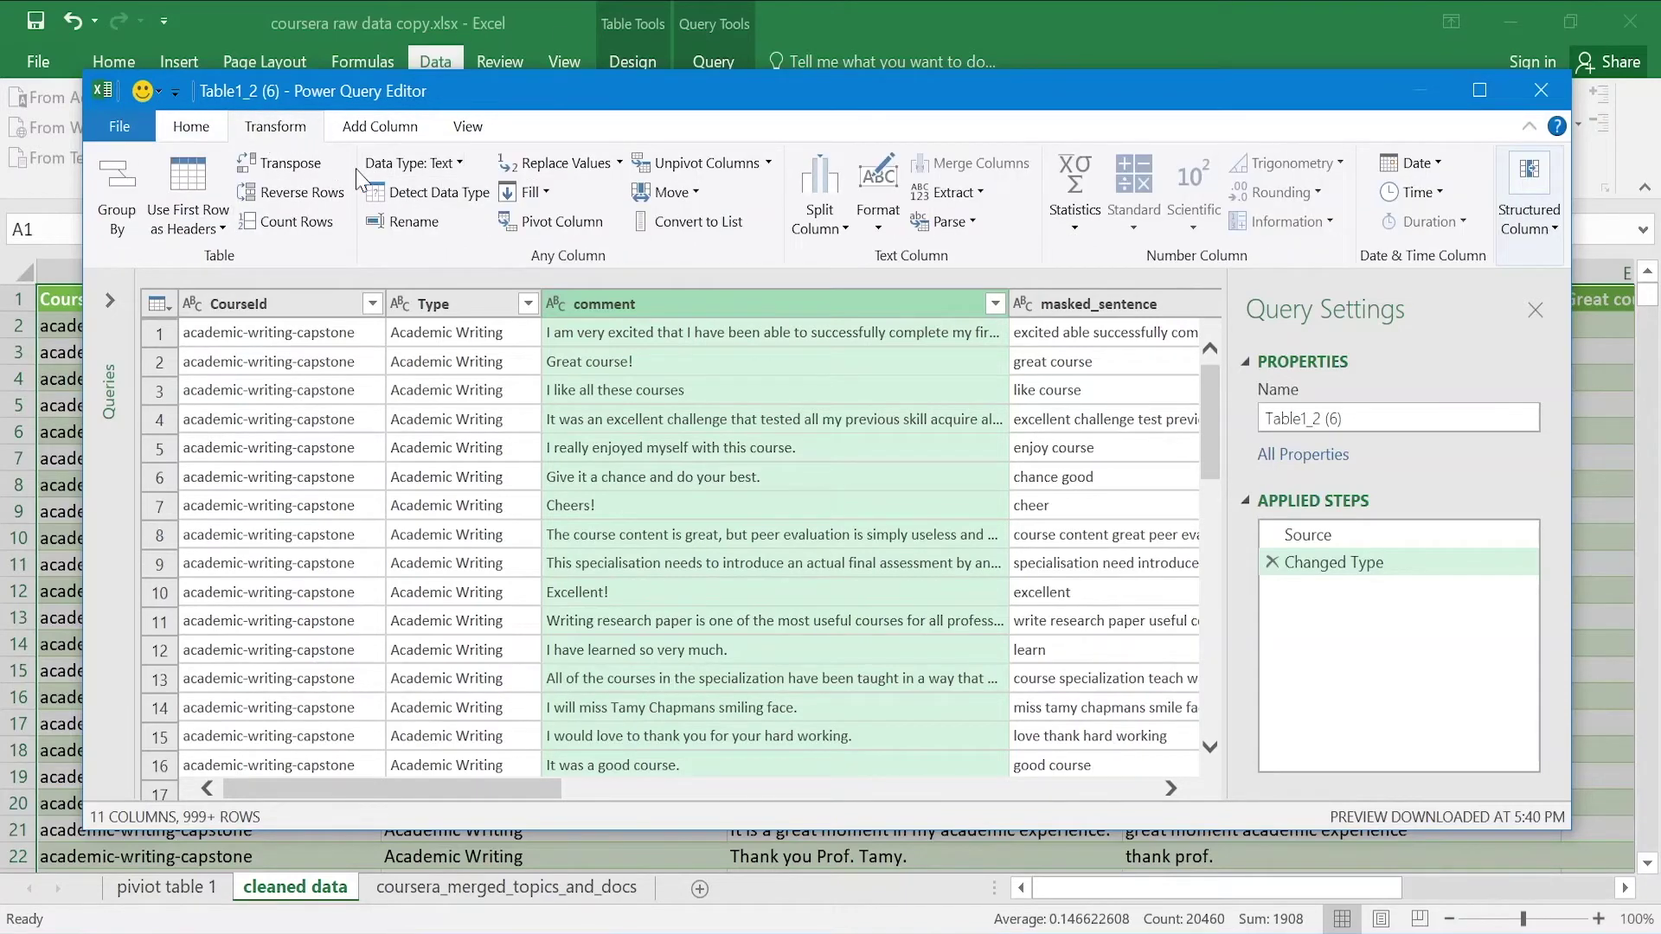
left_click(1081, 302)
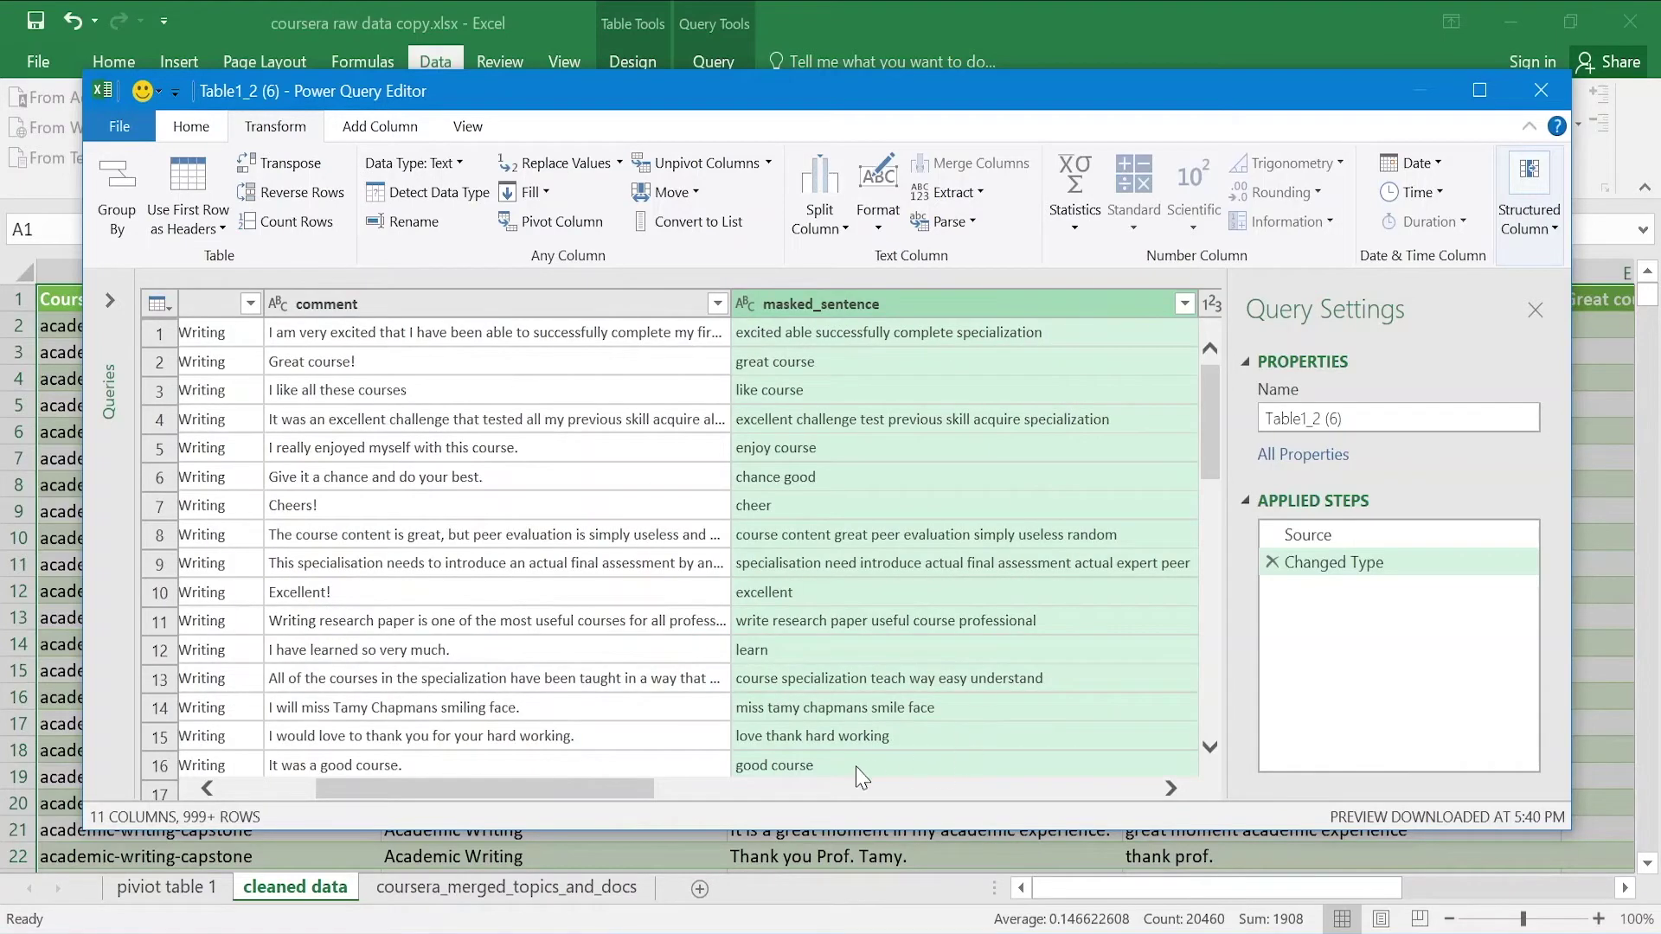
left_click_drag(531, 798, 789, 798)
left_click(554, 314)
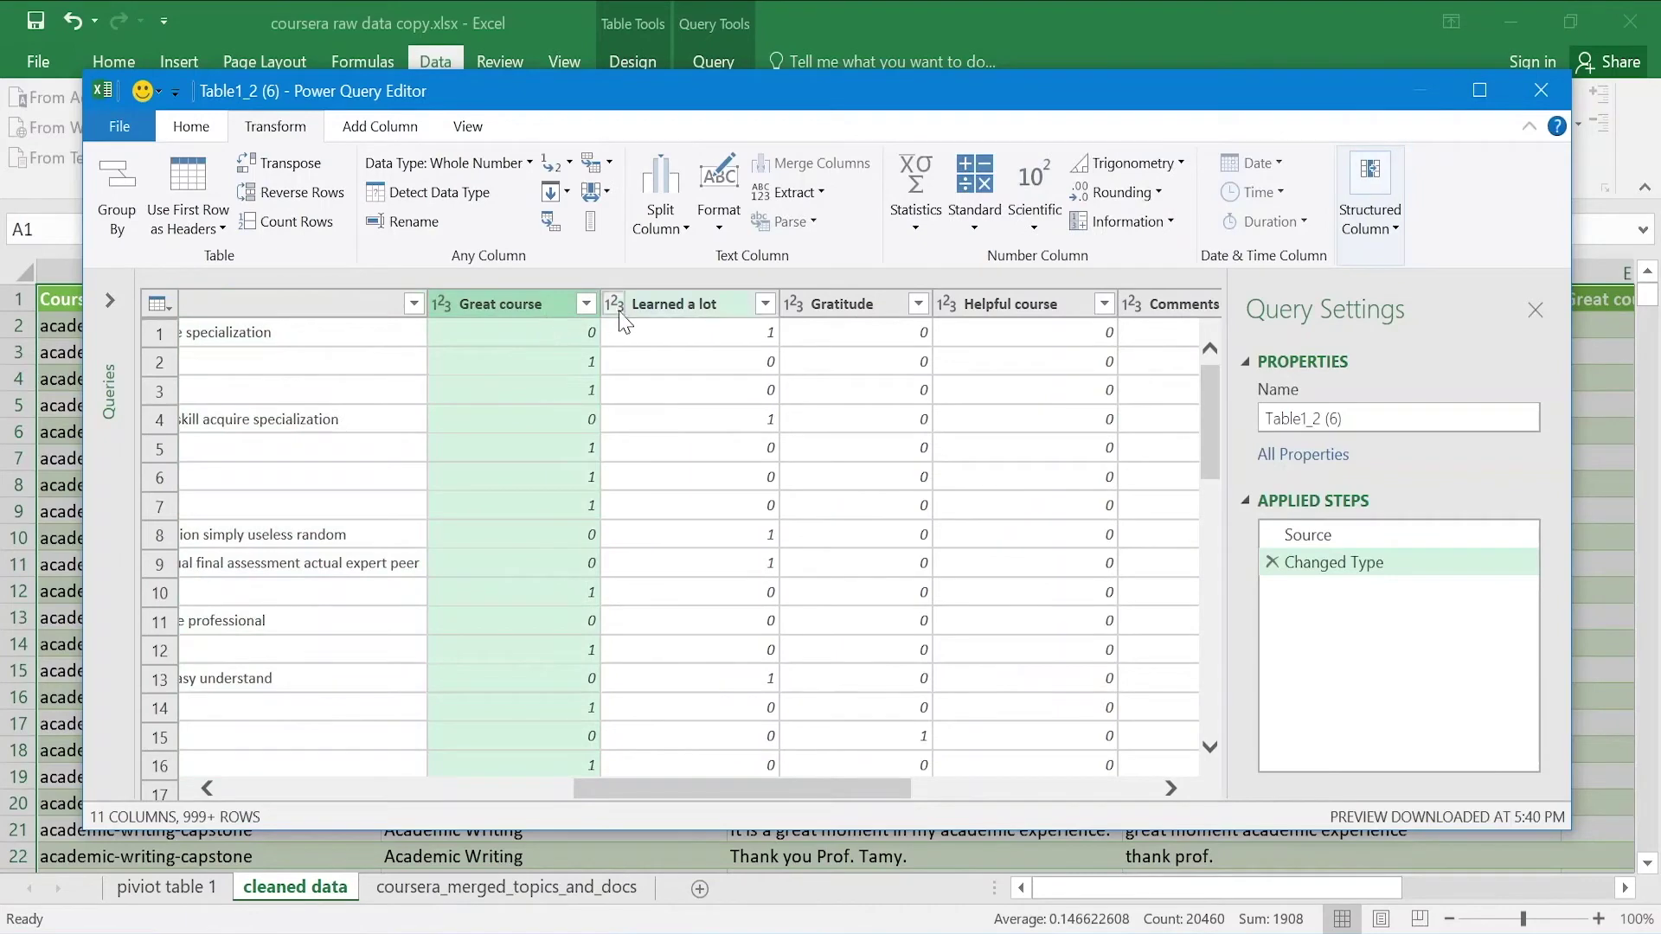
left_click(655, 310, "ctrl")
left_click(872, 308, "ctrl")
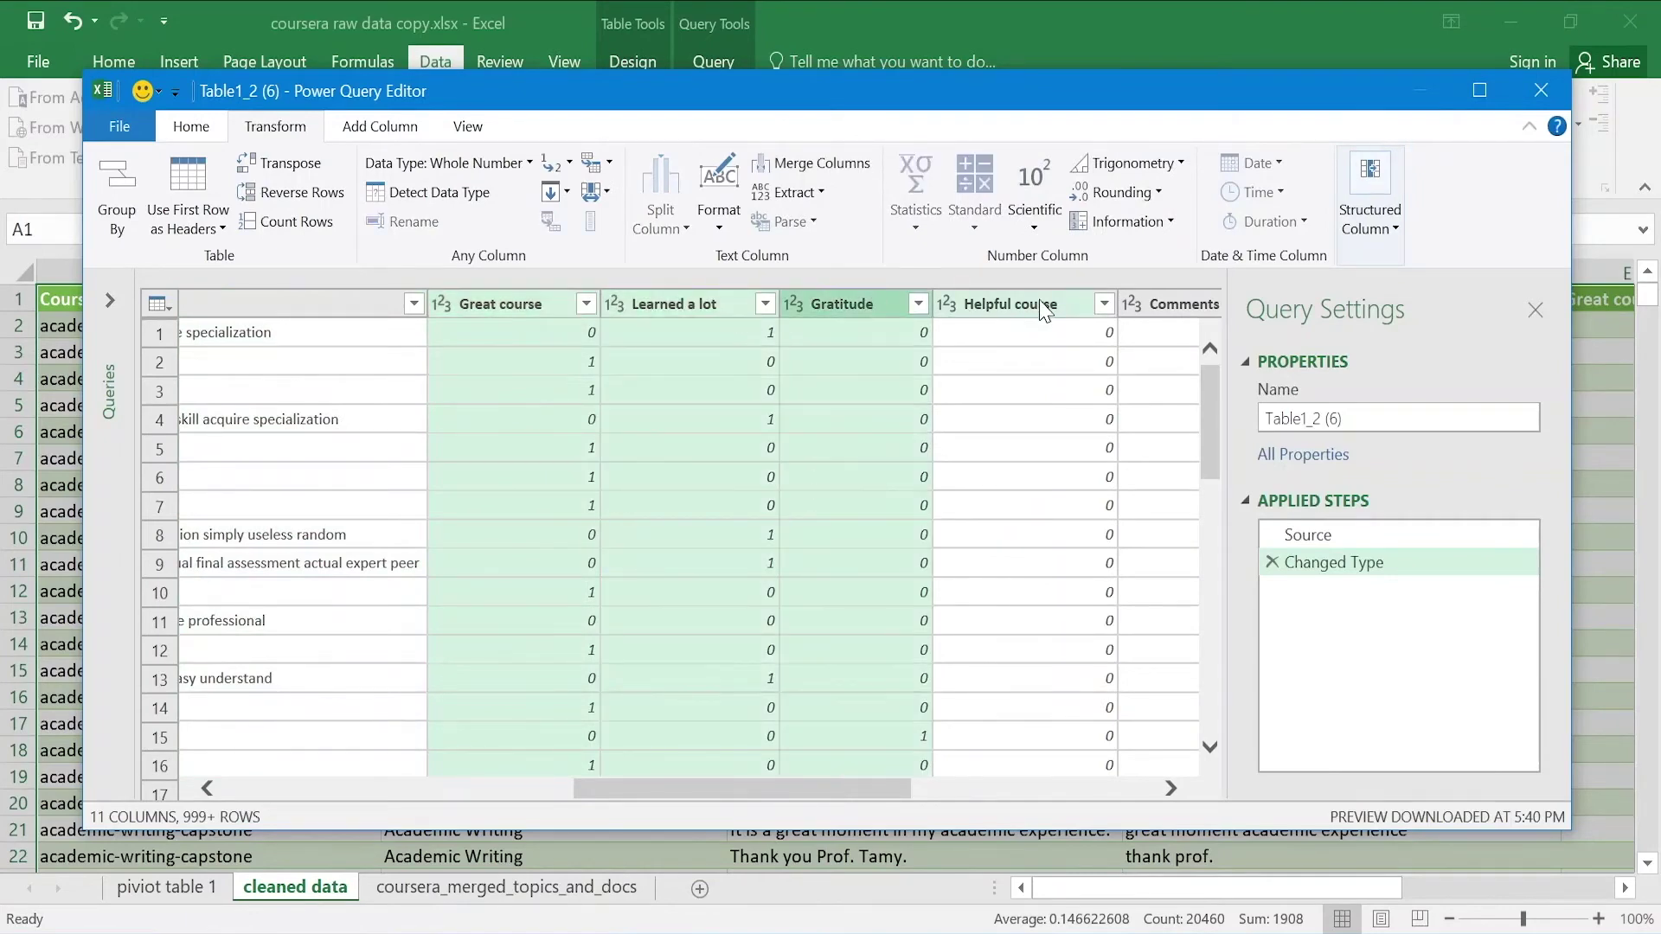
left_click(1042, 308, "ctrl")
left_click(1178, 313, "ctrl")
left_click_drag(823, 801, 1017, 789)
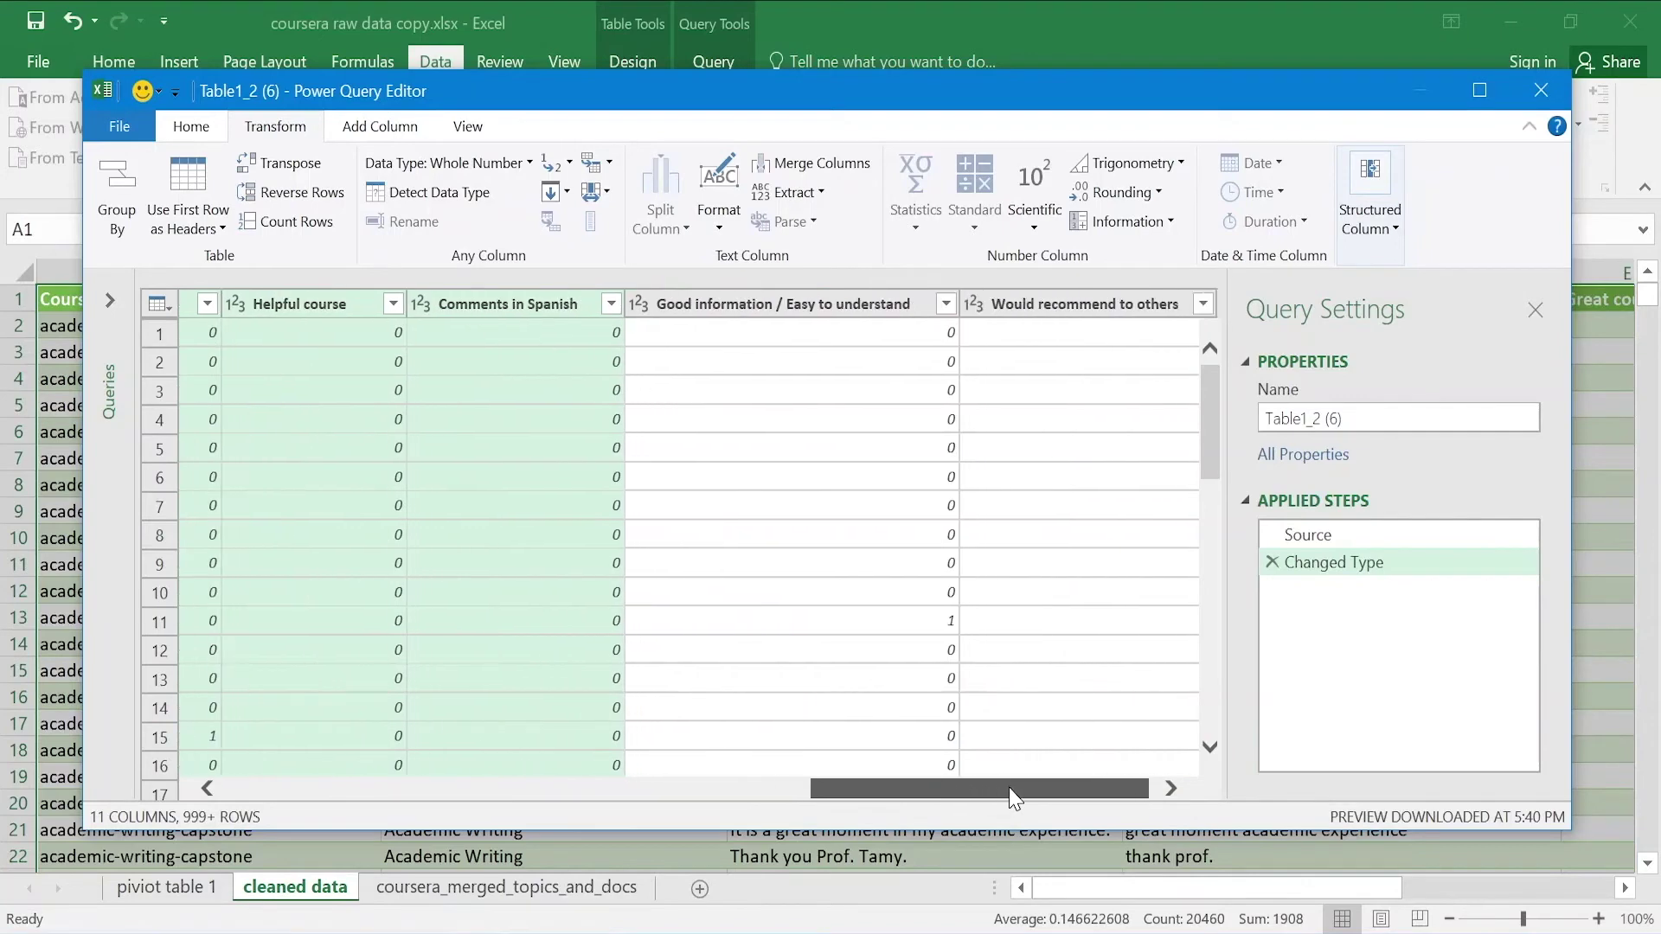
left_click(801, 311, "ctrl")
left_click(1033, 309, "ctrl")
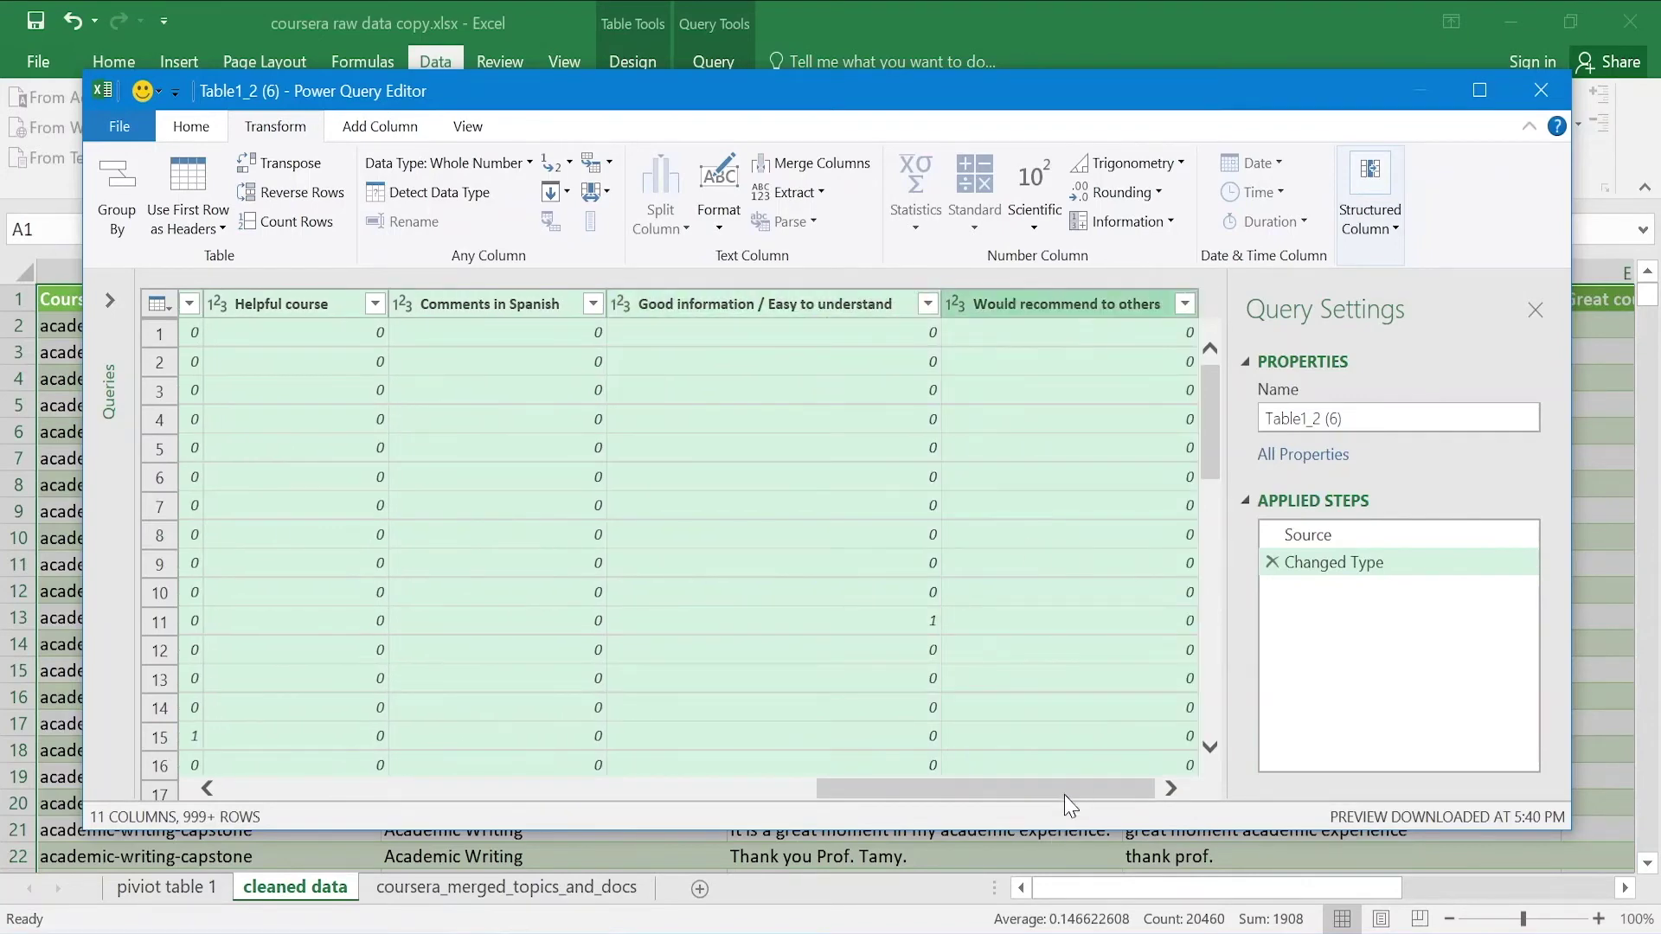
left_click_drag(1072, 800, 1015, 801)
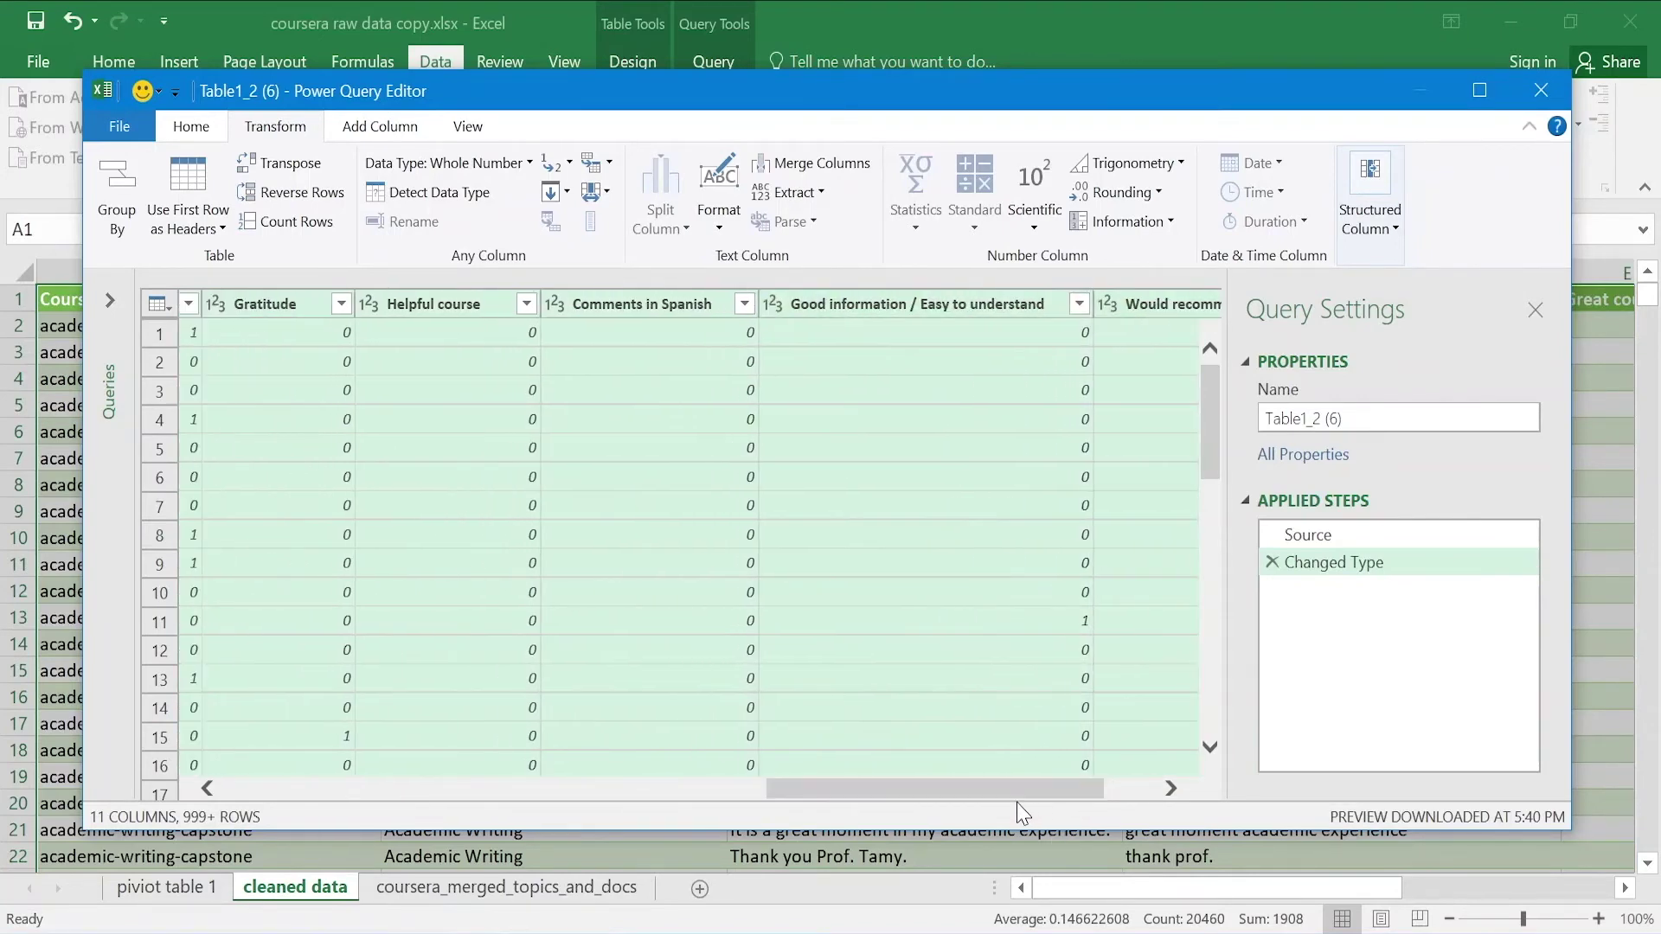
left_click(591, 164)
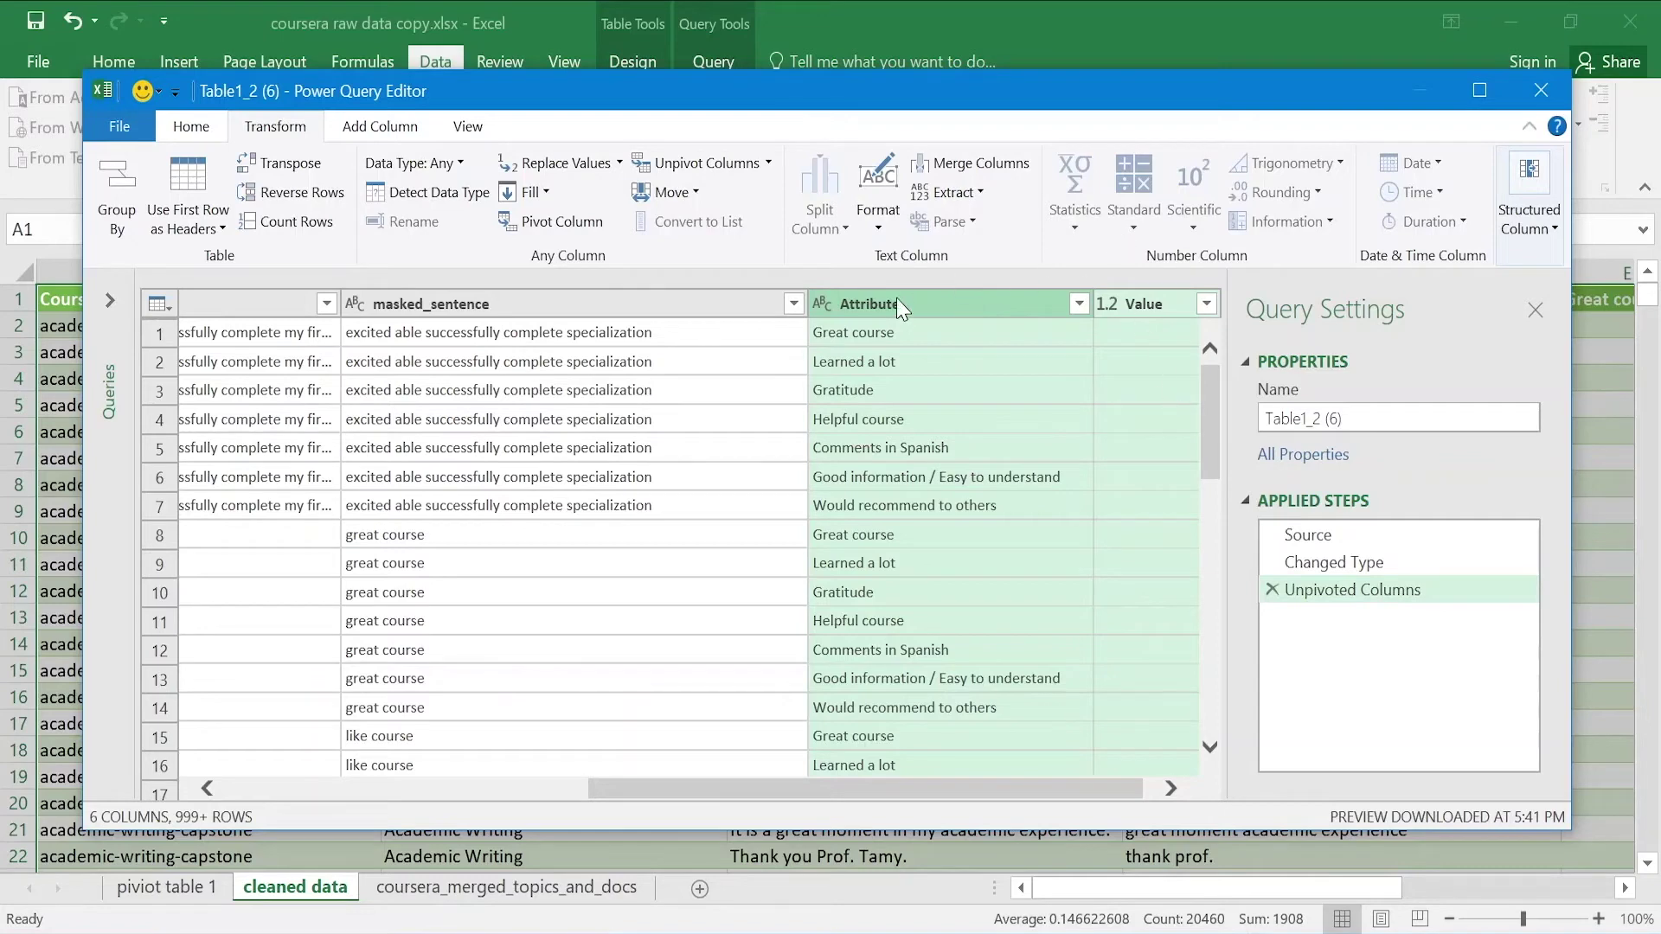
Examine how the first review's masked_sentence entries pair with the topic names in the Attribute column
left_click(596, 370)
left_click(564, 334)
left_click(557, 363)
left_click(553, 392)
left_click(545, 422)
left_click(538, 450)
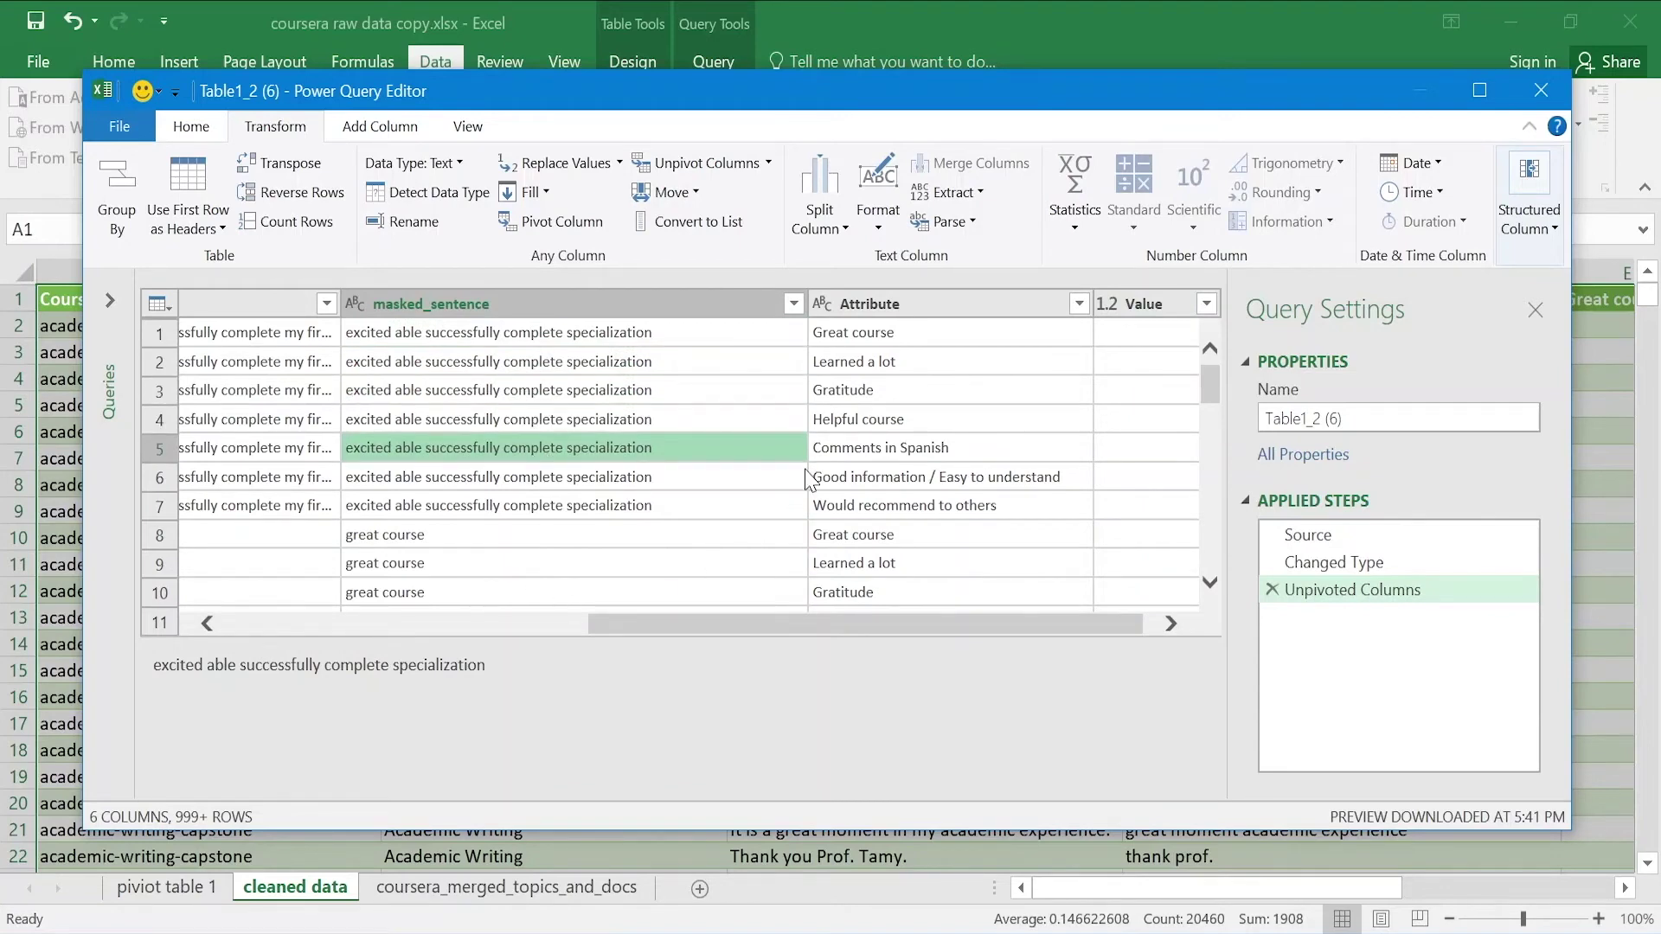
left_click(890, 306)
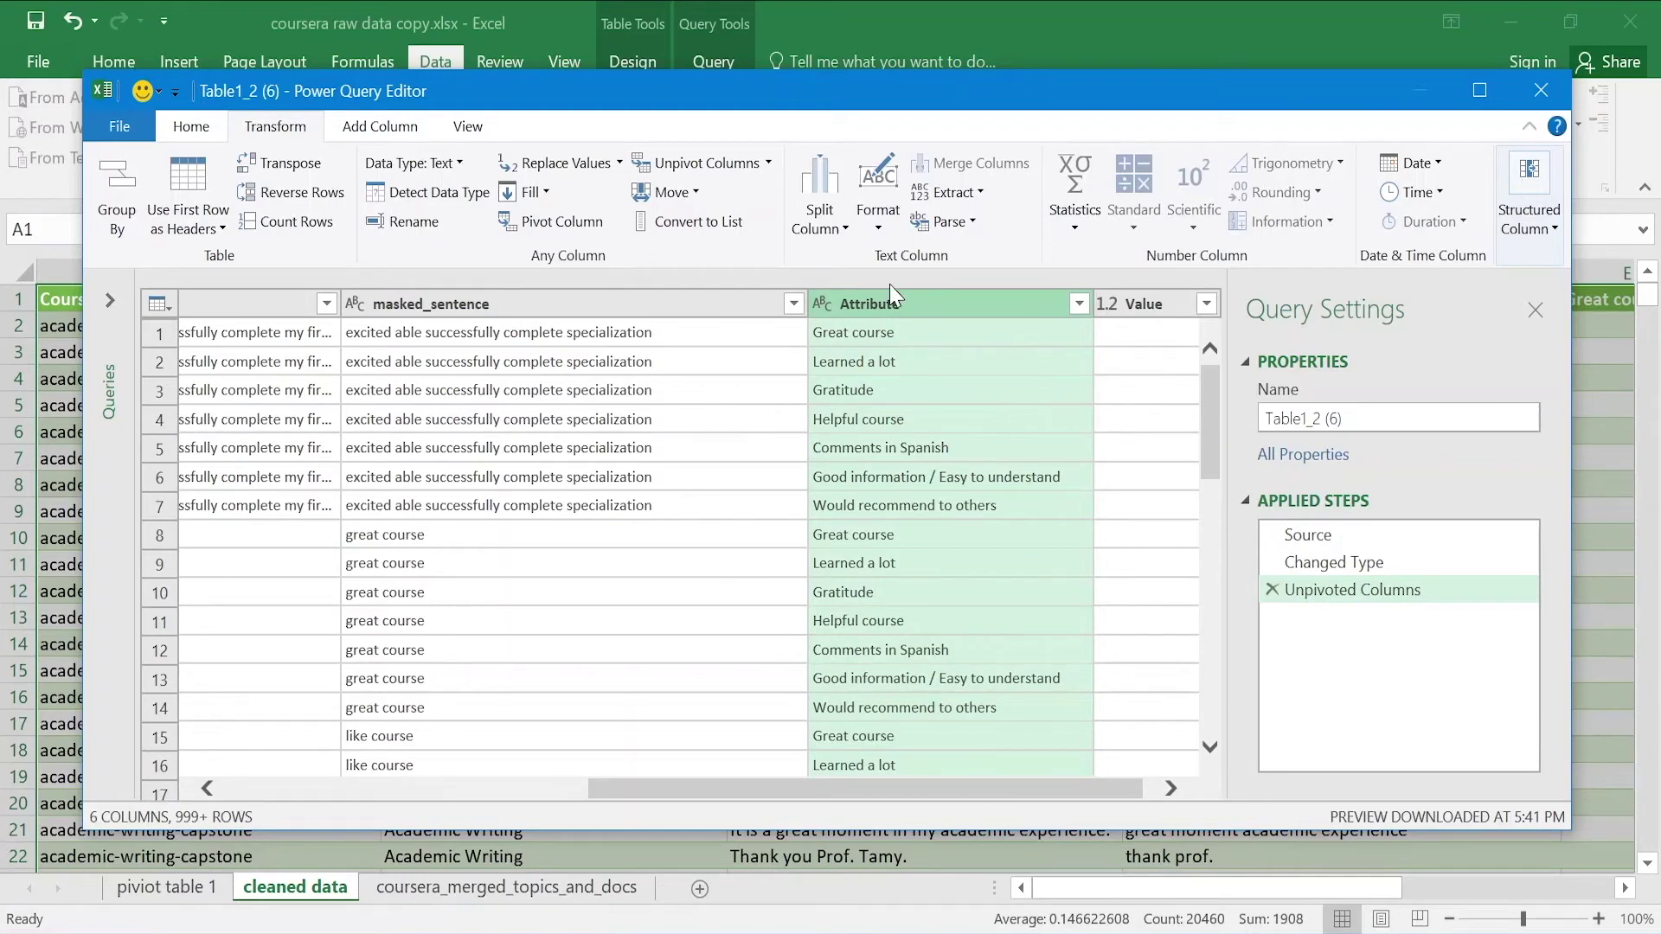
left_click(402, 340)
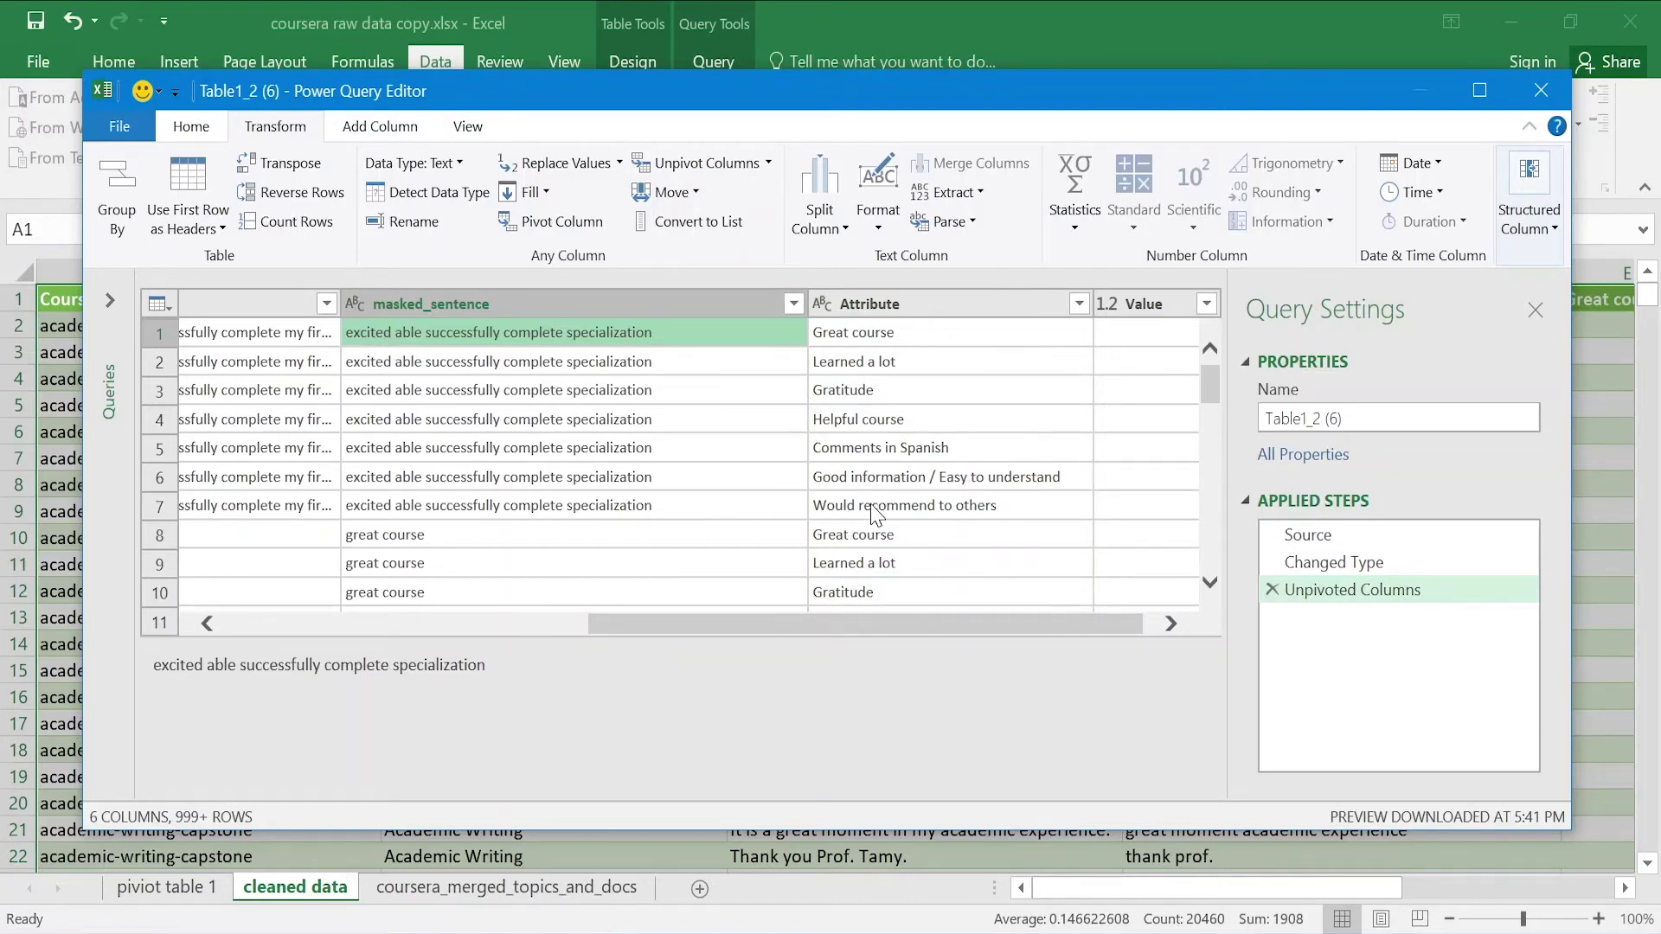
left_click(911, 341)
left_click(903, 510)
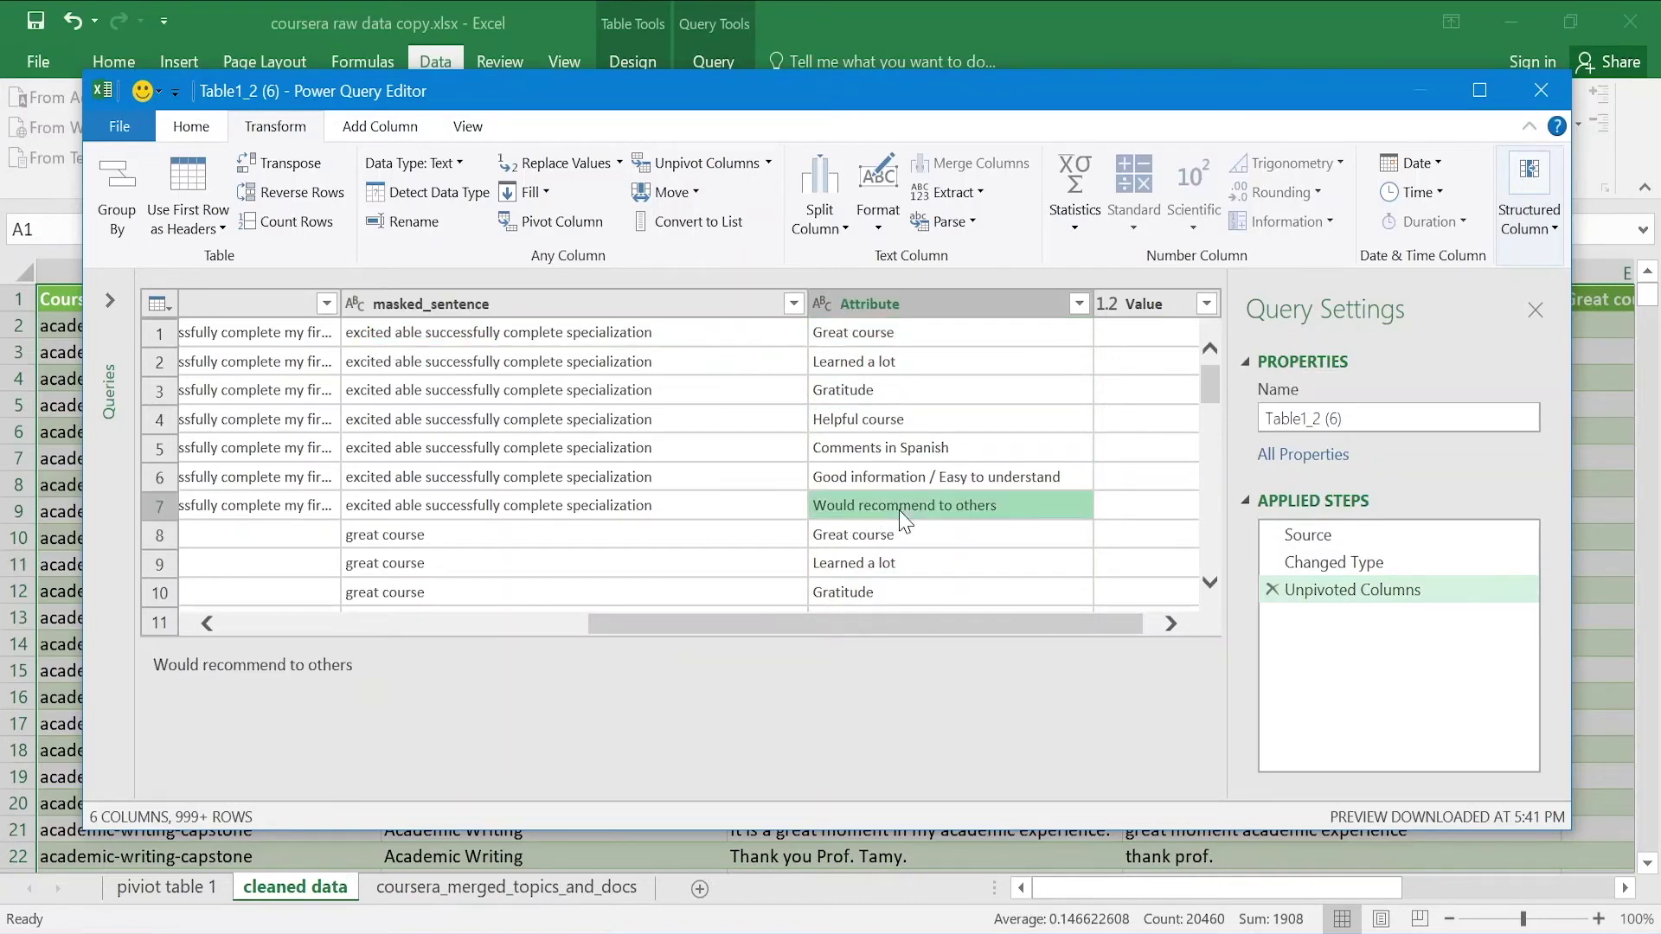
Examine the Value column entries for the first review's topics, including the Learned a lot row
left_click_drag(822, 624, 861, 616)
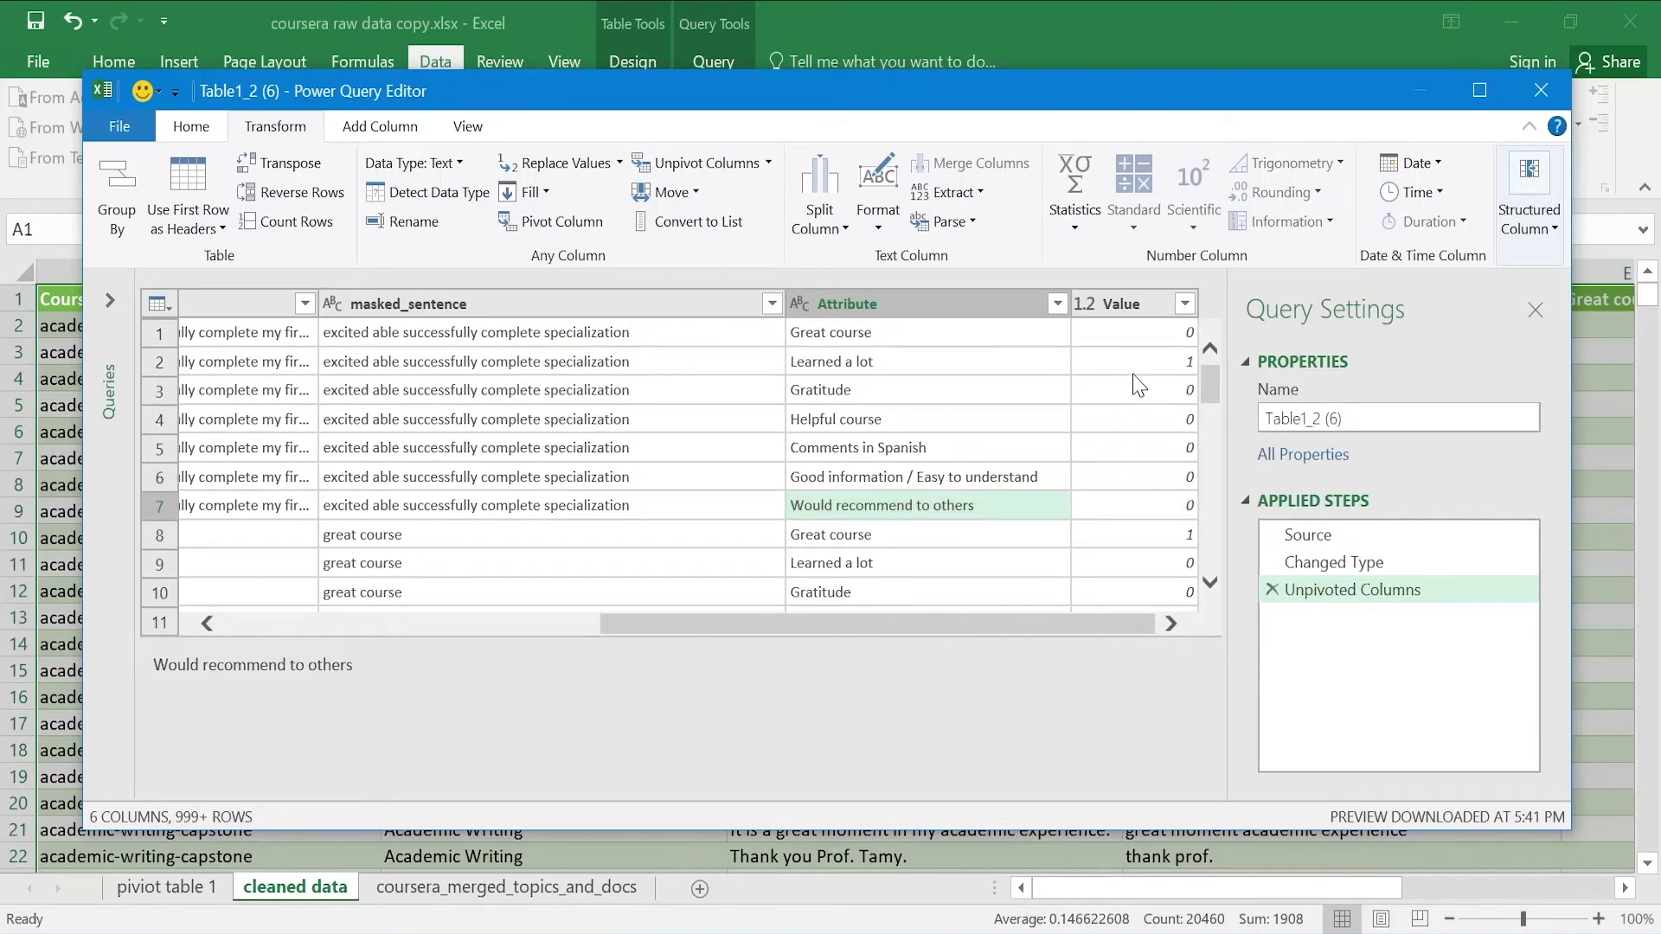
left_click(1134, 336)
left_click(1113, 401)
left_click(1106, 439)
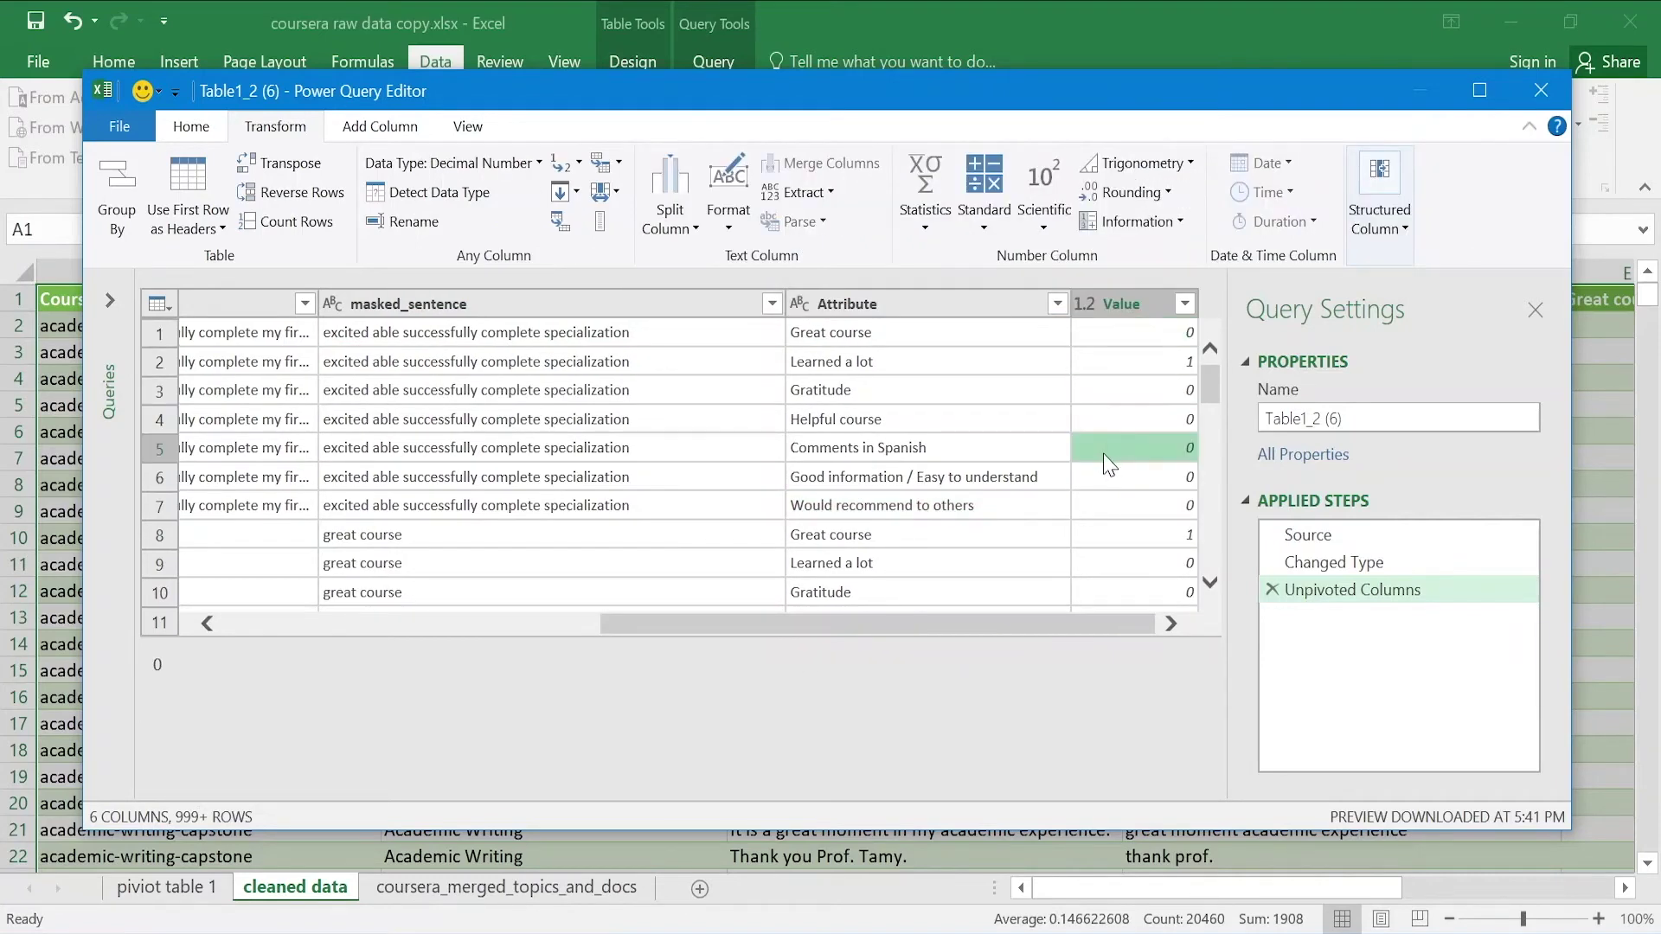
left_click(1099, 487)
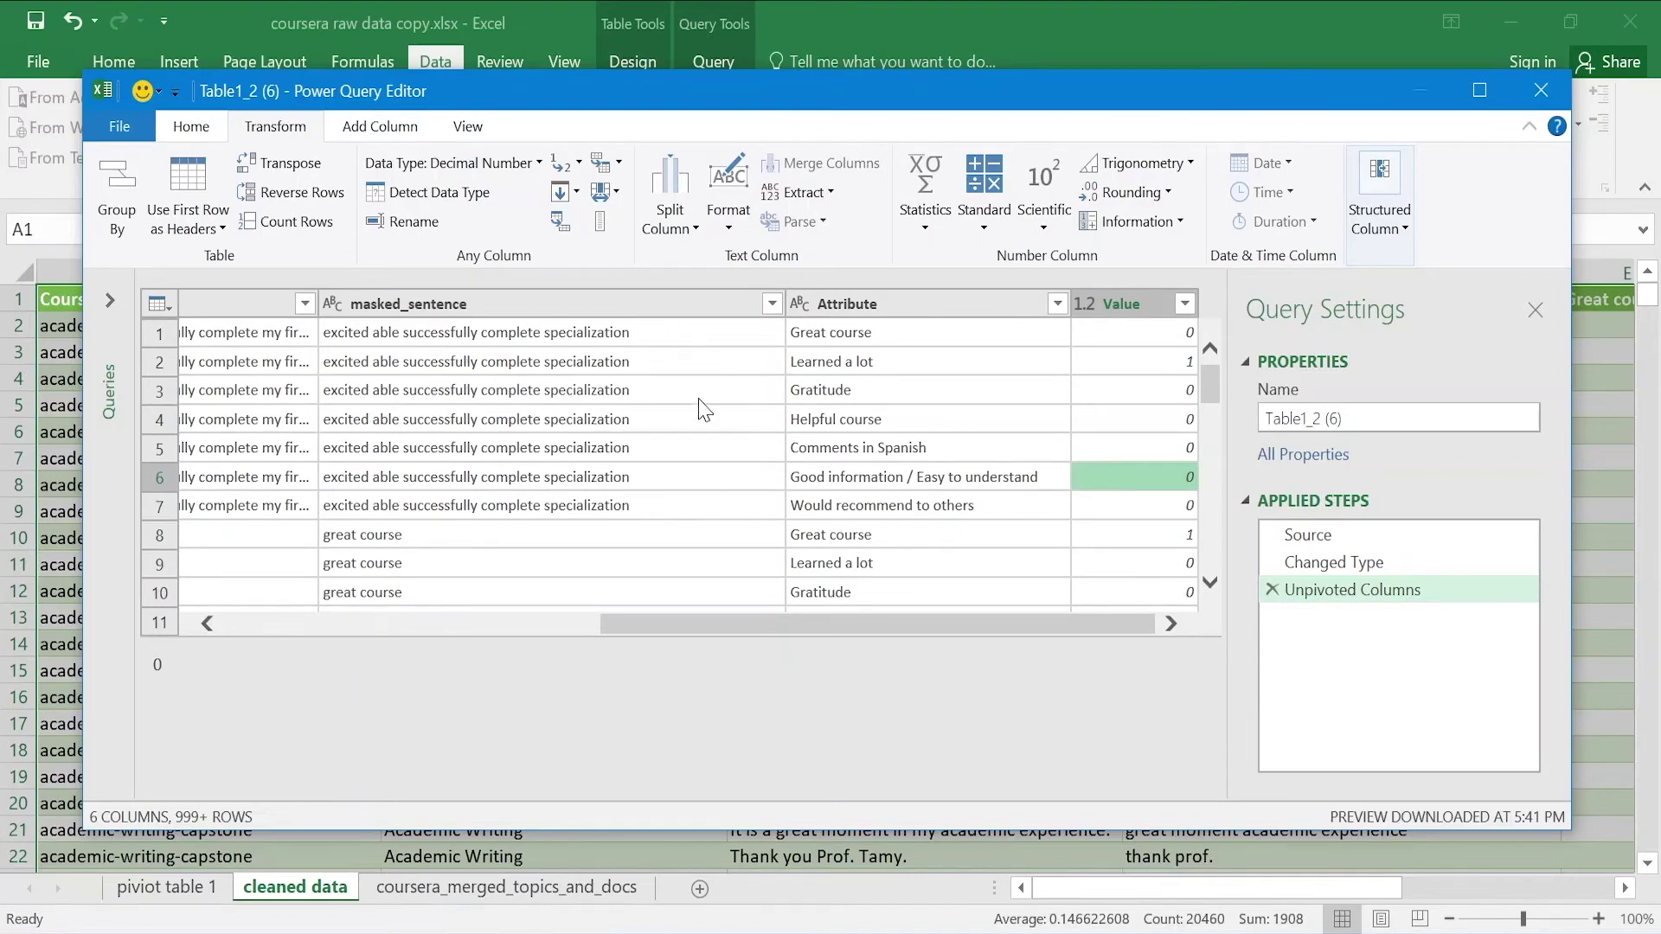
left_click(1134, 366)
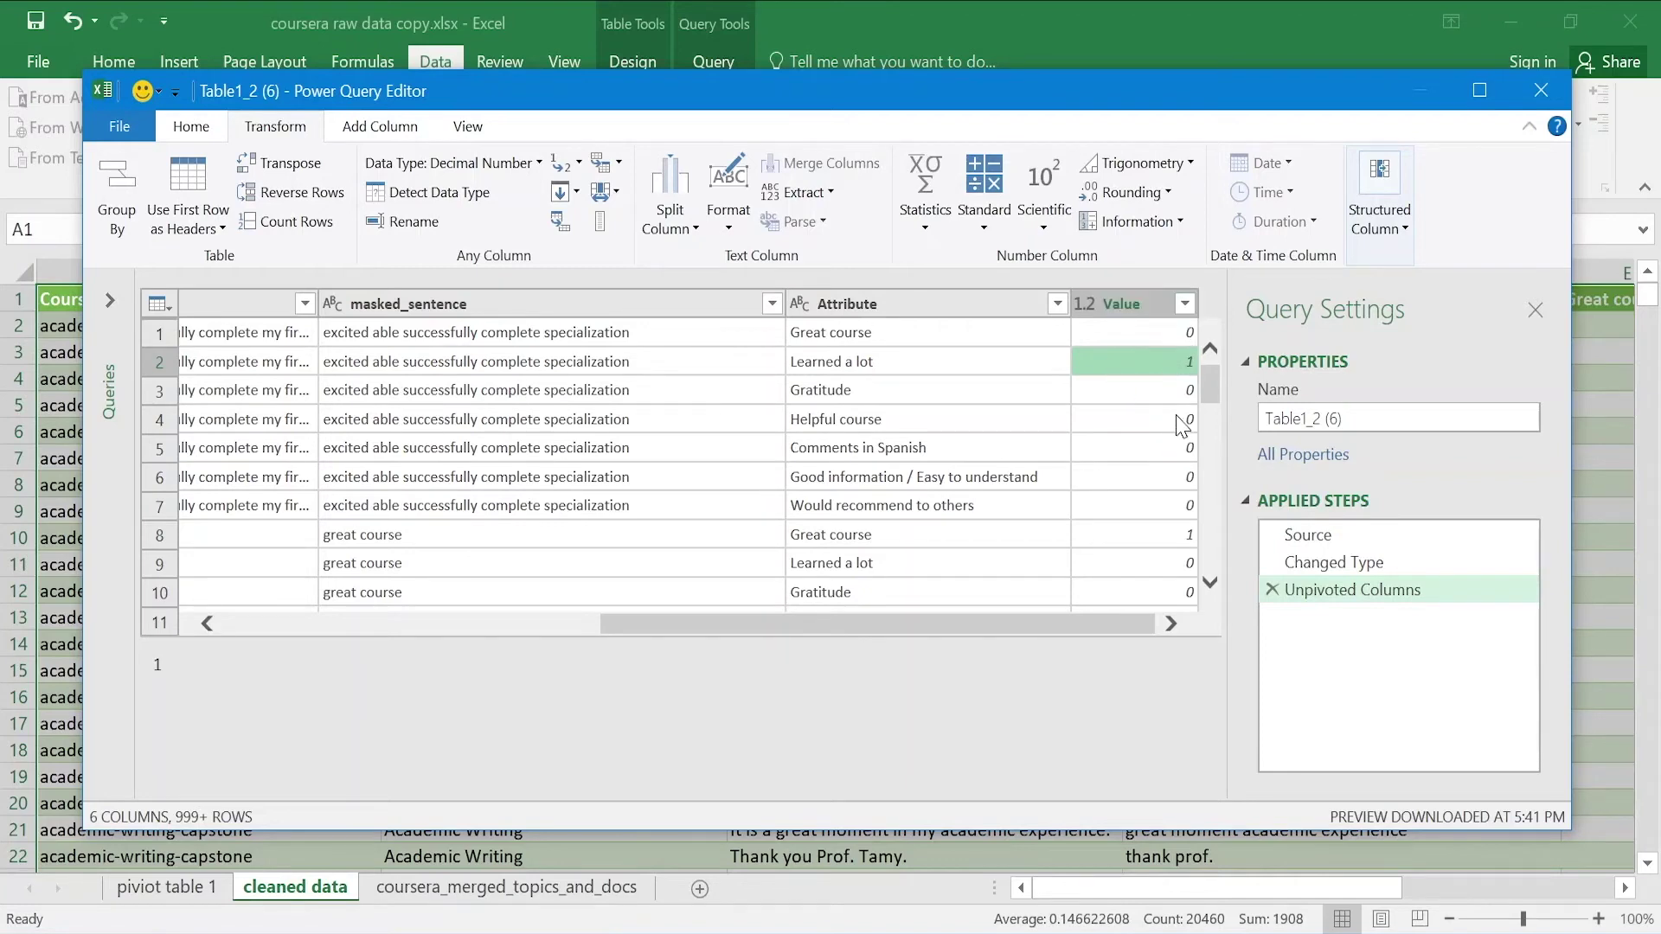
Check the remaining Value entries for the first review's topics, from Gratitude through Would recommend to others
left_click(1159, 393)
left_click(1134, 423)
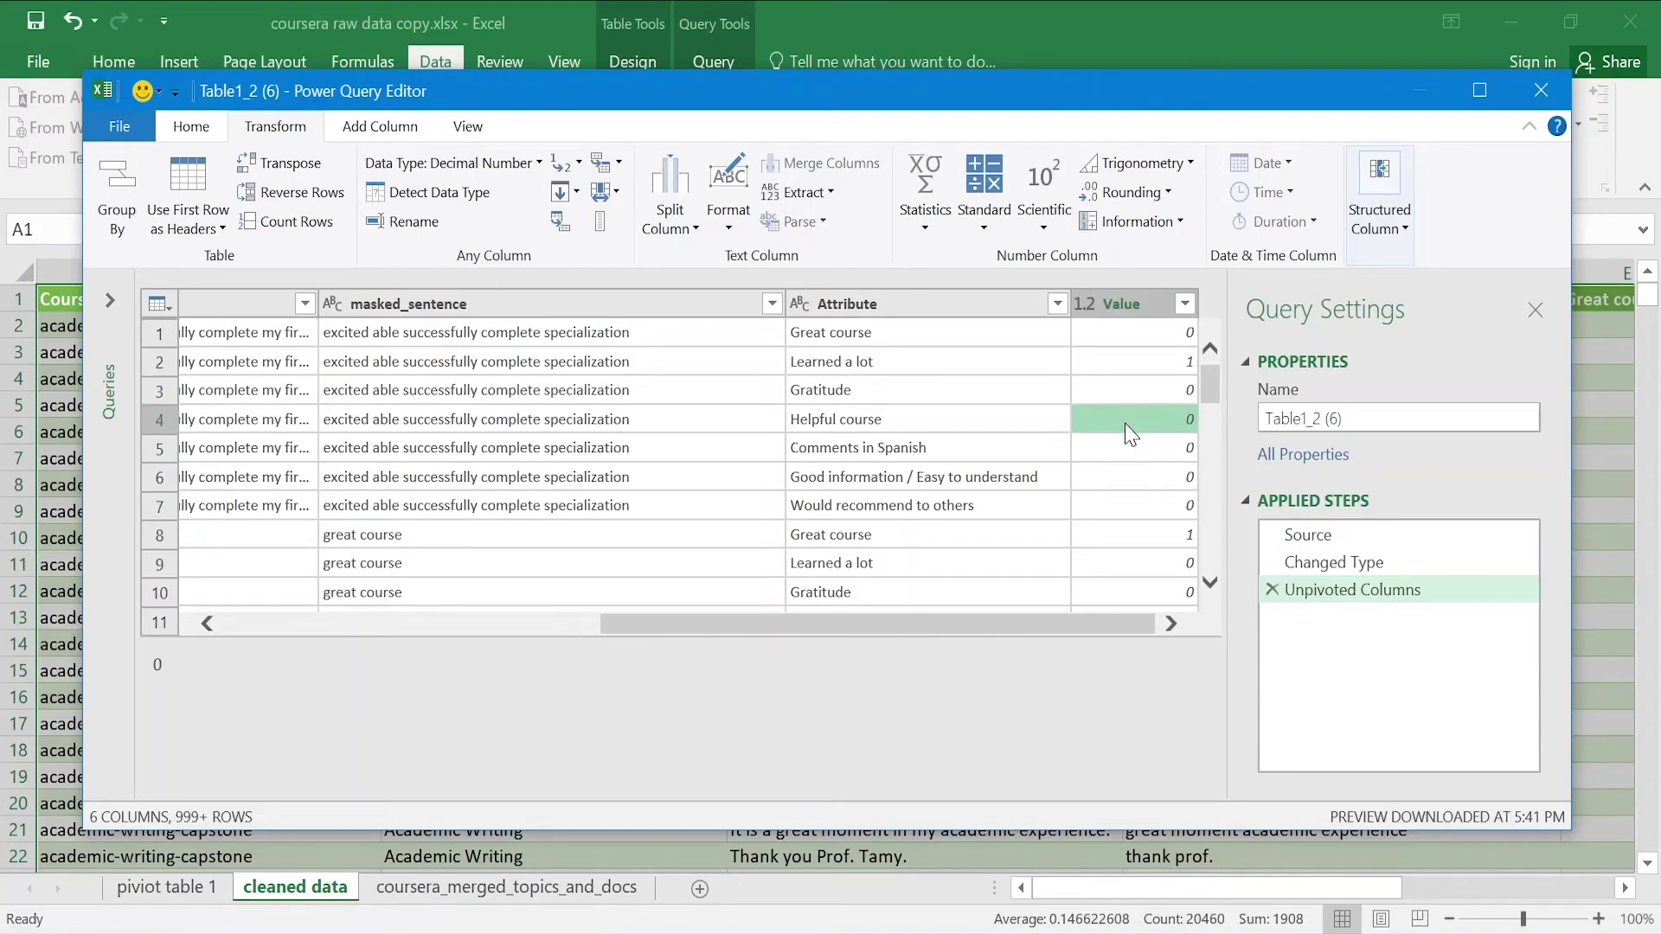
left_click(1124, 439)
left_click(1121, 484)
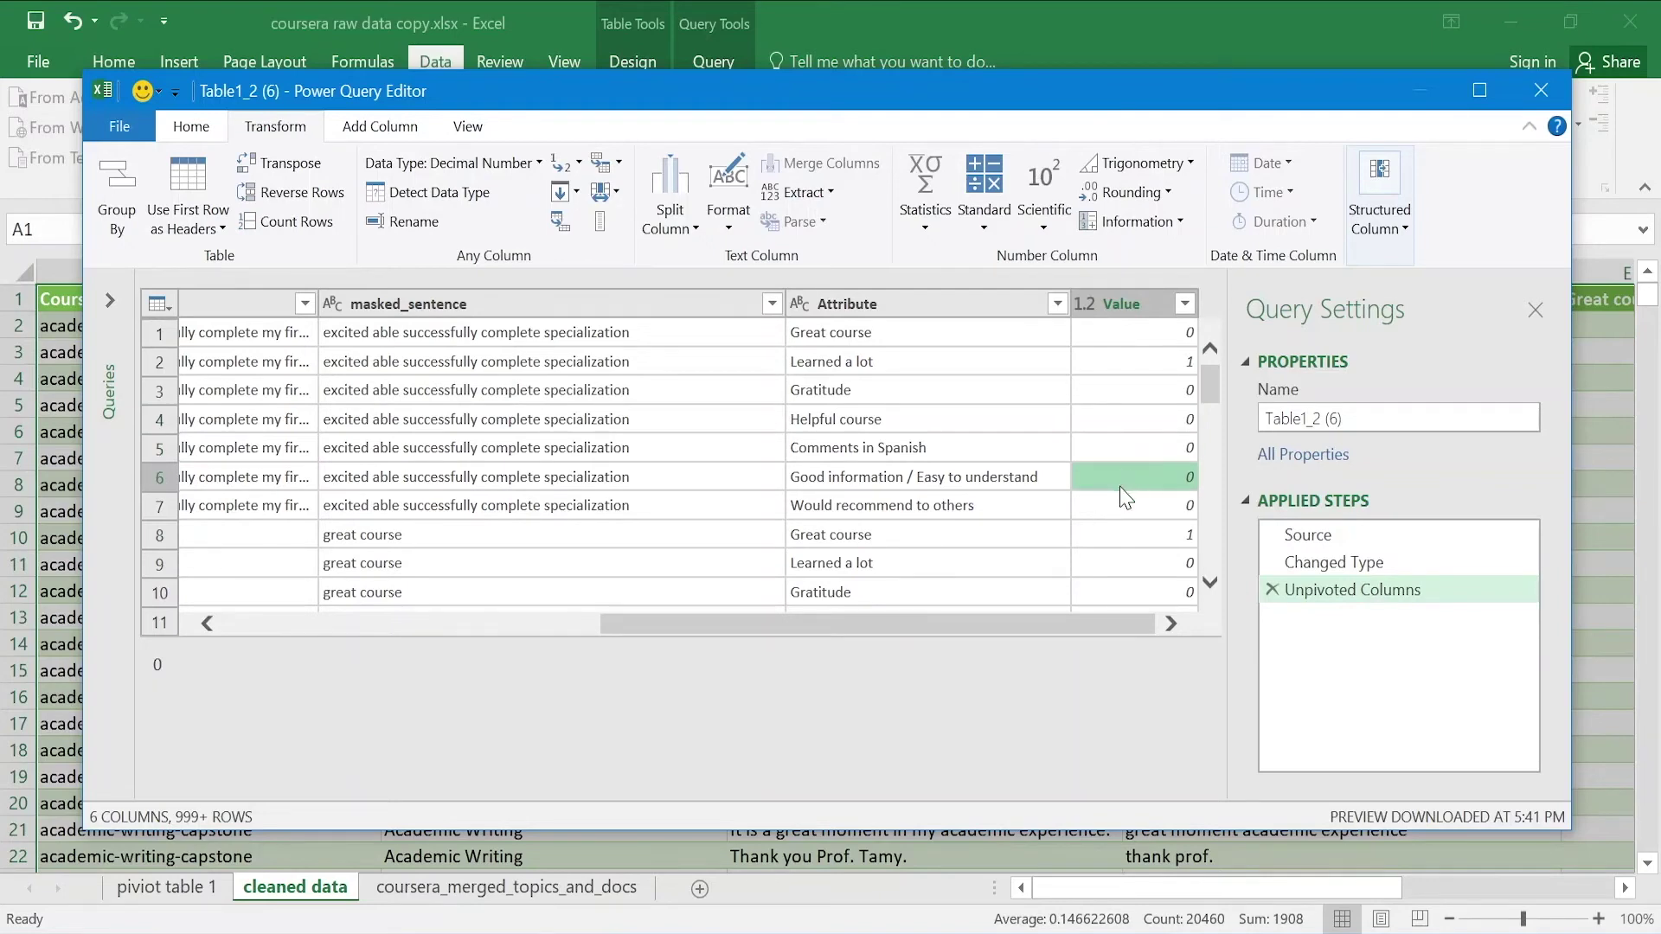
left_click(1119, 508)
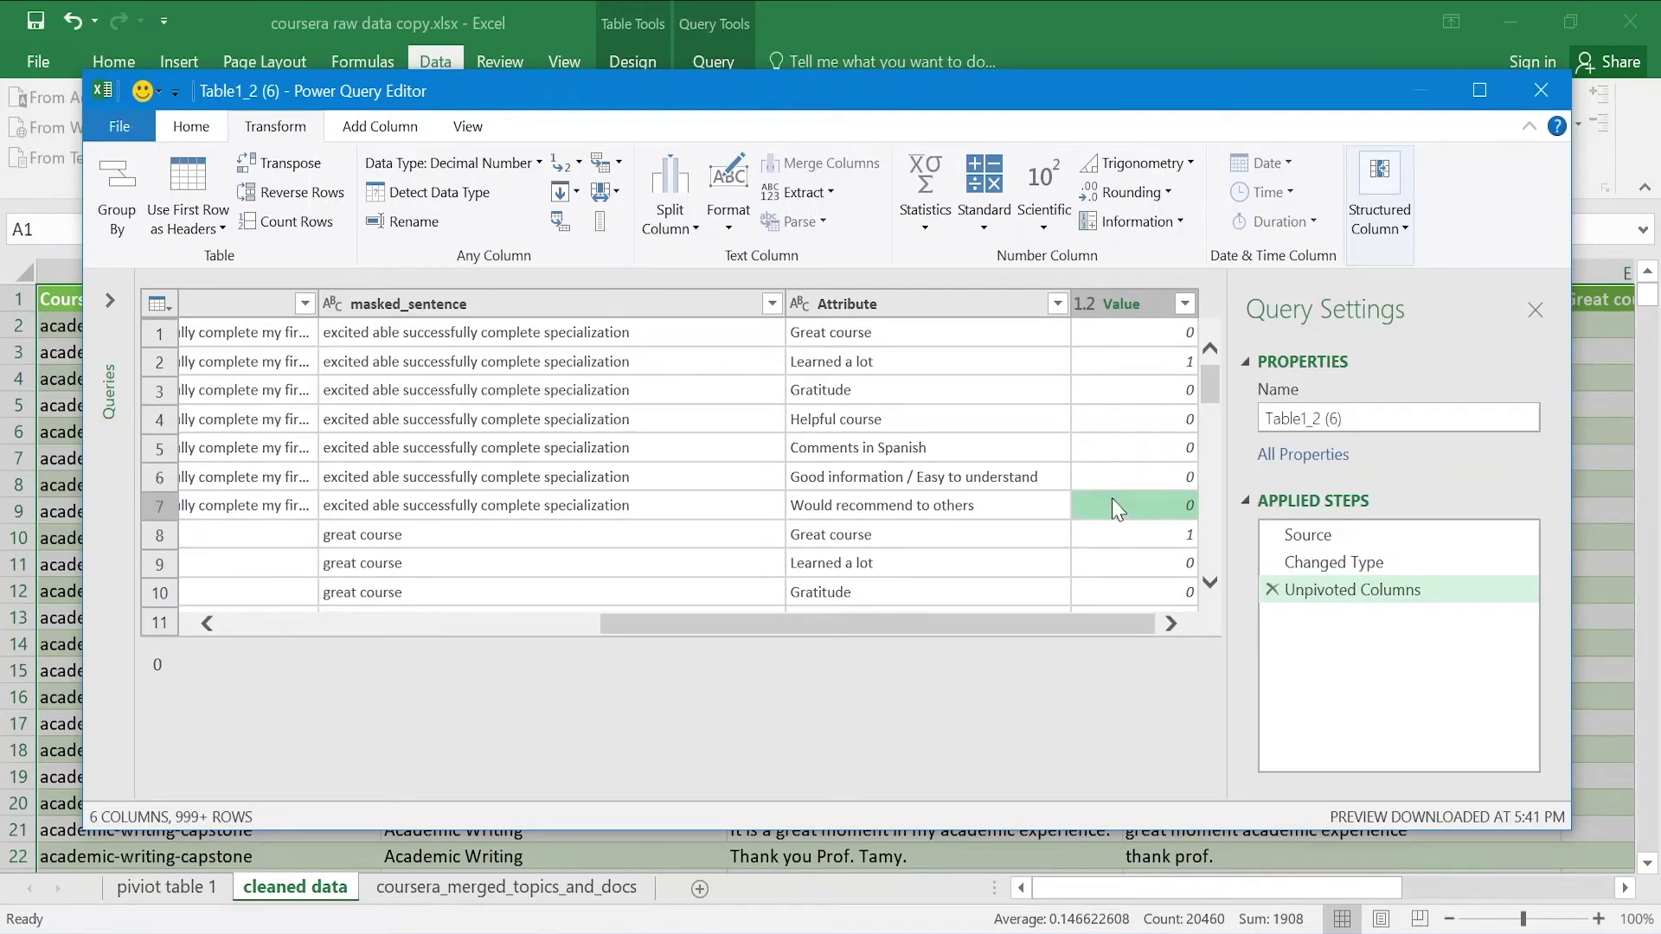
Filter the Value column to exclude the rows with 0
left_click(1186, 304)
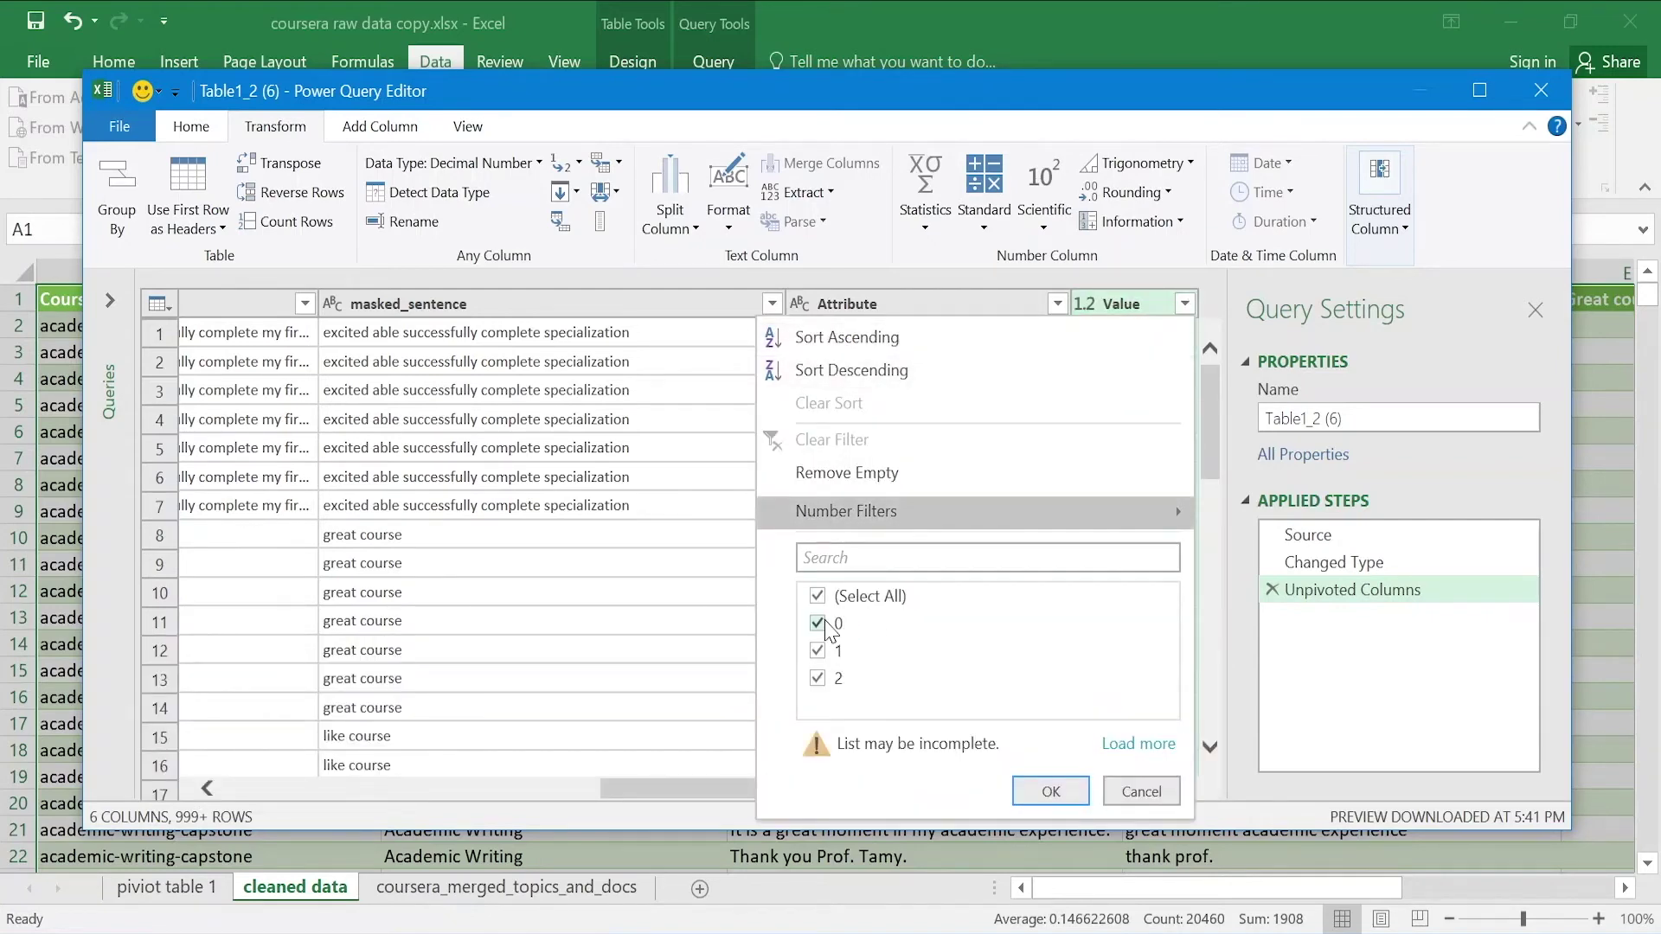
left_click(820, 624)
left_click(1050, 791)
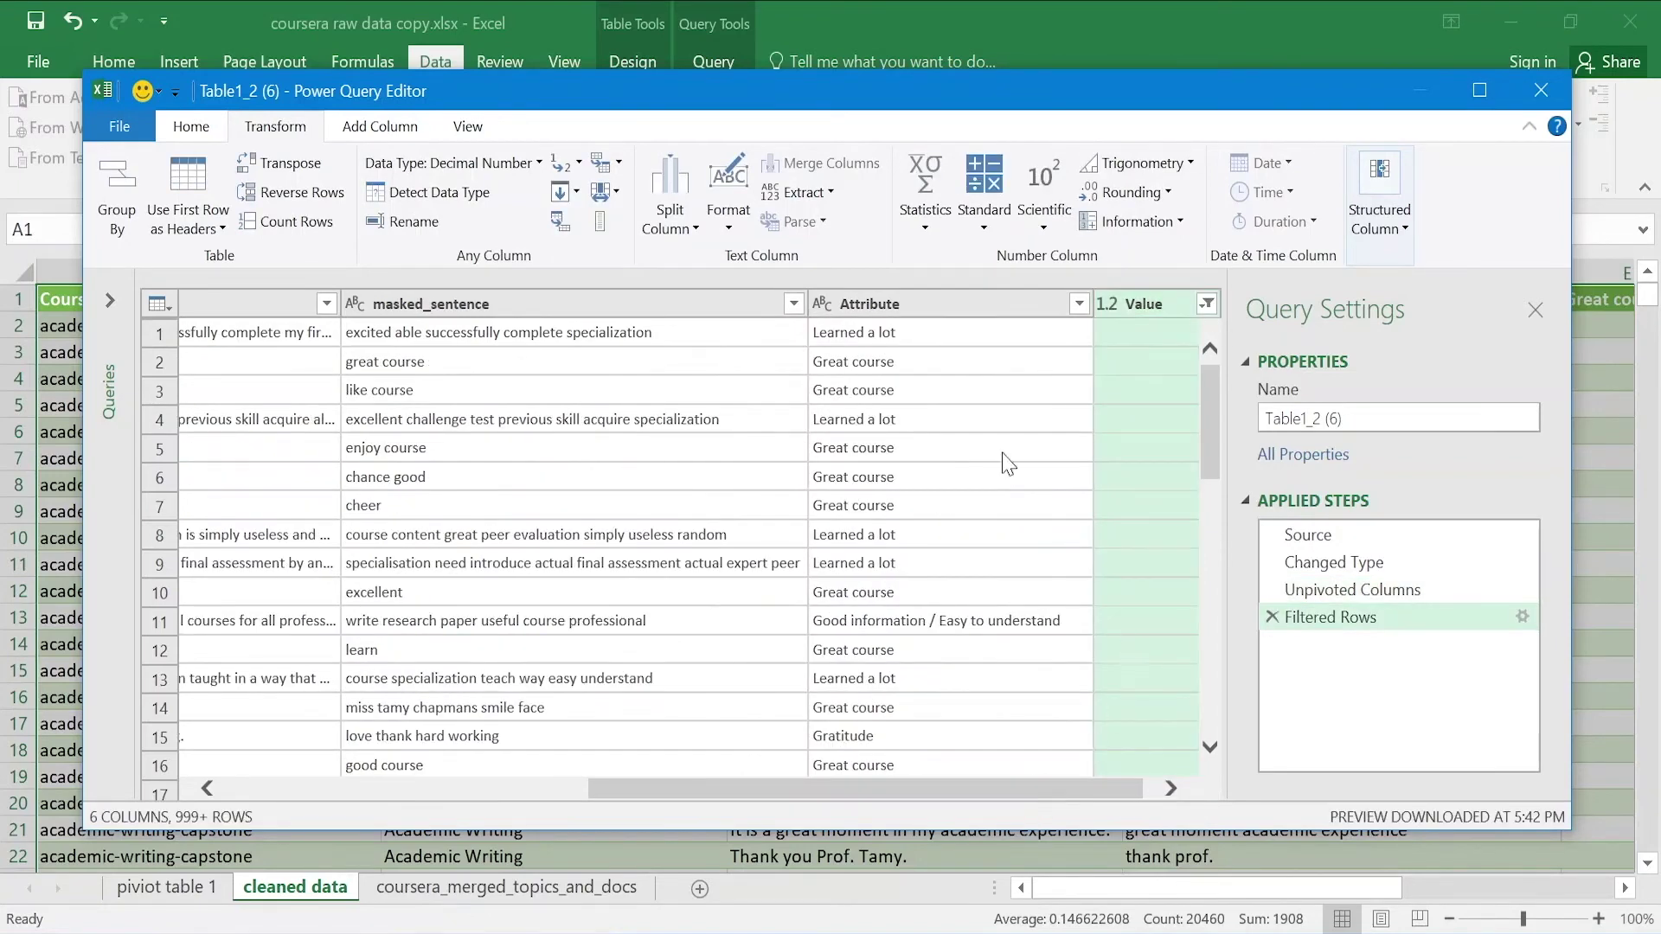
Remove the Value column from the filtered query, keeping the Attribute column
left_click_drag(698, 789, 502, 792)
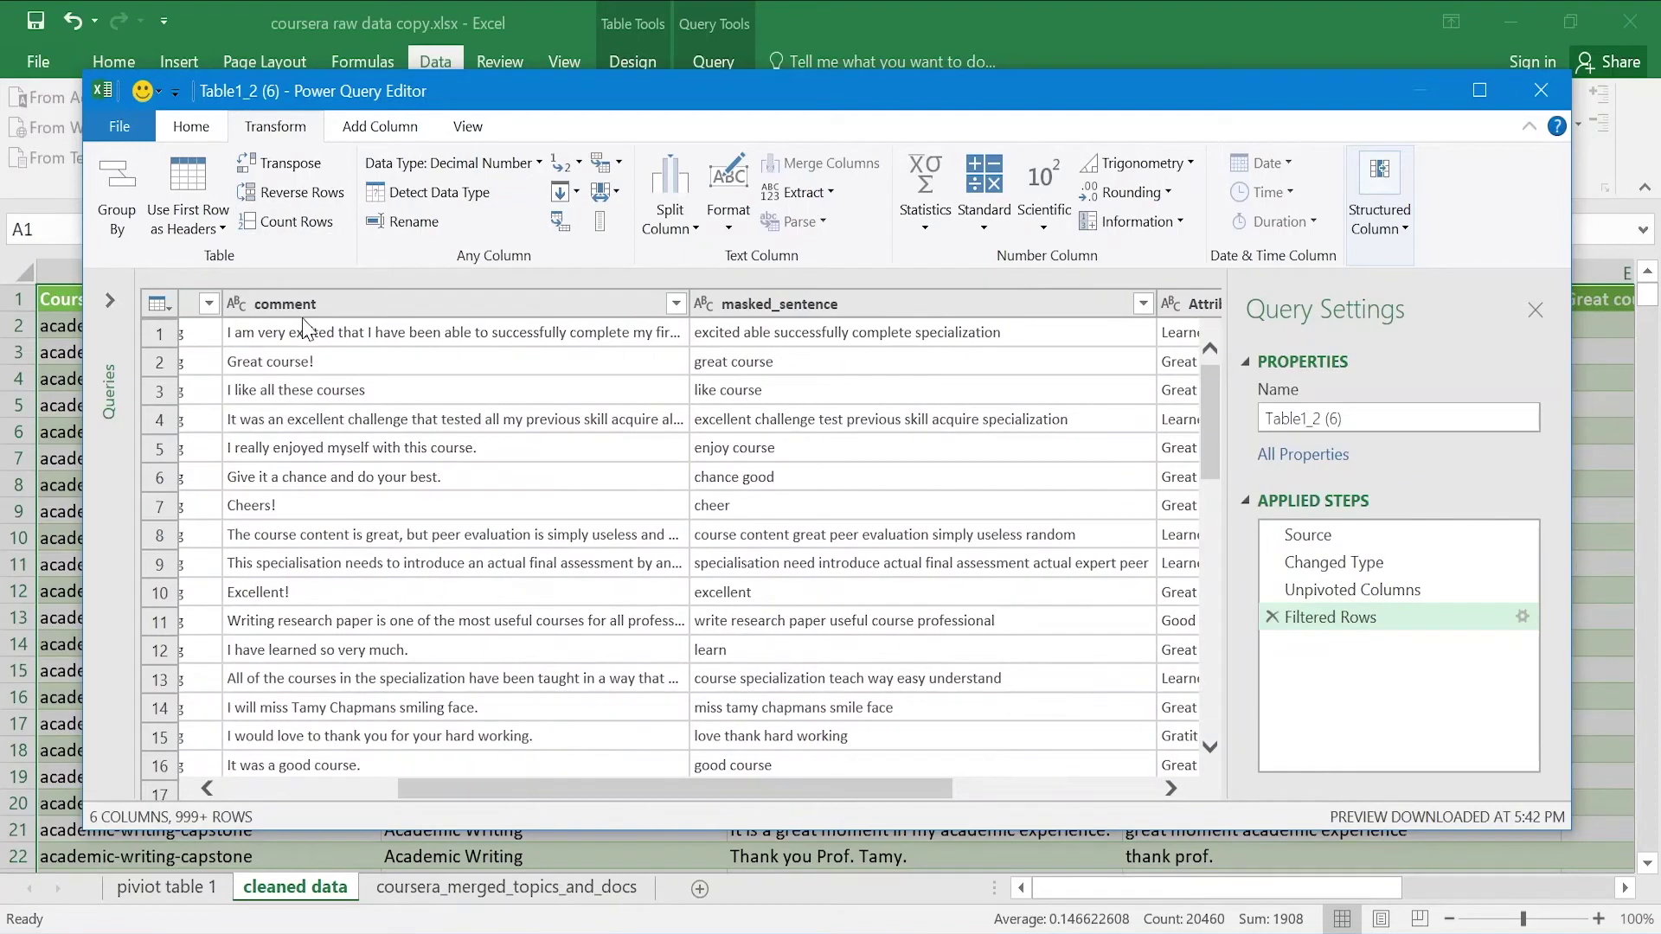
left_click_drag(745, 789, 931, 751)
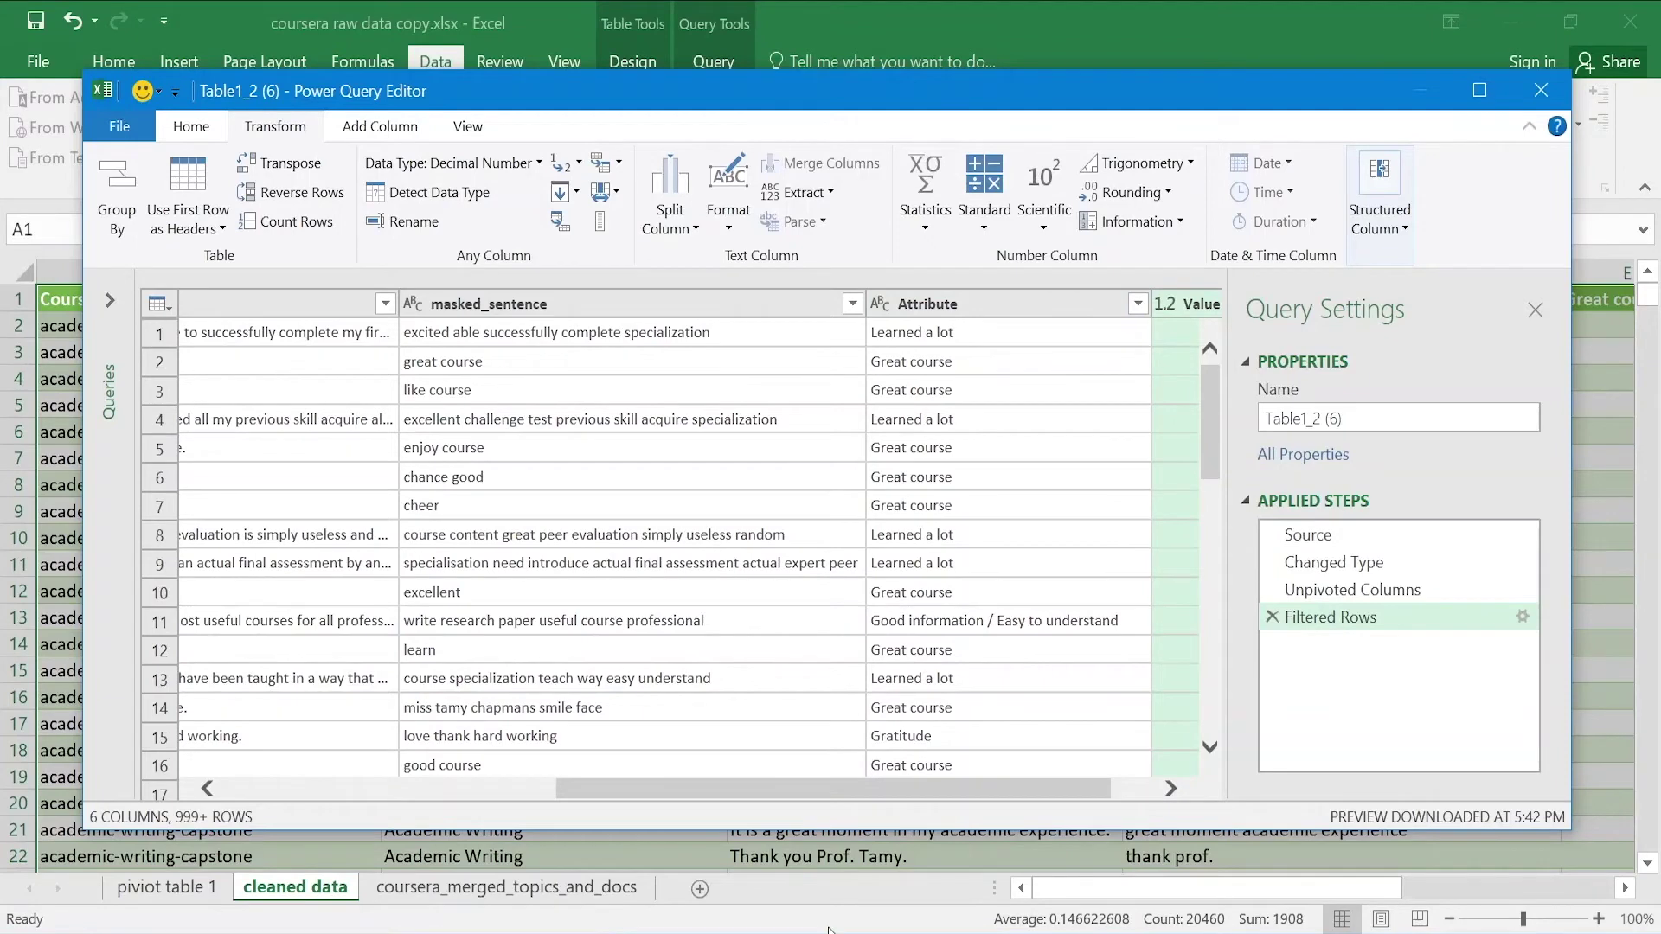
left_click_drag(834, 790, 927, 787)
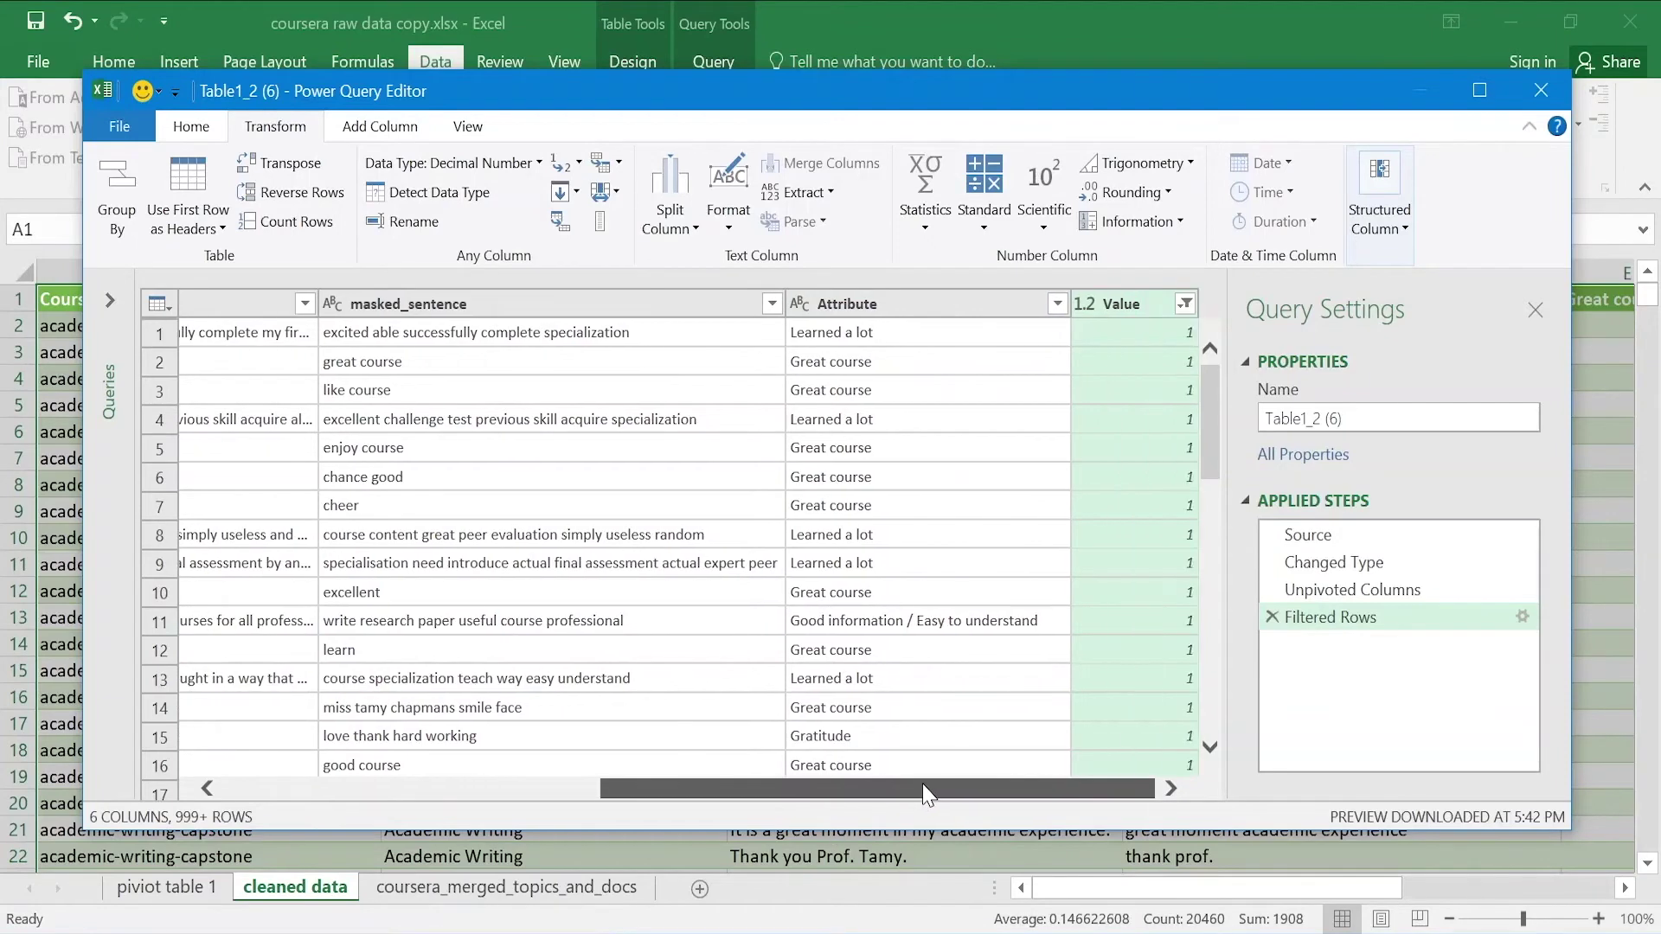
right_click(1148, 316)
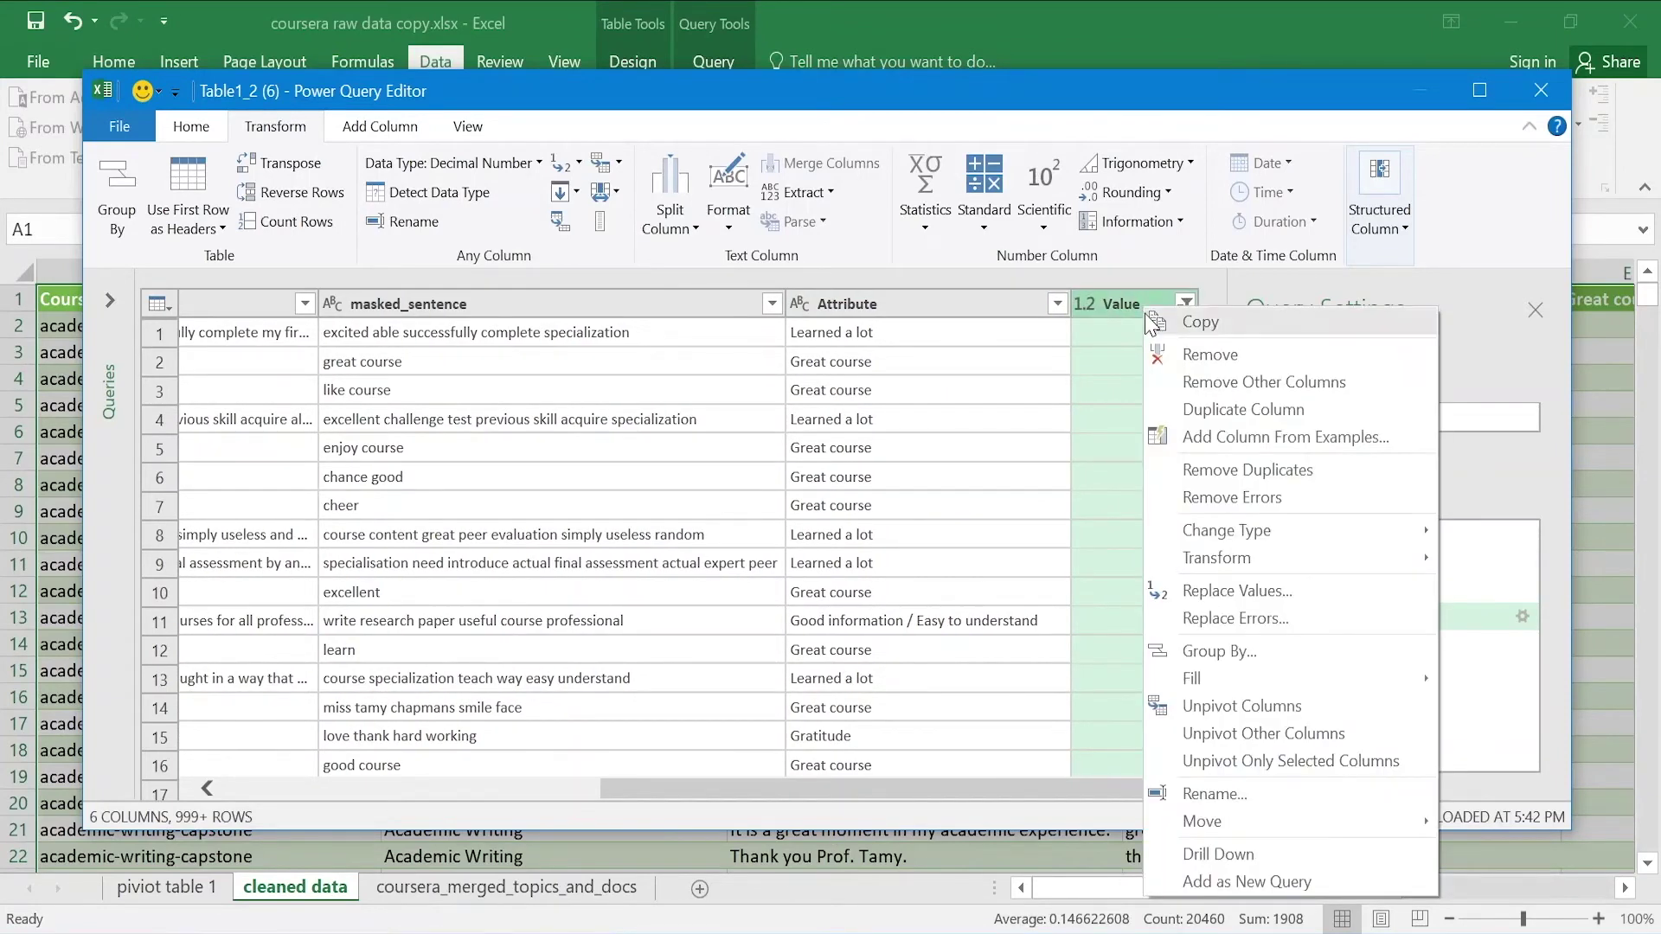
left_click(1199, 361)
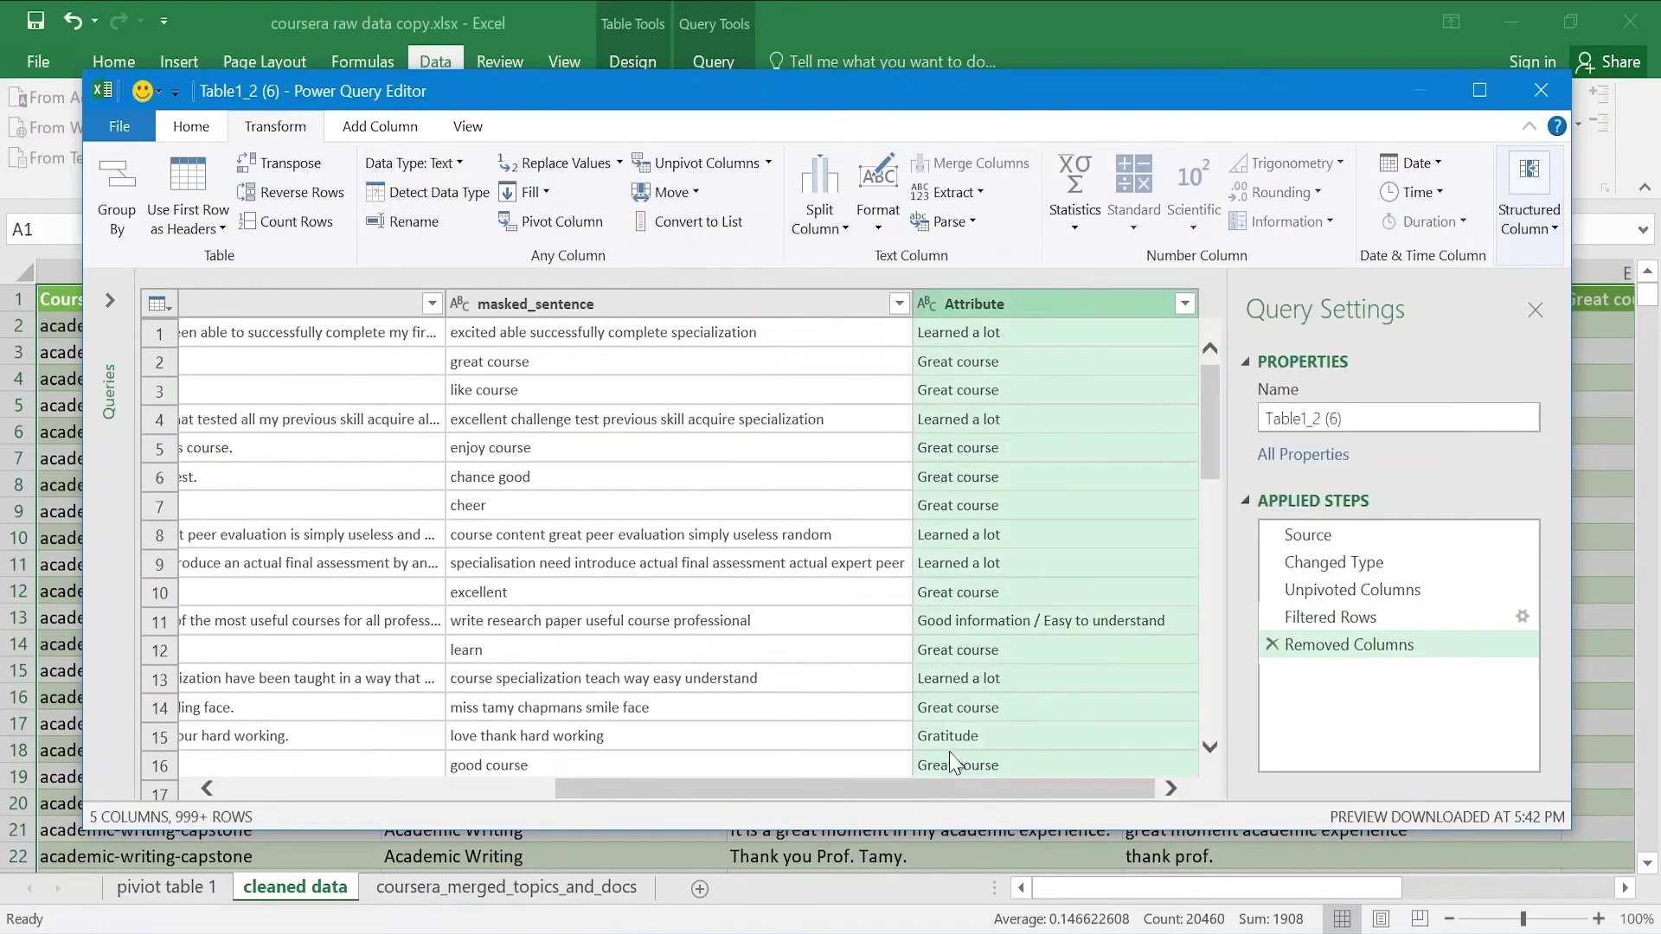
Close the Power Query Editor, keeping the changes so the query loads to a new sheet, and dismiss the Workbook Queries list
left_click(1536, 90)
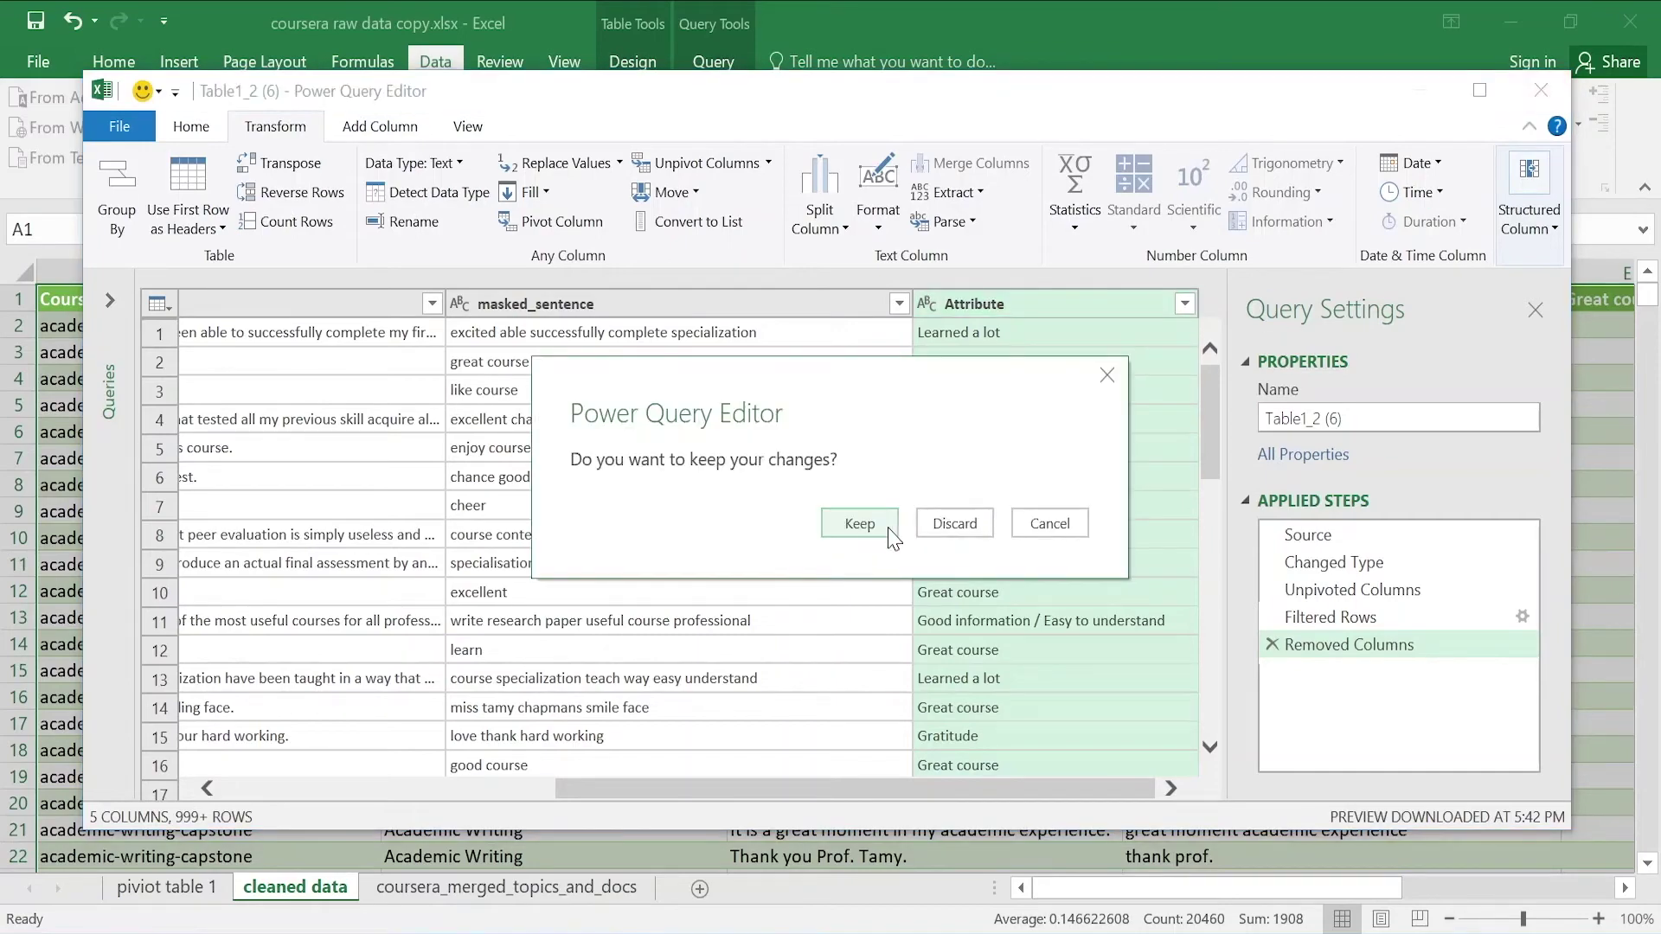
left_click(891, 536)
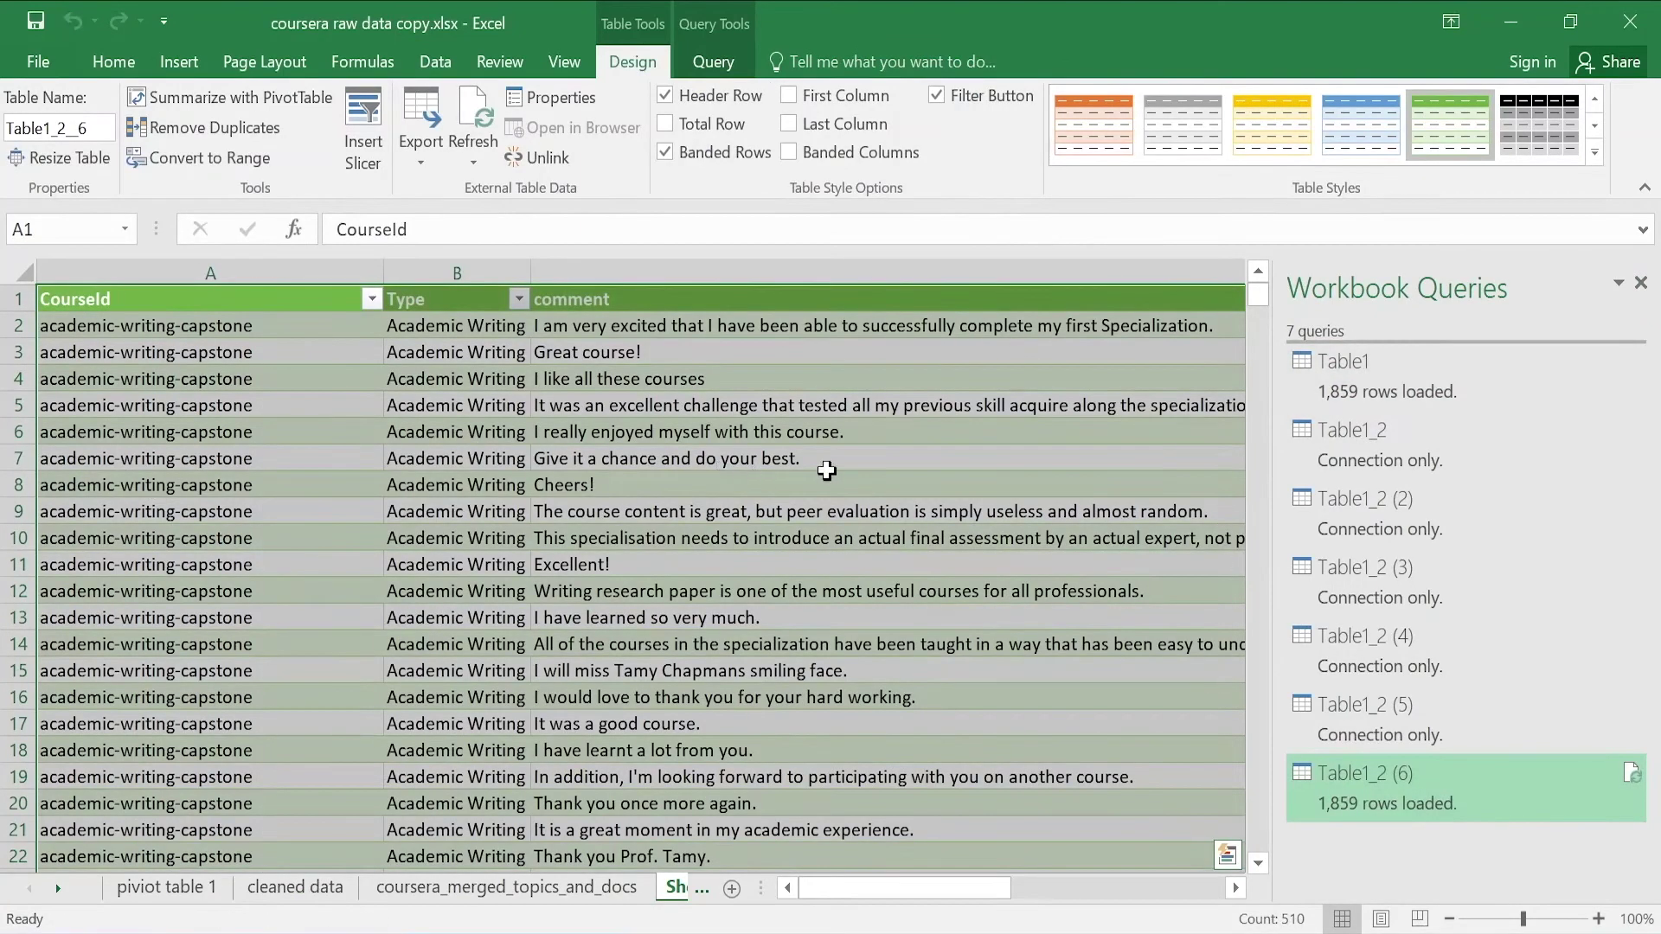
left_click(1641, 284)
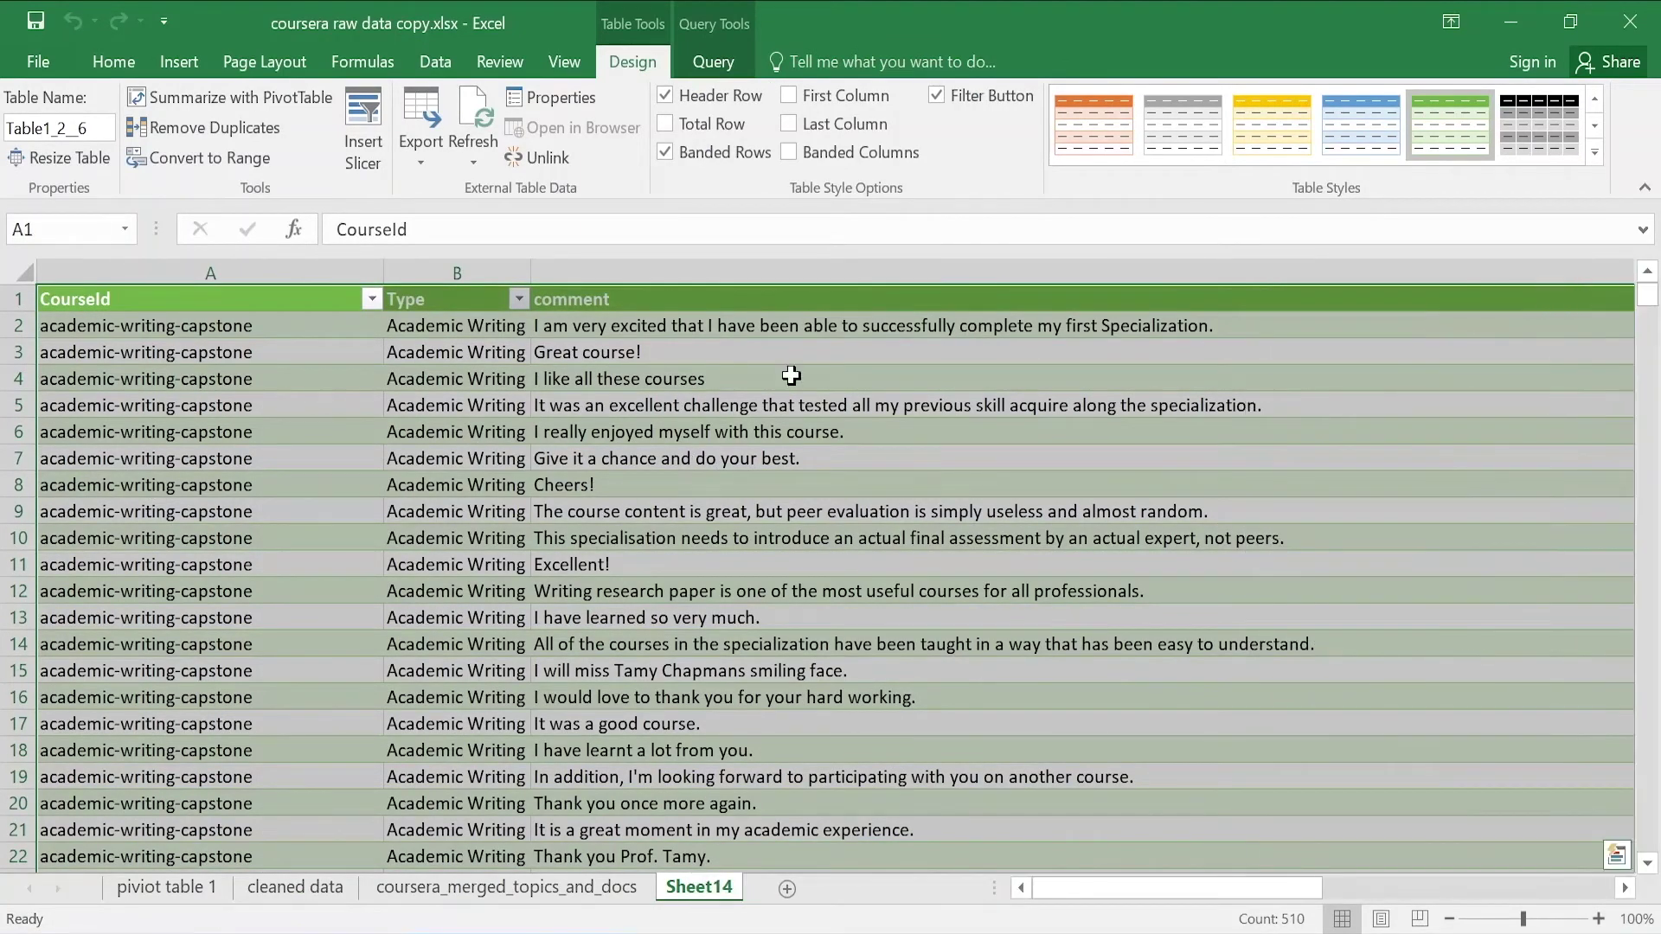
Set the comment column's width to 2, and widen it manually until the start of each comment is readable
left_click(1165, 307)
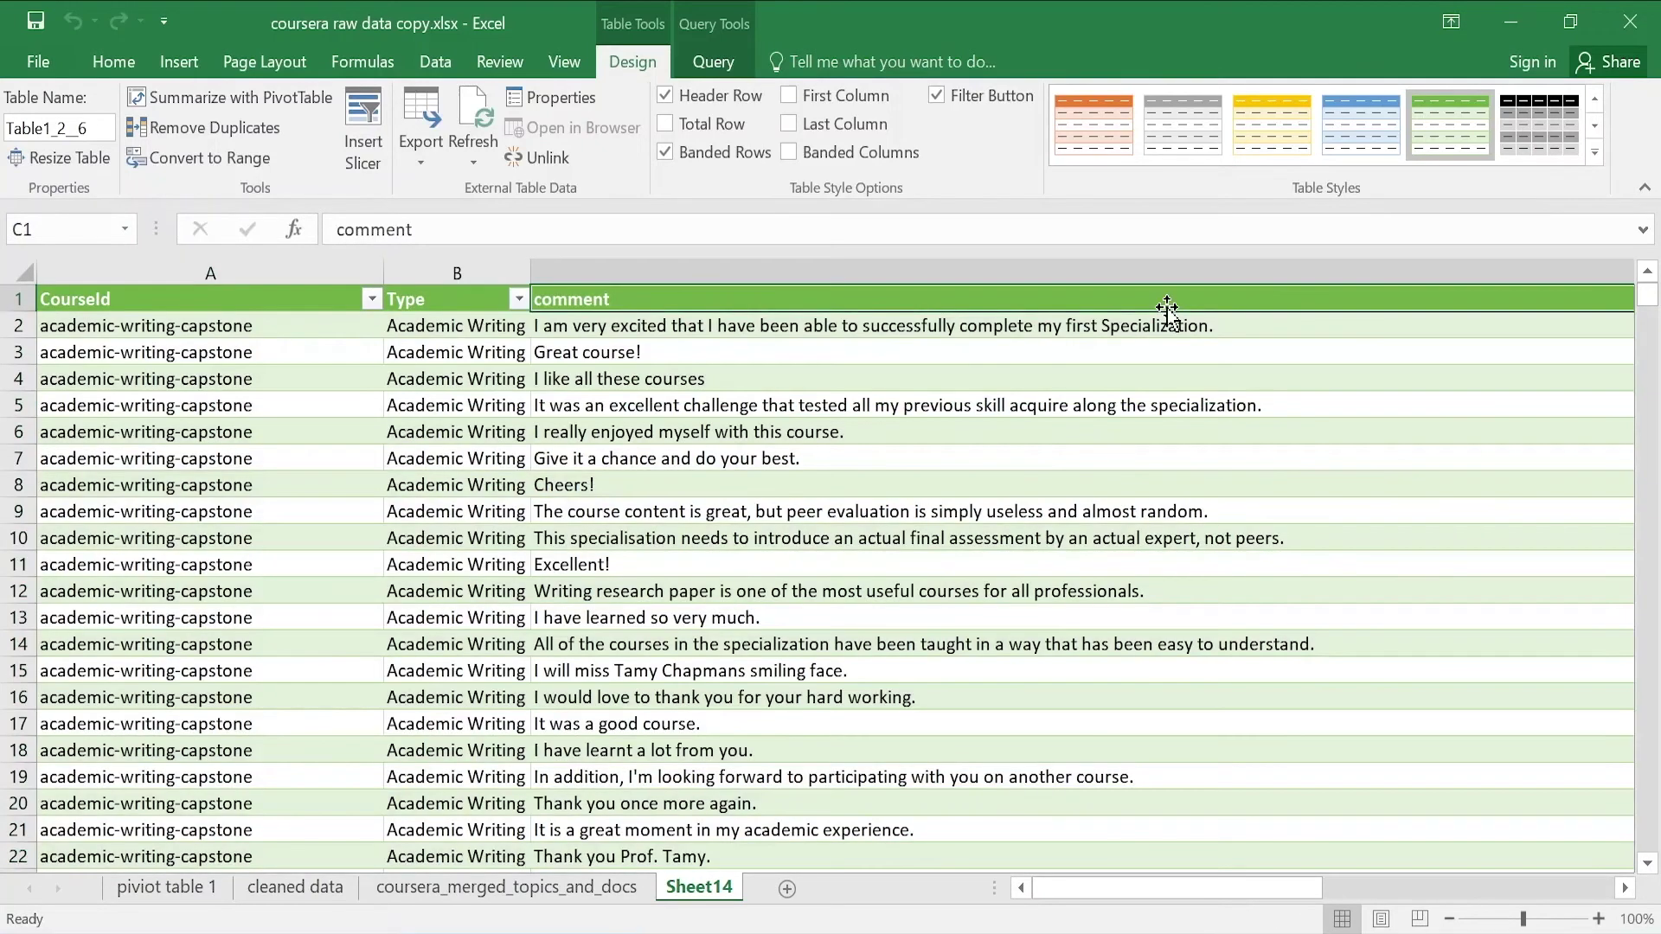
left_click(1024, 276)
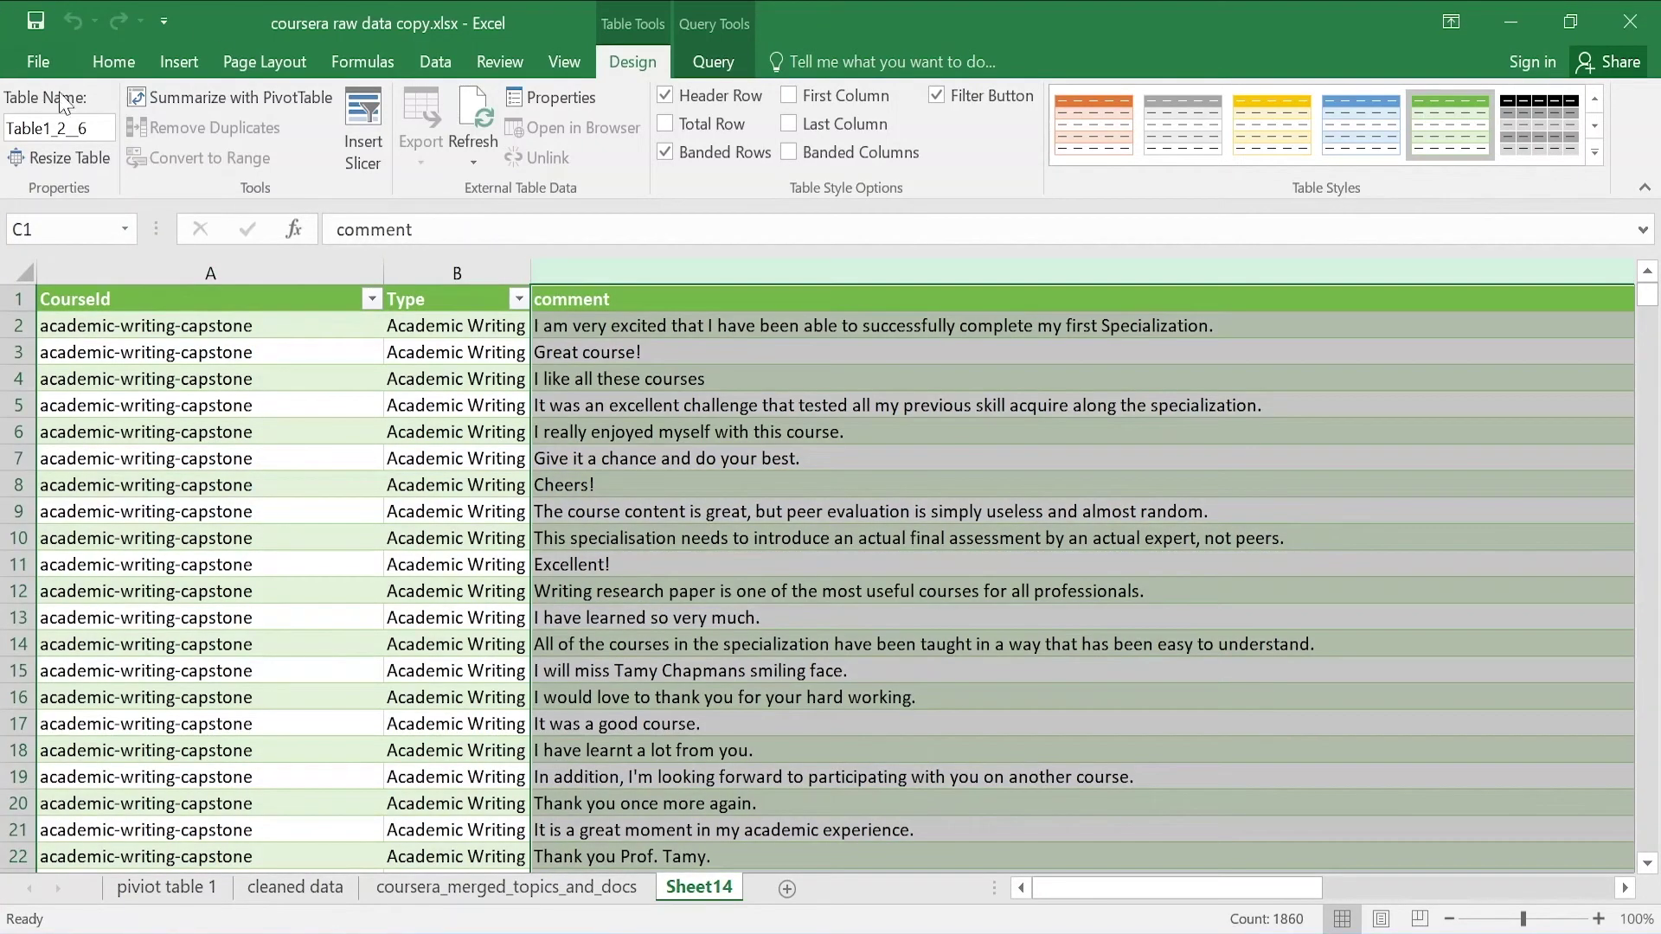
left_click(113, 62)
left_click(1246, 144)
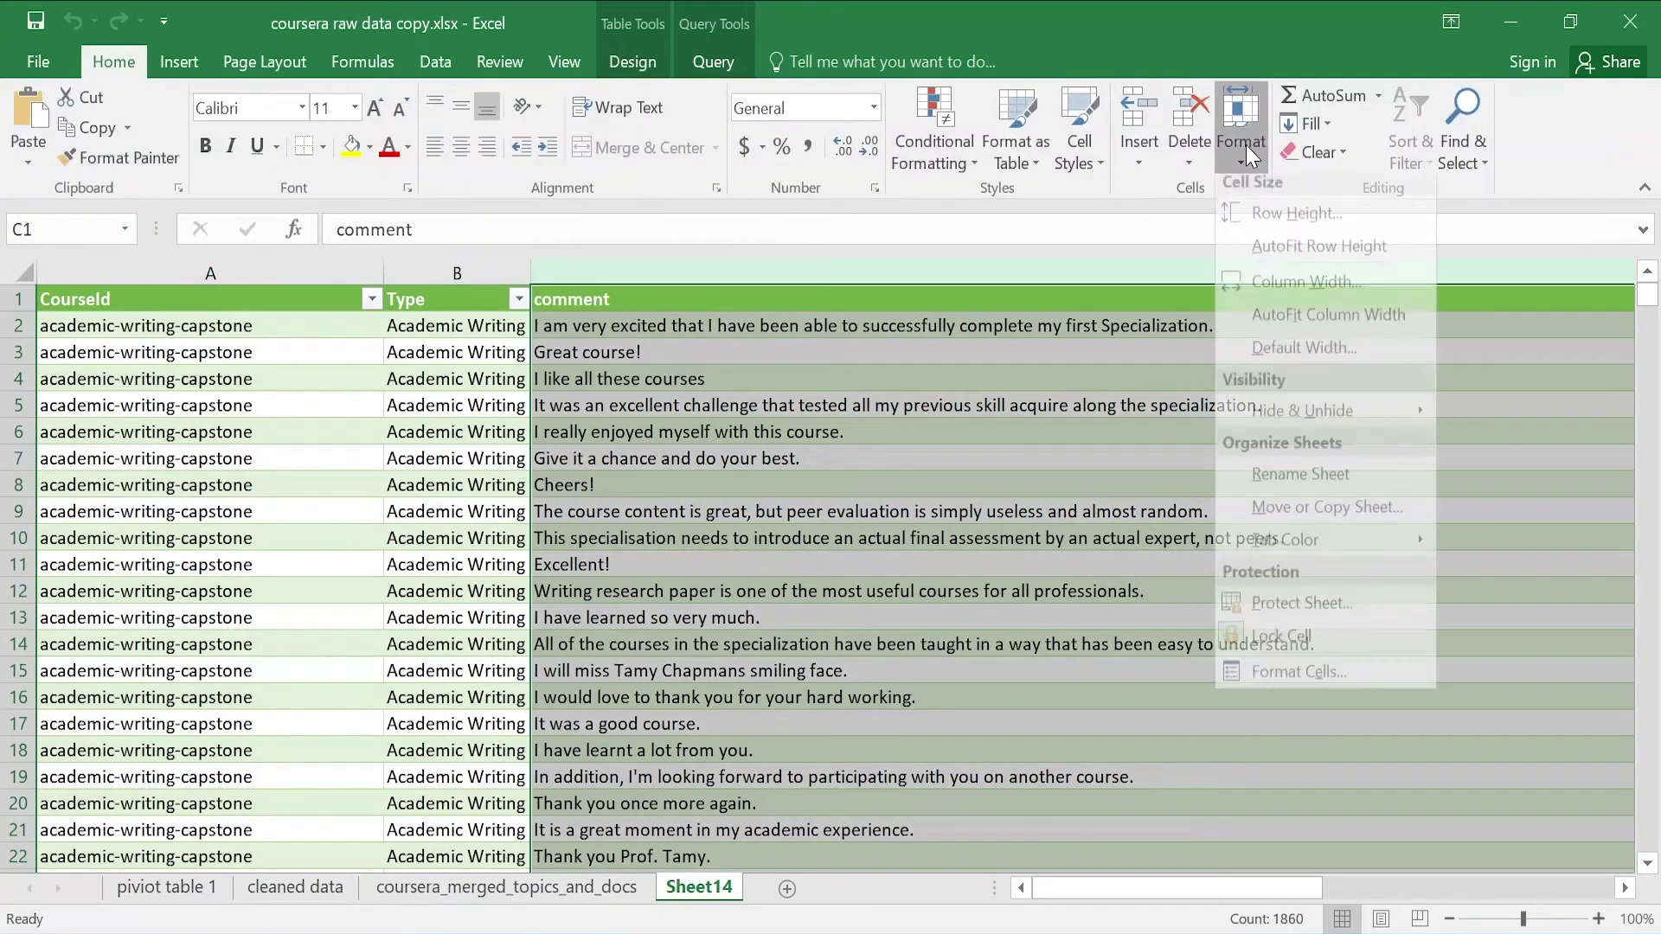
left_click(1330, 298)
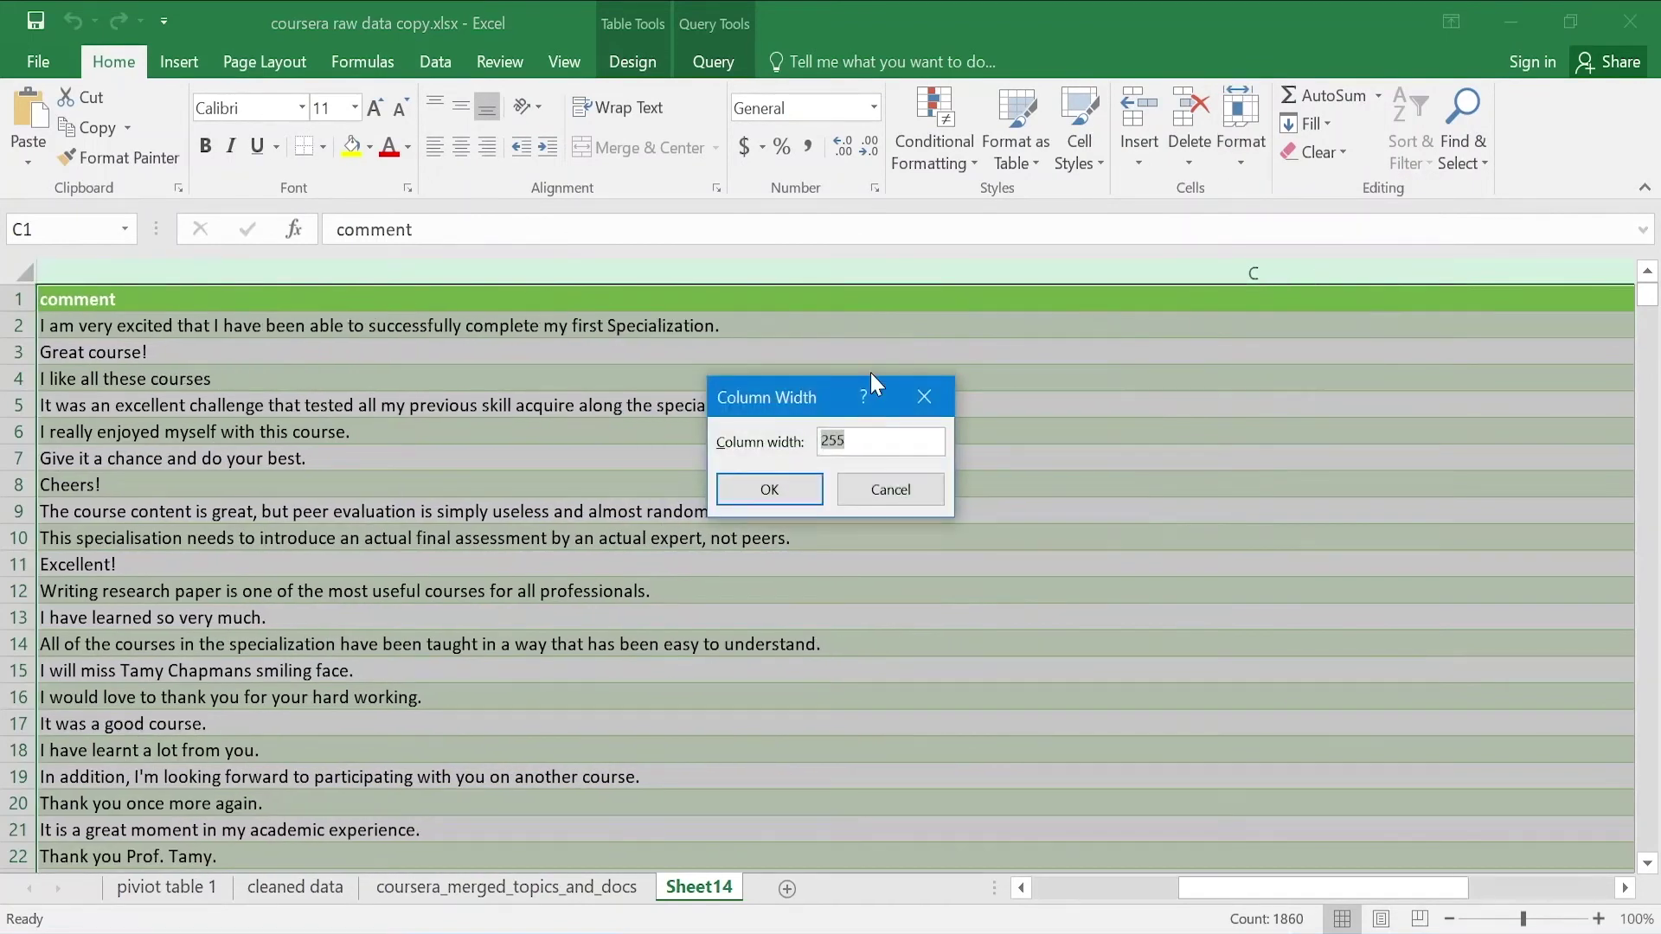
type("2")
key("Return")
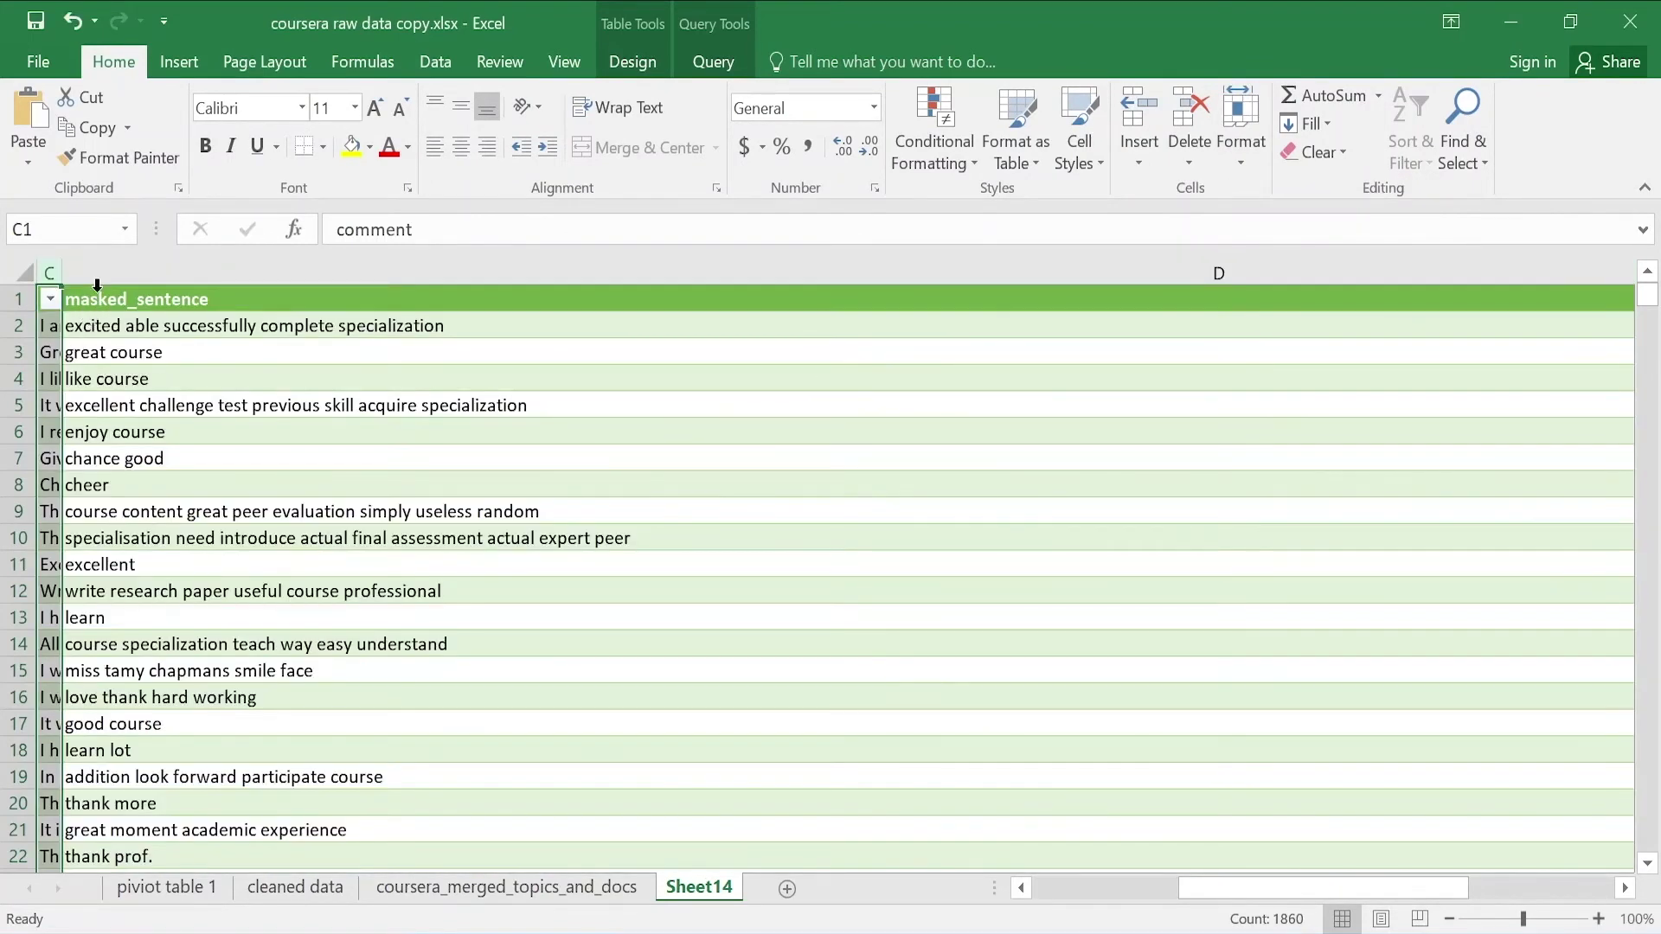
left_click_drag(63, 277, 269, 297)
Shrink the masked_sentence column's width and widen it manually so all five table columns fit in view
left_click(359, 270)
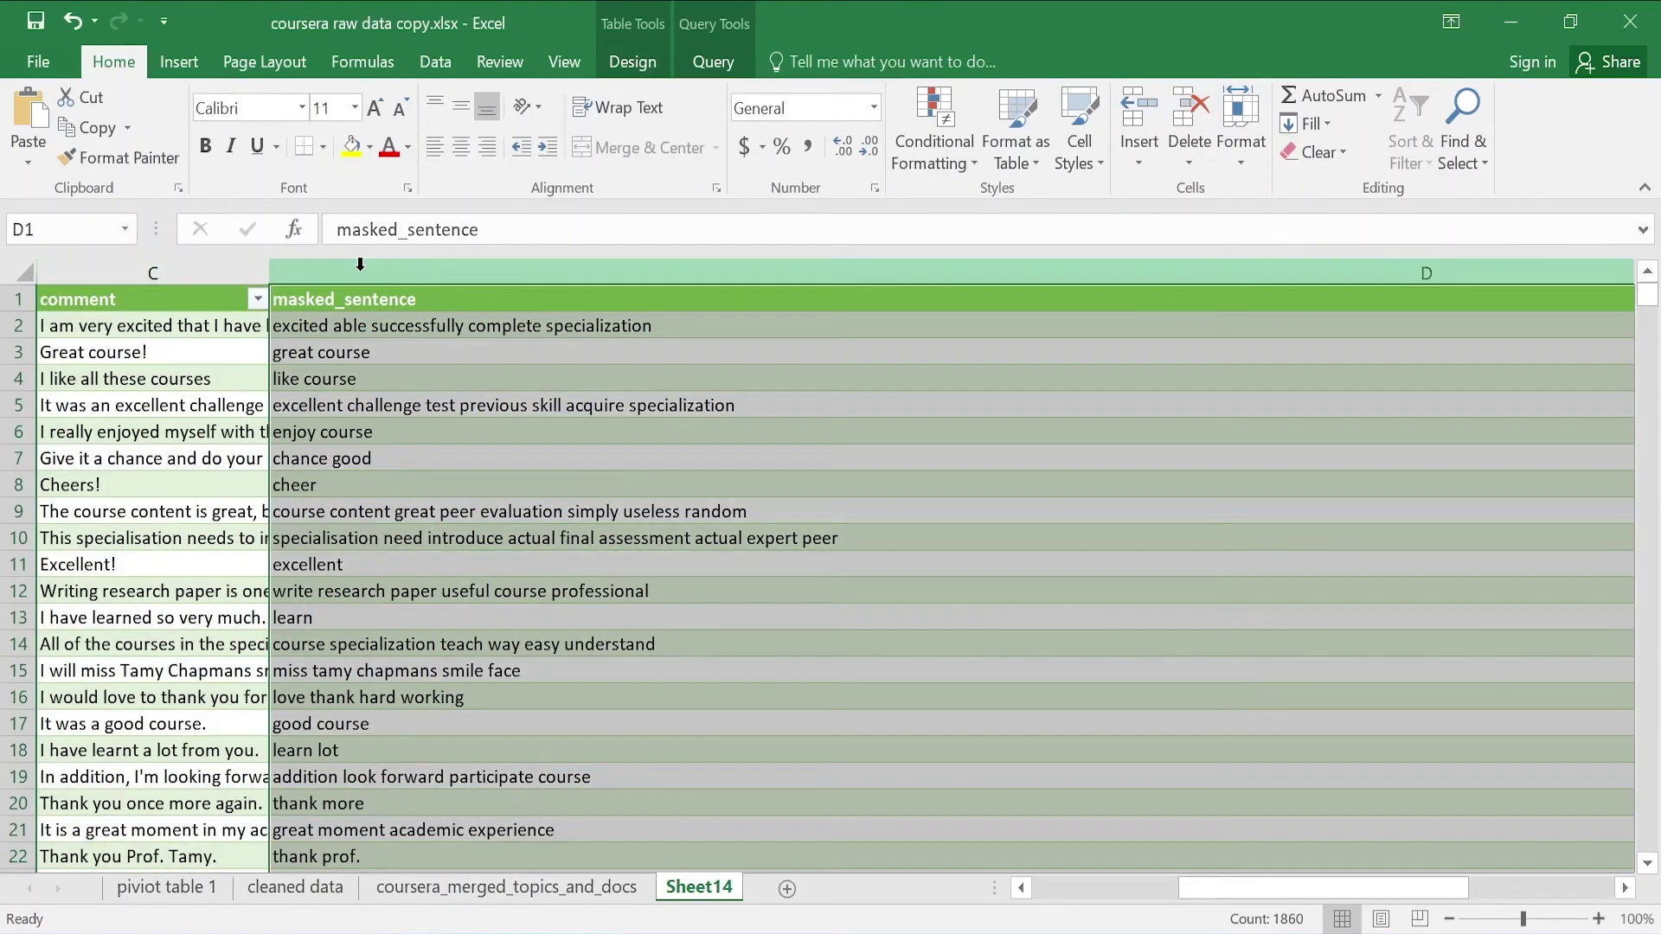
left_click(1238, 143)
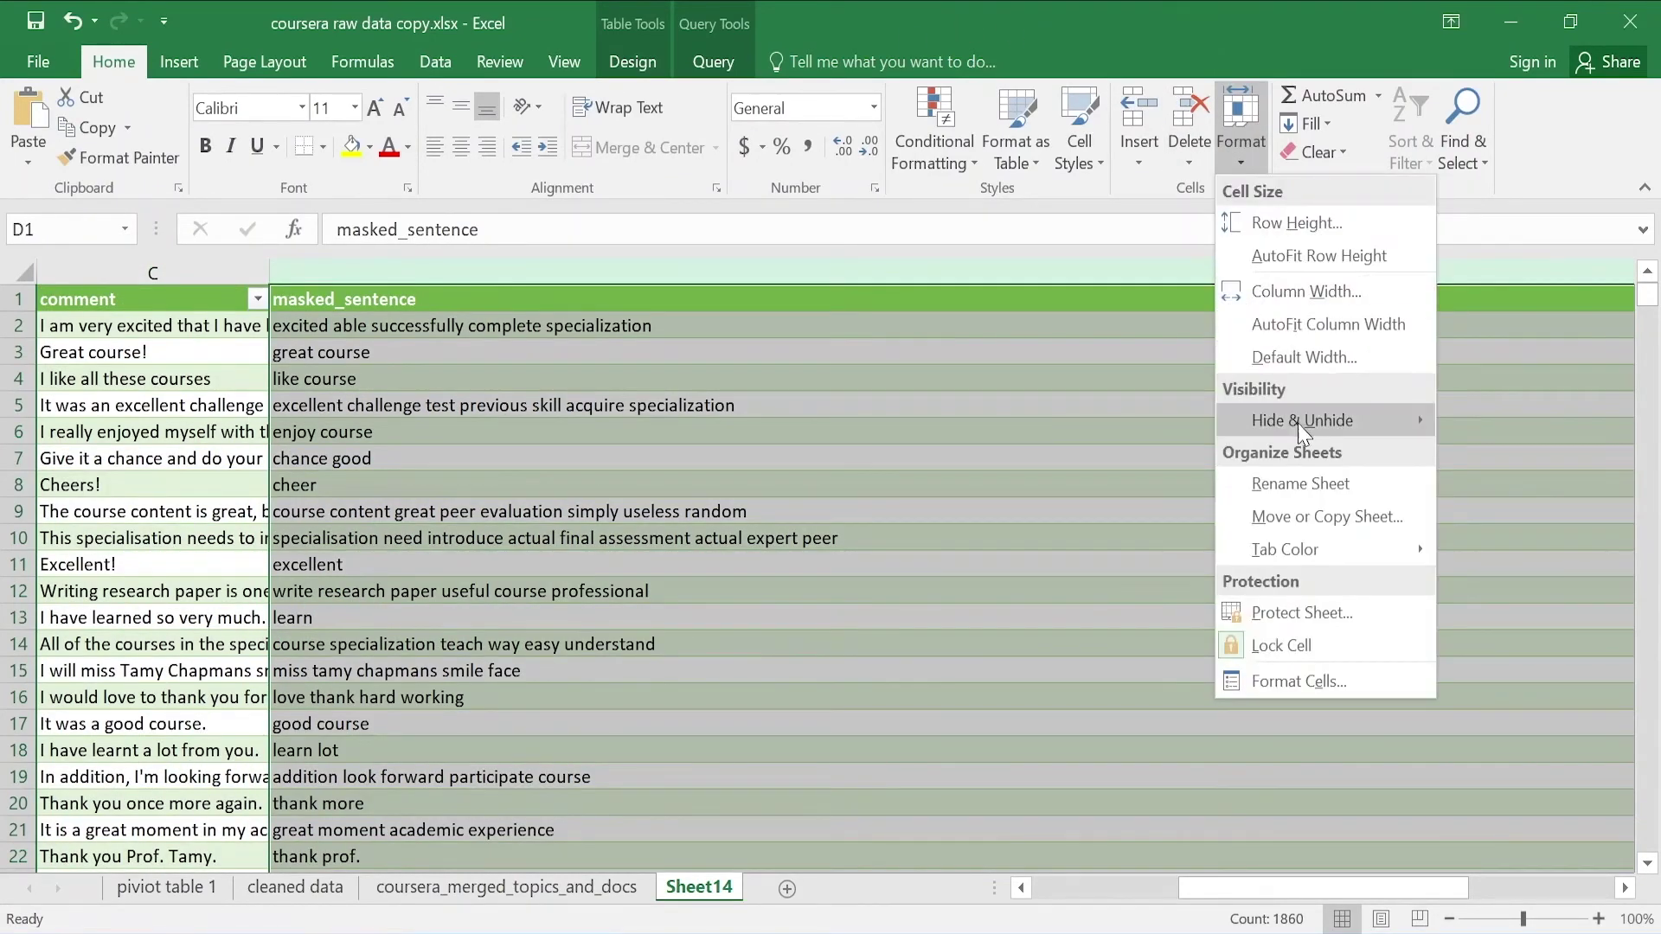
left_click(1336, 294)
type("242.45")
left_click(822, 488)
left_click_drag(63, 284, 305, 278)
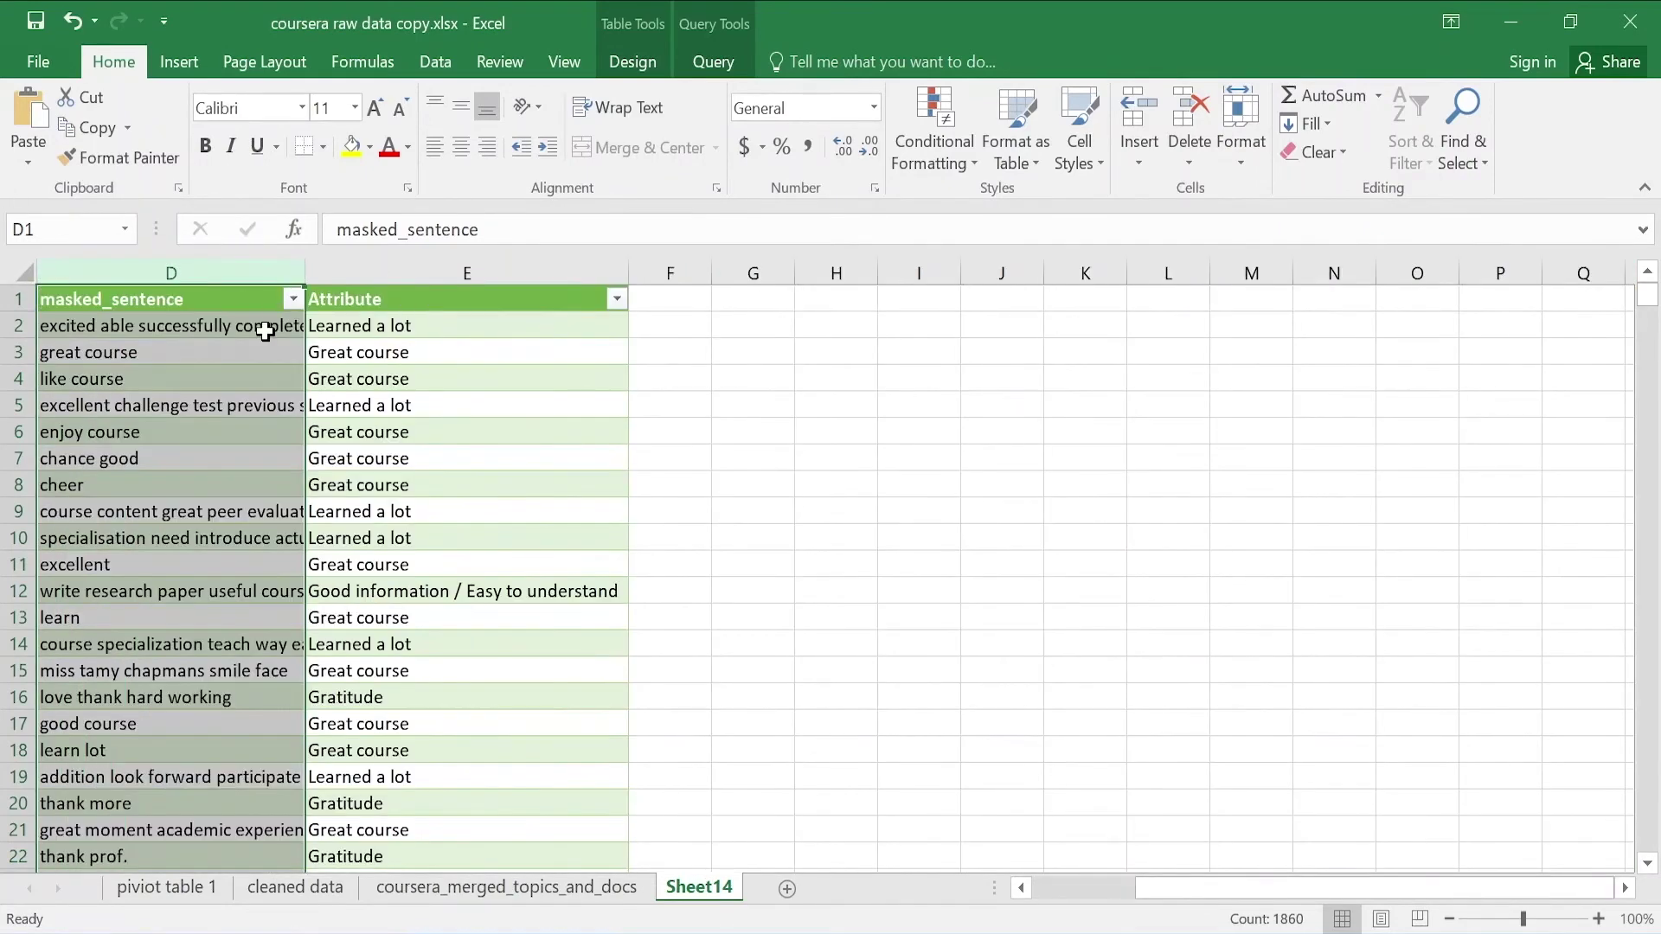
left_click_drag(1270, 907, 1075, 910)
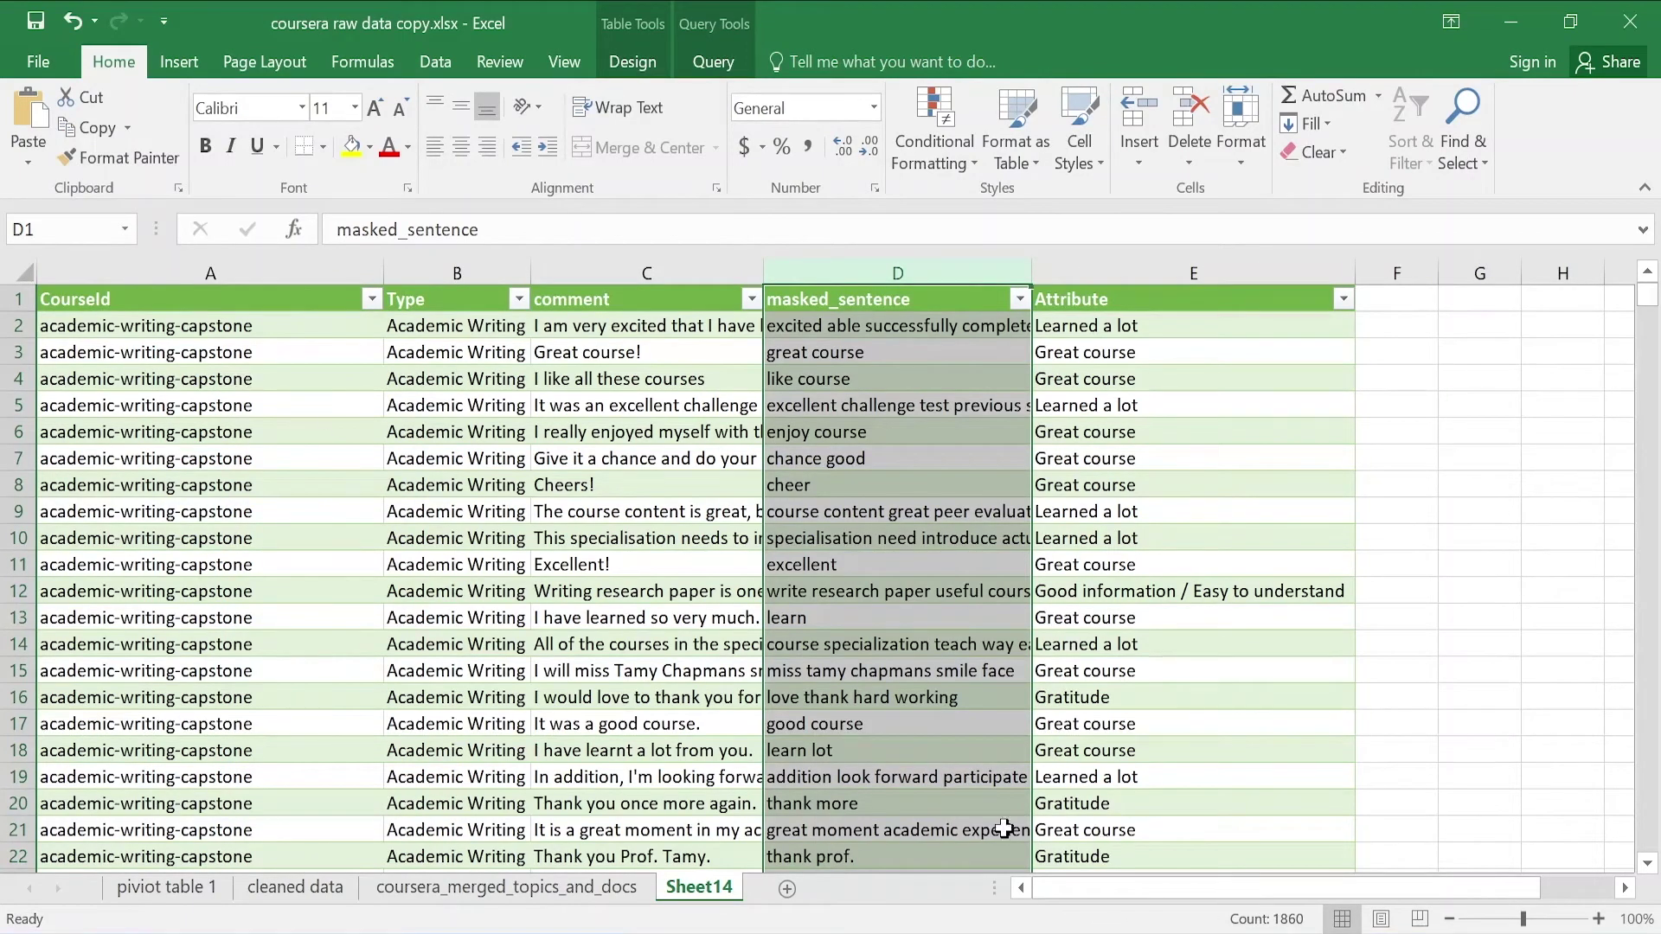
Select the whole unpivoted table and create a PivotTable from it on a new worksheet
left_click(283, 442)
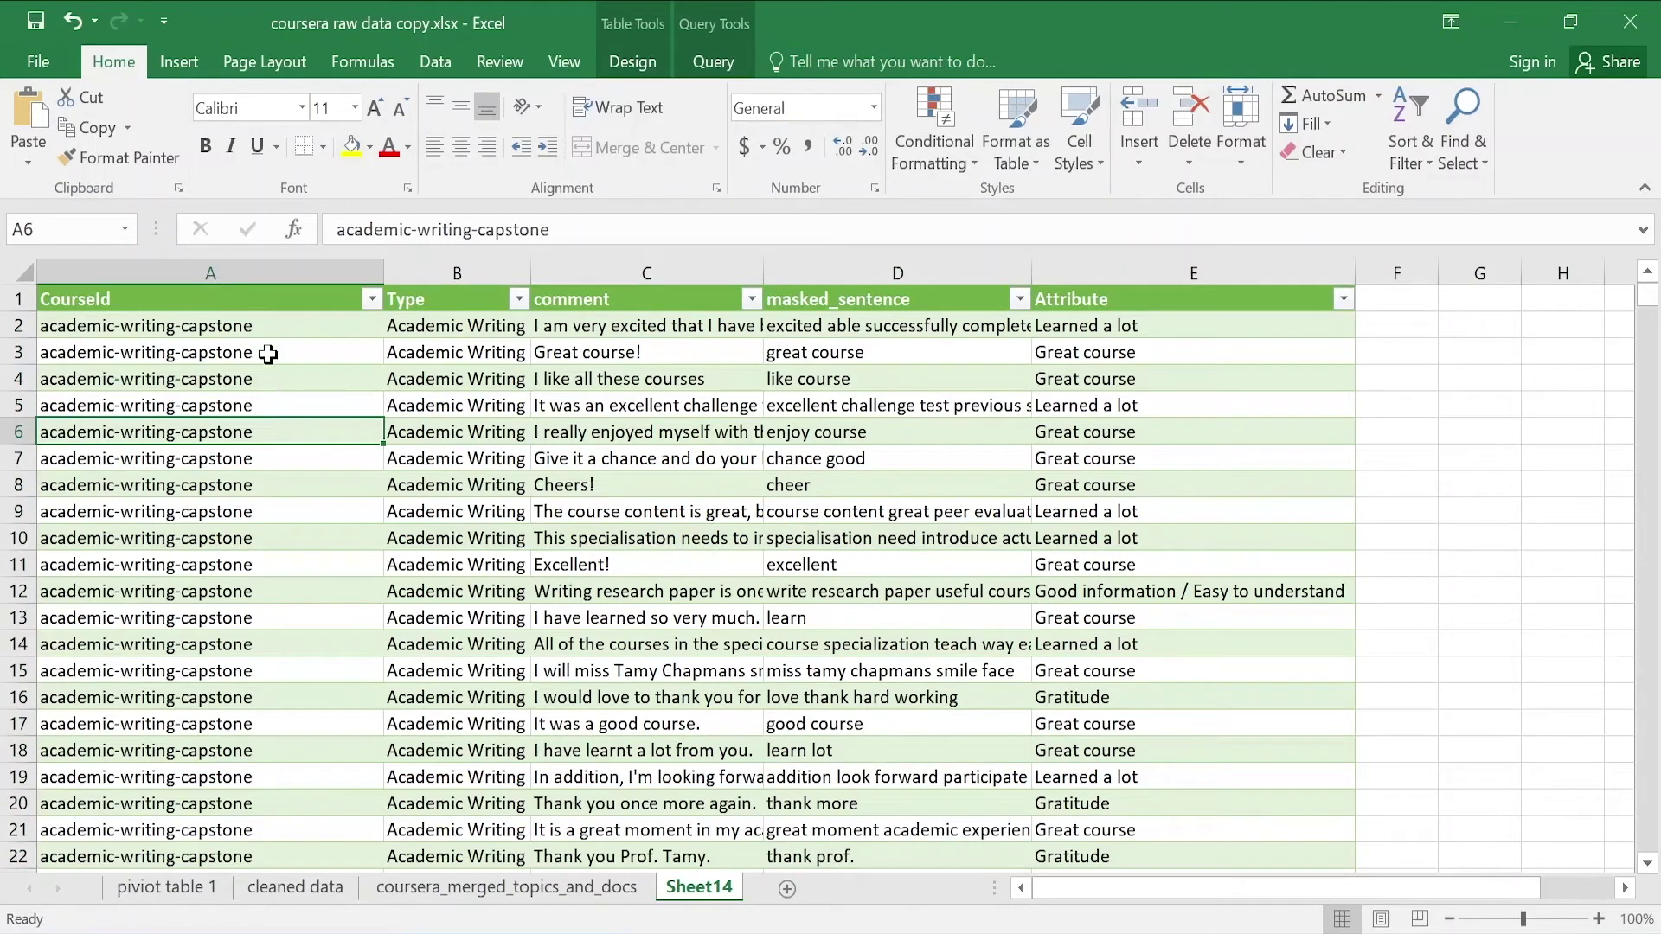
left_click_drag(242, 299, 995, 727)
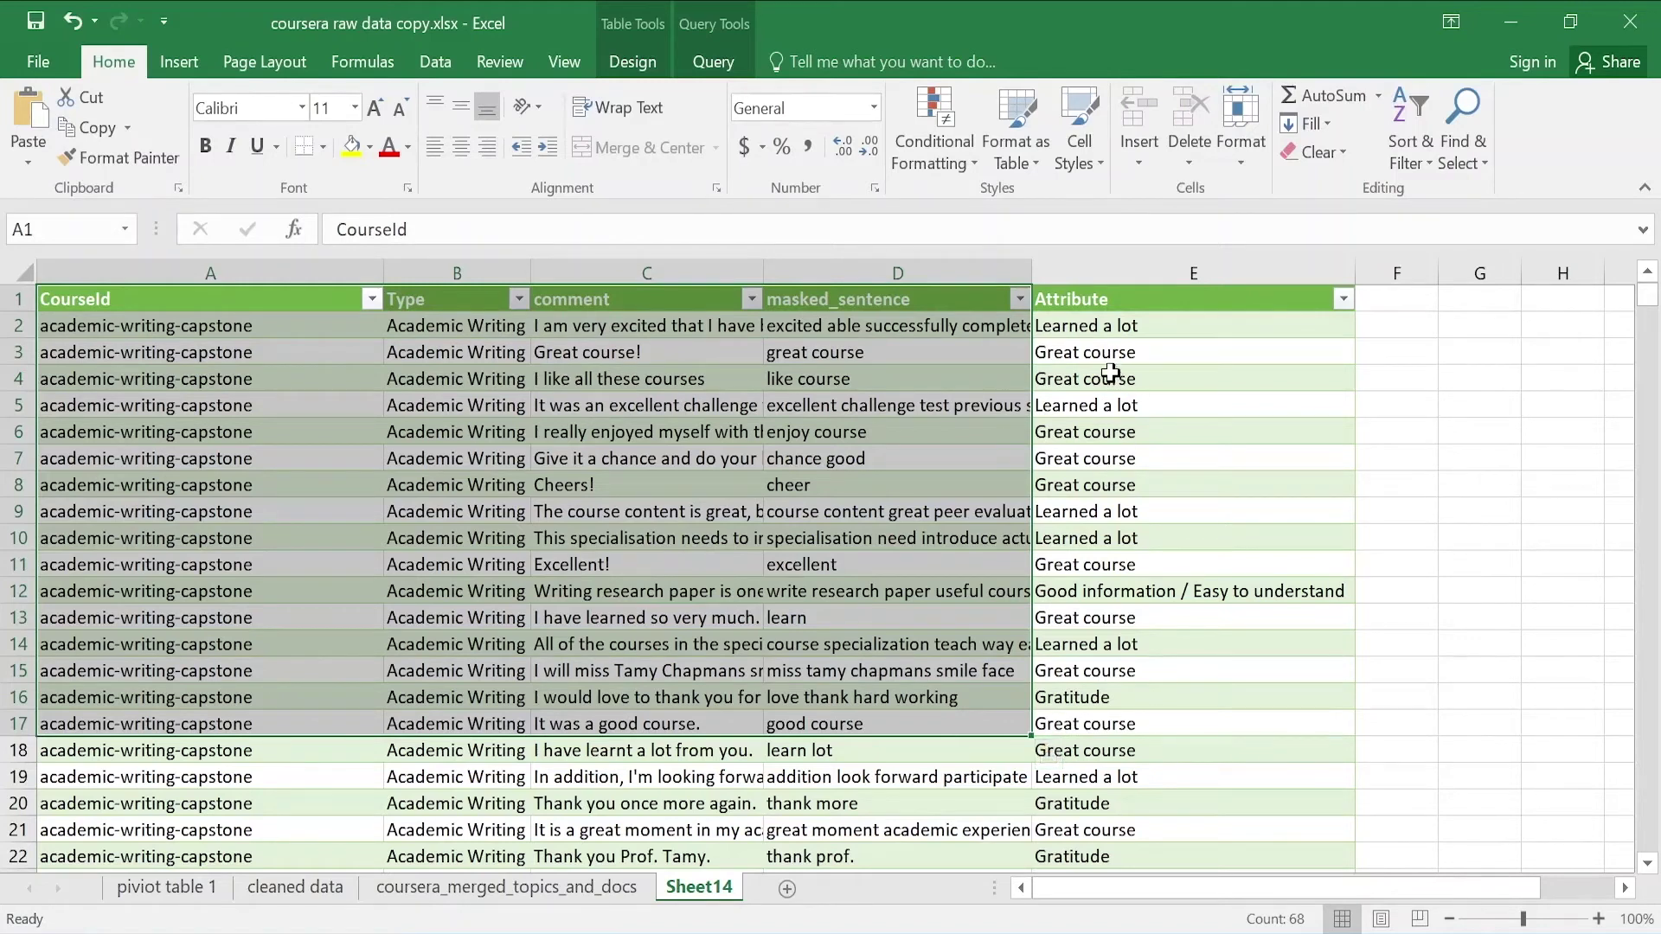
left_click(1126, 326)
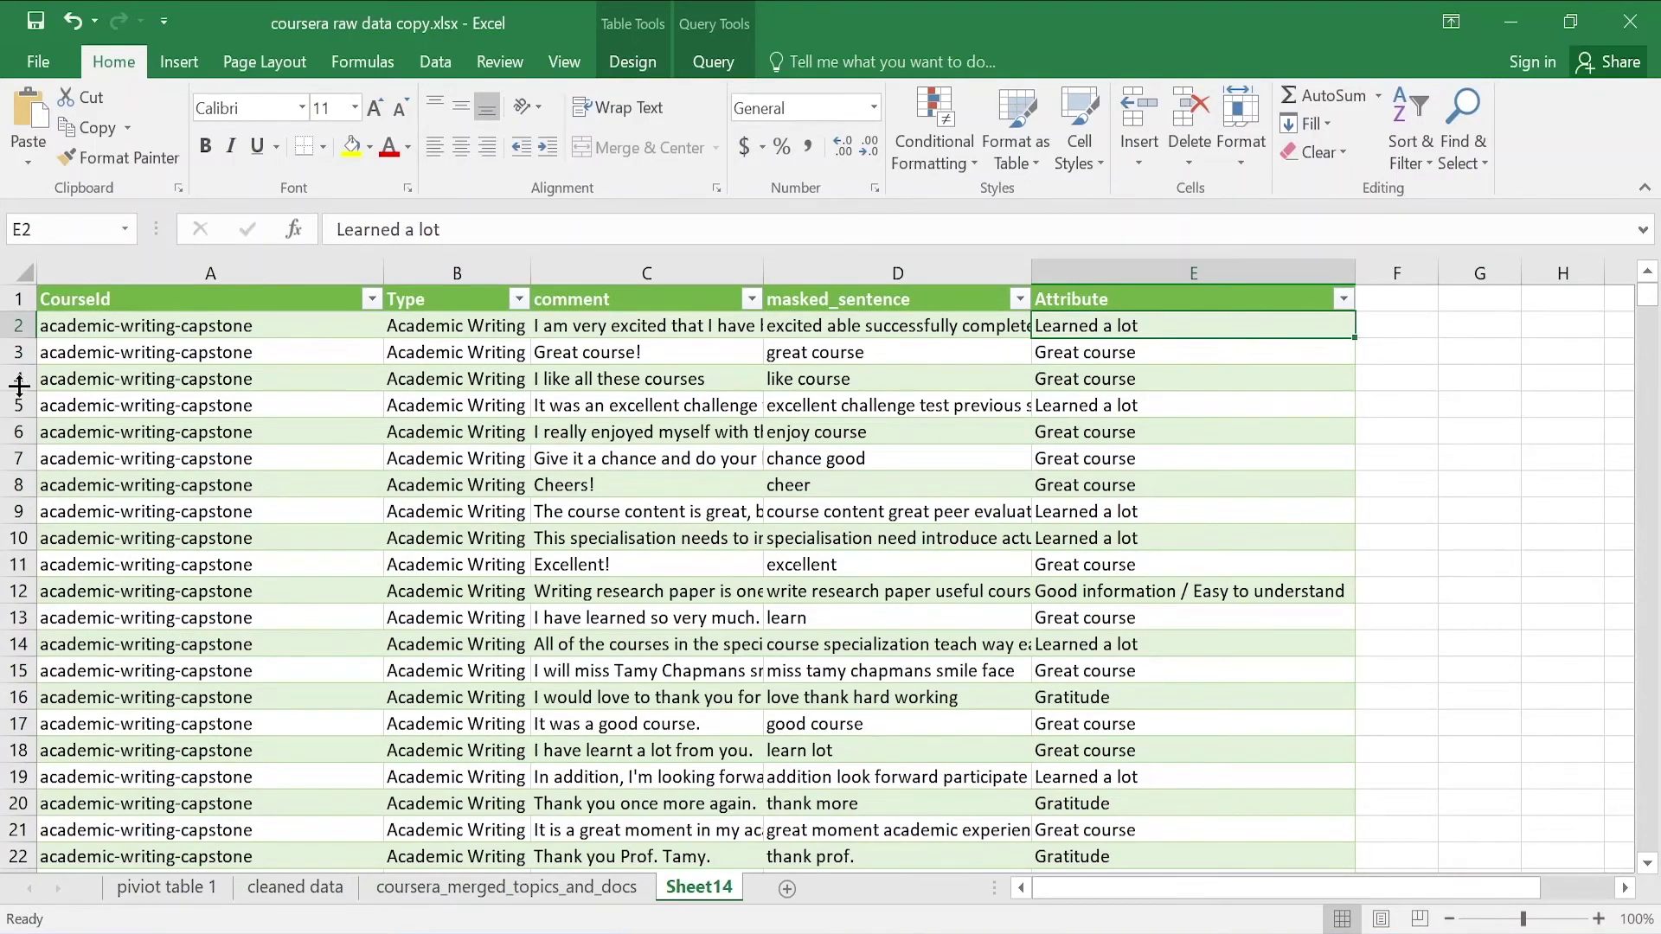
left_click(33, 277)
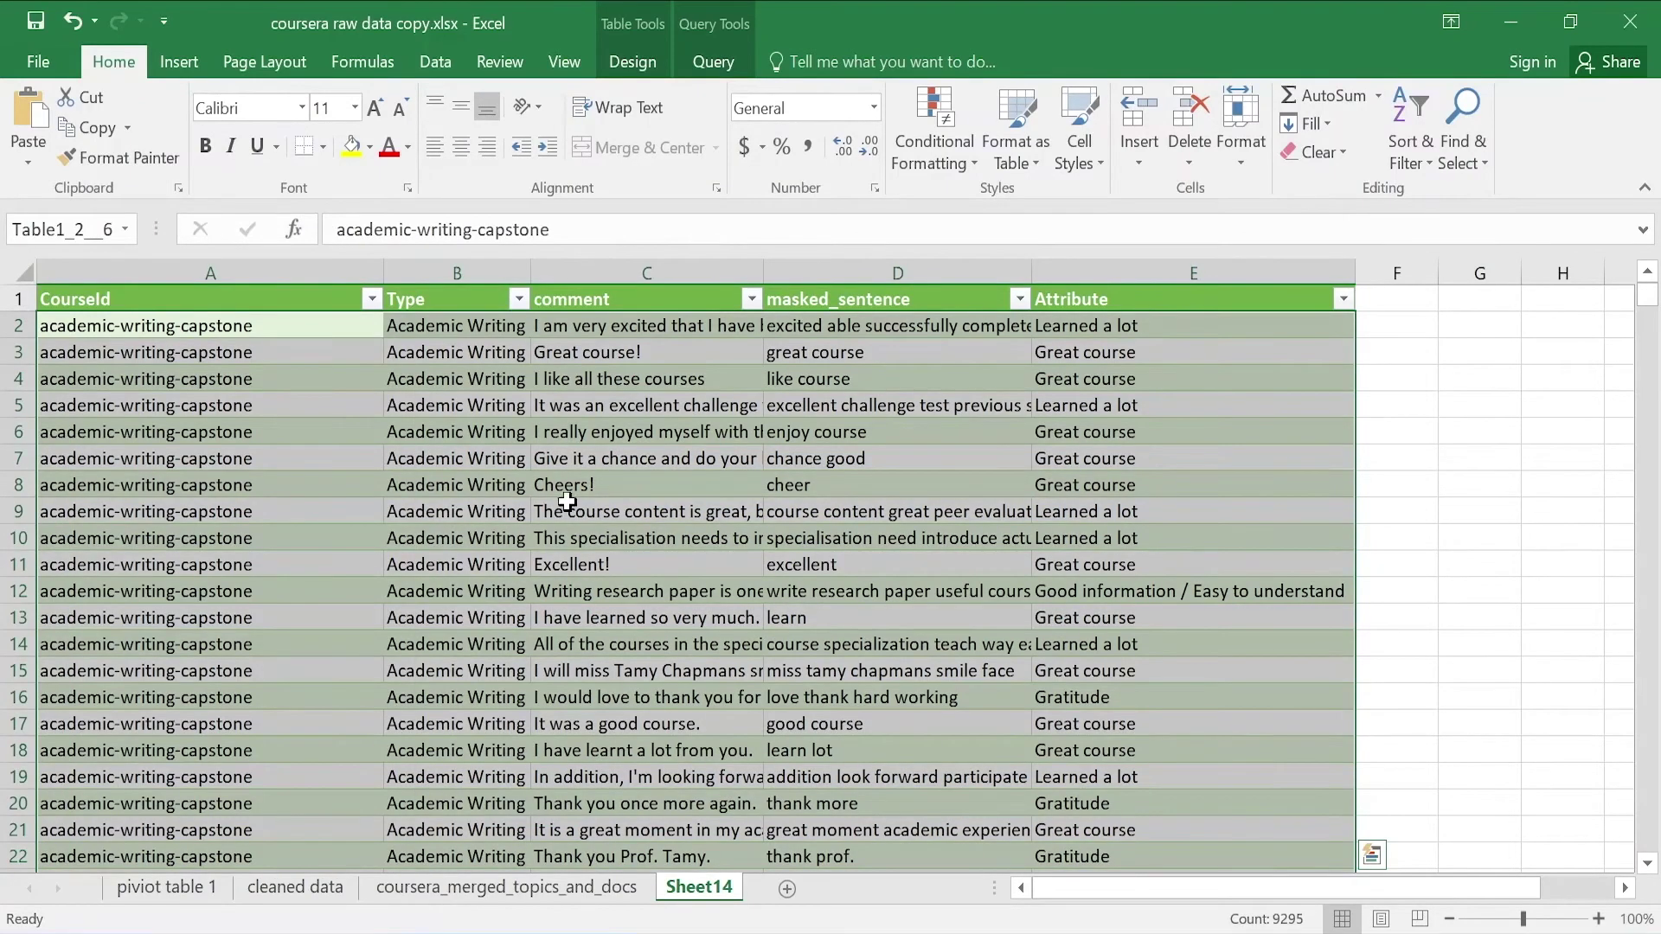
left_click(179, 62)
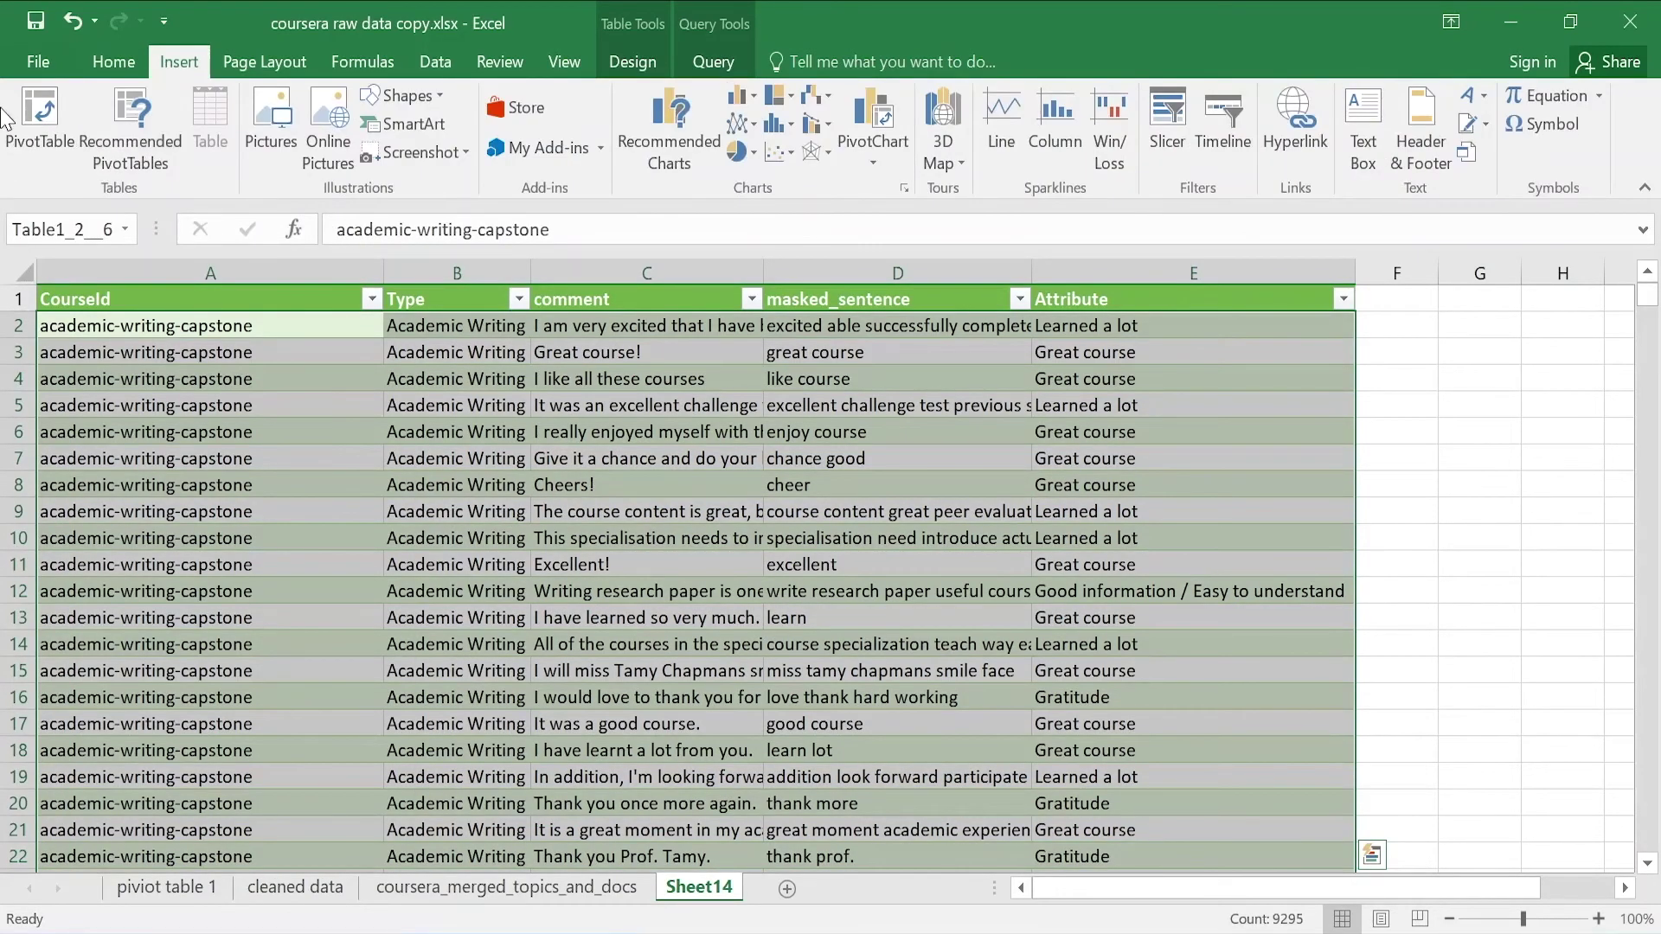
left_click(35, 104)
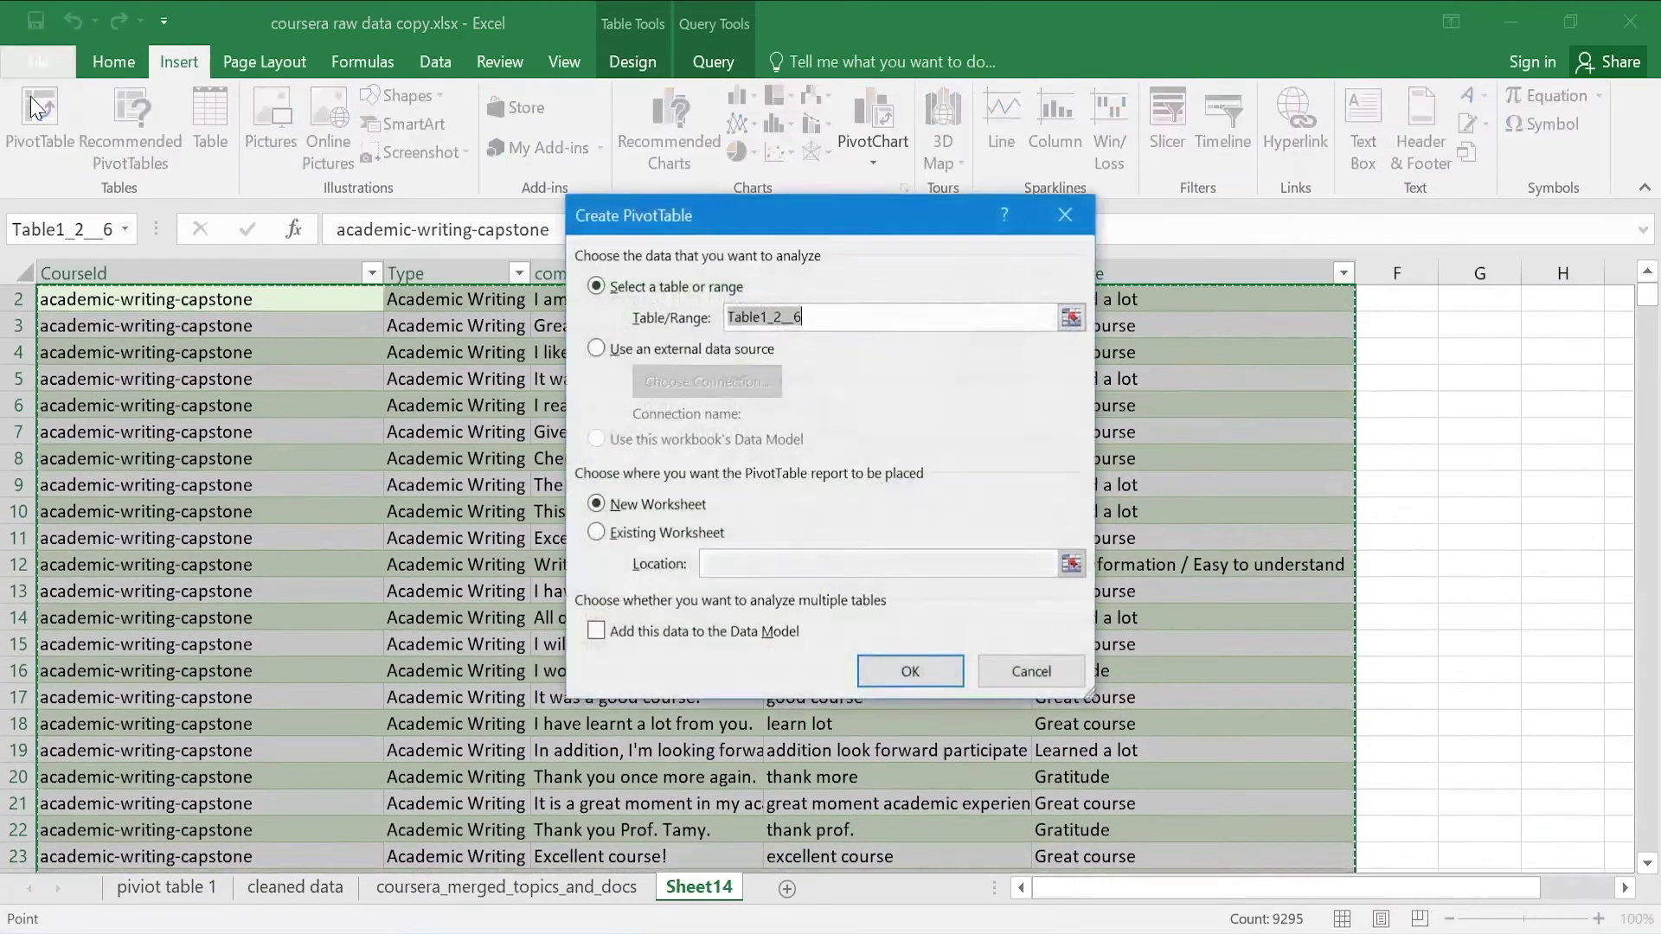
left_click(924, 671)
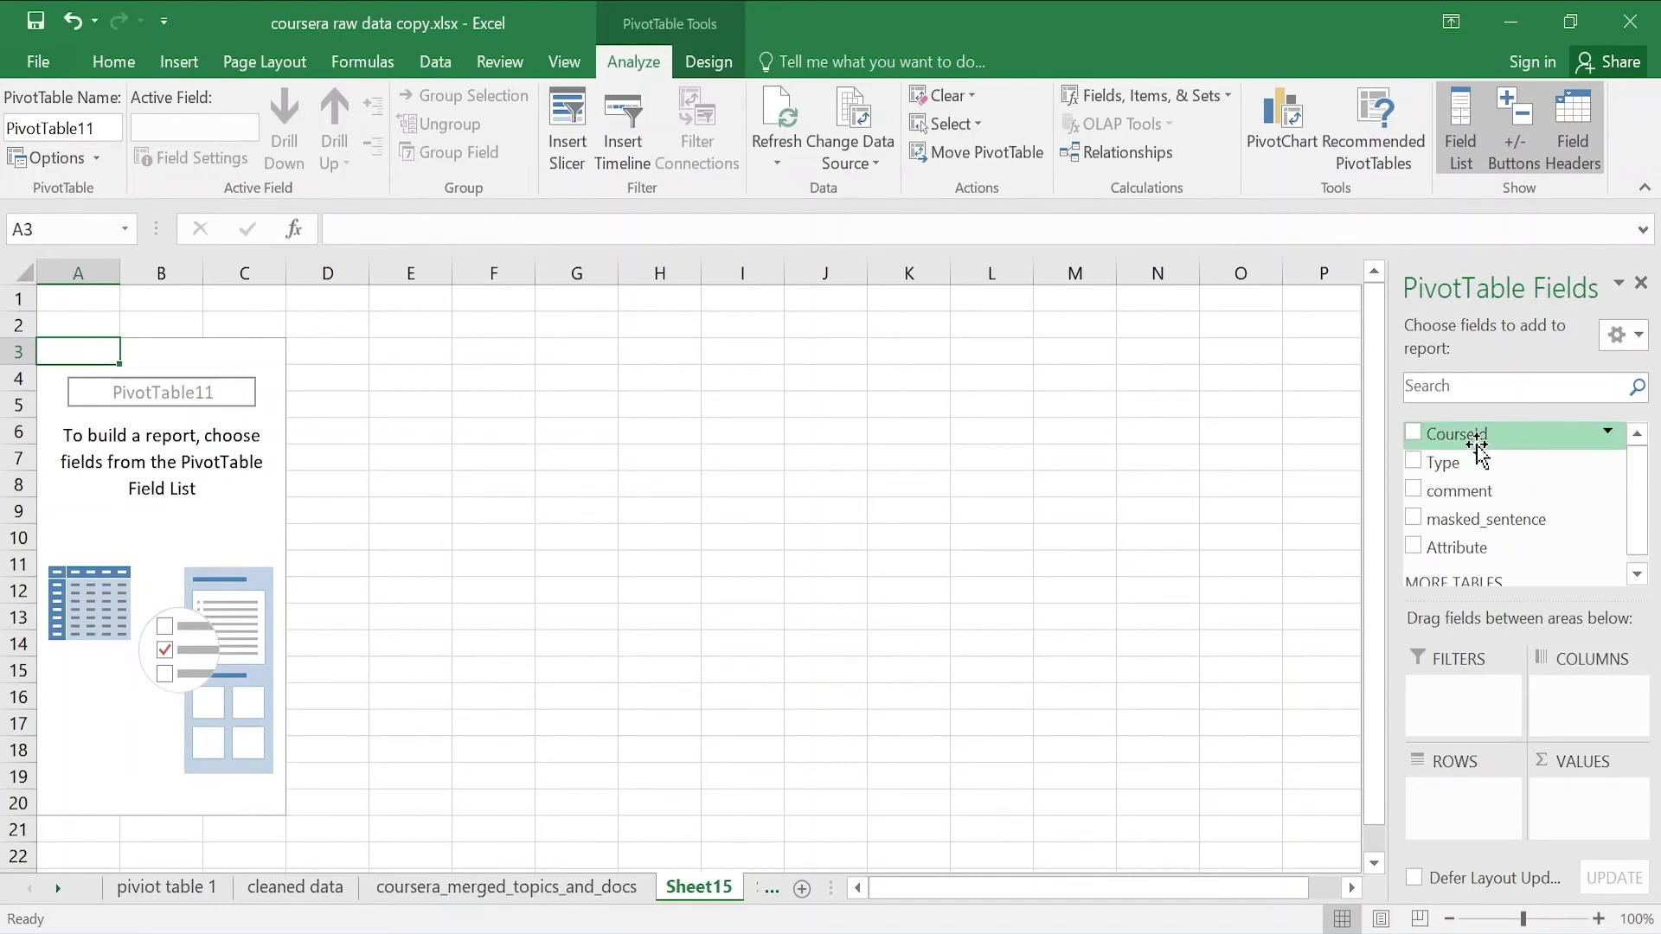
Lay out the PivotTable with Type as the filter, Attribute as rows, and a count of Attribute as values
left_click_drag(1476, 467, 1484, 705)
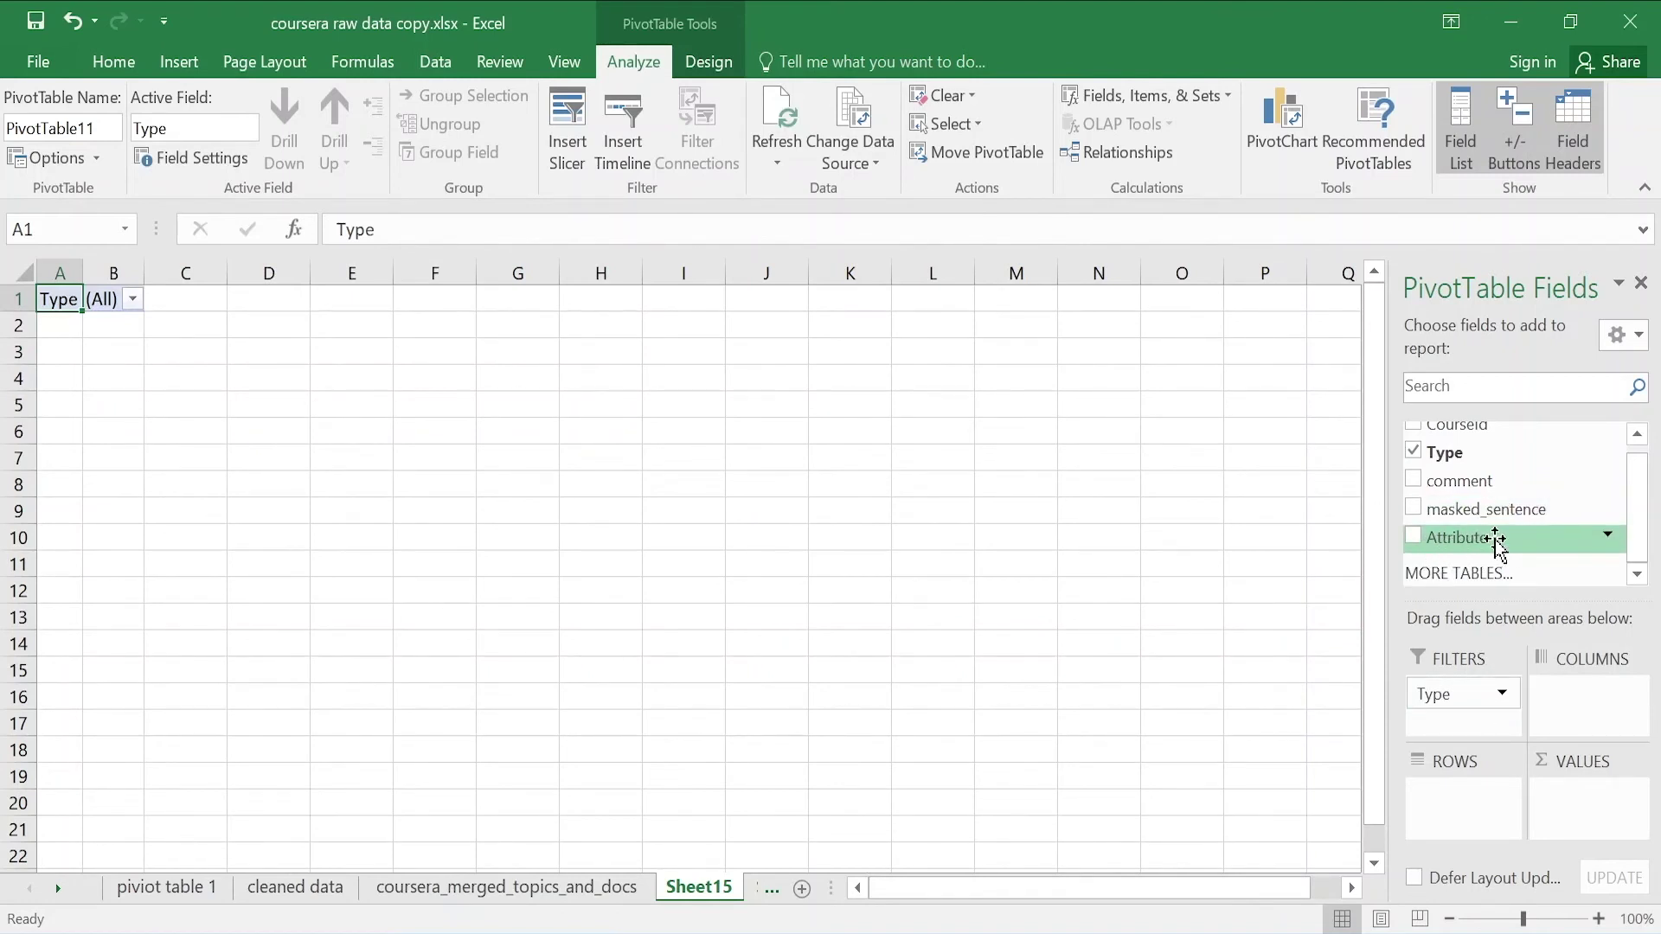
left_click_drag(1458, 540, 1468, 826)
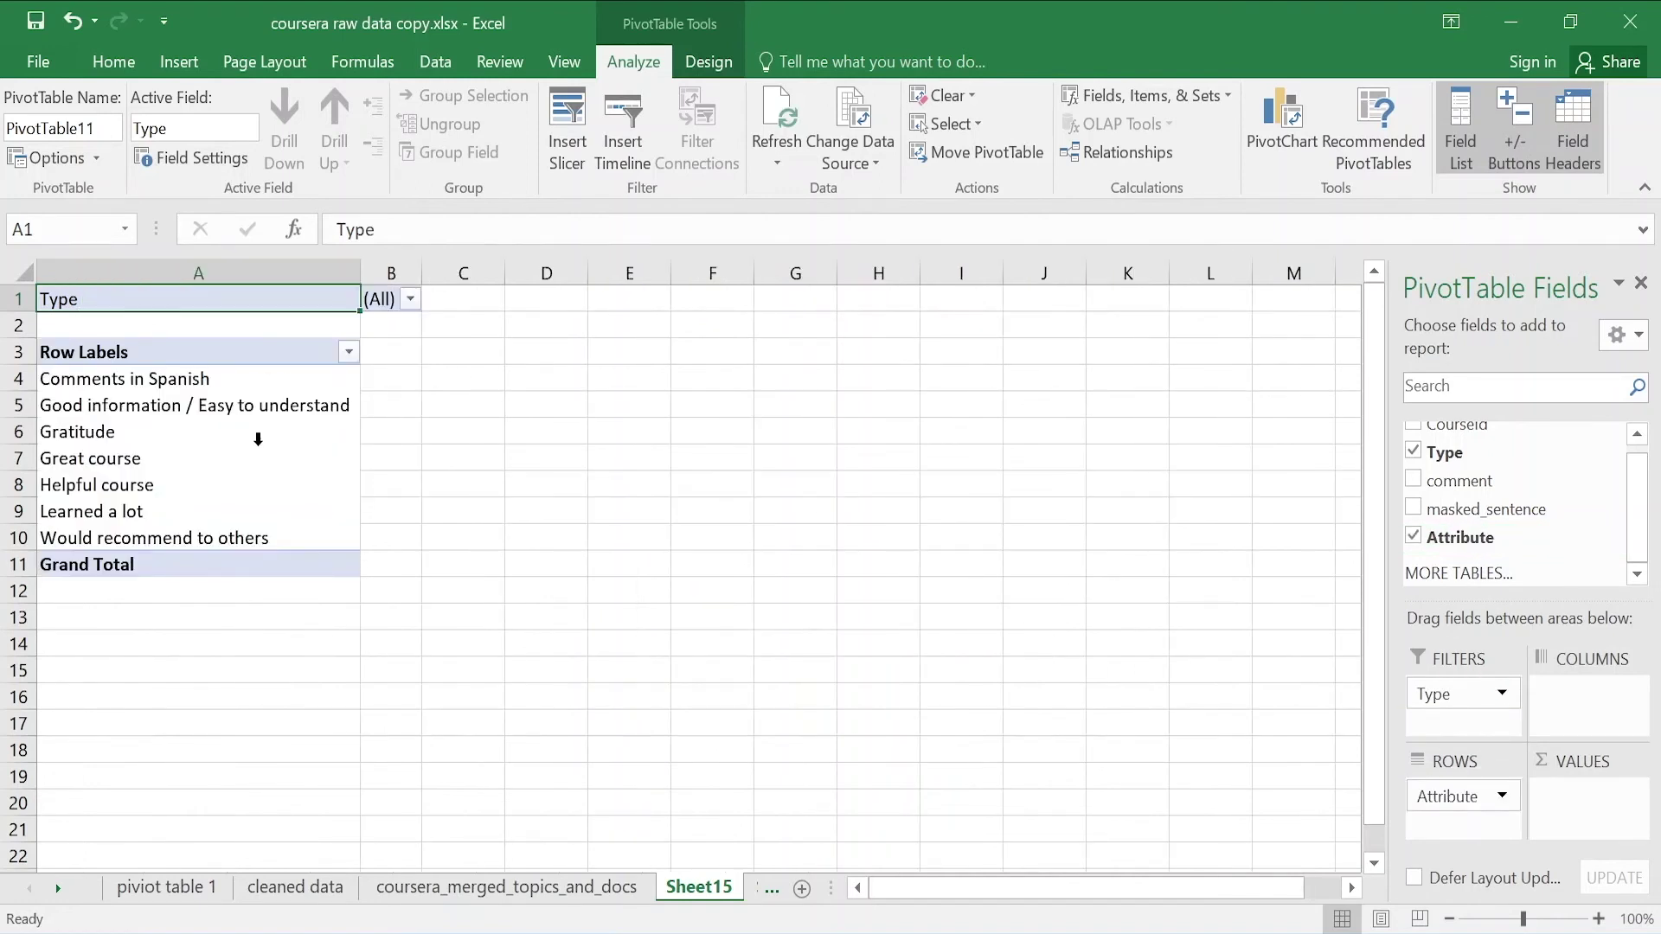
left_click_drag(1556, 540, 1577, 832)
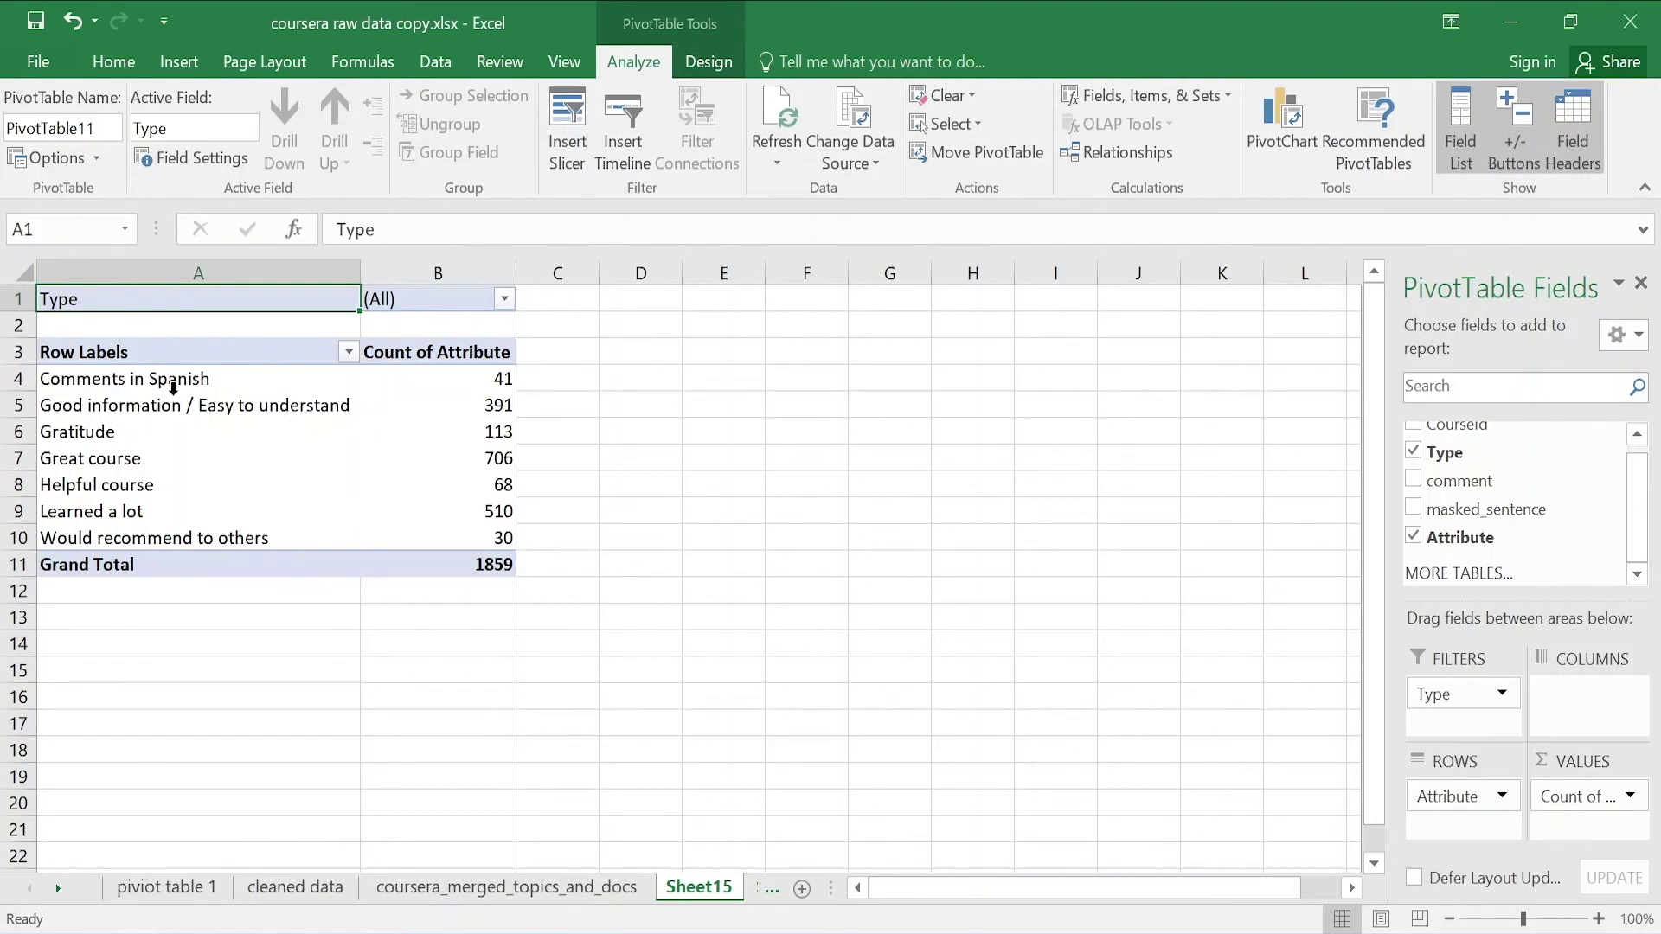
Sort the PivotTable's Count of Attribute values from largest to smallest
mouse_move(444, 395)
mouse_move(419, 370)
left_click_drag(419, 370, 419, 547)
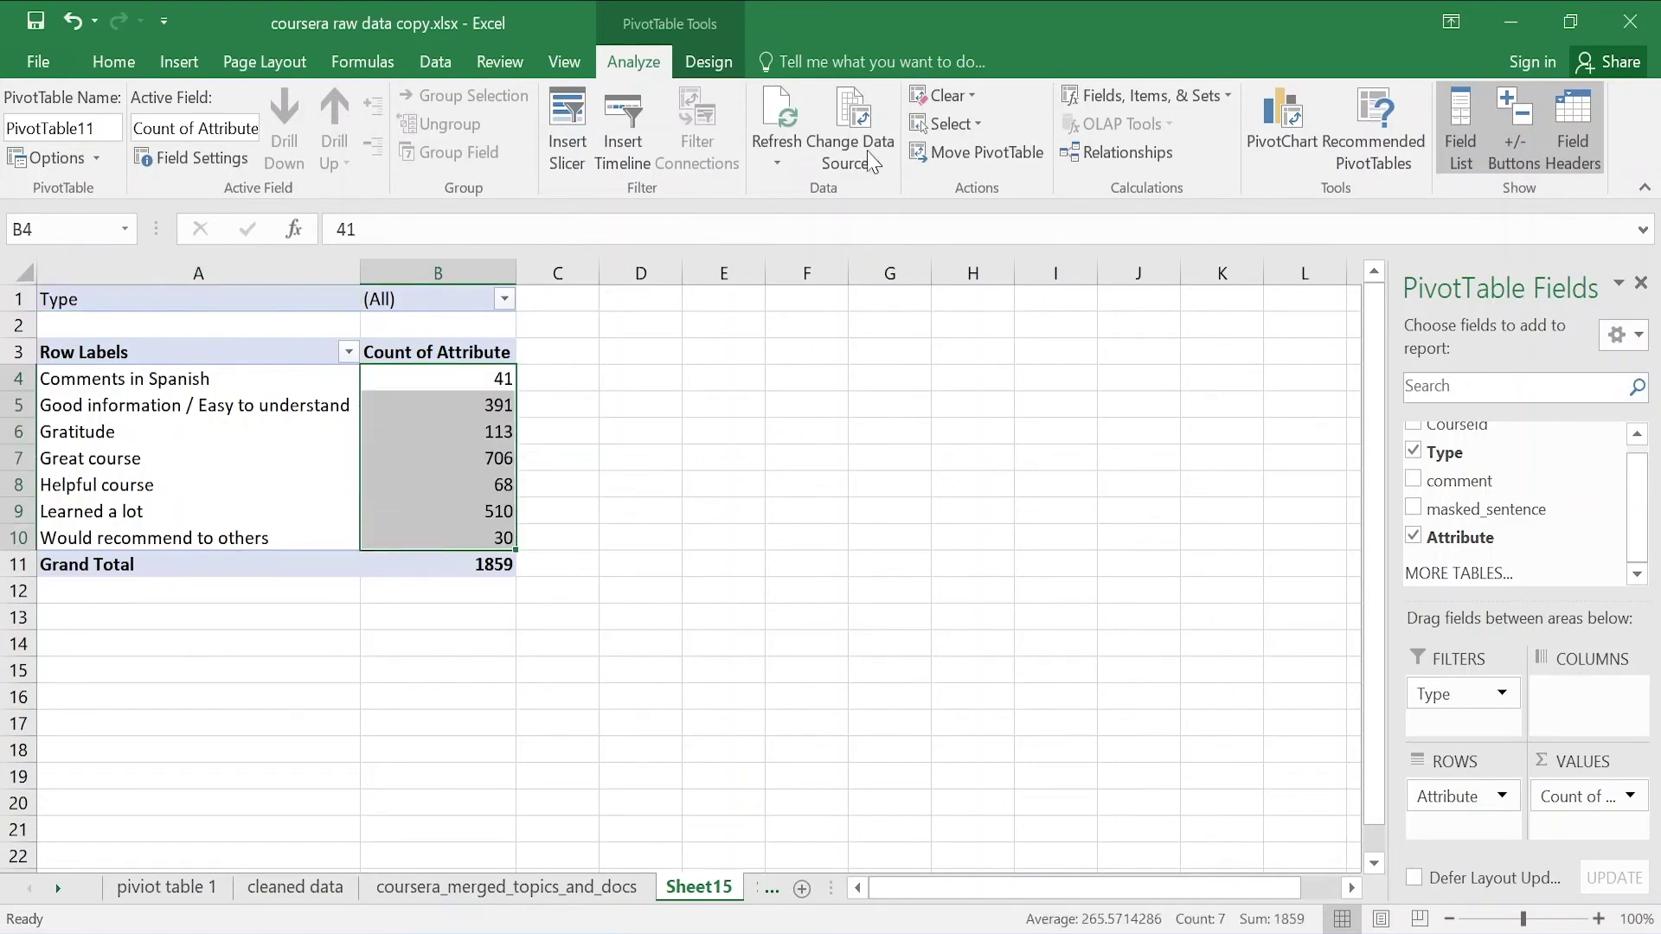
left_click(113, 61)
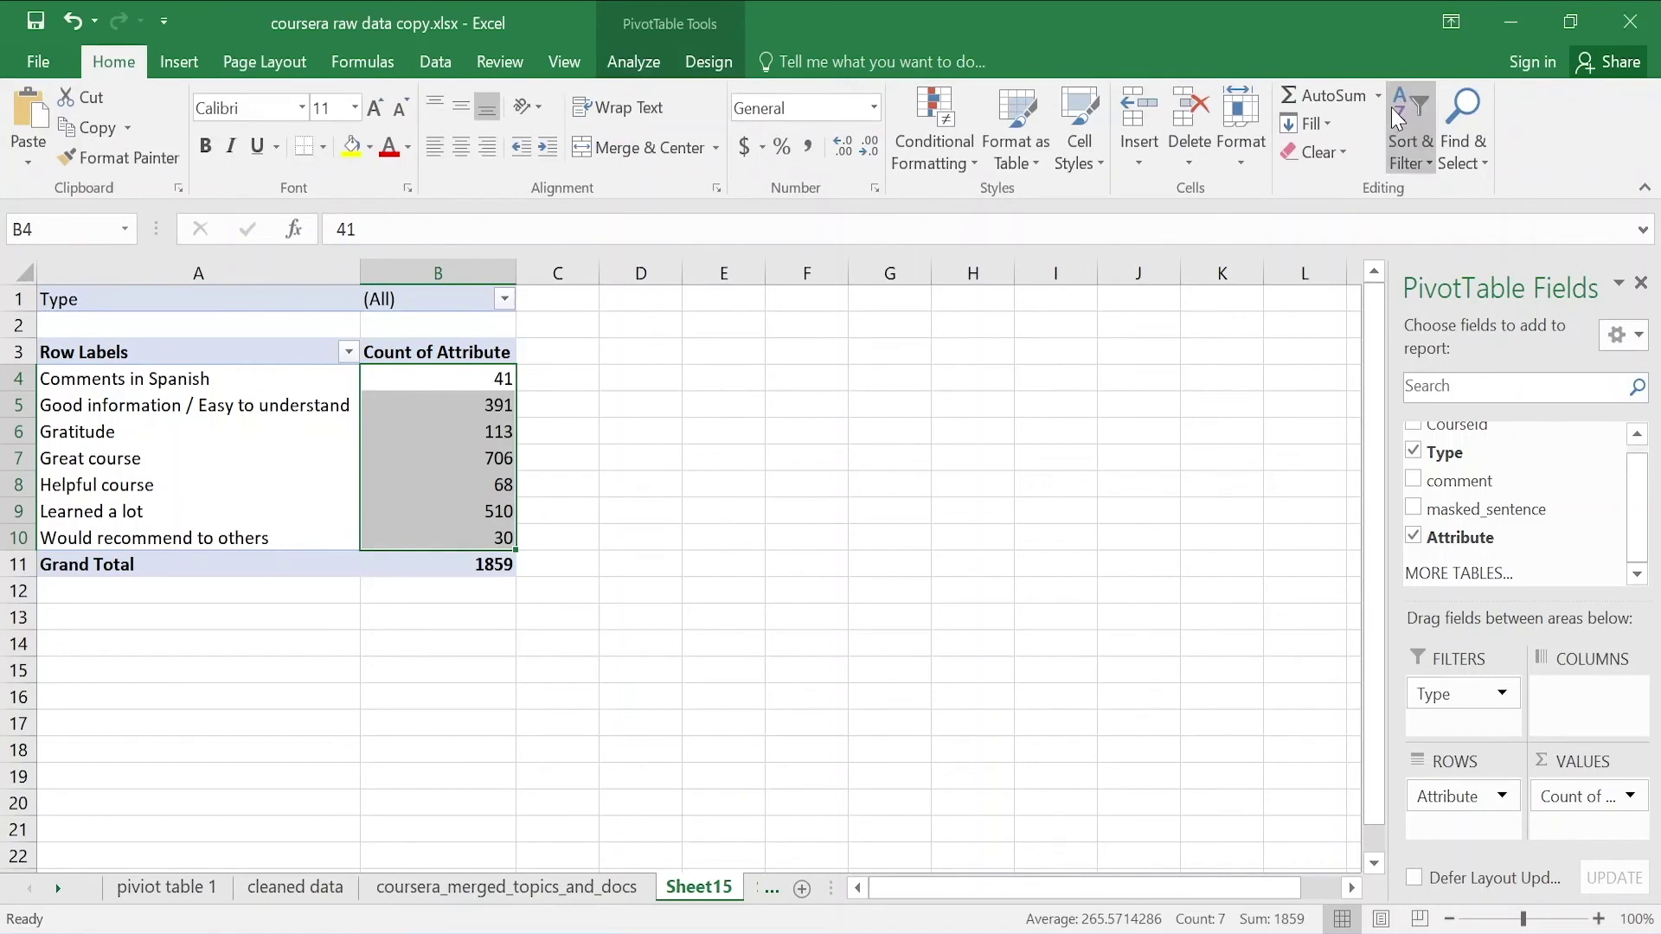
left_click(1408, 130)
left_click(1465, 225)
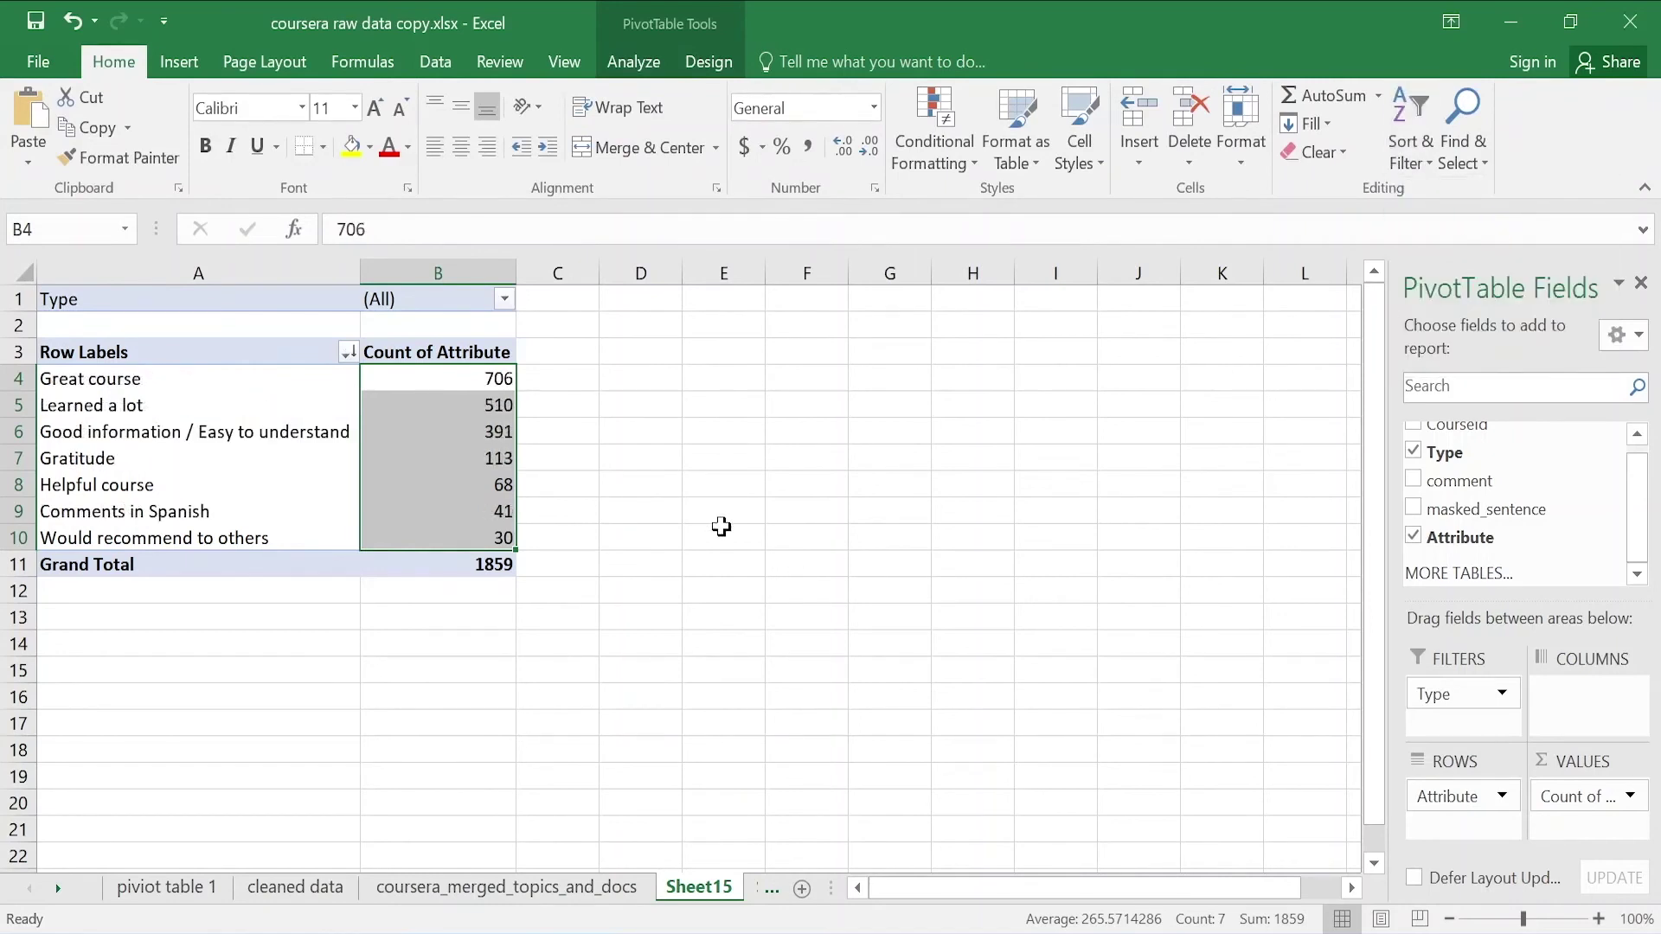
Filter the topic PivotTable by Type to show only Academic Writing
left_click(588, 458)
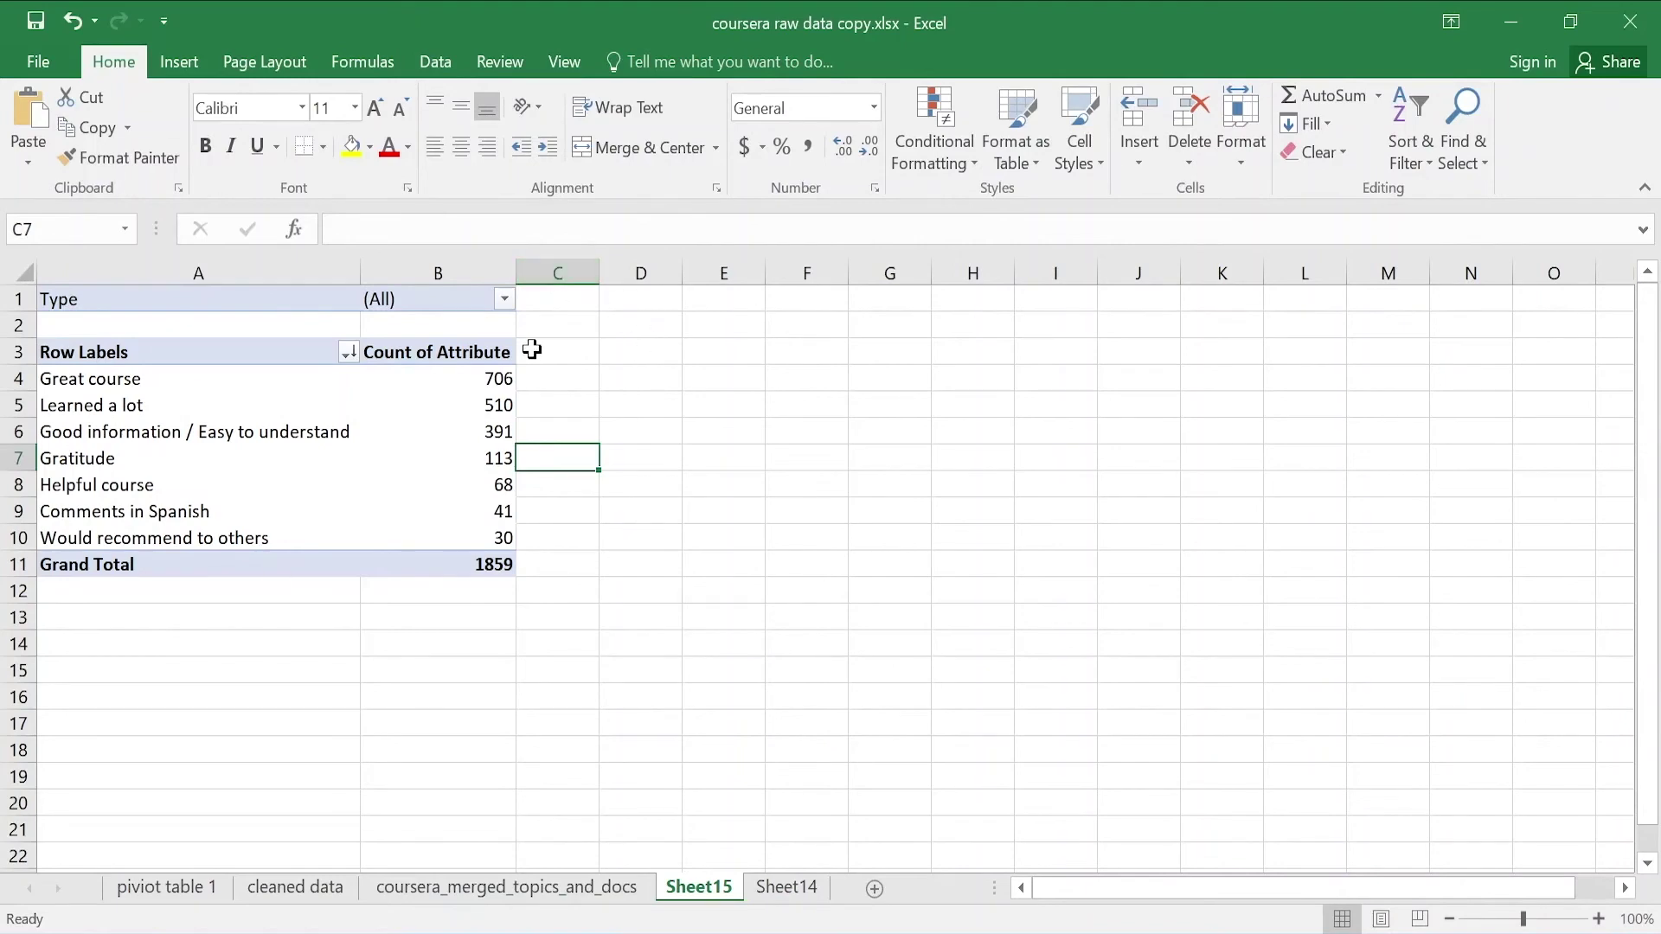
left_click(505, 299)
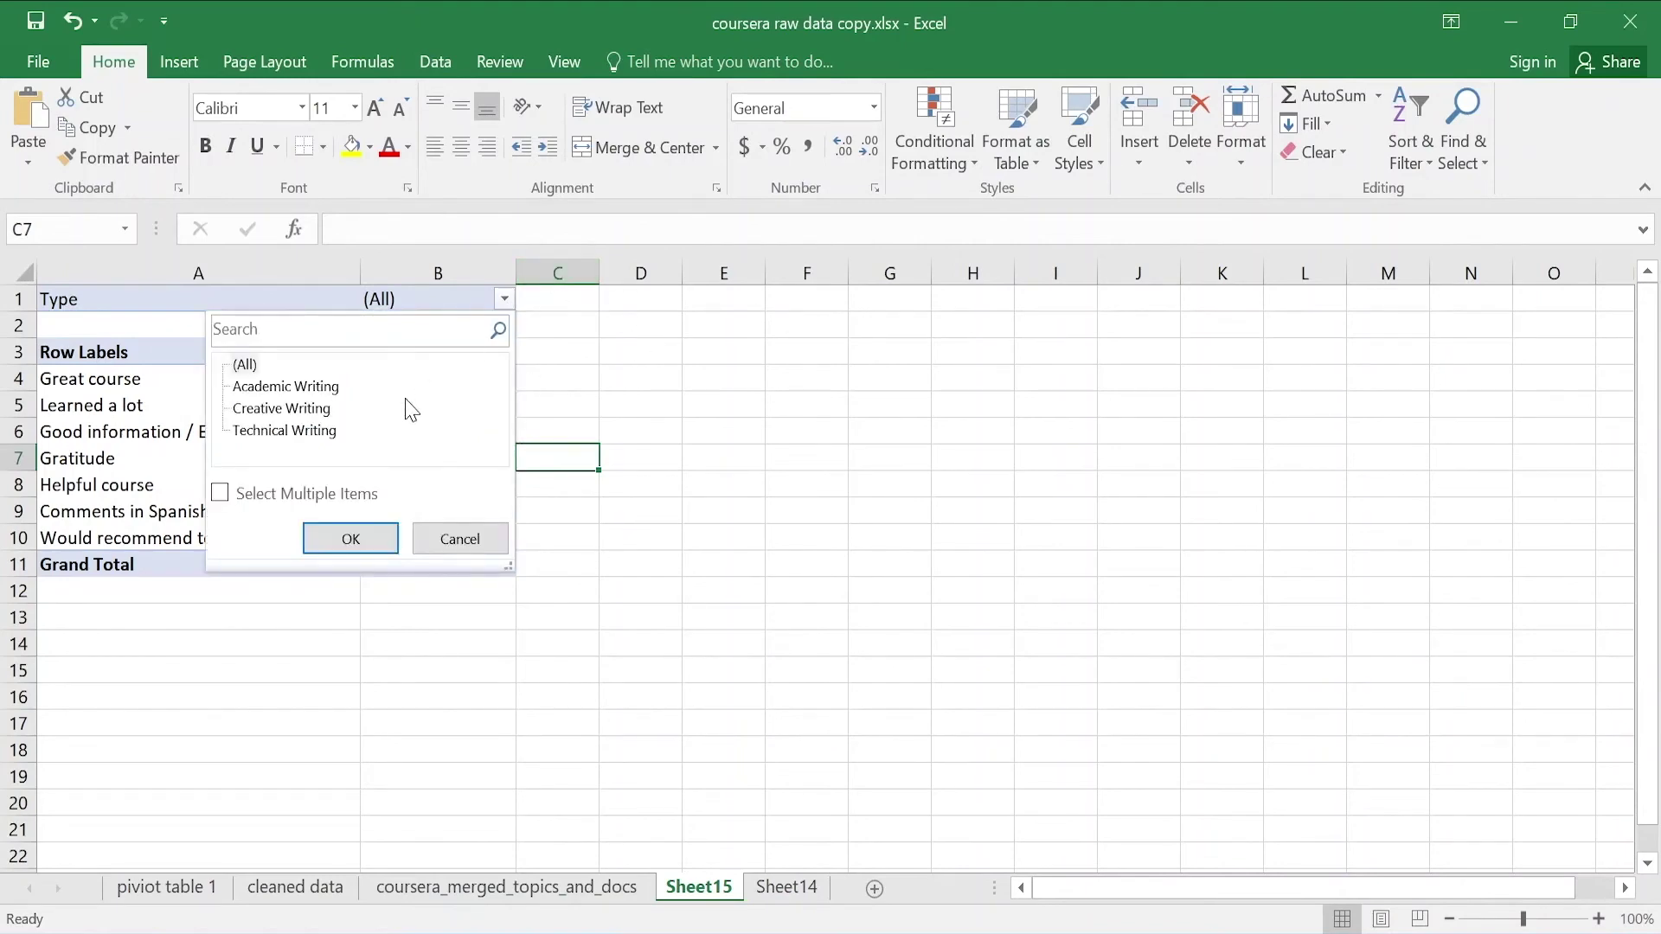
left_click(294, 386)
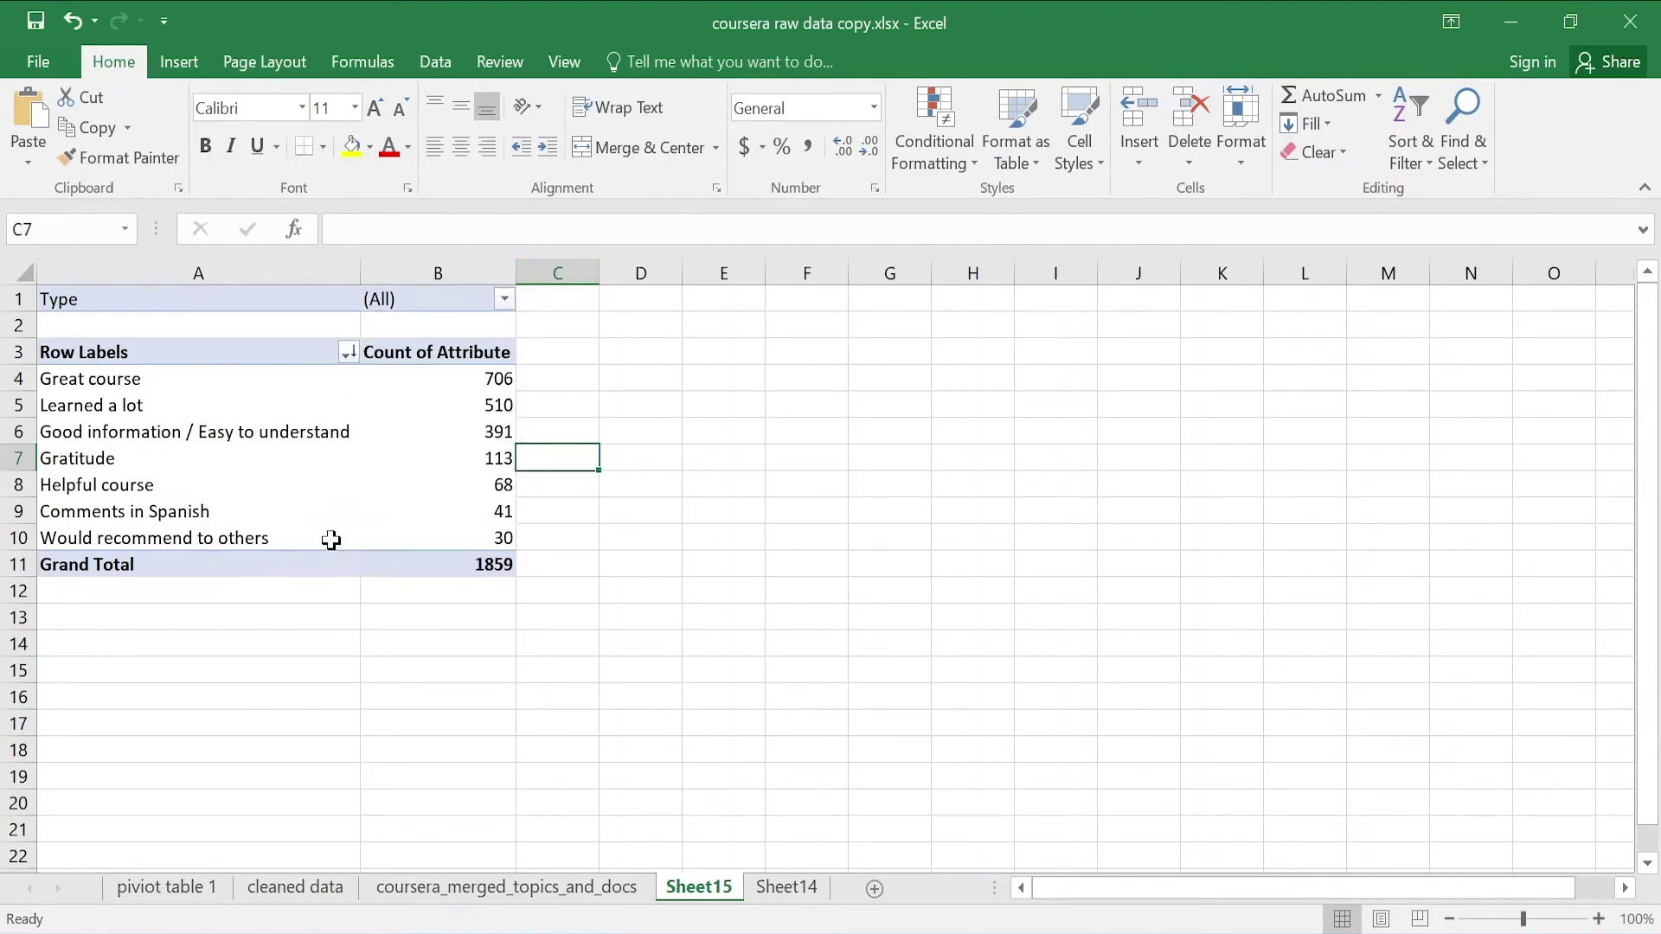
left_click(329, 540)
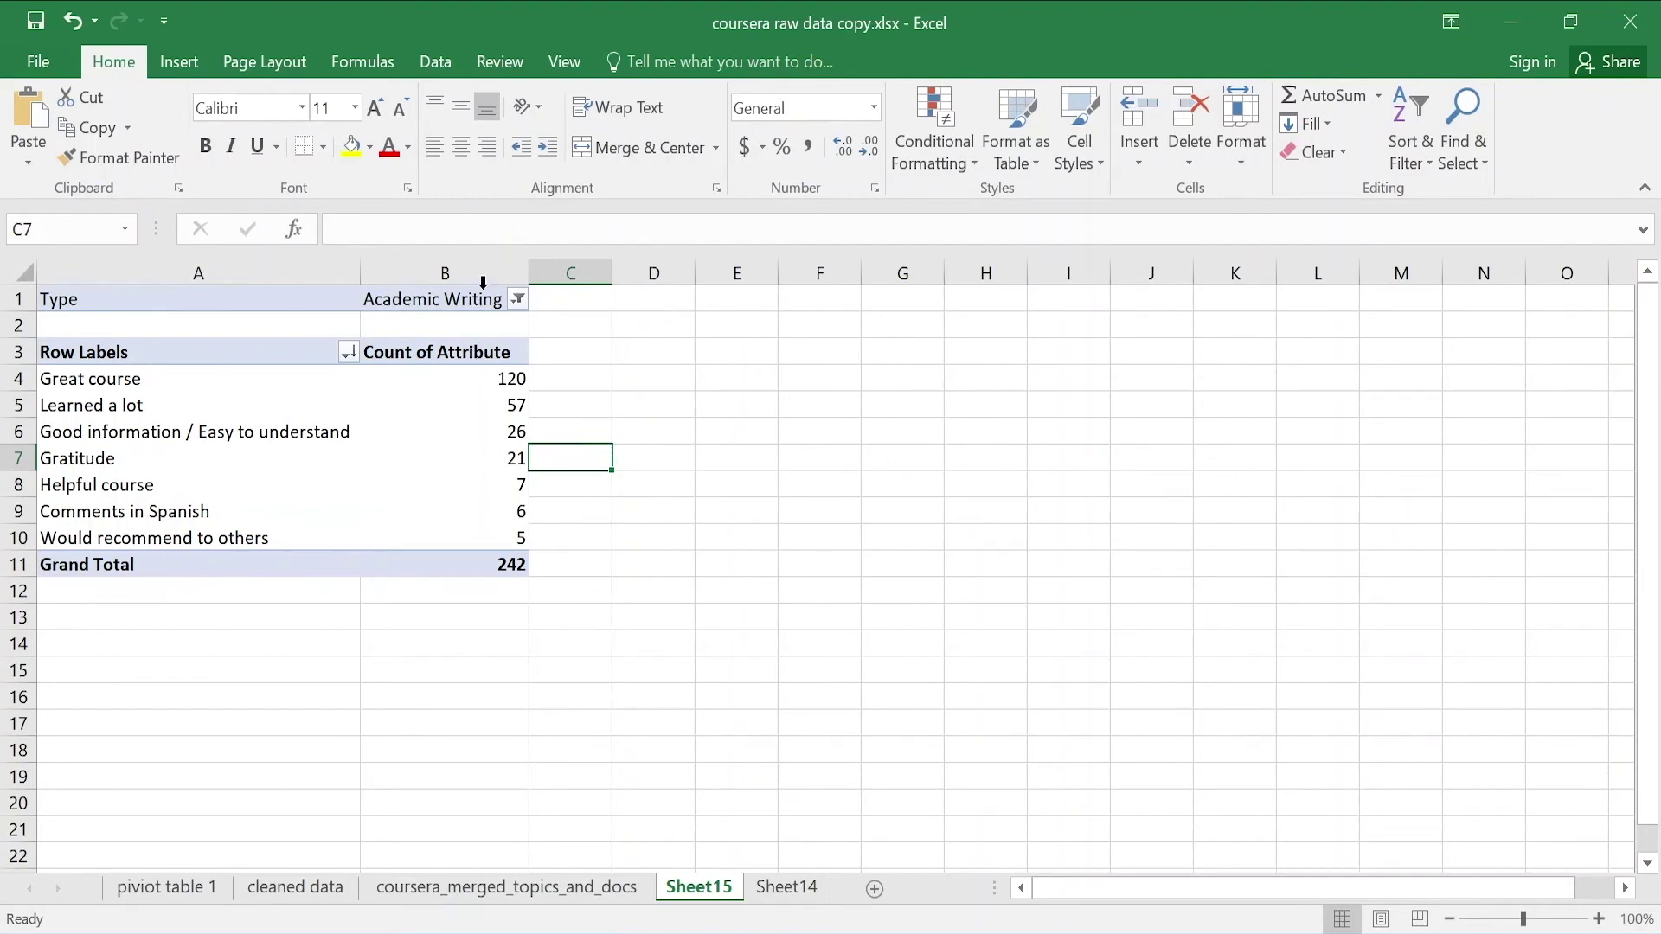
Switch the PivotTable's Type filter to Creative Writing
left_click(518, 300)
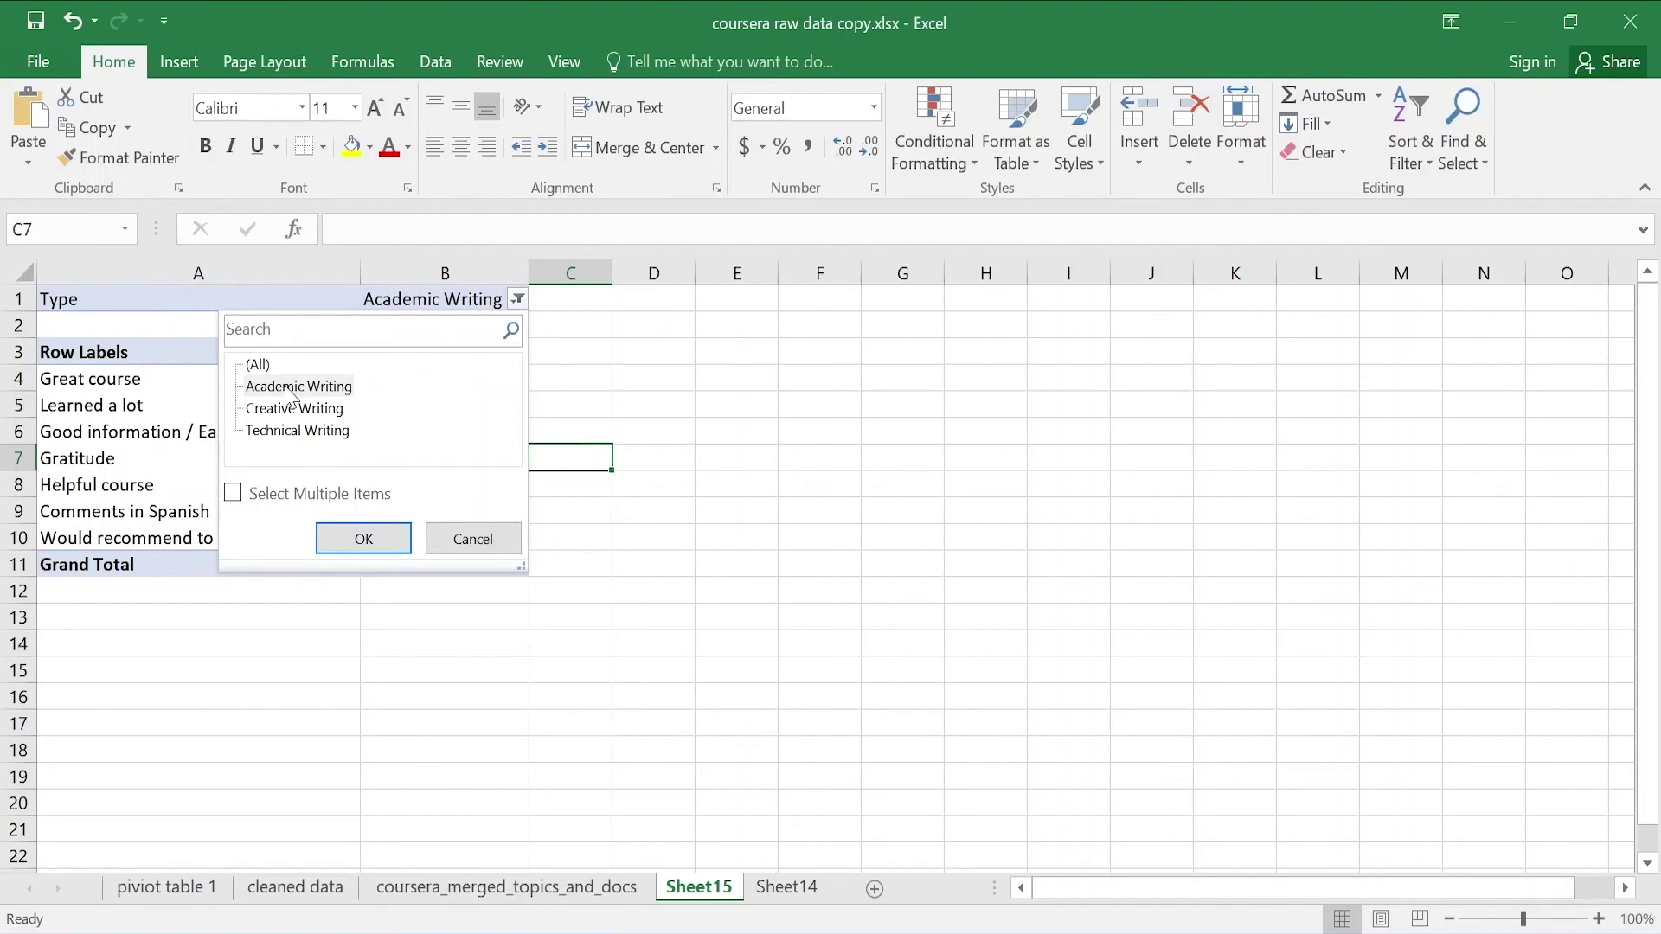
left_click(333, 413)
left_click(358, 543)
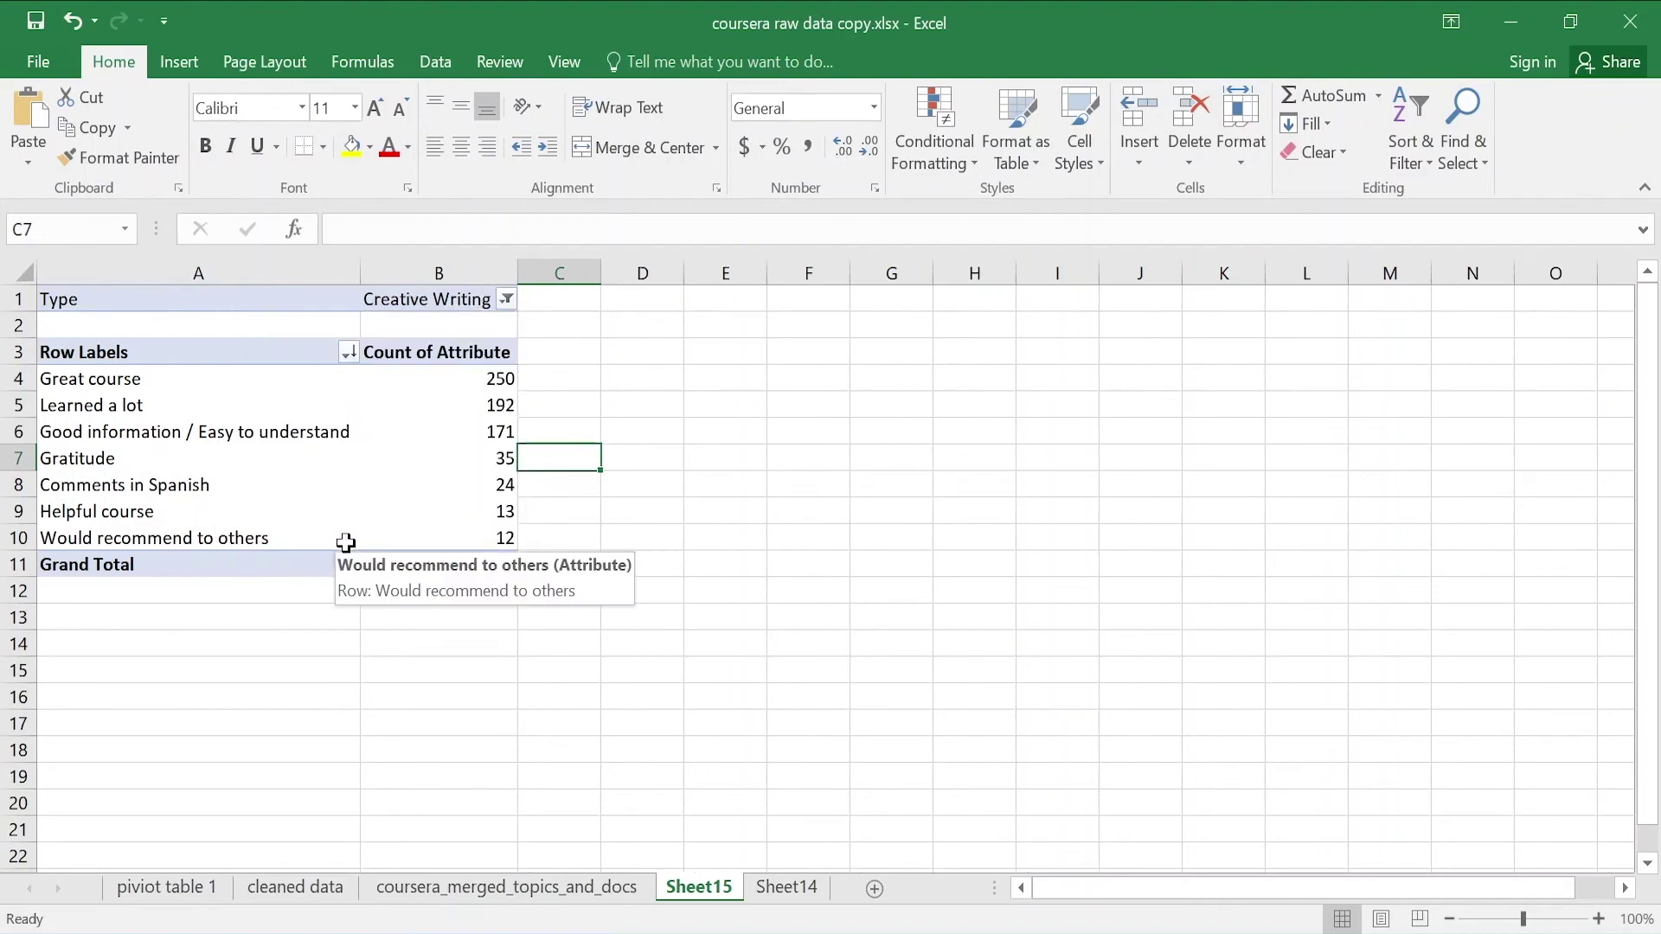
left_click(619, 406)
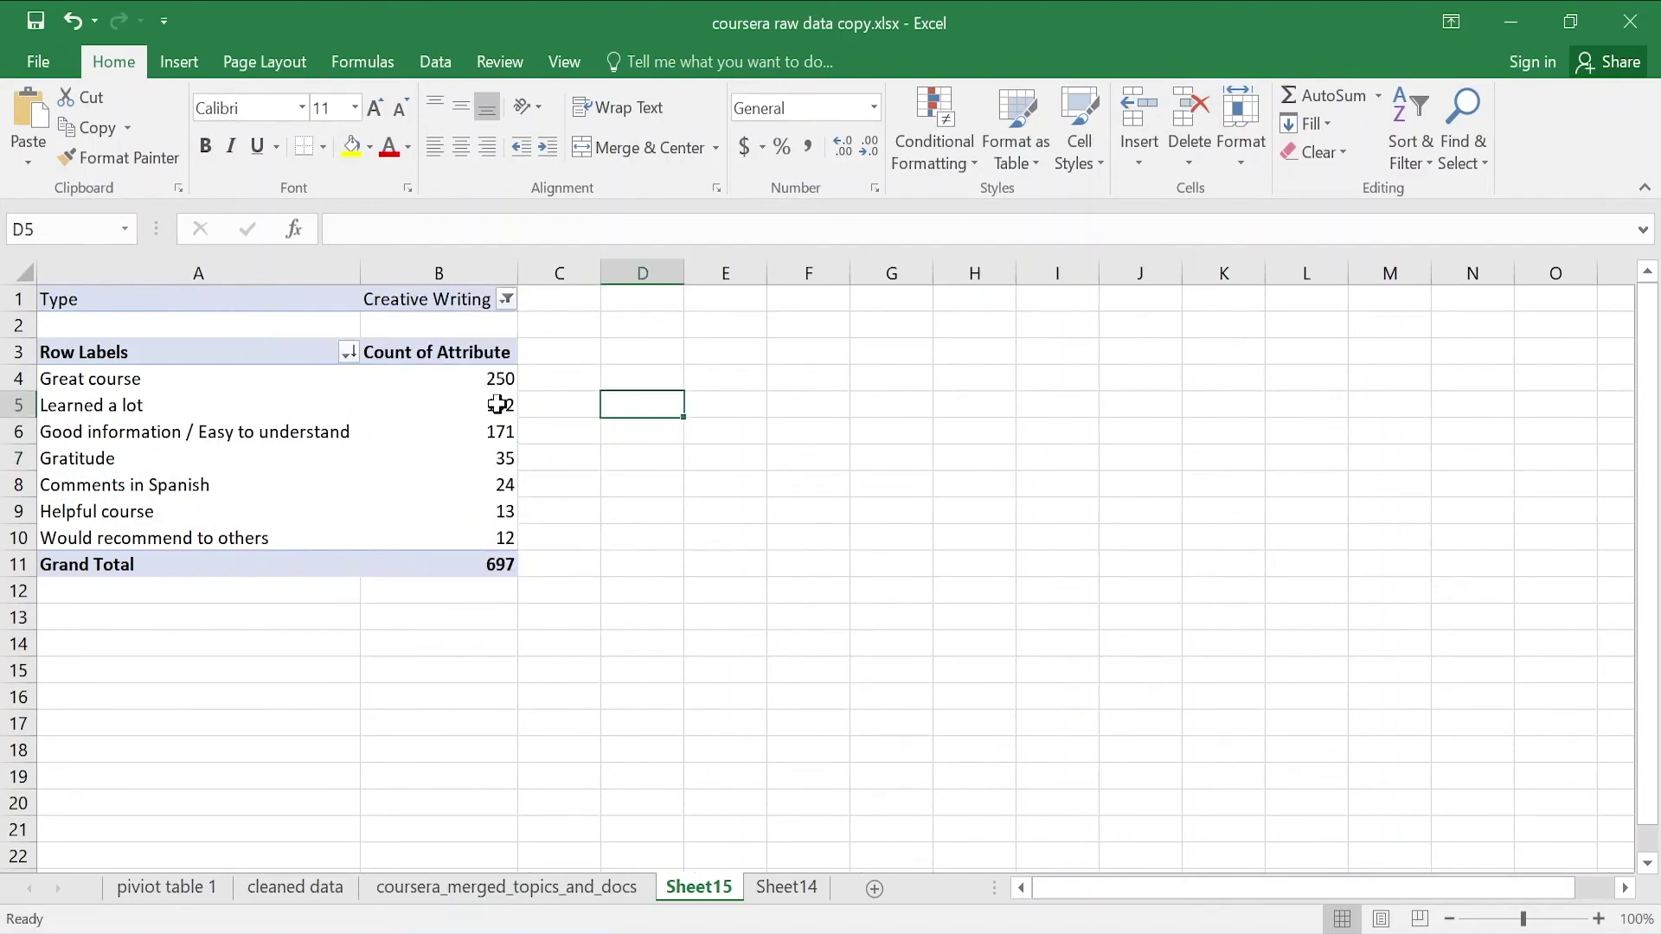
Reset the PivotTable's Type filter to (All)
left_click(508, 301)
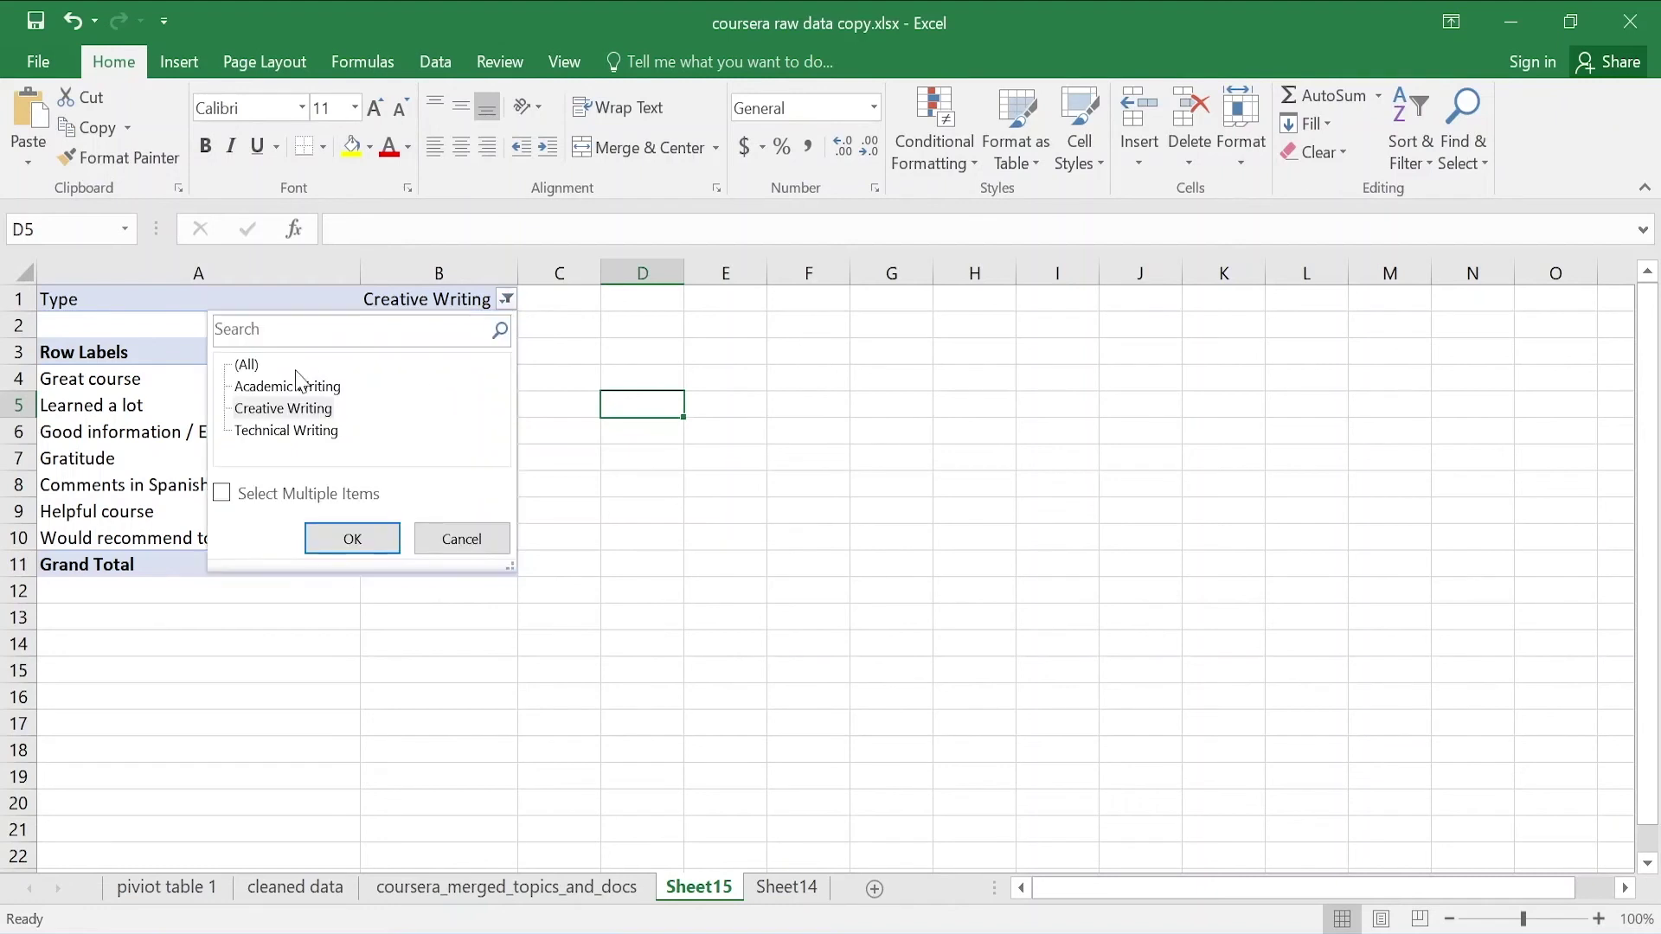
left_click(245, 363)
left_click(339, 541)
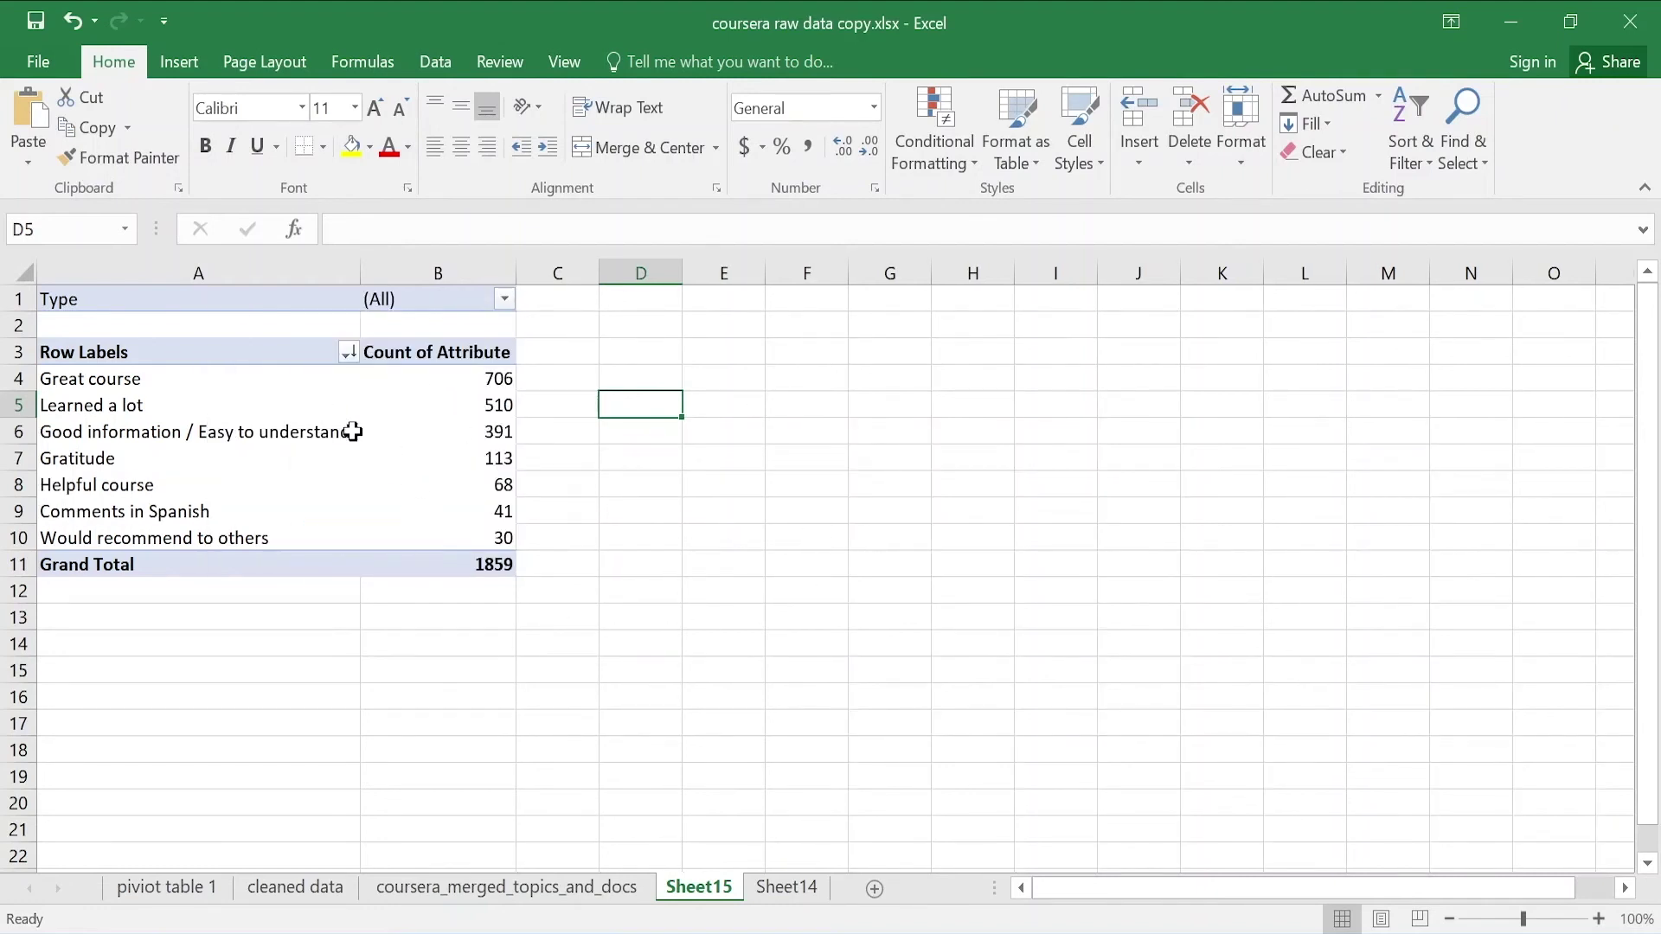
Insert a clustered column PivotChart from the topic PivotTable, including its headers and Grand Total row in the selection
left_click_drag(133, 347, 474, 564)
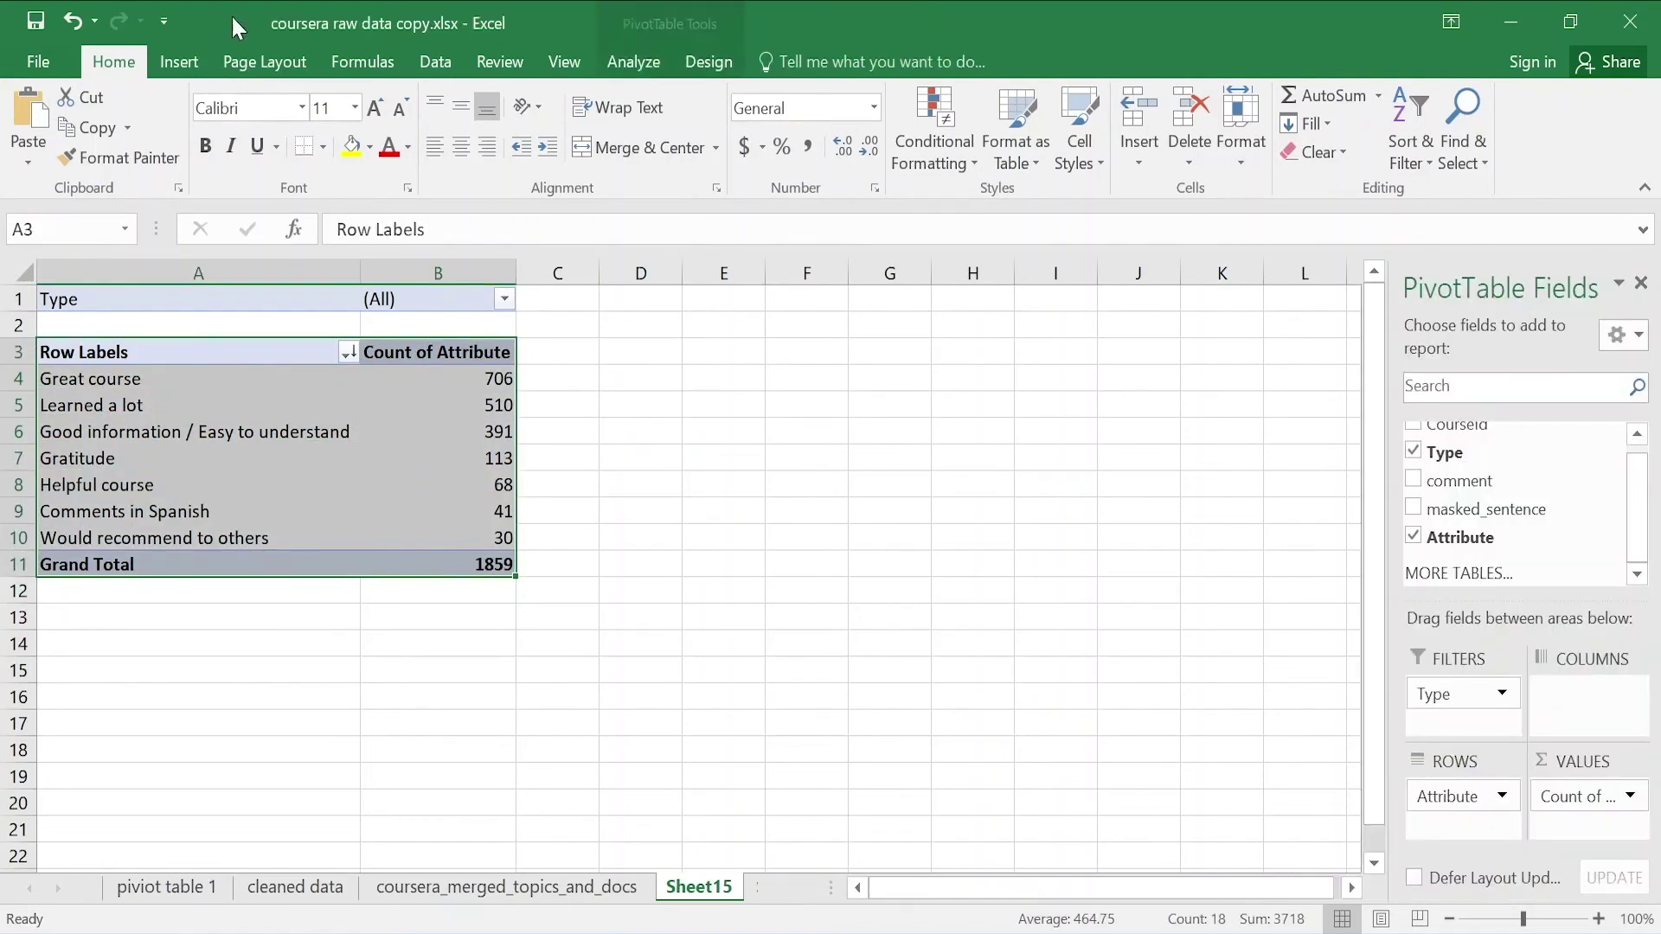
left_click(179, 62)
left_click(758, 100)
left_click(740, 192)
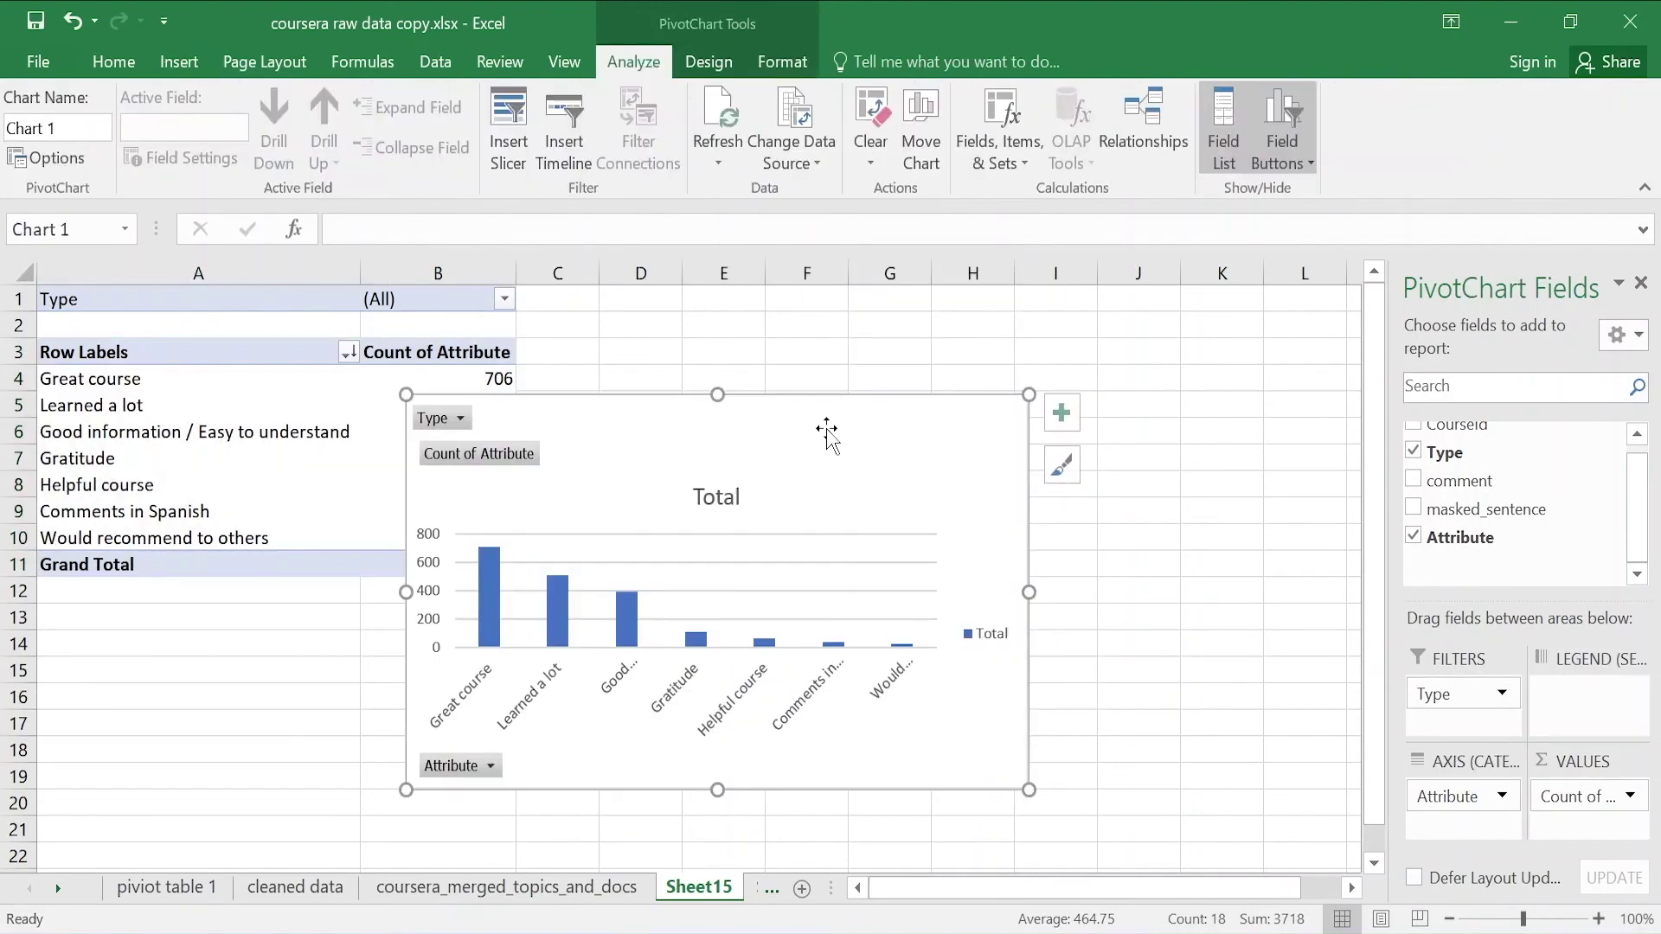
Move the PivotChart clear of the PivotTable and delete its Total legend
left_click_drag(824, 432, 1066, 424)
left_click(1227, 628)
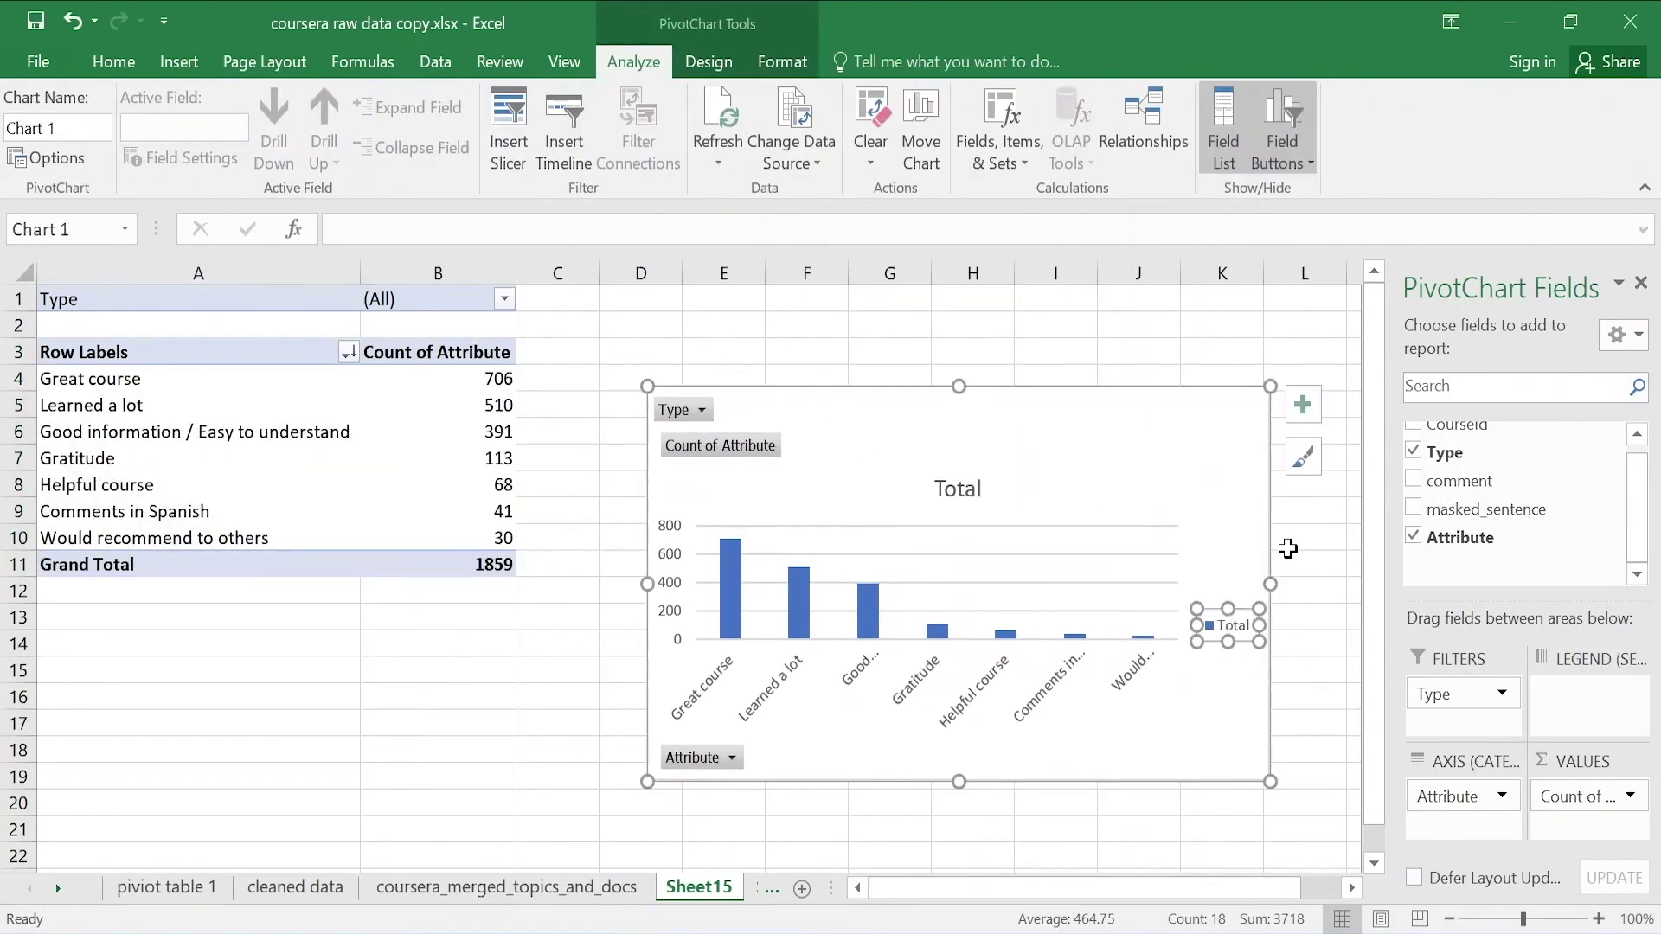
key("Delete")
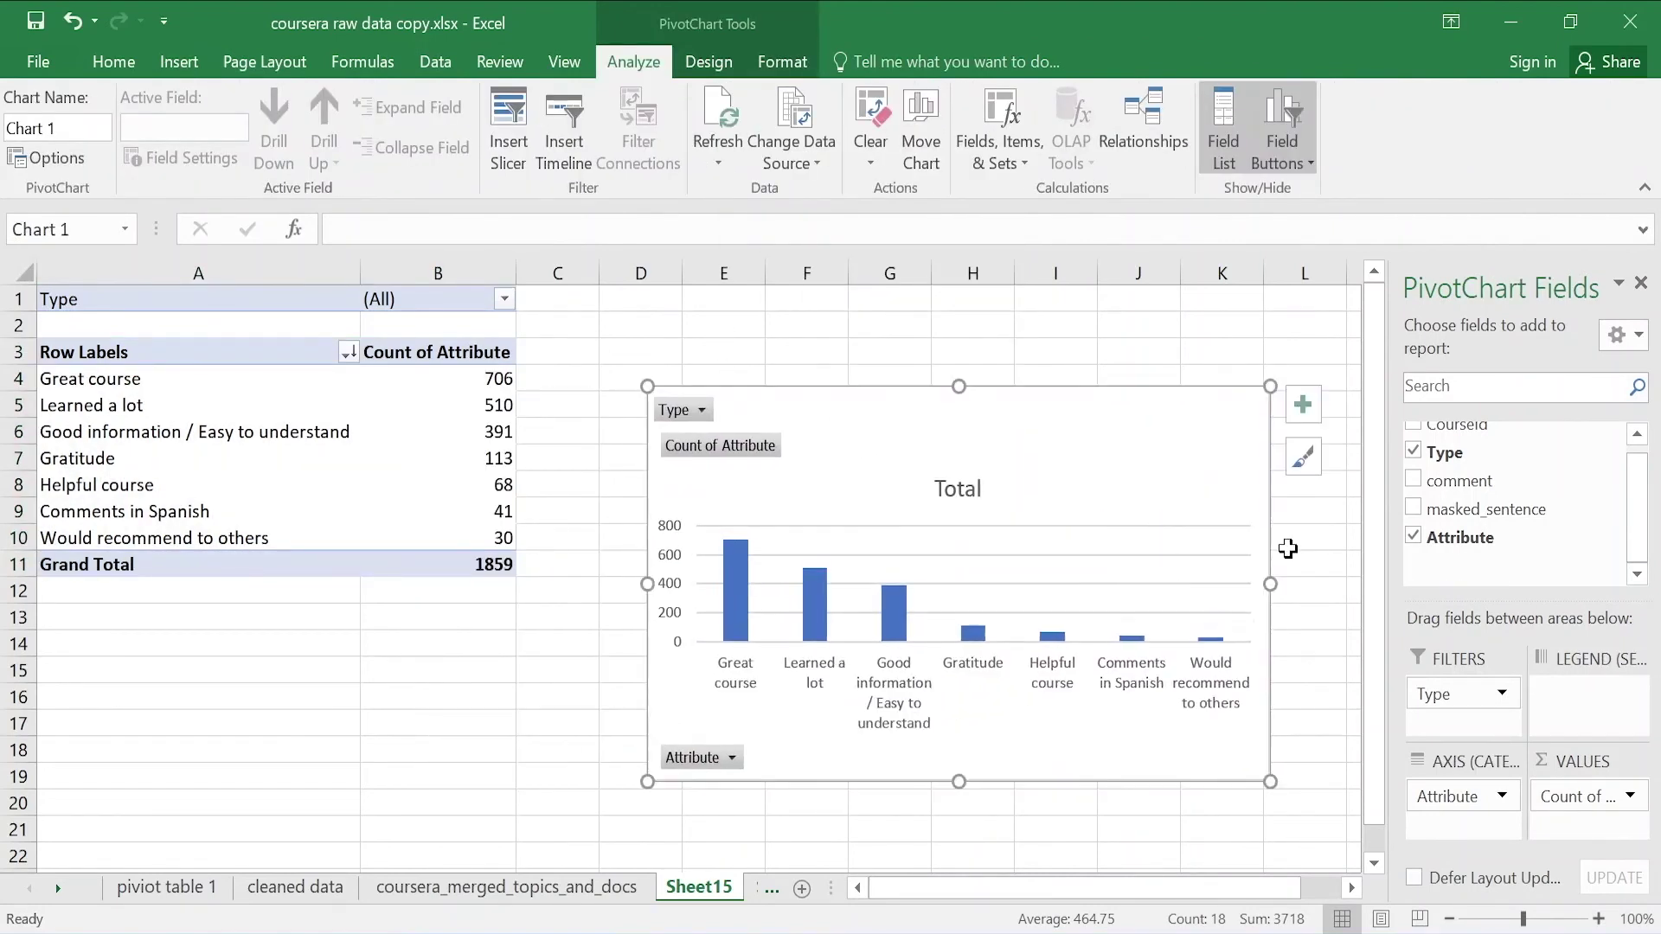
Add data labels to the columns of the PivotChart
left_click(1303, 405)
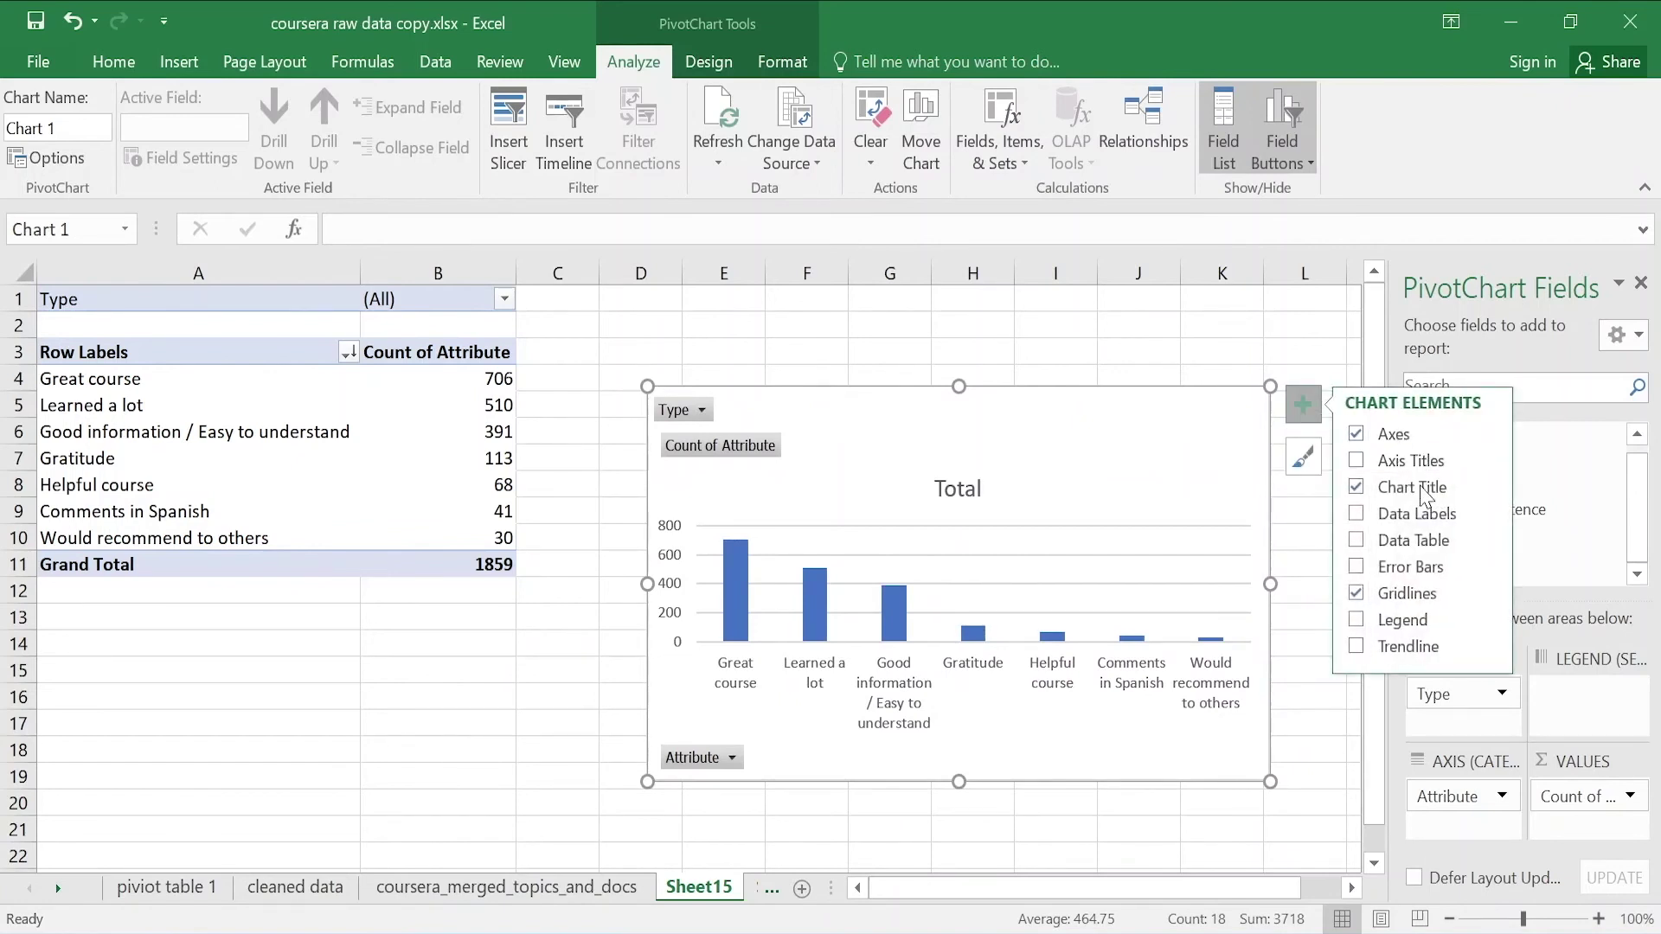
left_click(1354, 515)
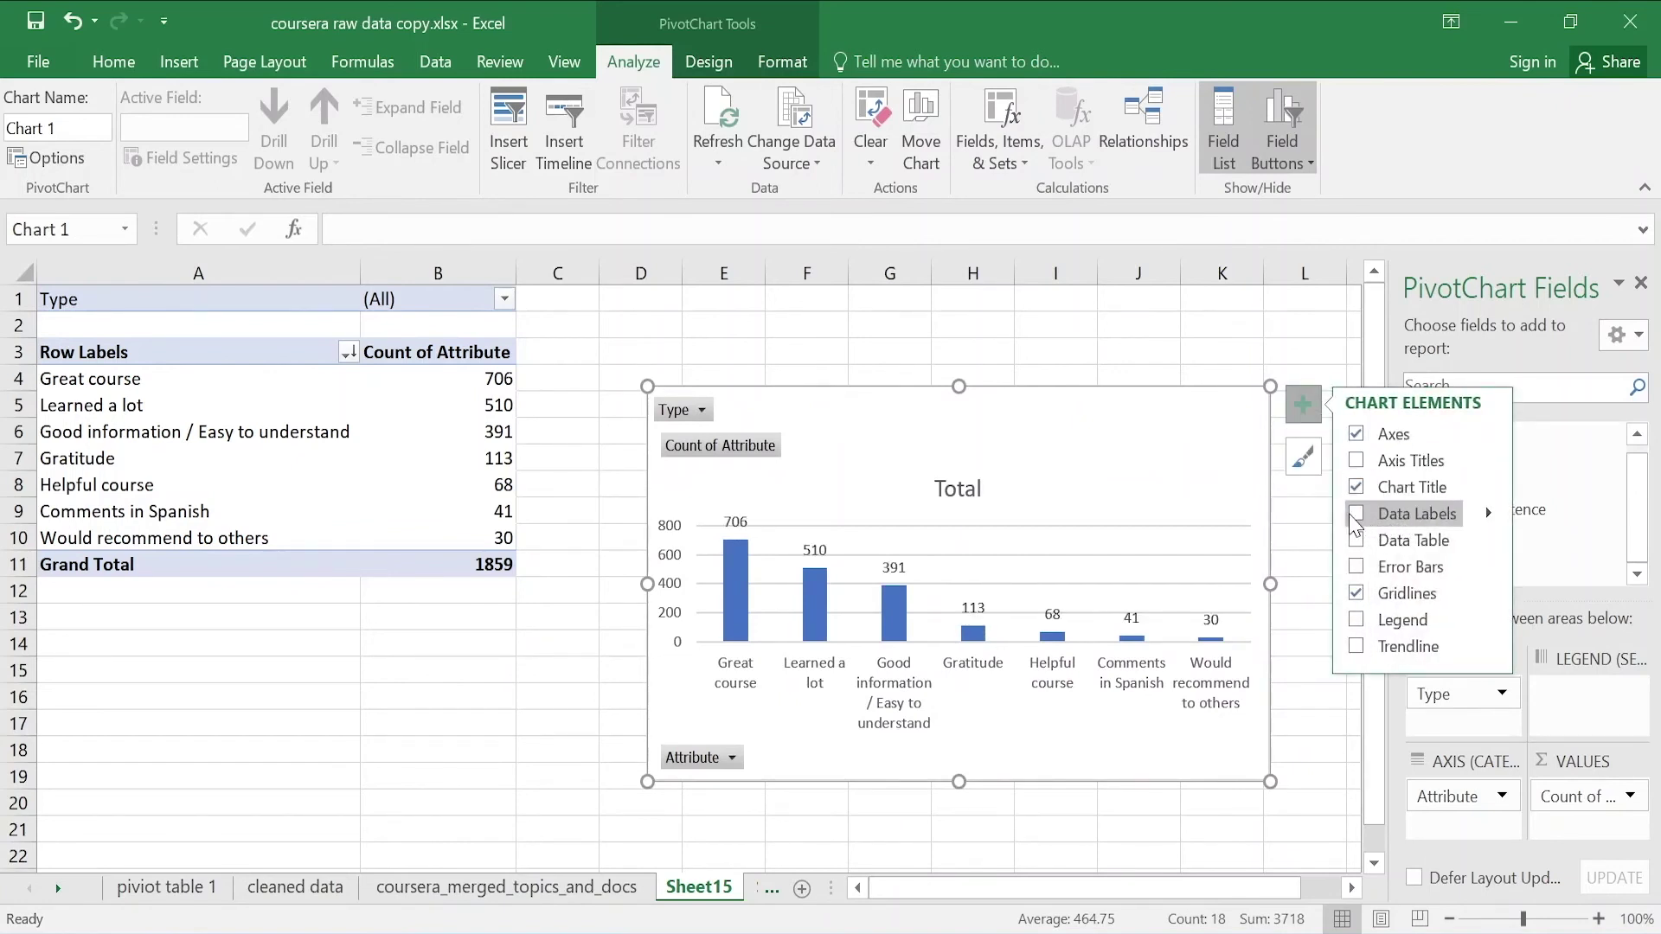
left_click(1355, 516)
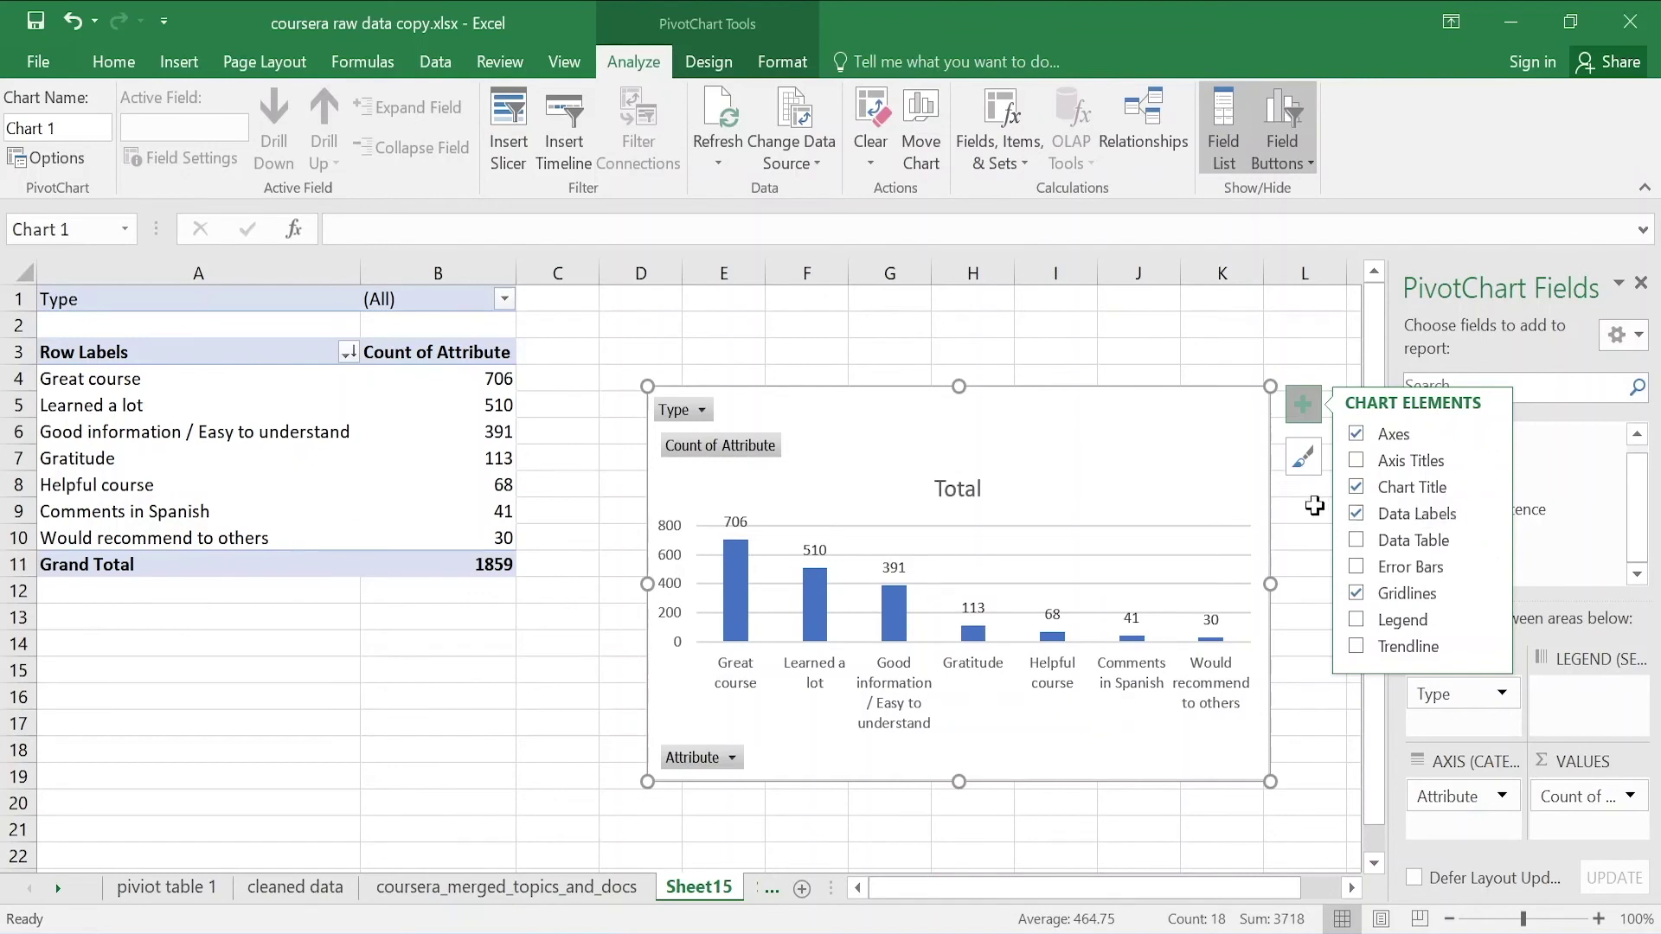
left_click(1305, 406)
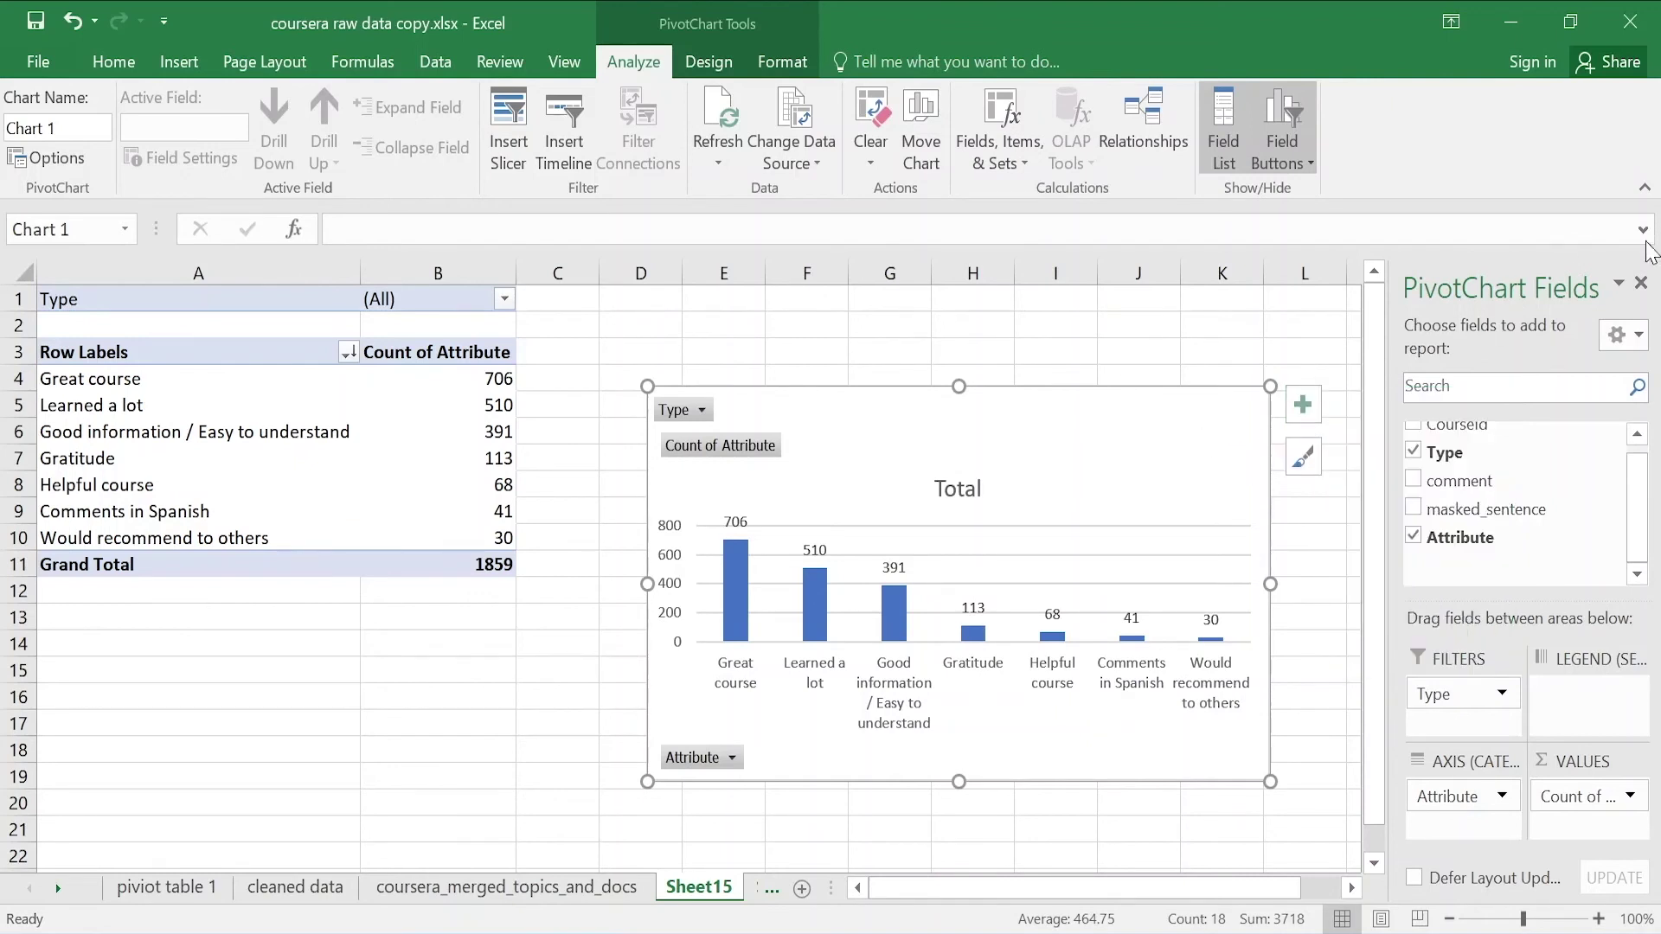
Close the PivotChart field pane and place the chart beside the PivotTable, starting around column E, row 2
left_click(1643, 284)
left_click_drag(1066, 419, 1342, 356)
left_click_drag(1081, 352, 844, 360)
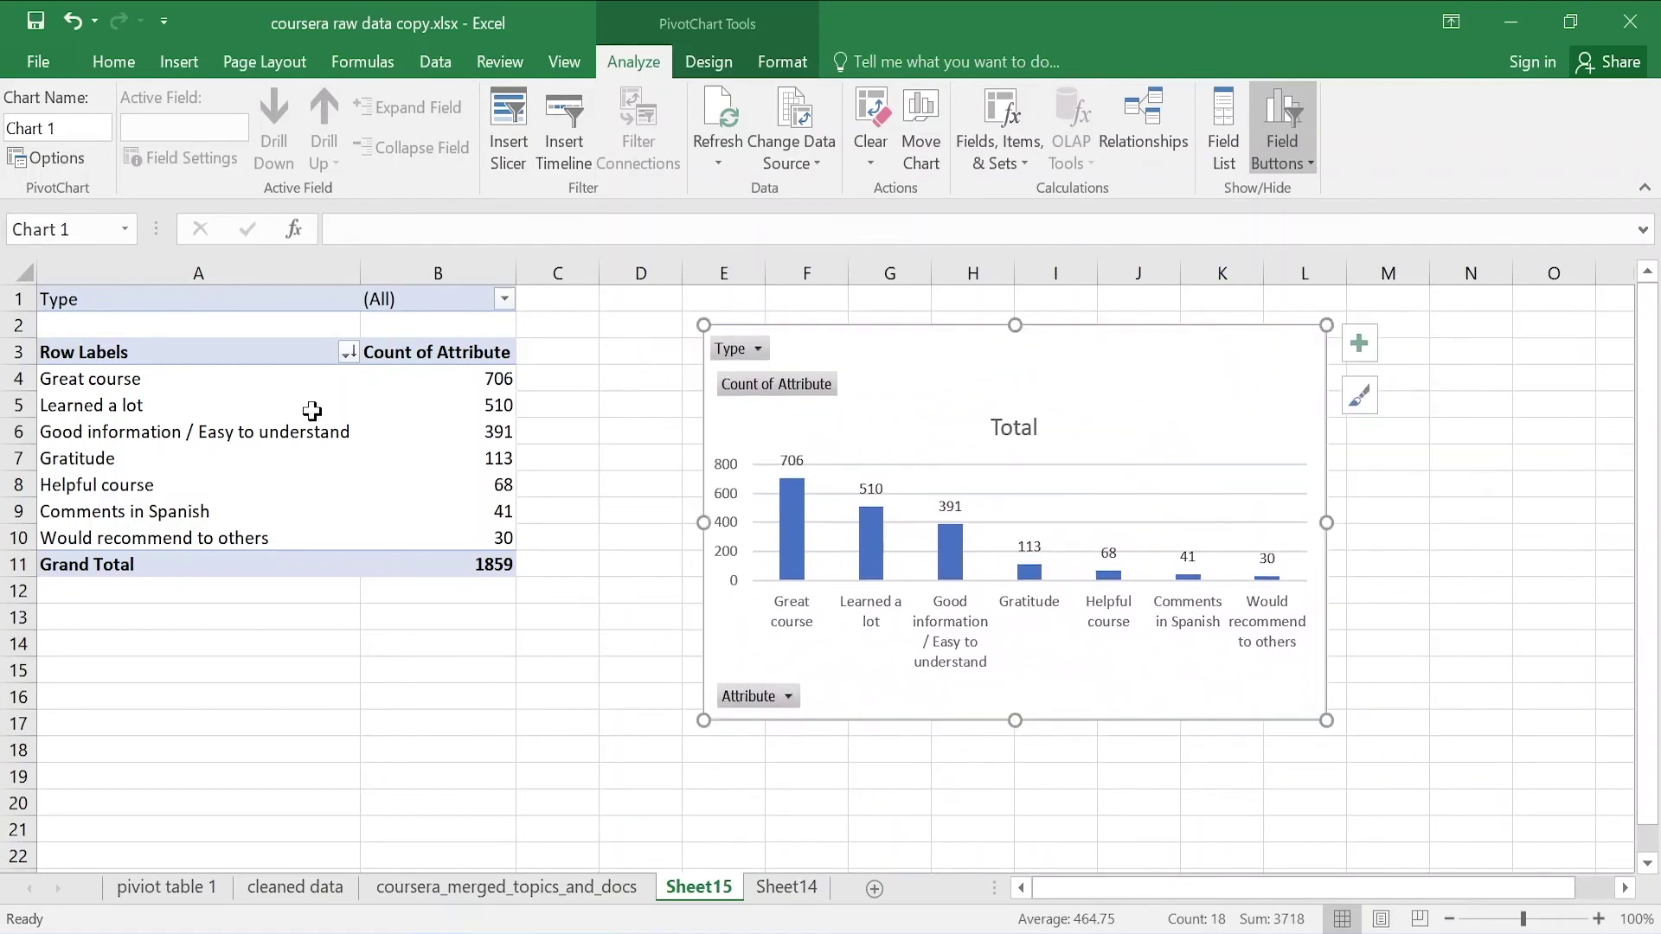
Filter the PivotTable and its chart by Type to Creative Writing
left_click(503, 299)
left_click(260, 410)
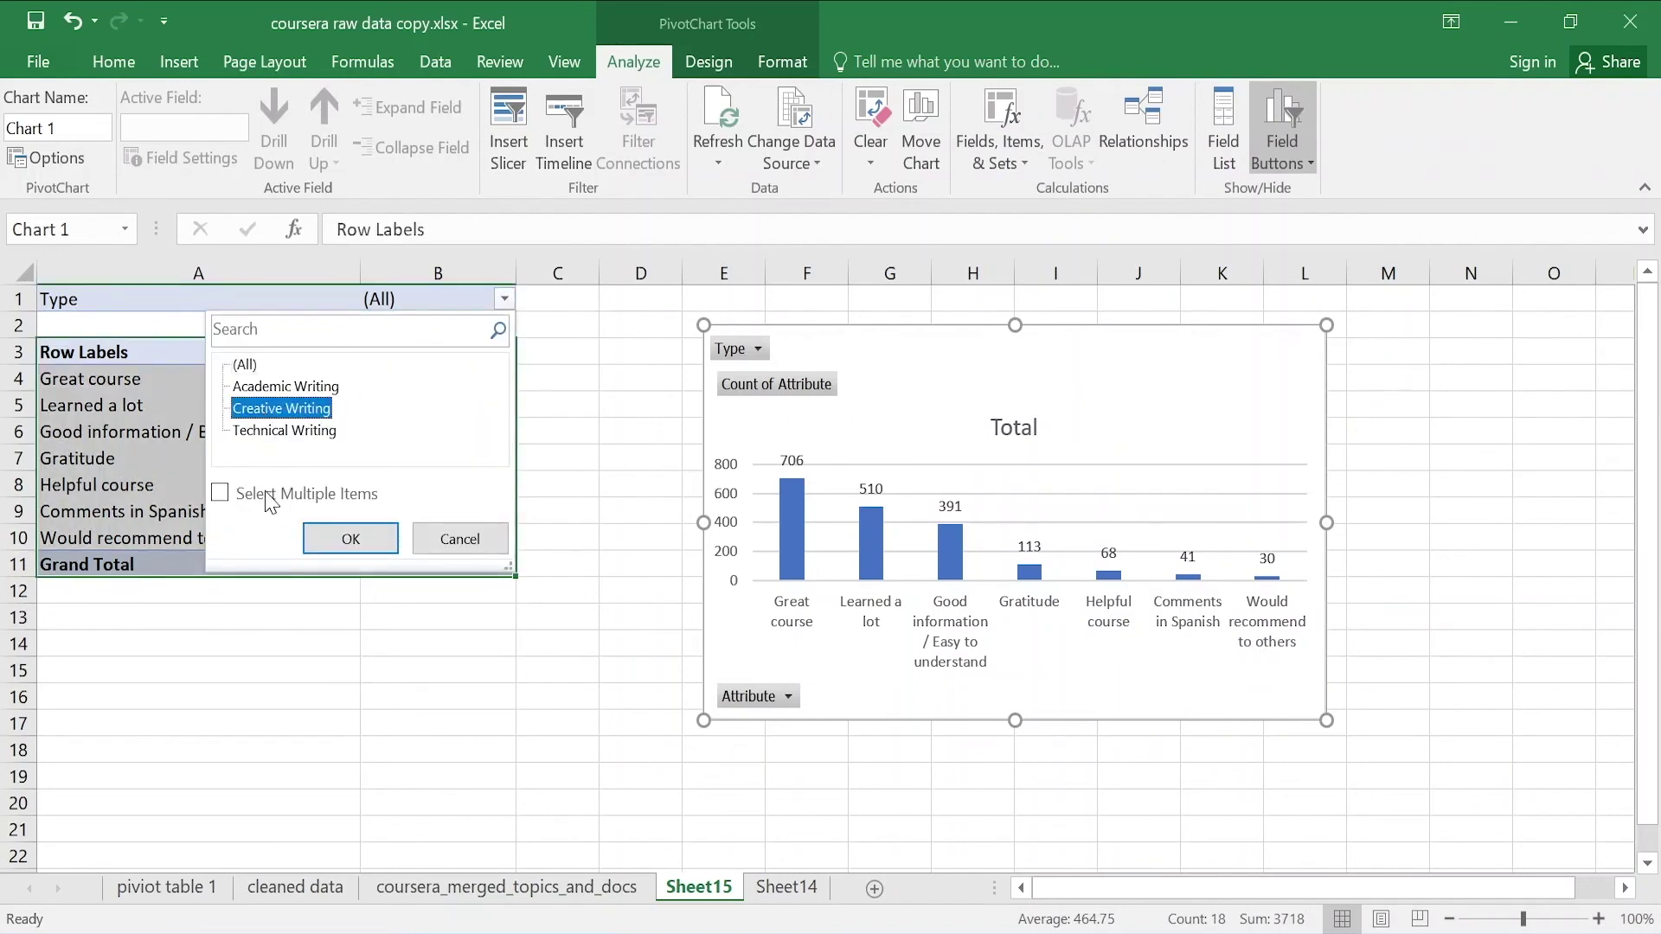
left_click(322, 543)
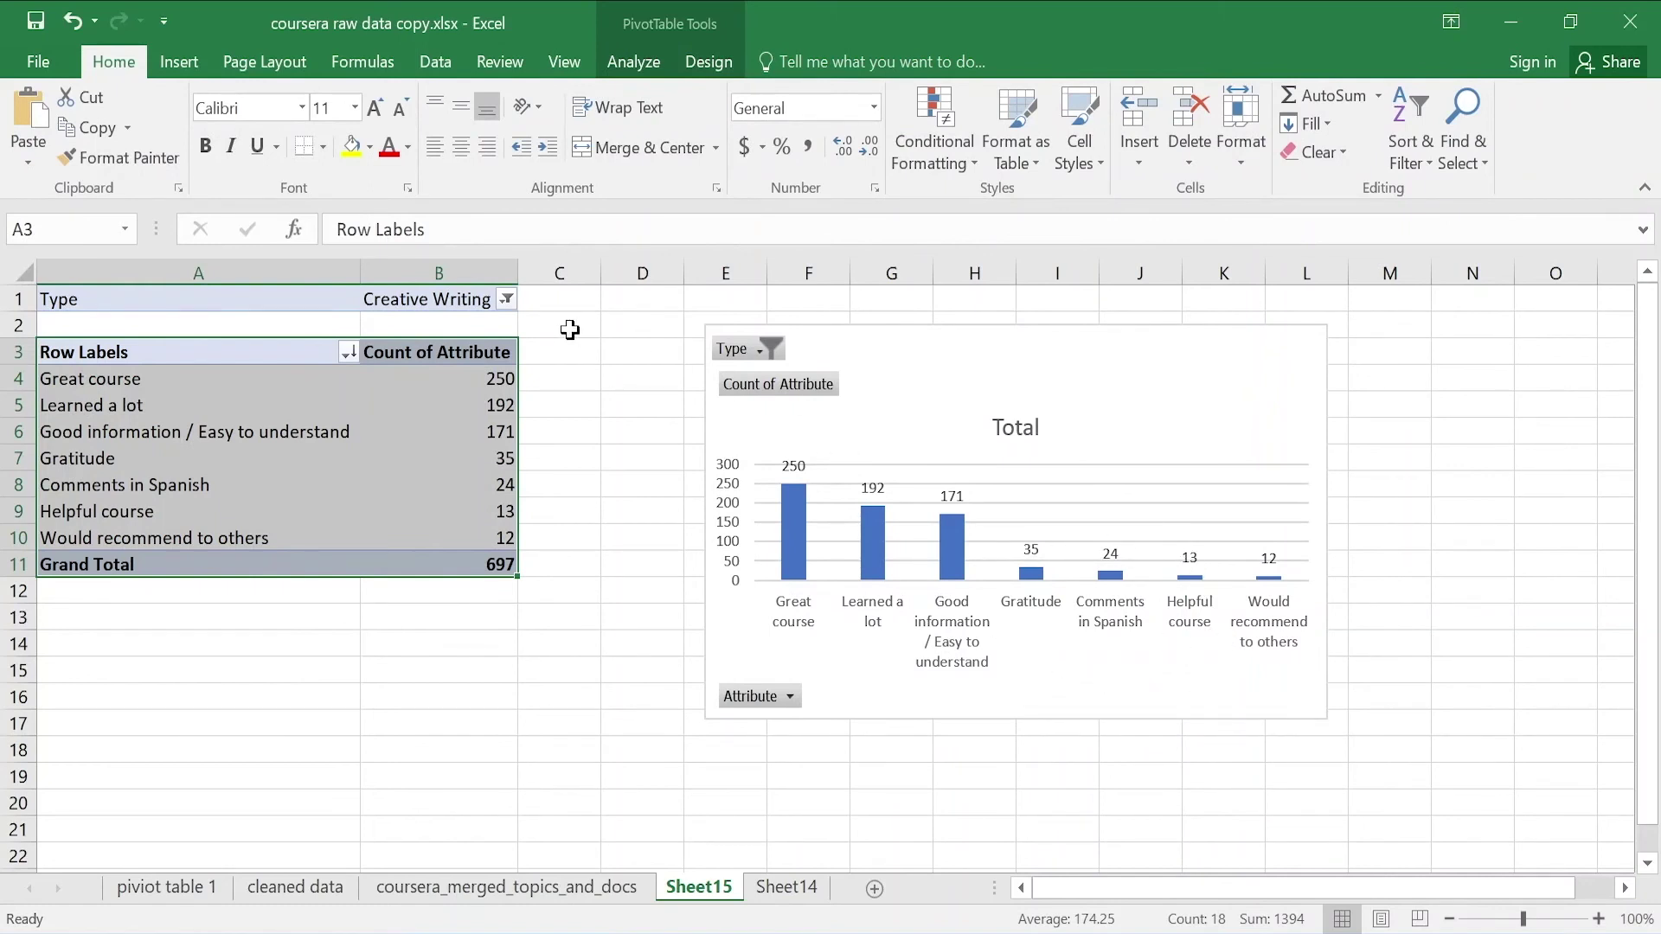
Set the Type filter back to (All) for the PivotTable and chart
left_click(506, 300)
left_click(285, 409)
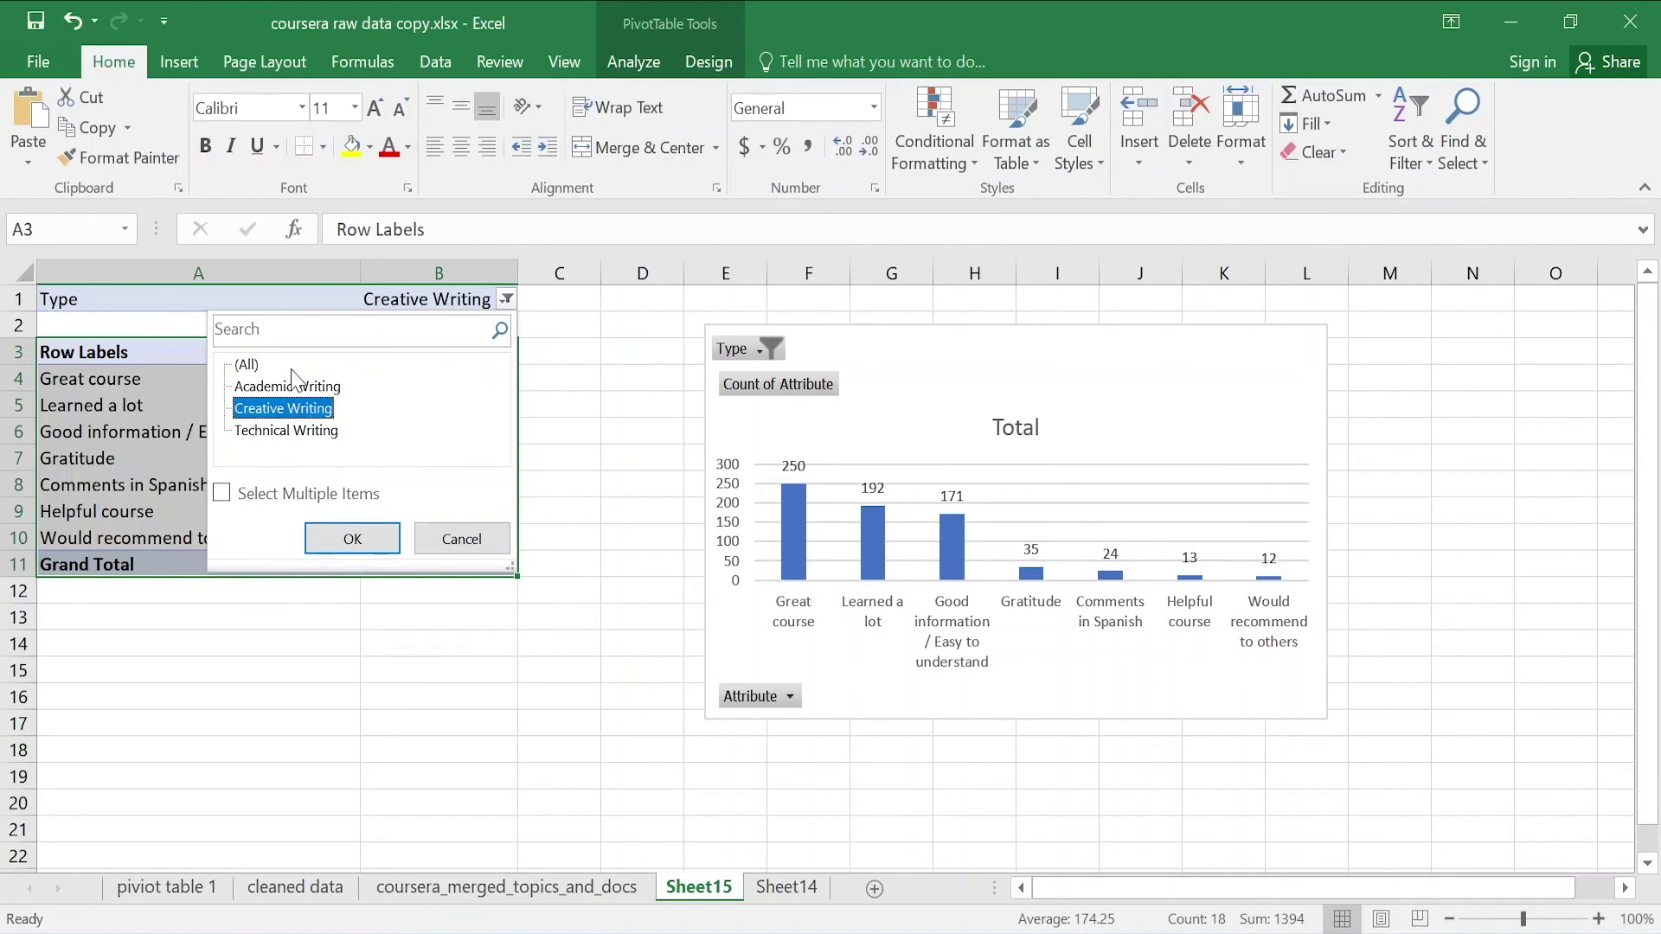
left_click(247, 365)
left_click(352, 538)
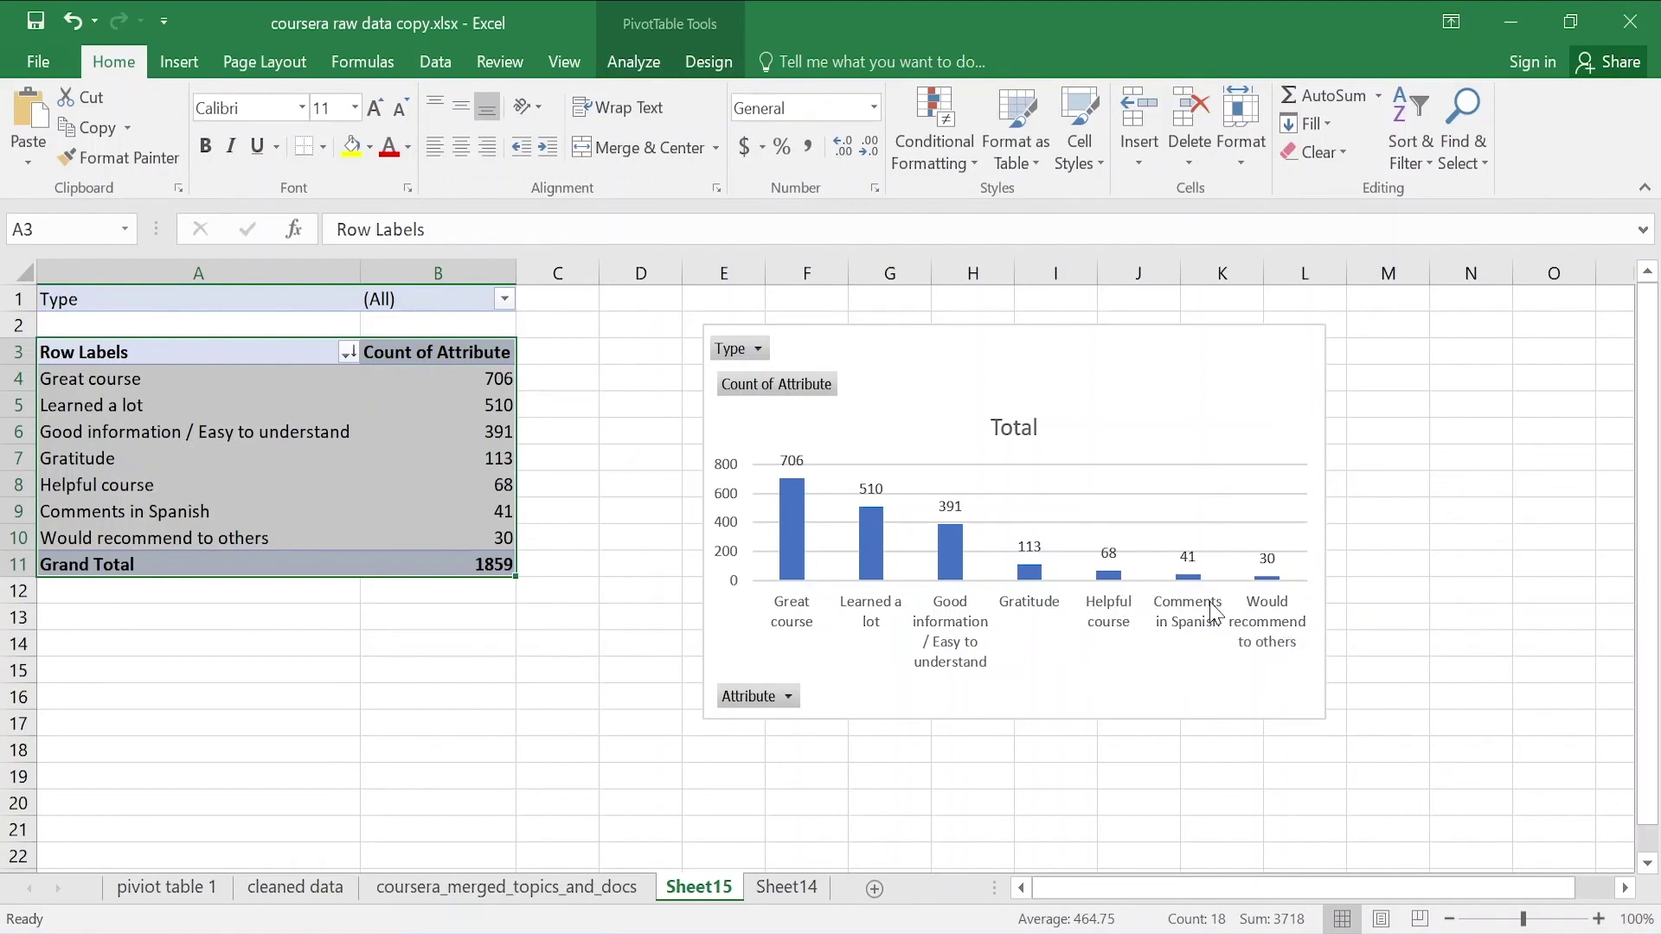
Set the Type filter to Creative Writing again for the PivotTable and chart
left_click(505, 300)
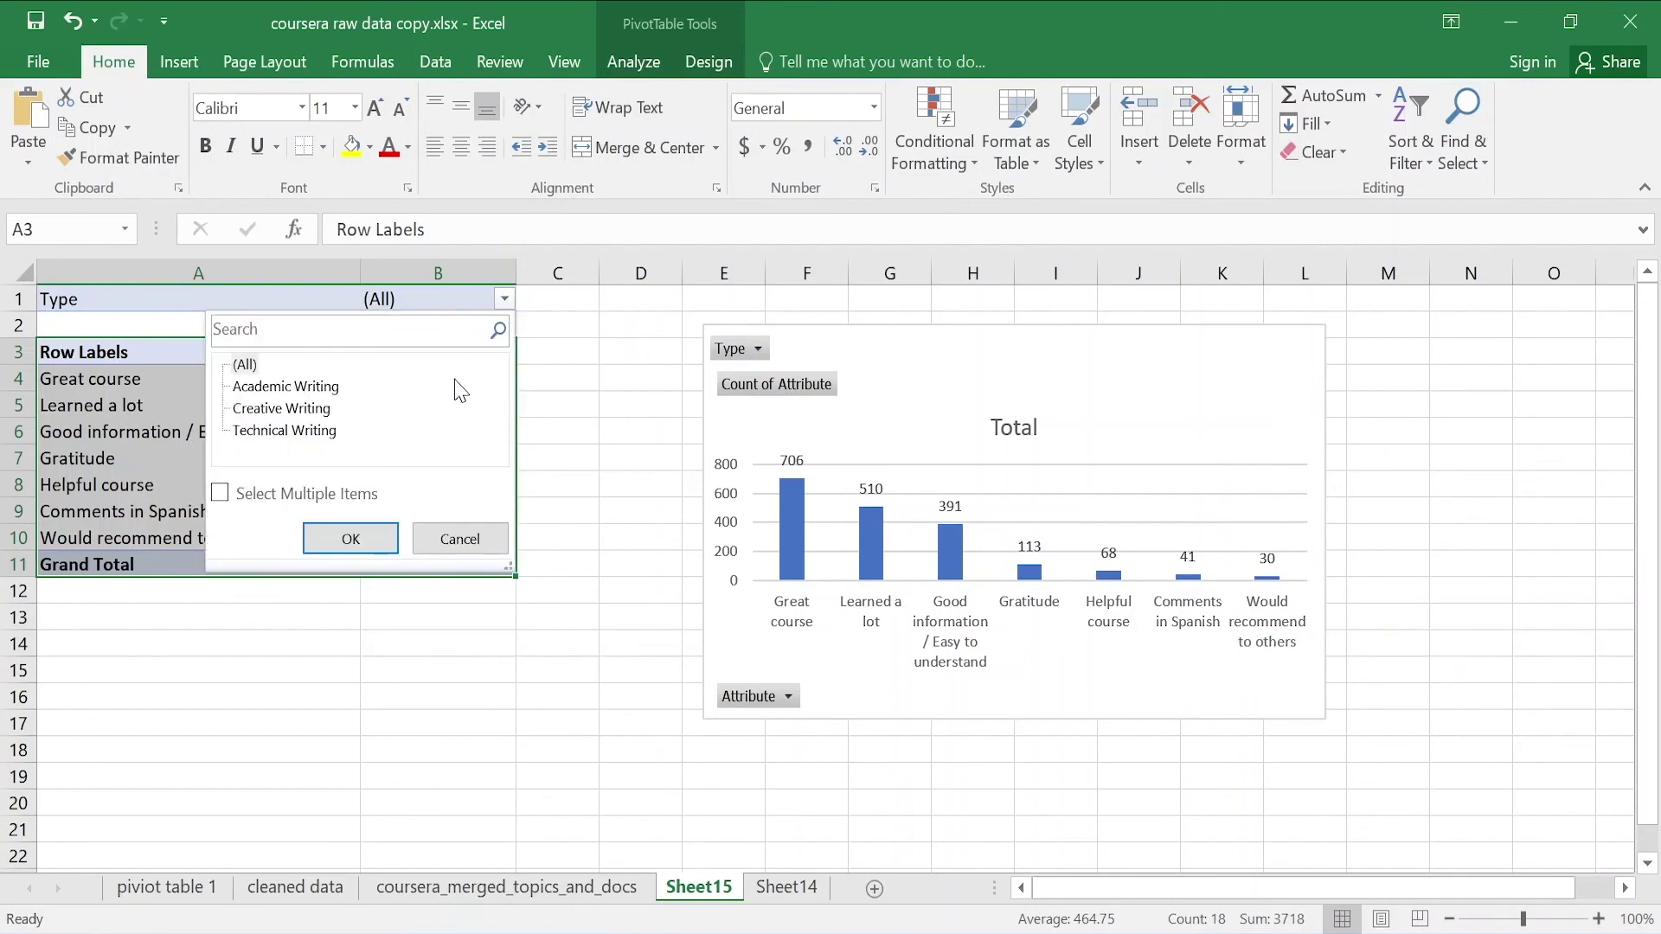
left_click(327, 410)
left_click(350, 538)
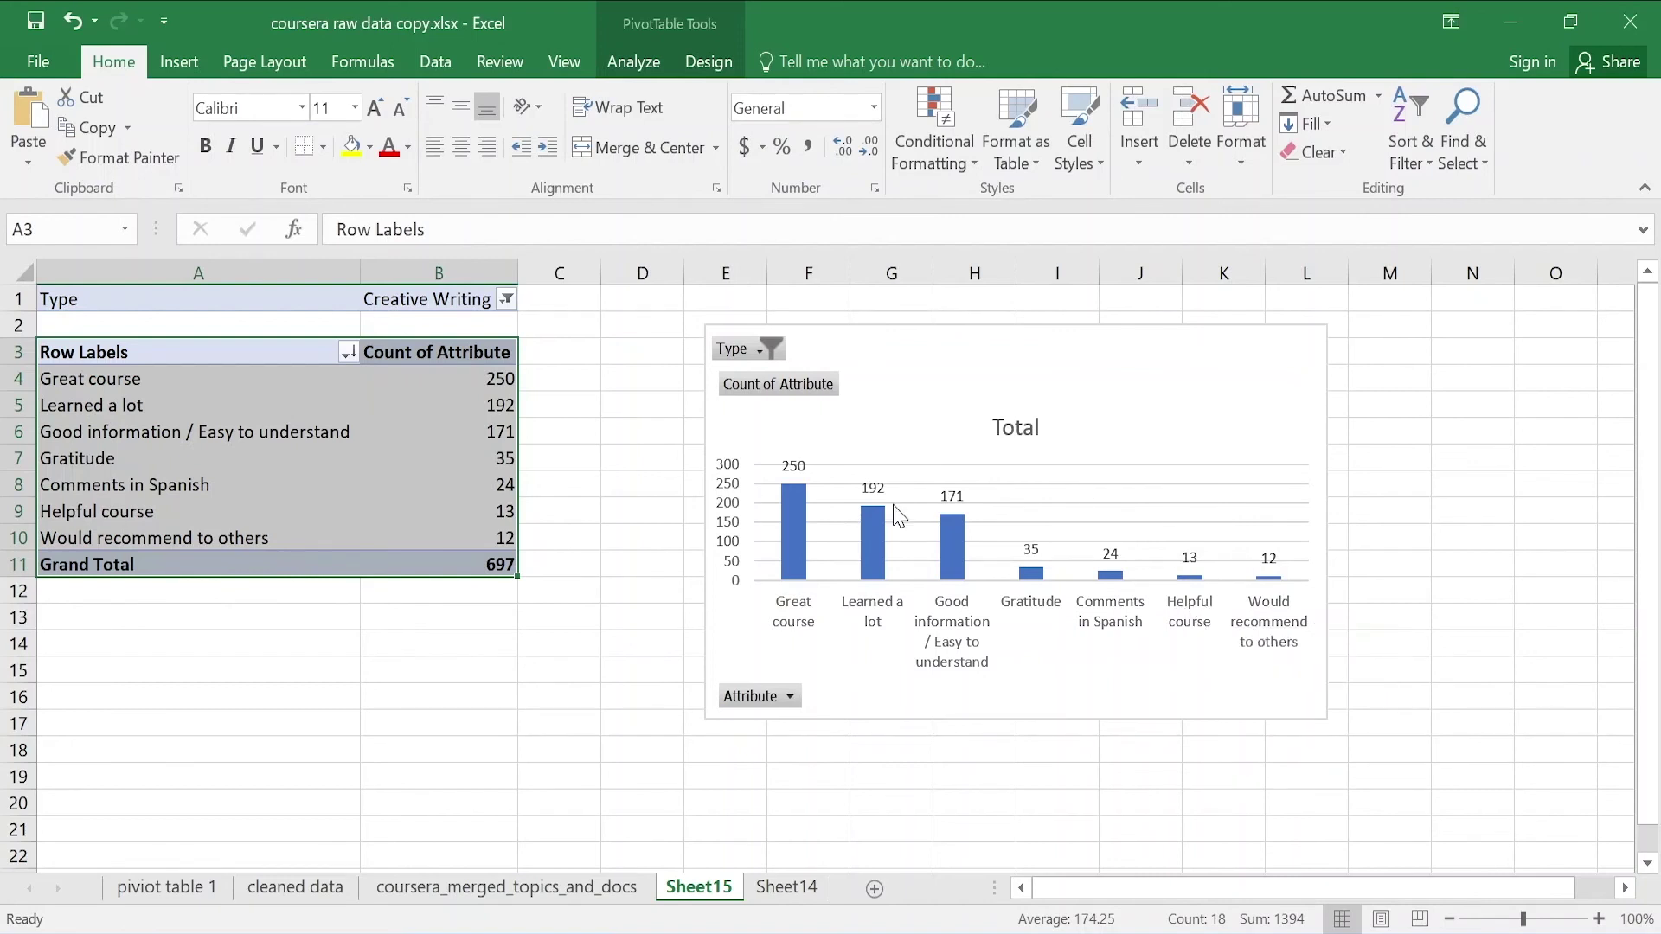
Insert a slicer for the Type field and arrange it between the PivotTable and the PivotChart
left_click_drag(946, 355, 1214, 378)
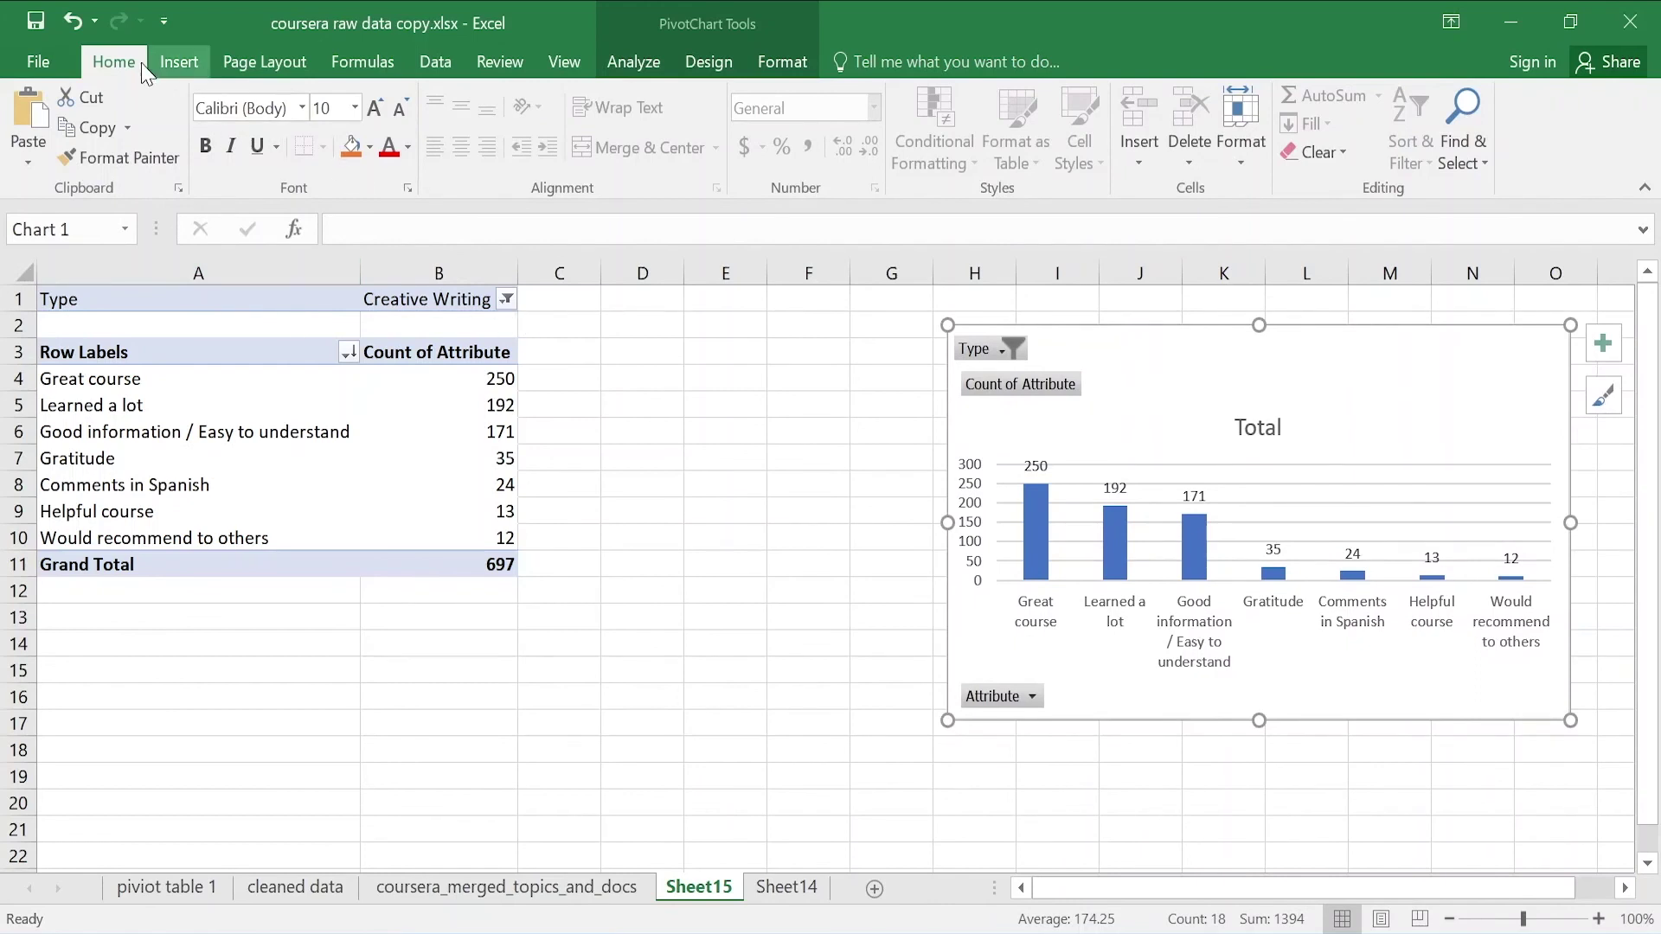
left_click(176, 61)
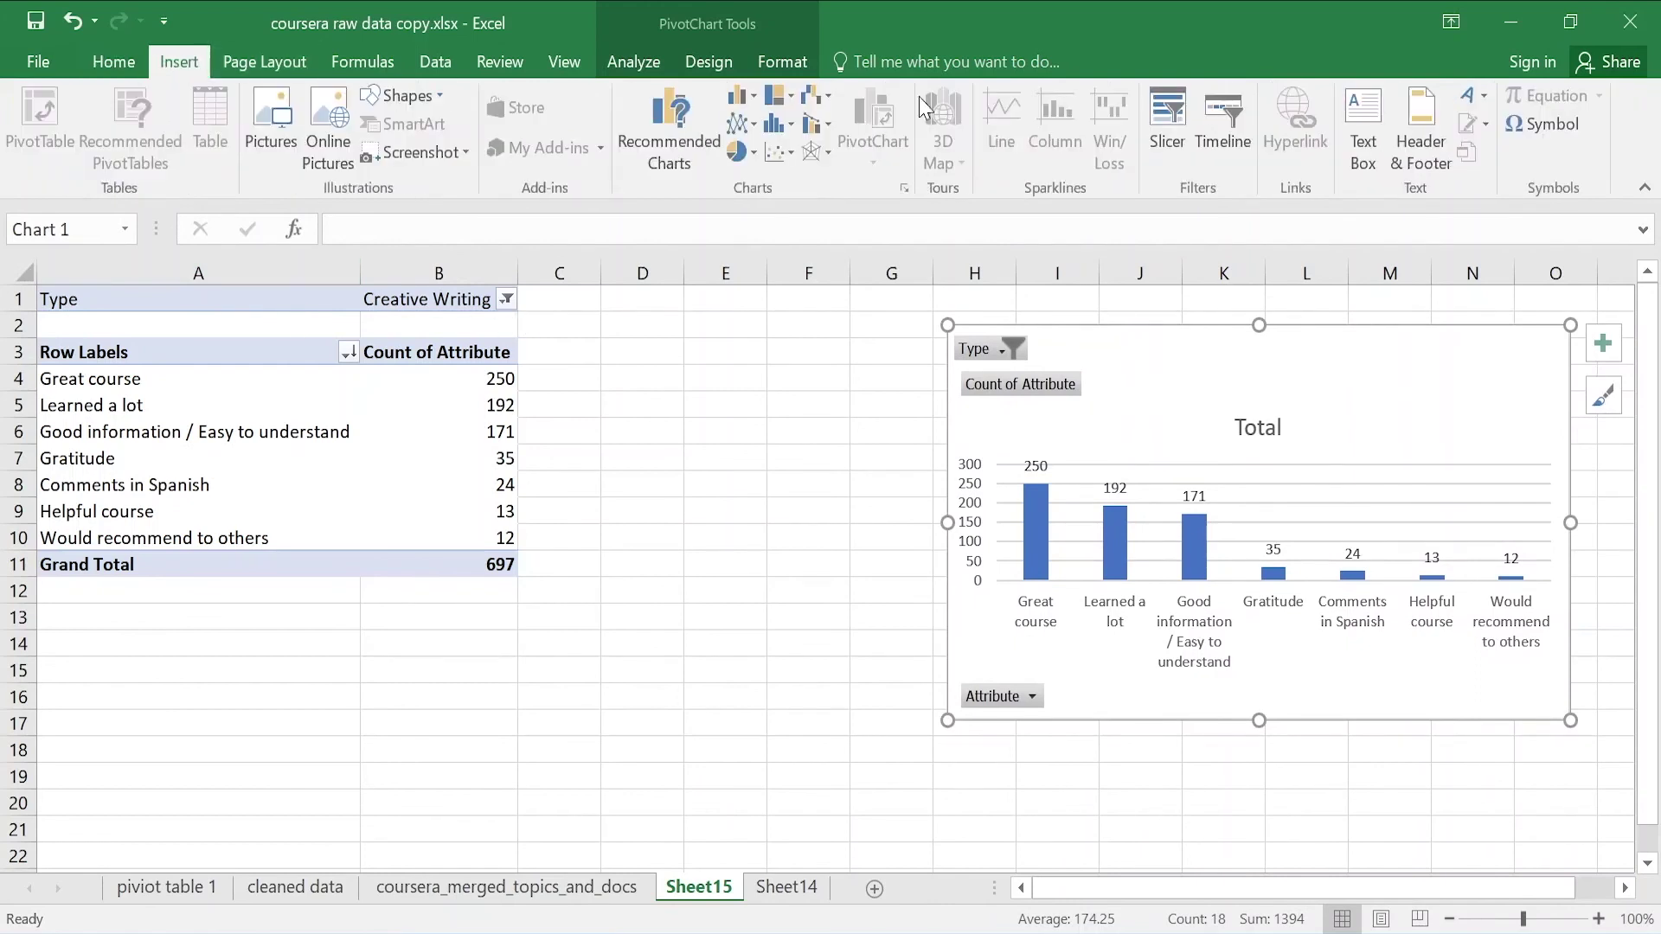
left_click(1147, 104)
left_click(700, 298)
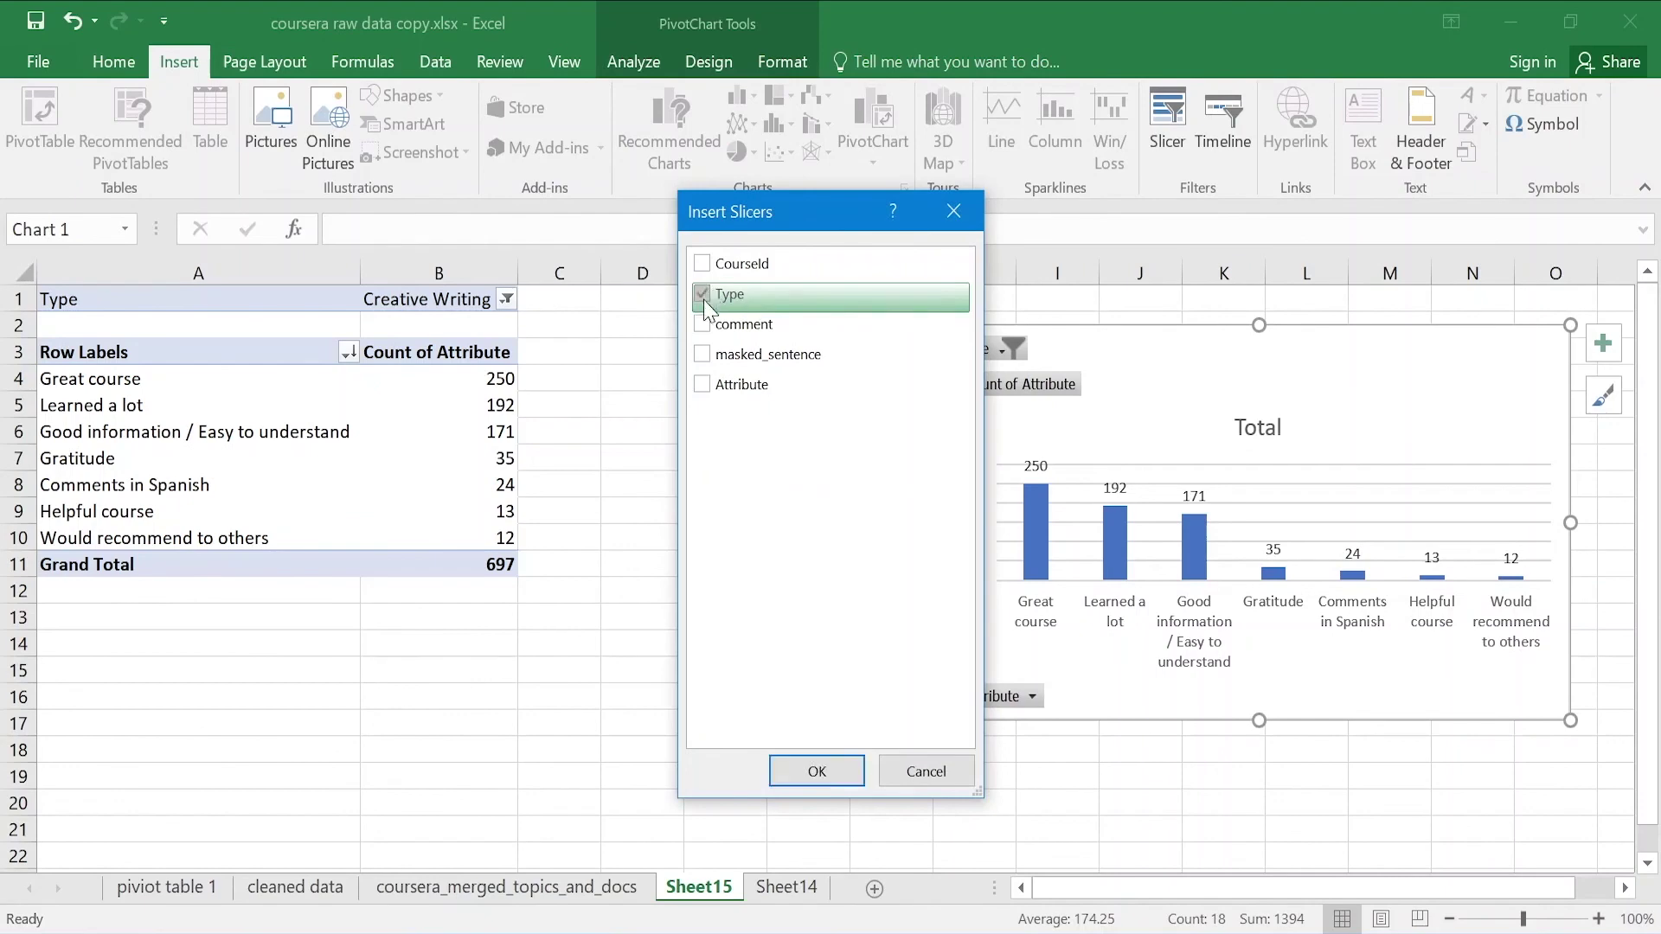
left_click(819, 772)
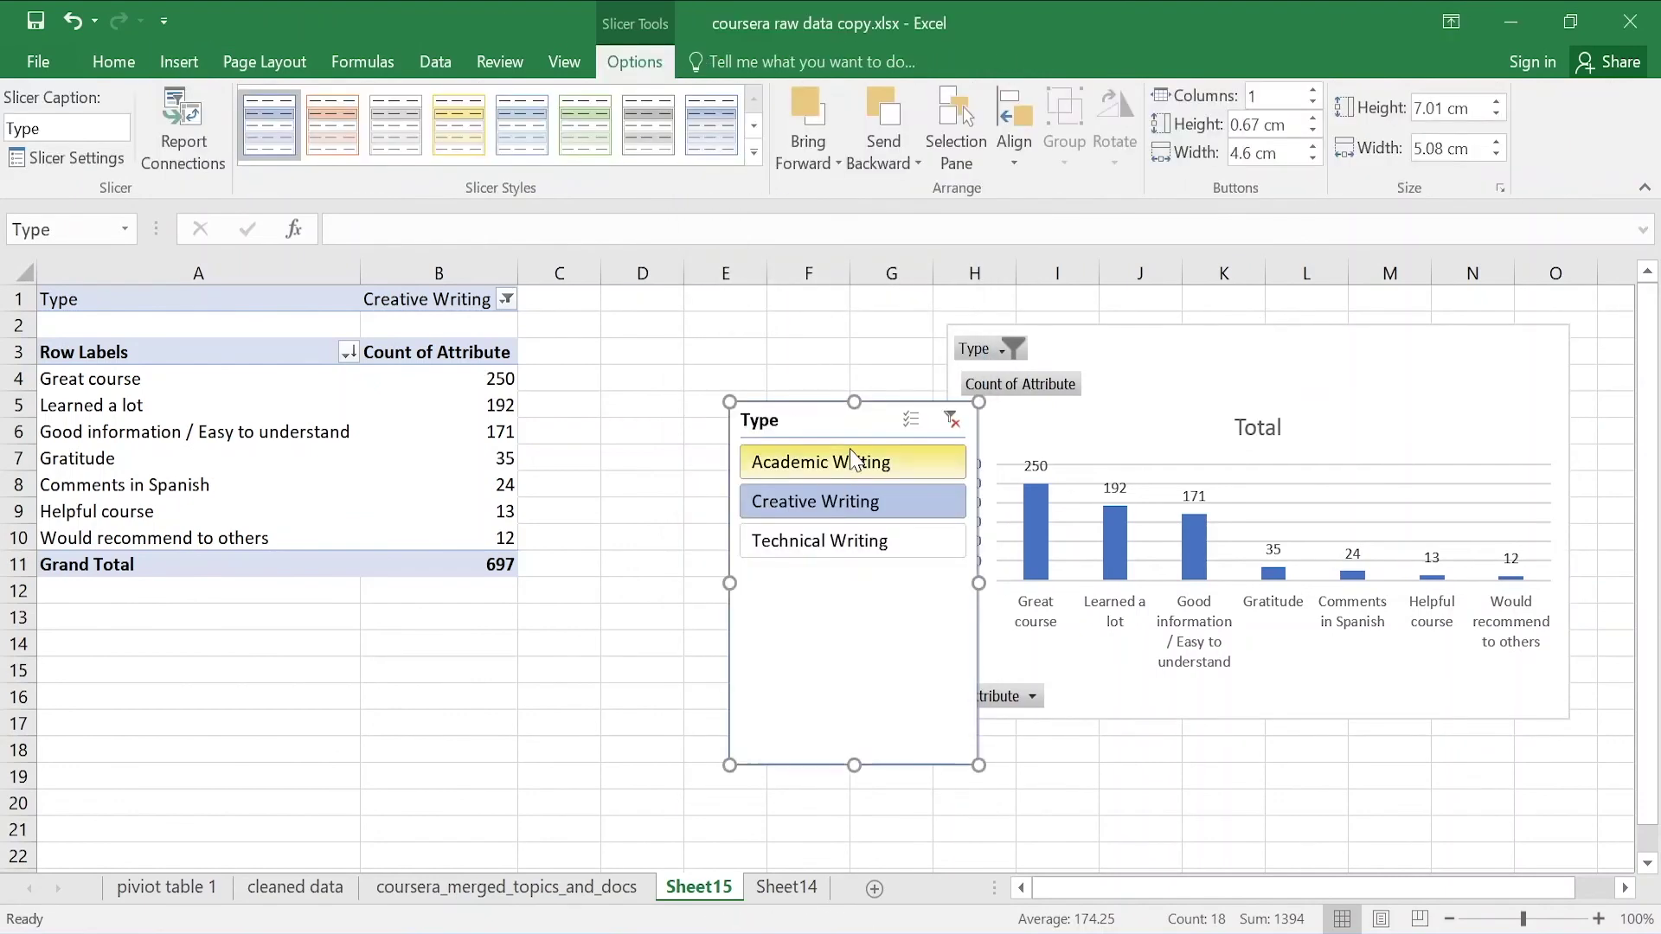
left_click_drag(825, 417, 636, 320)
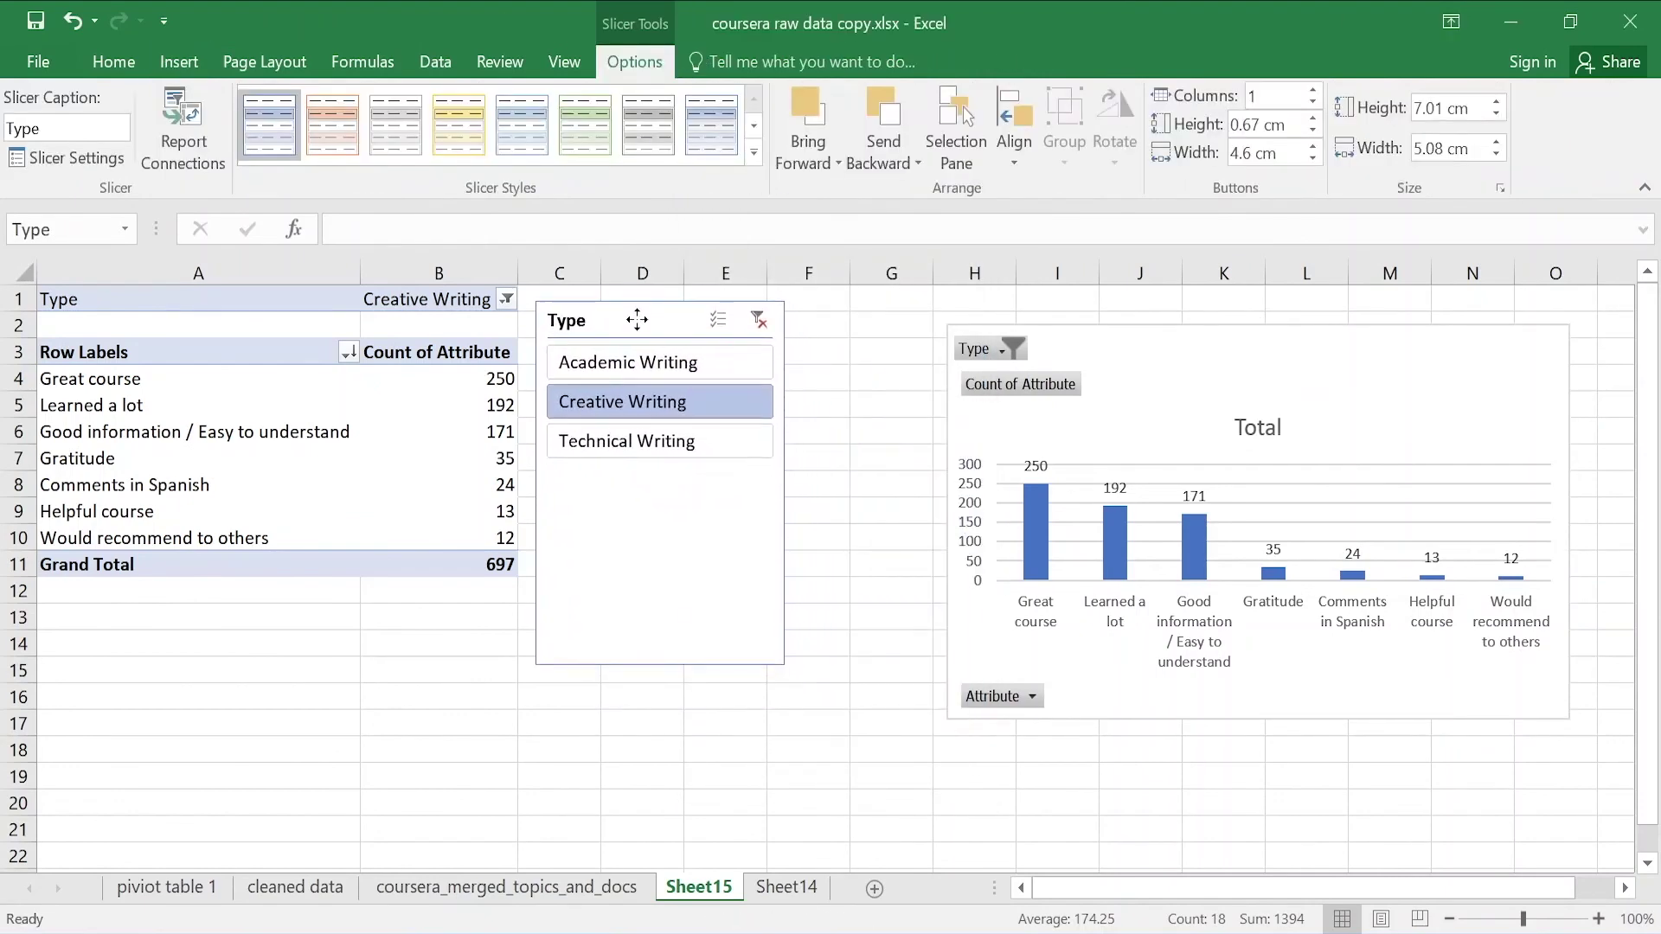
left_click_drag(1337, 374, 1205, 349)
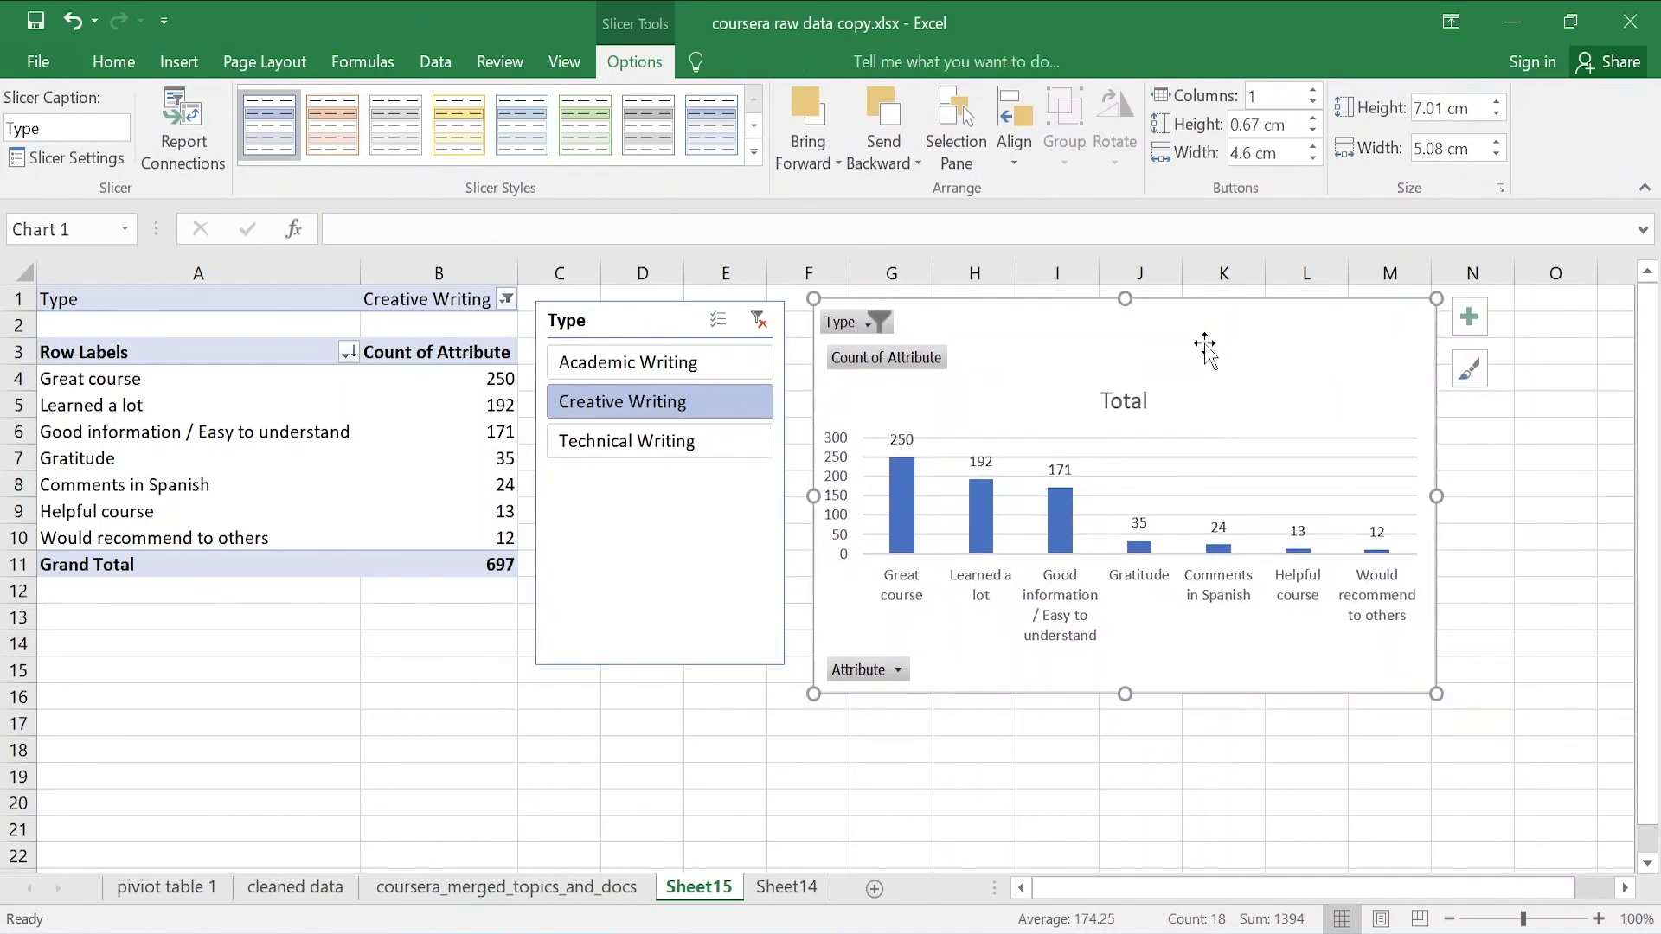
Use the Type slicer to view the topic counts for Academic, Technical and Creative Writing, clearing the filter at the end
left_click(573, 374)
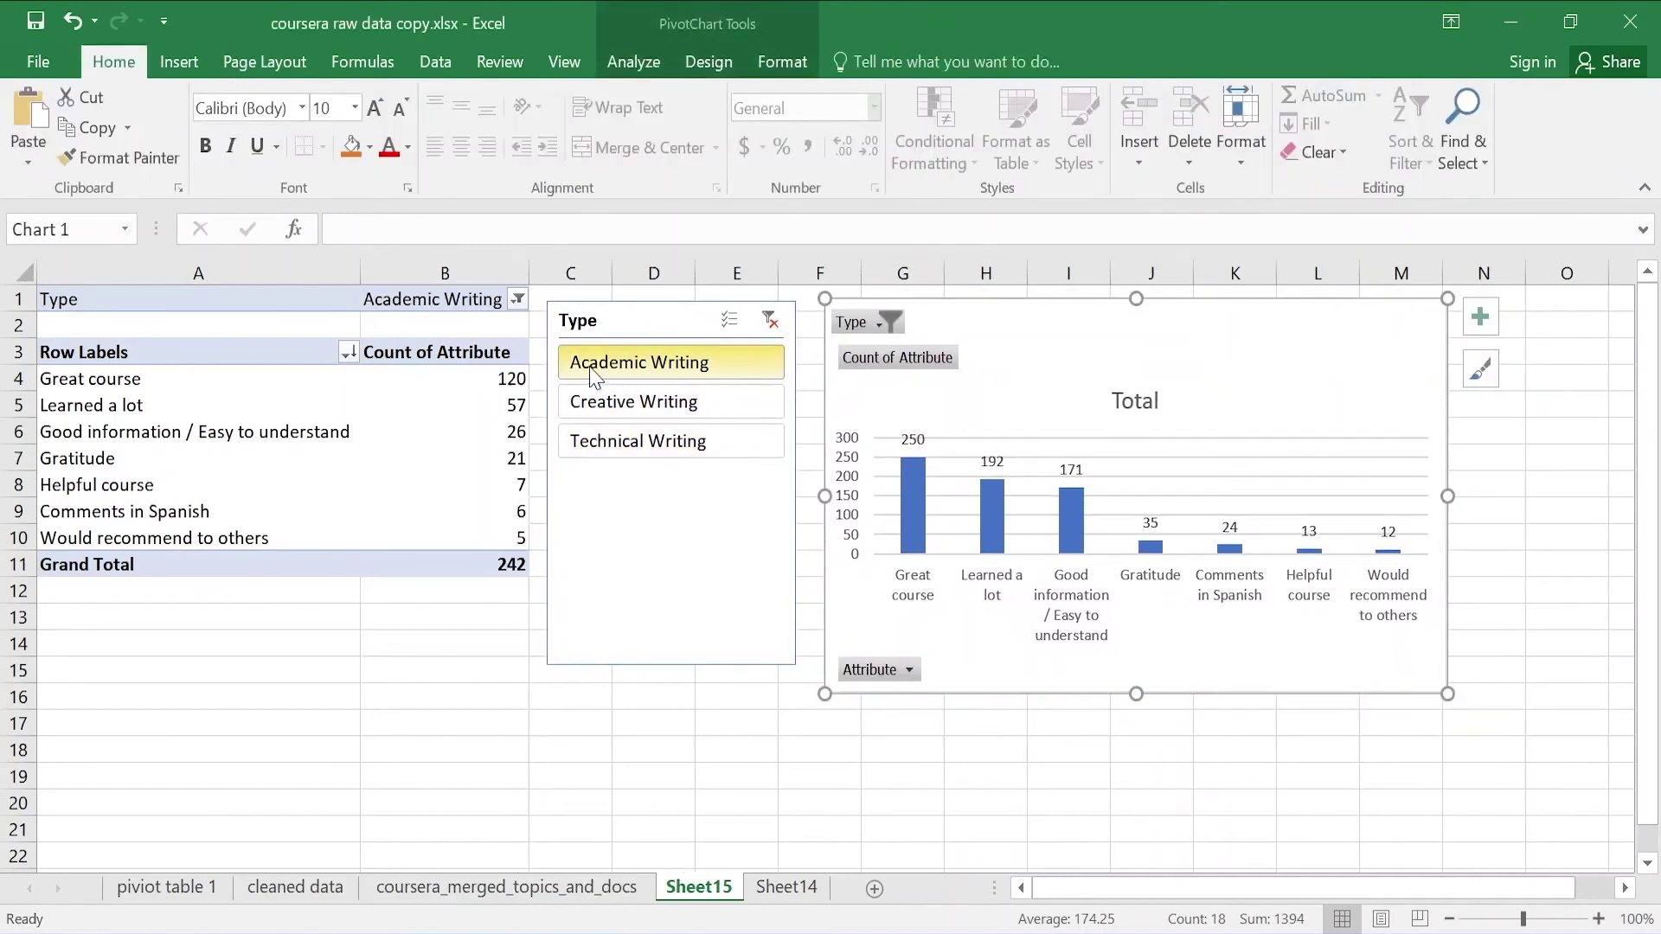
left_click(763, 325)
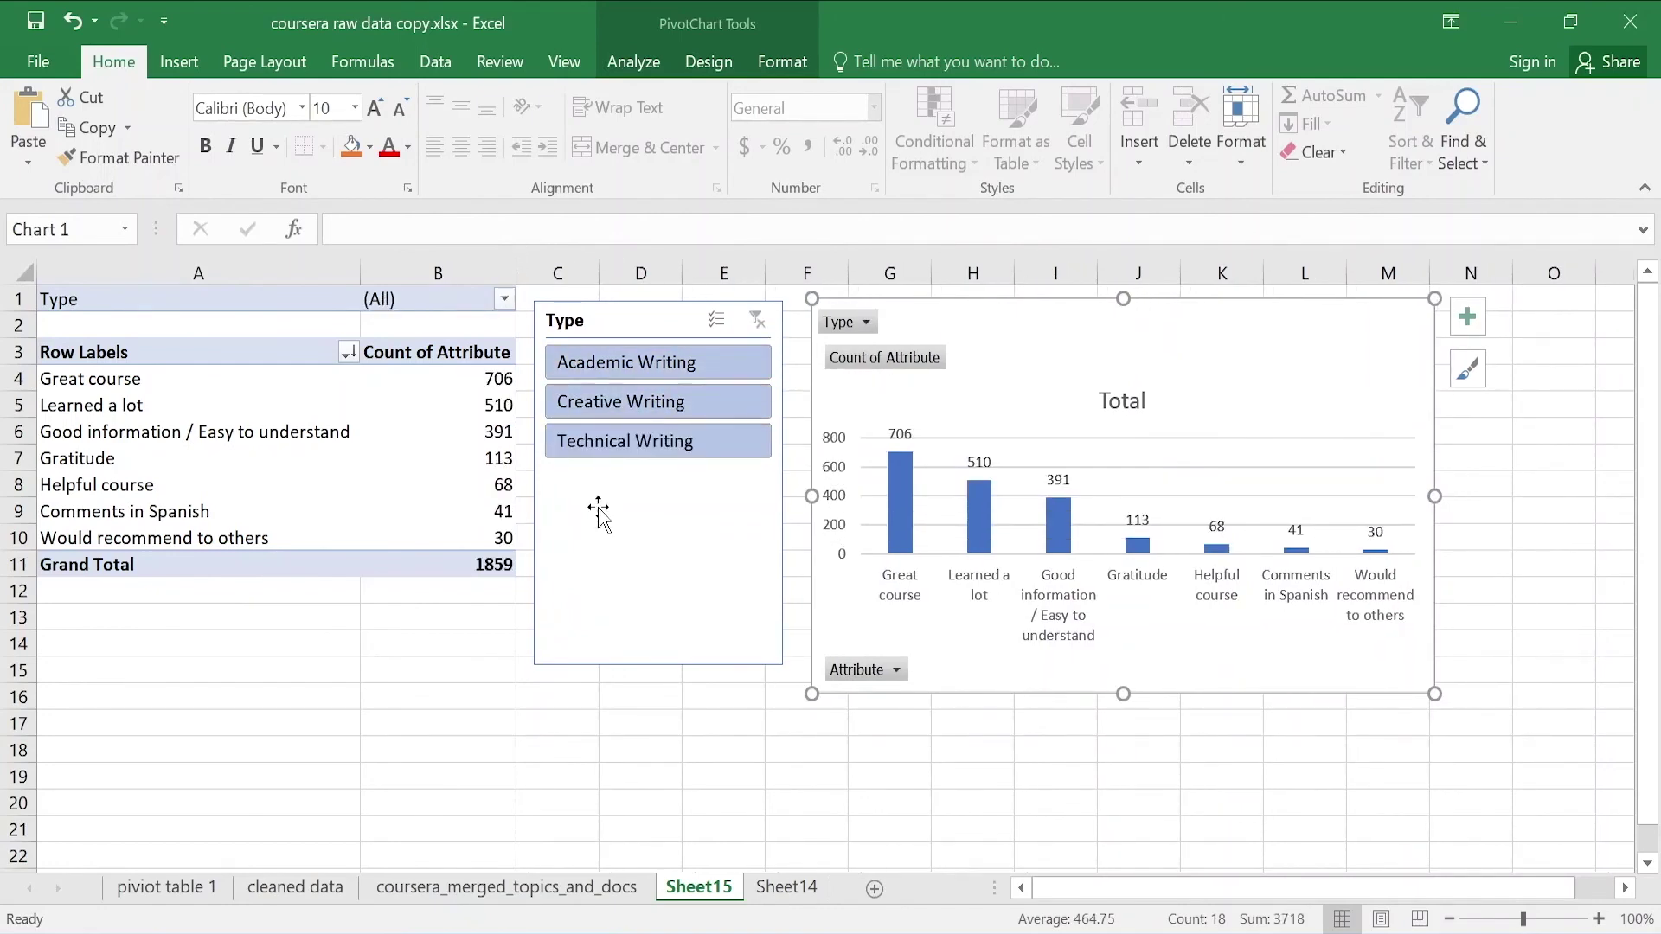
left_click(649, 448)
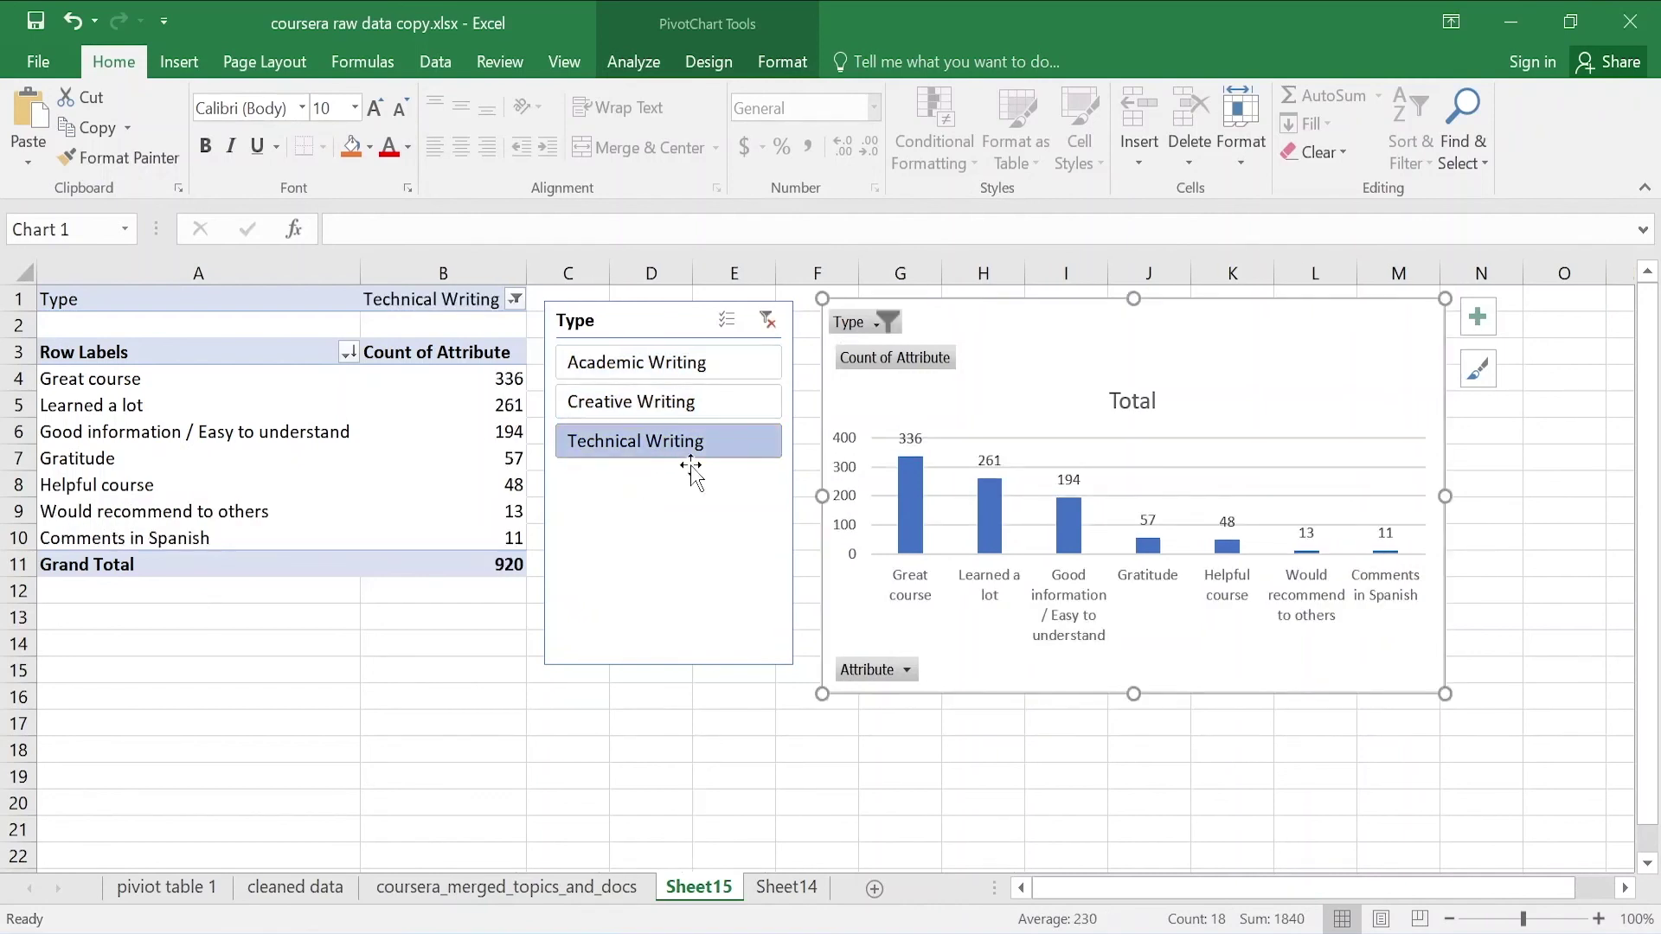
left_click(632, 403)
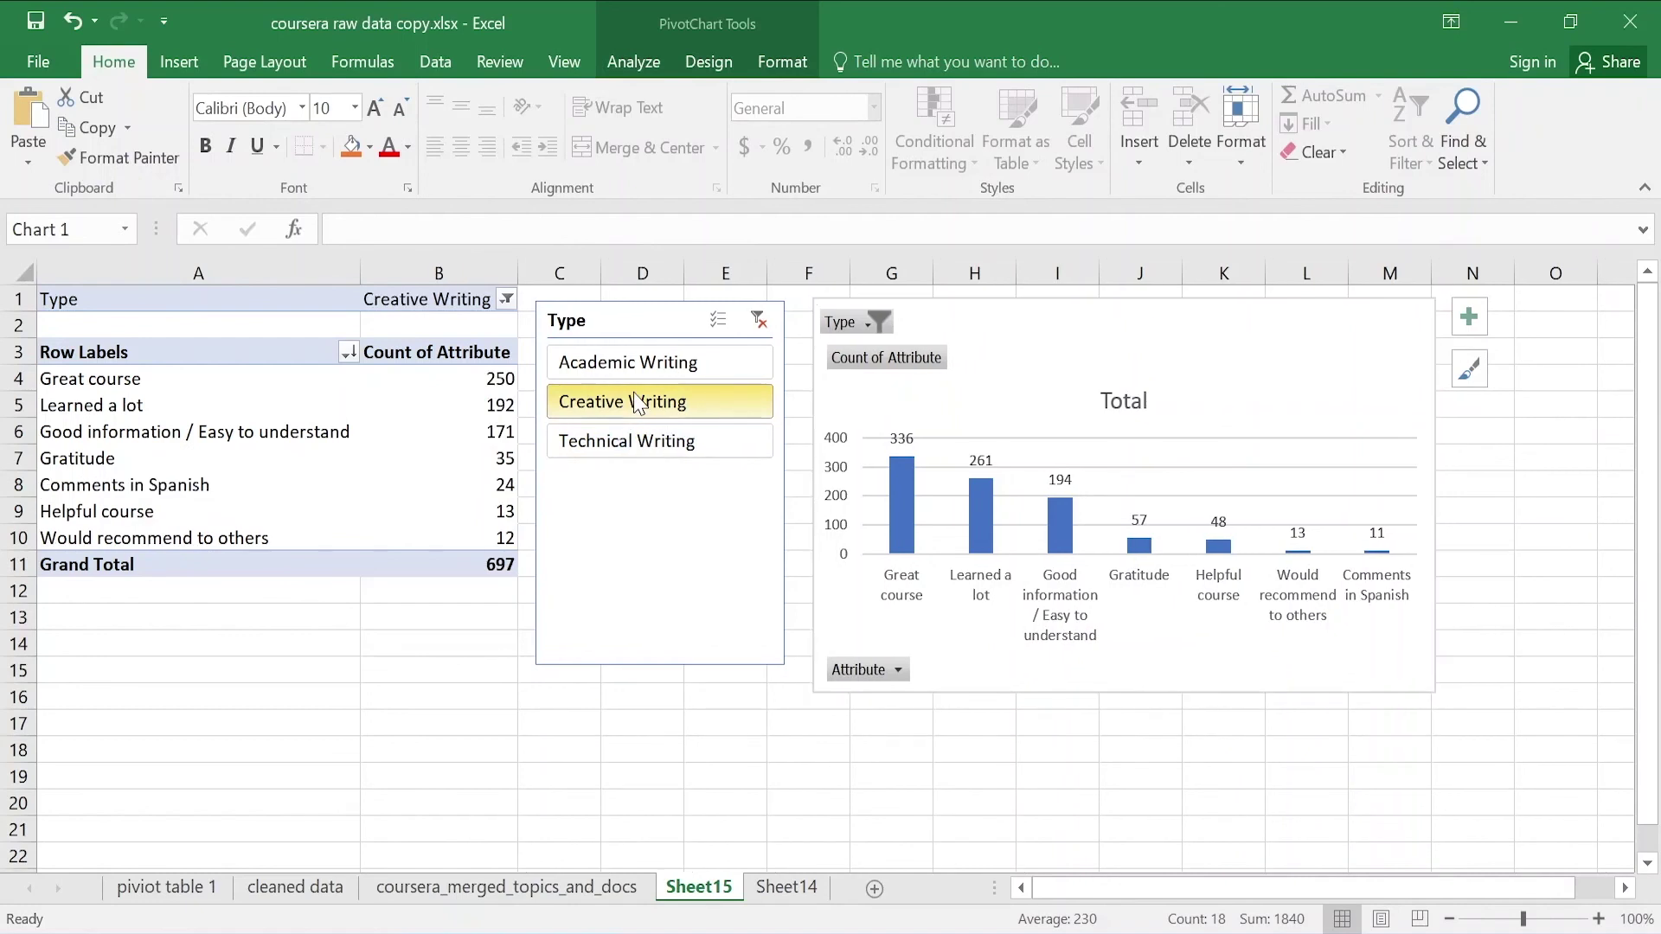
left_click(637, 347)
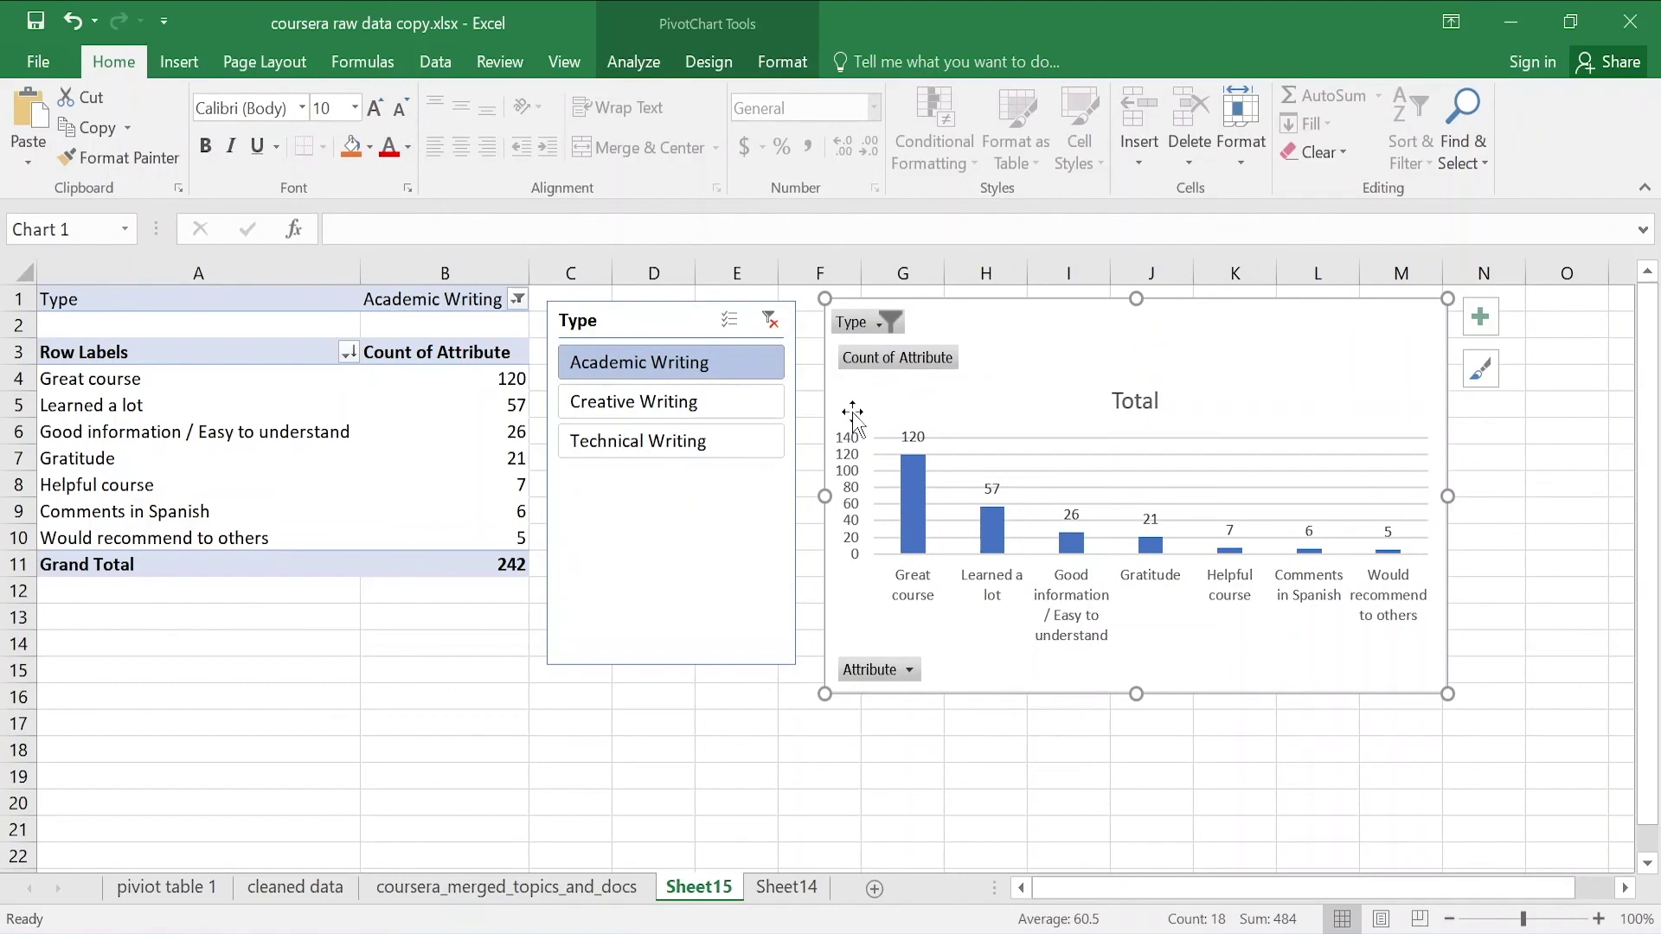
left_click(769, 323)
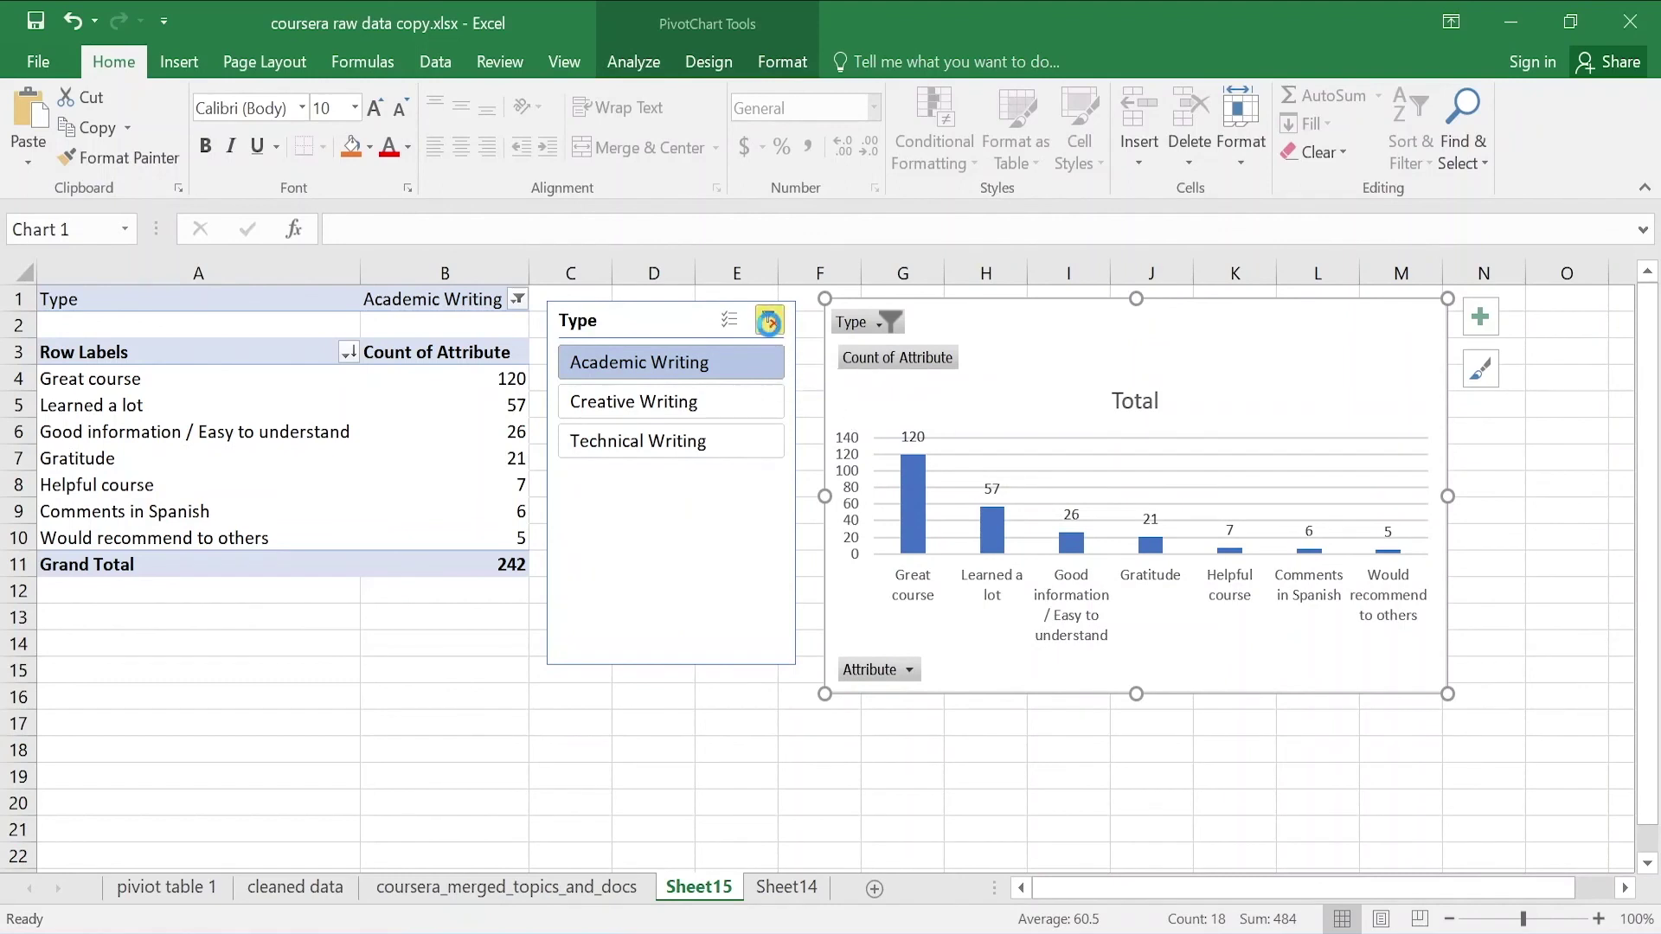